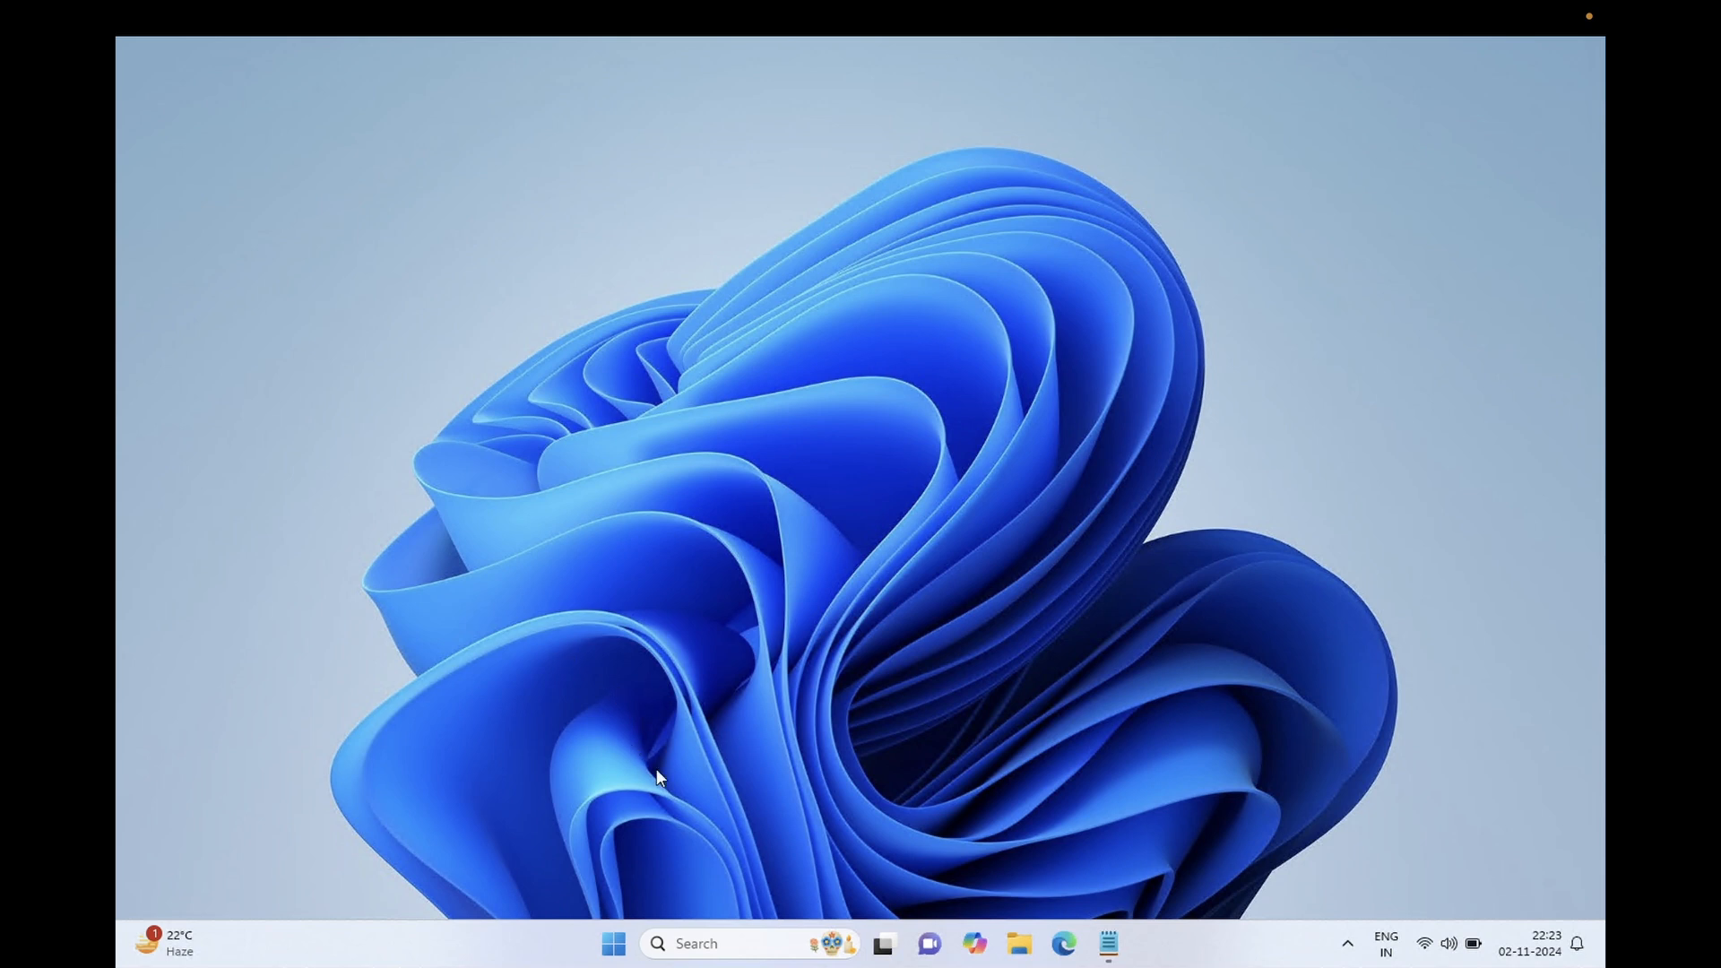
- Find Google Chrome through the Windows search and launch it
left_click(708, 934)
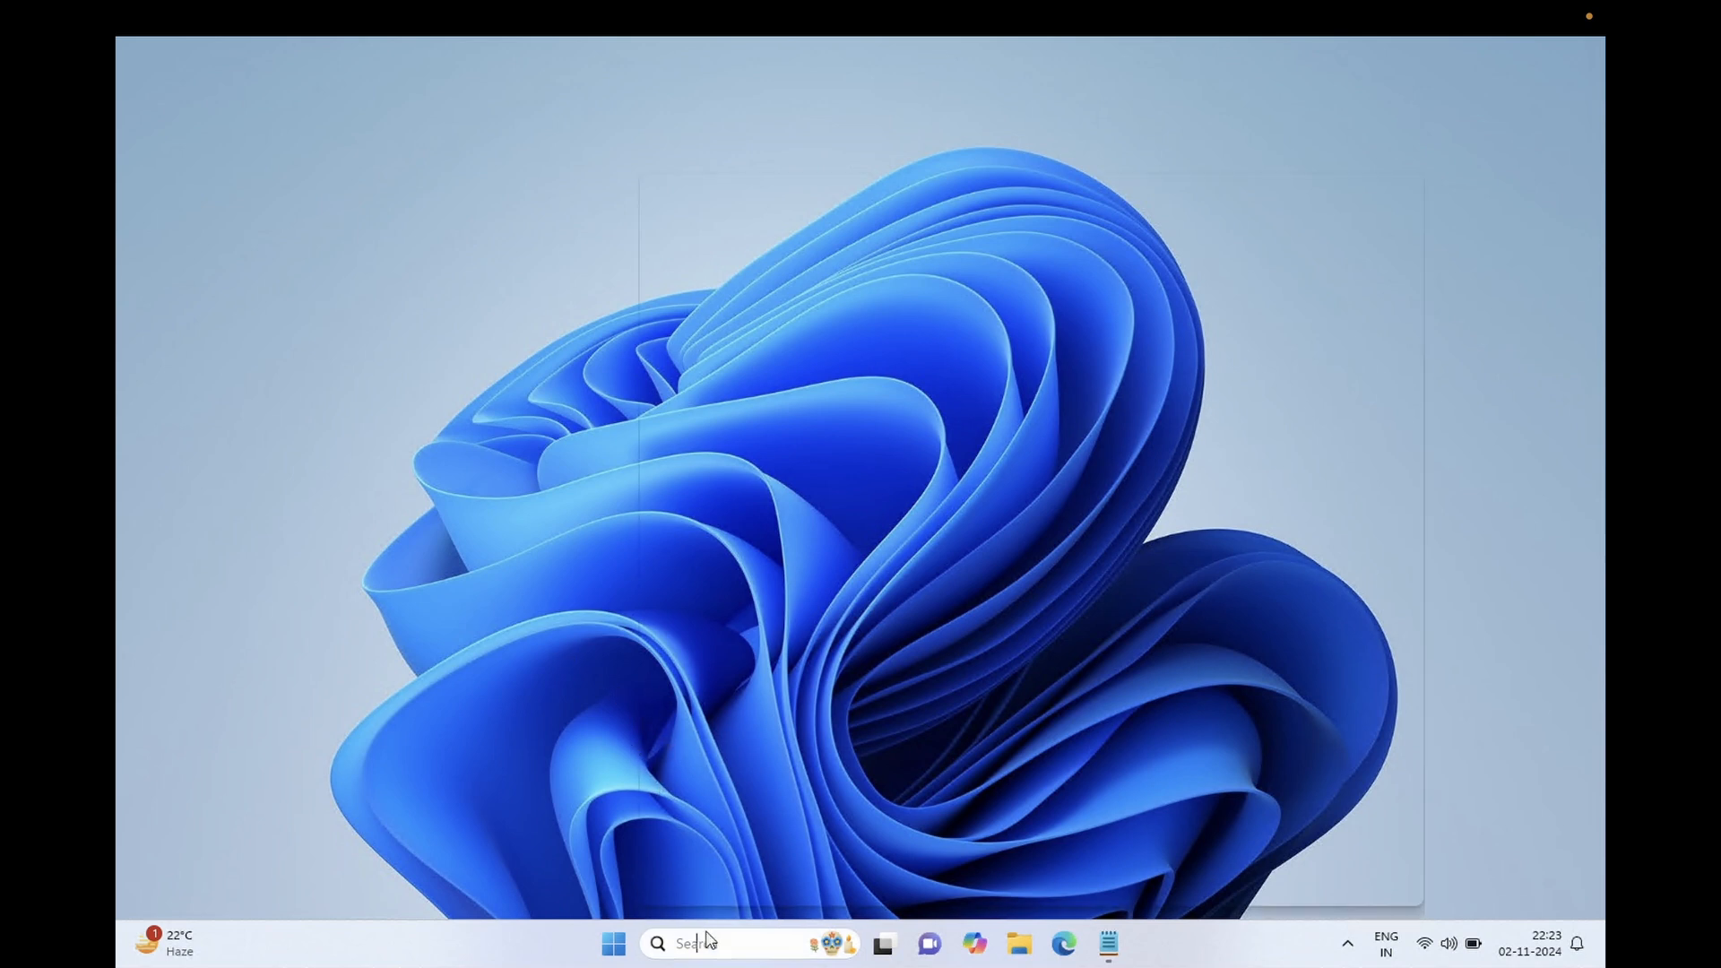
type("googl")
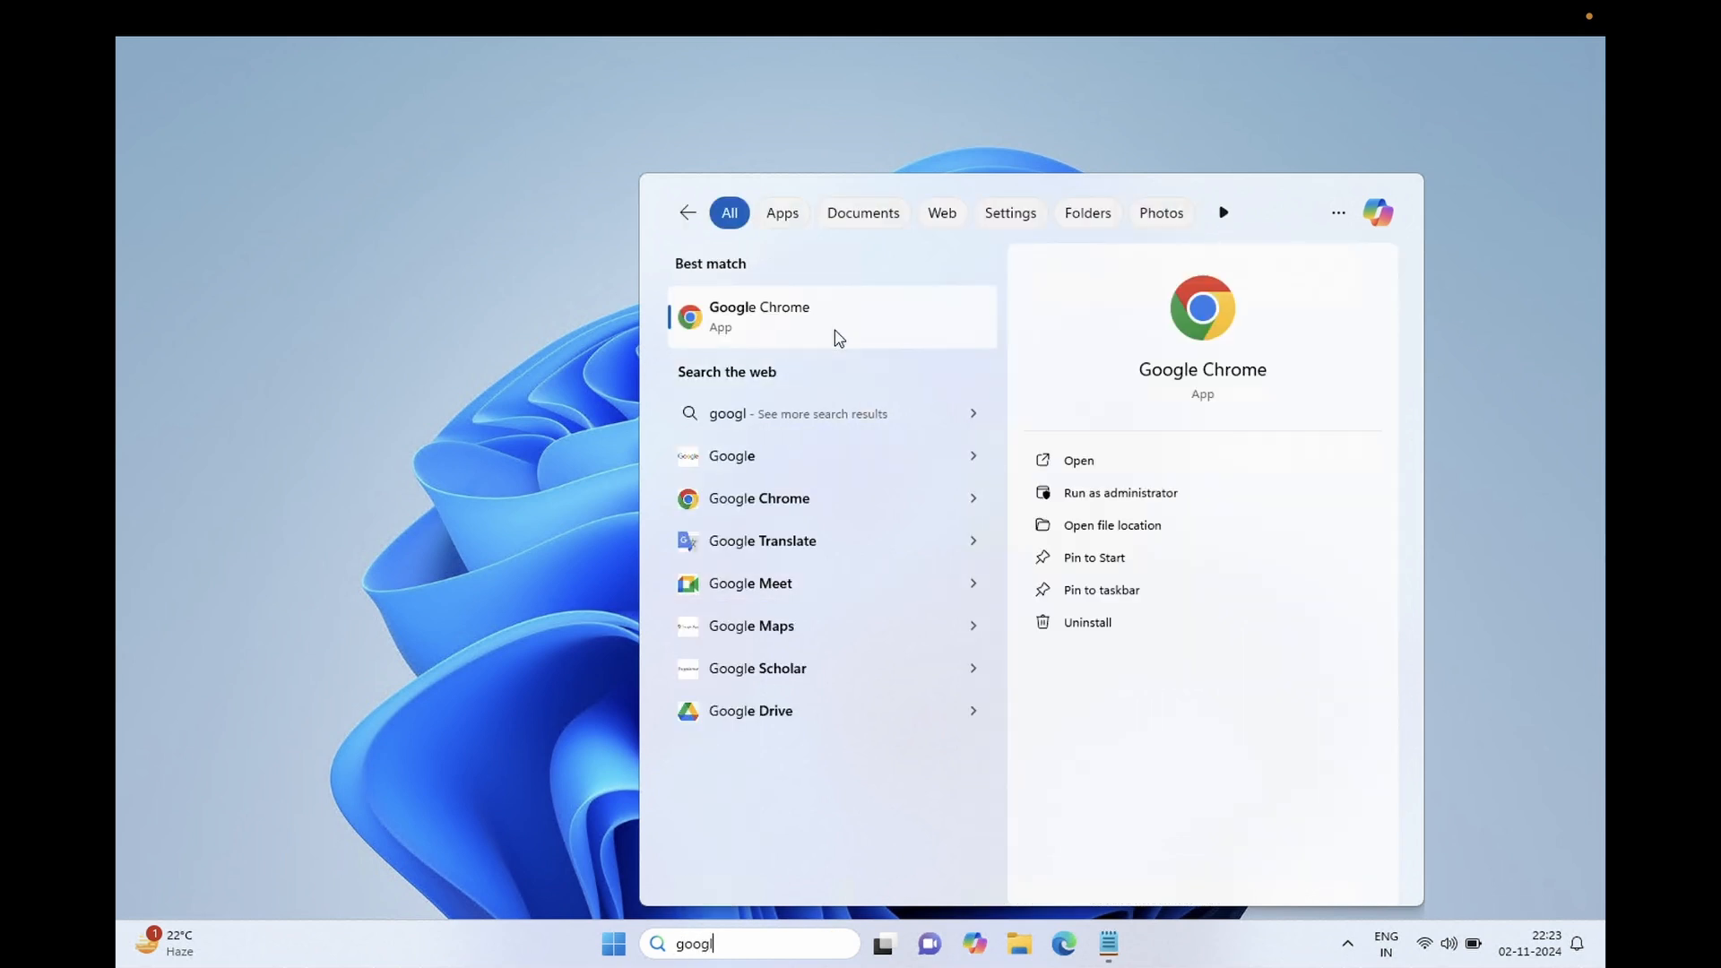
type("e")
left_click(836, 332)
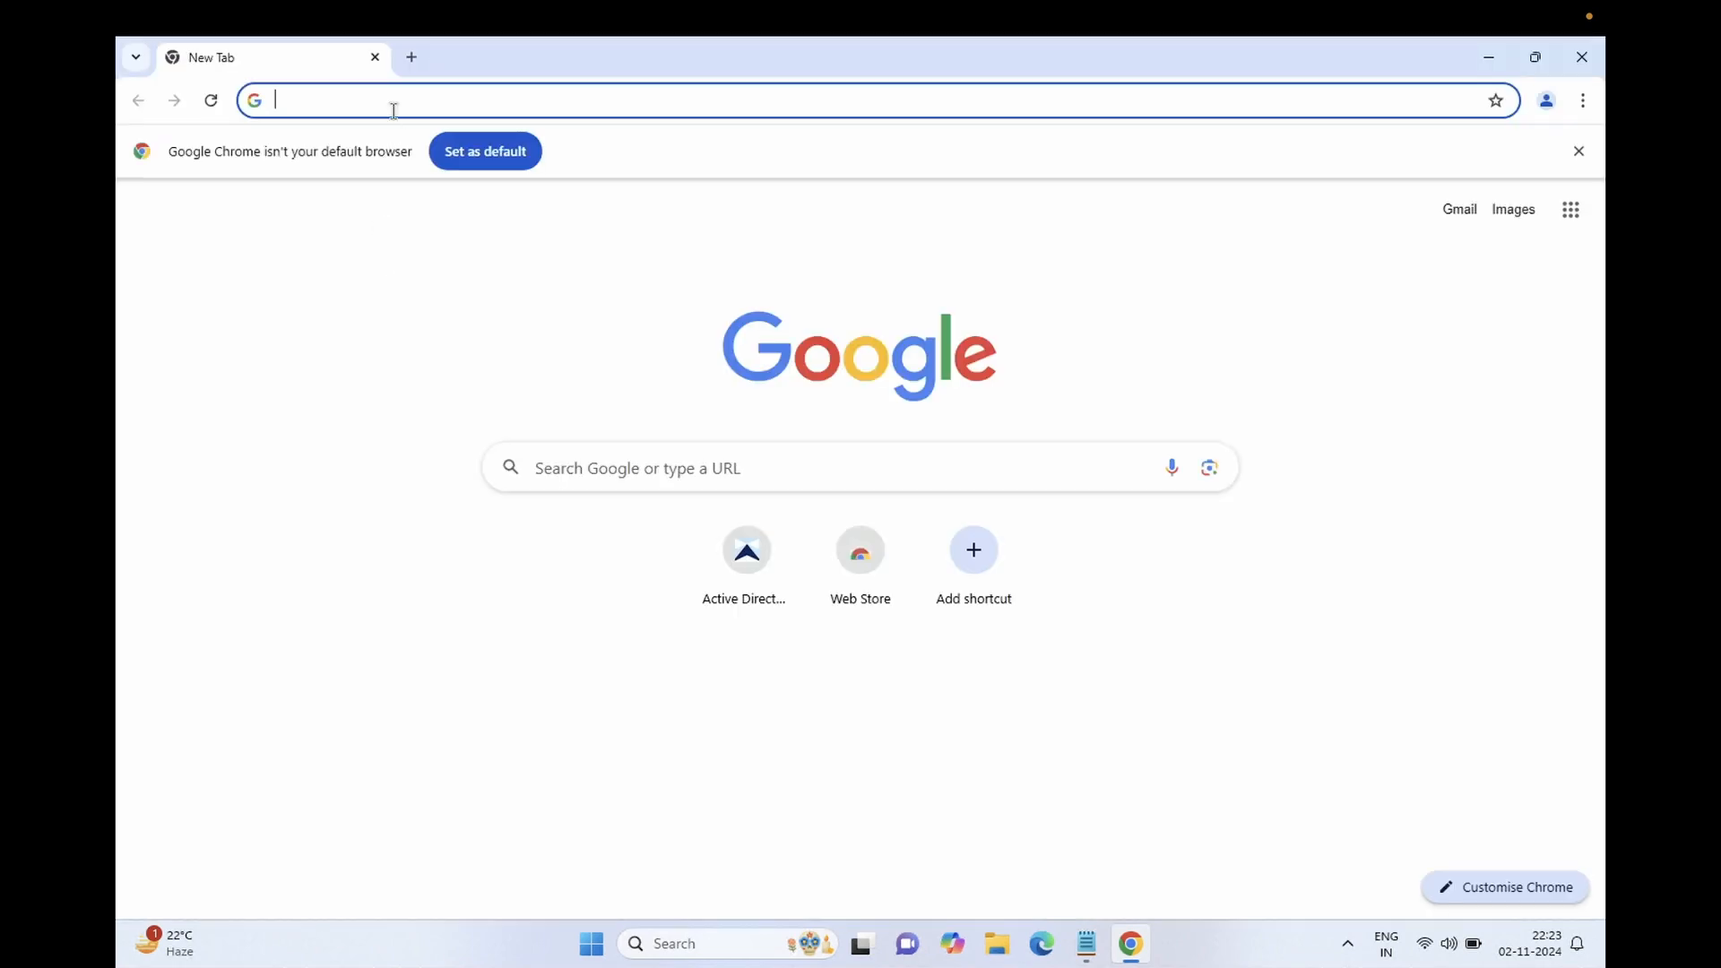
- Search the web for "wintoy"
left_click(388, 90)
type("wi")
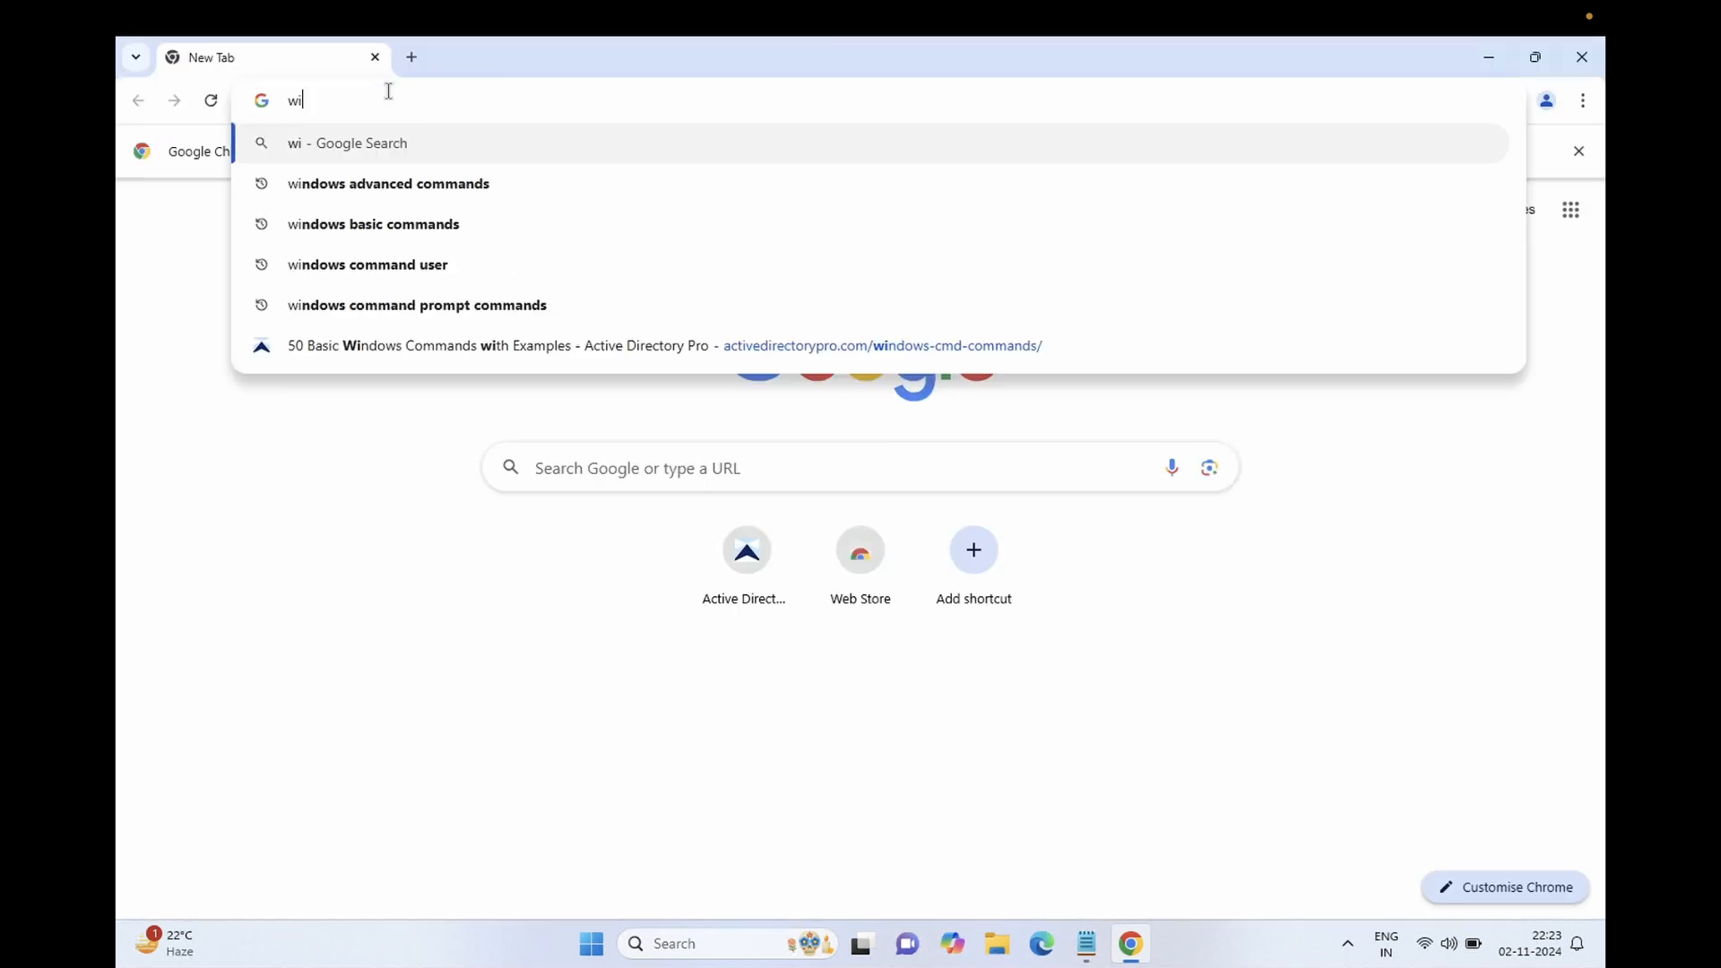
type("ntoy")
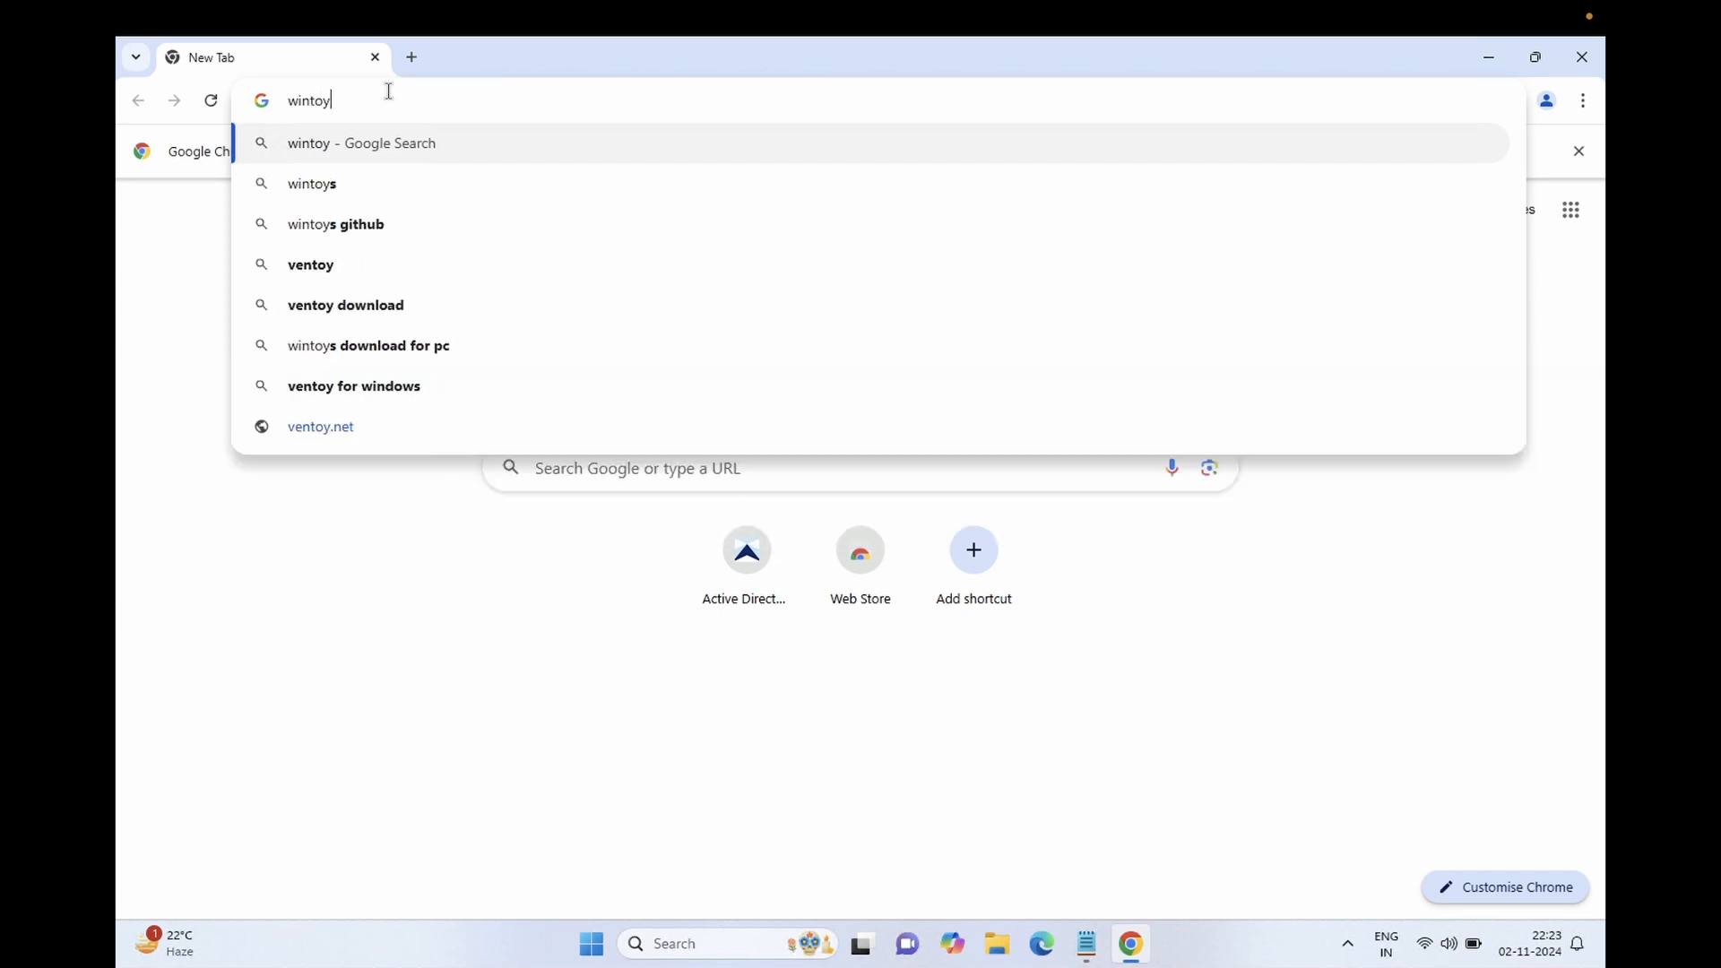
key("Return")
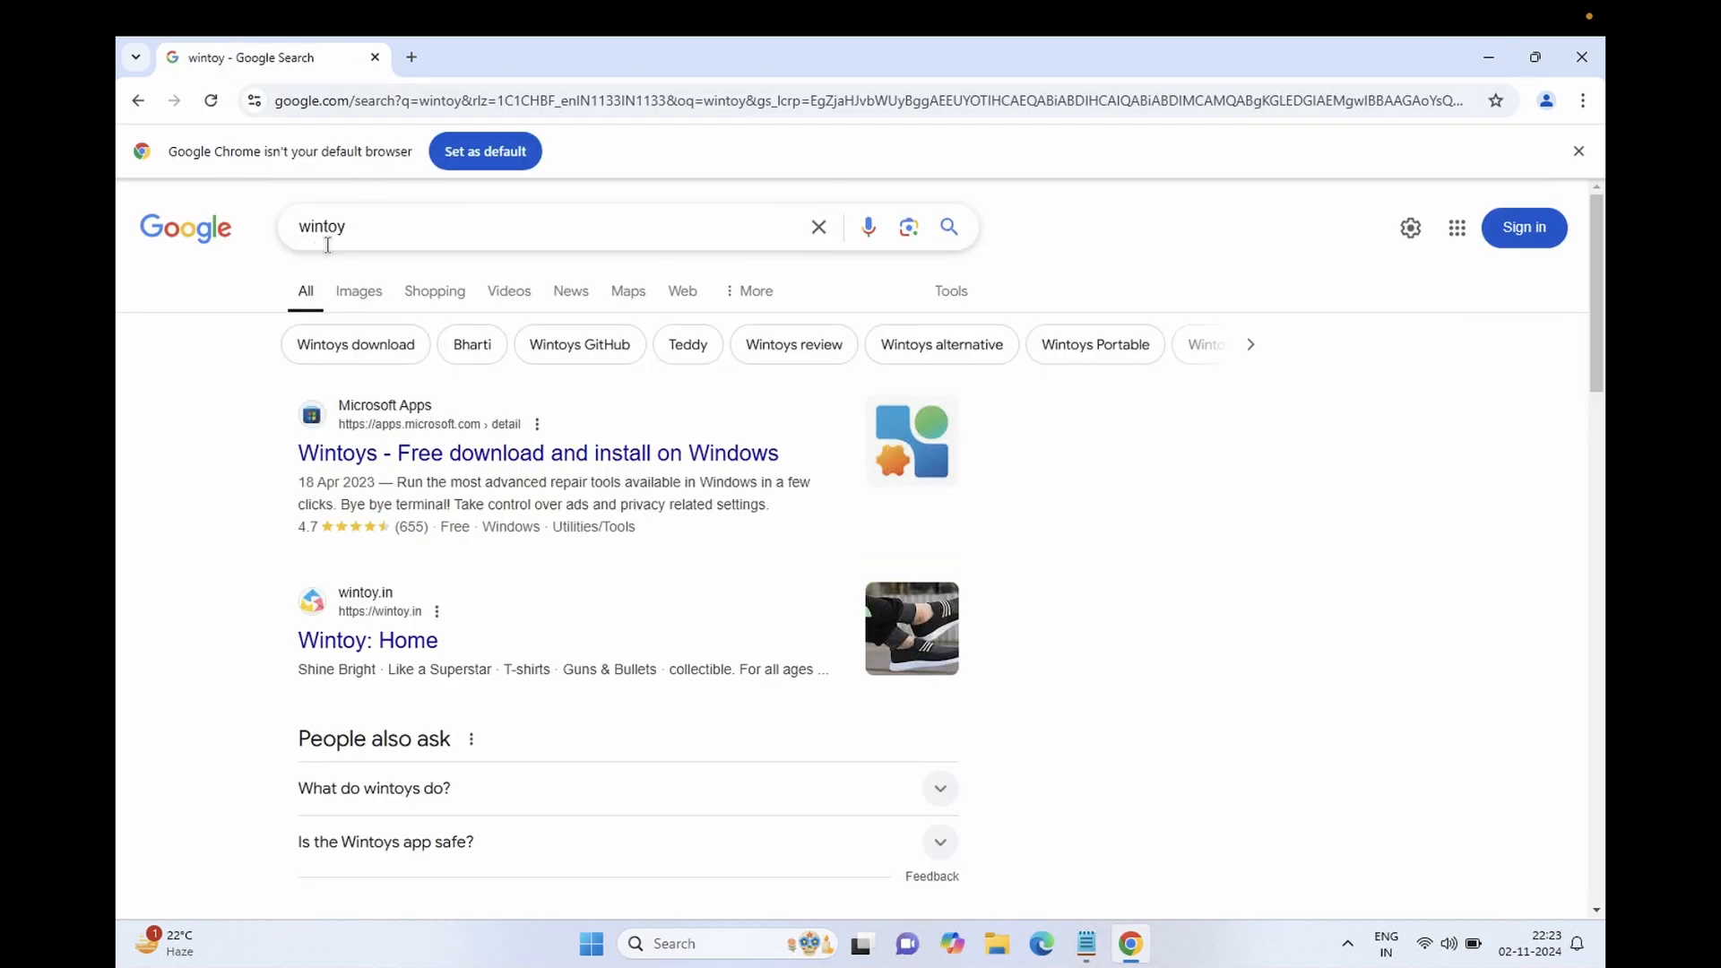
- Open the Microsoft Apps result for Wintoys in a new tab, switch to it, and dismiss the store language prompt
right_click(436, 463)
left_click(462, 485)
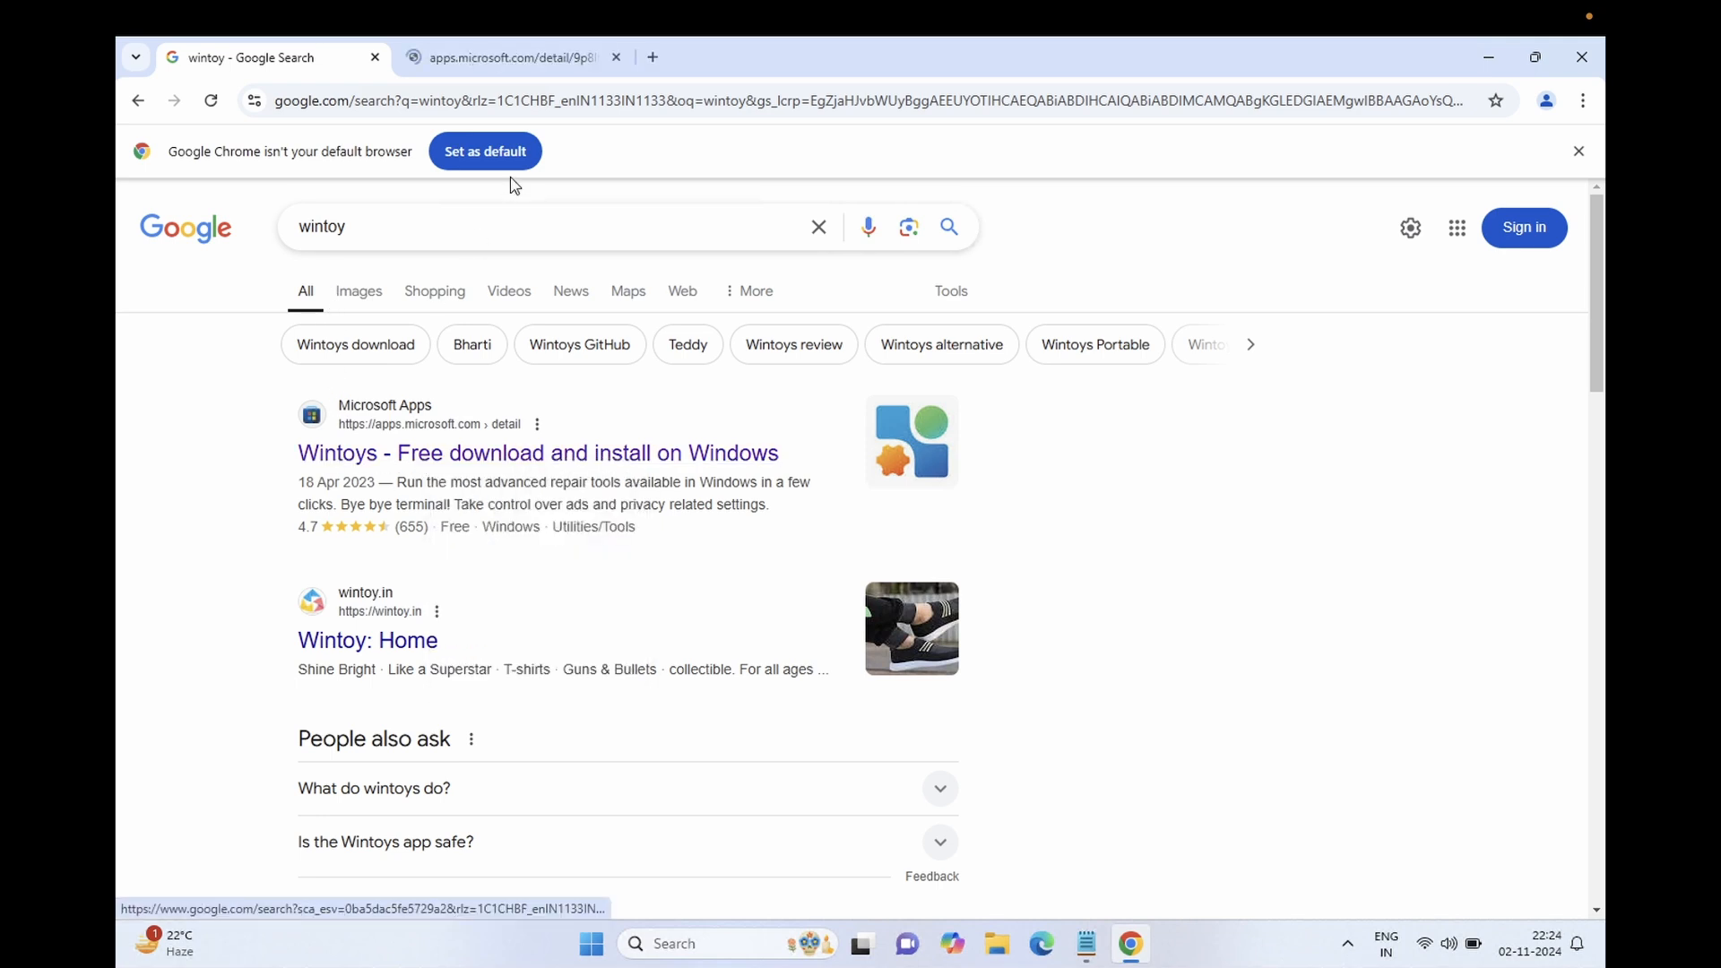
left_click(481, 59)
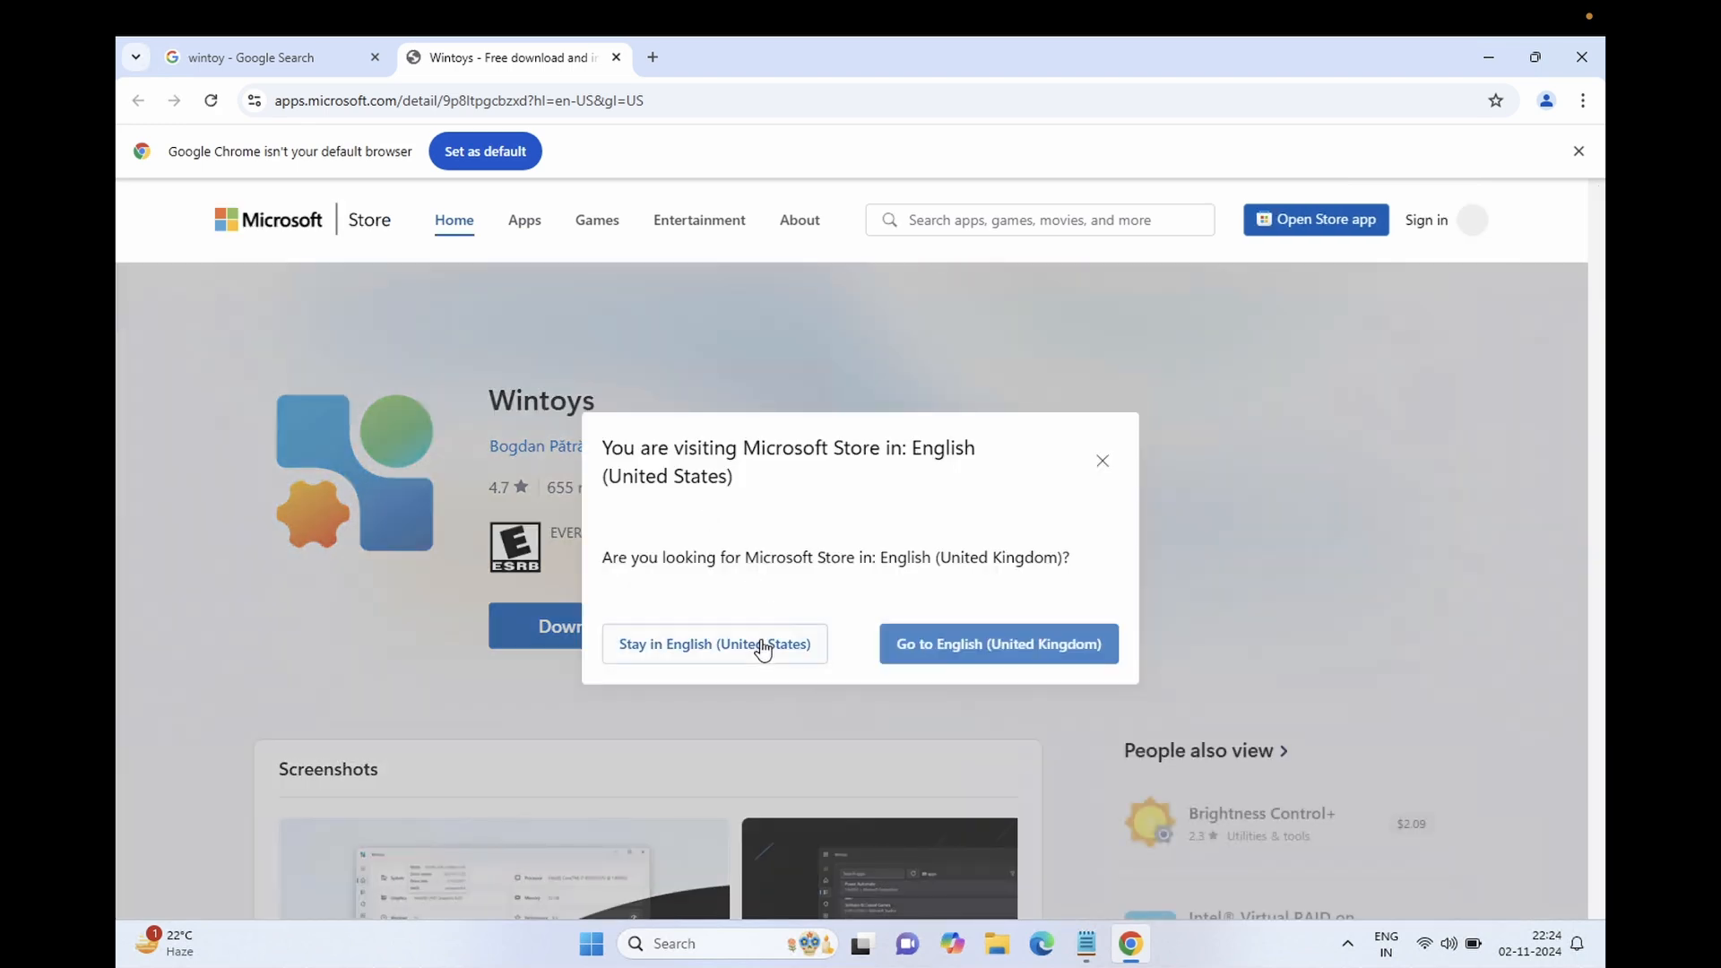
left_click(1102, 461)
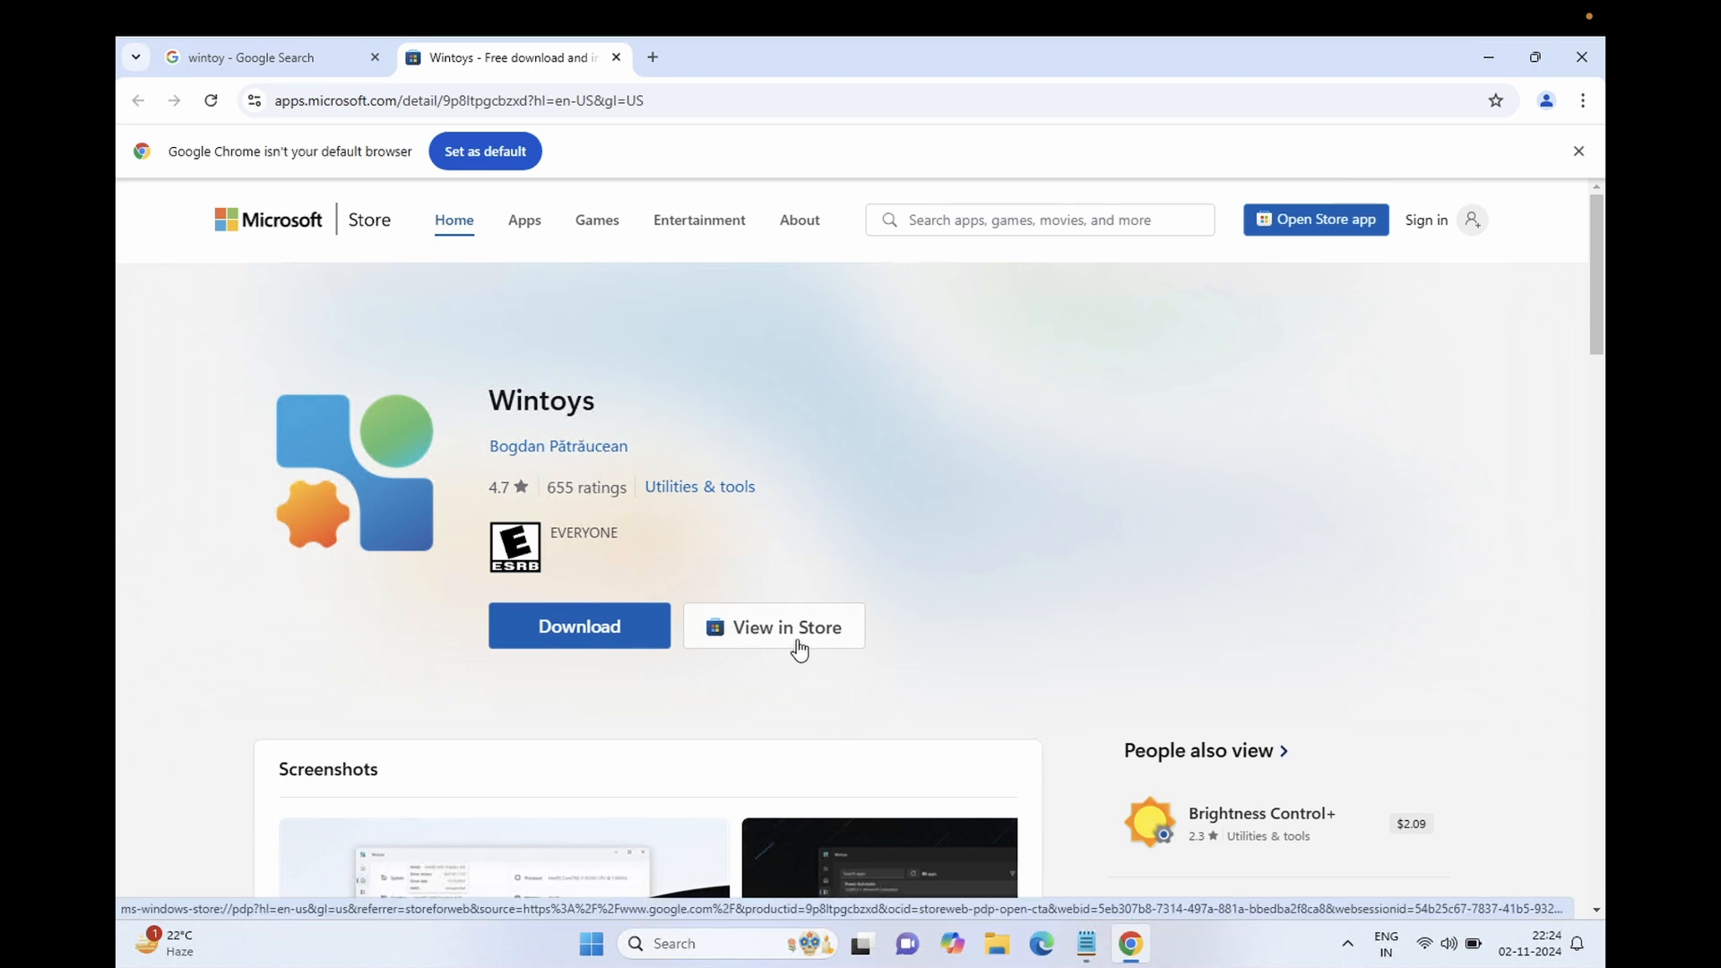
- Download Wintoys Installer.exe from the store page and run it to install Wintoys
left_click(598, 641)
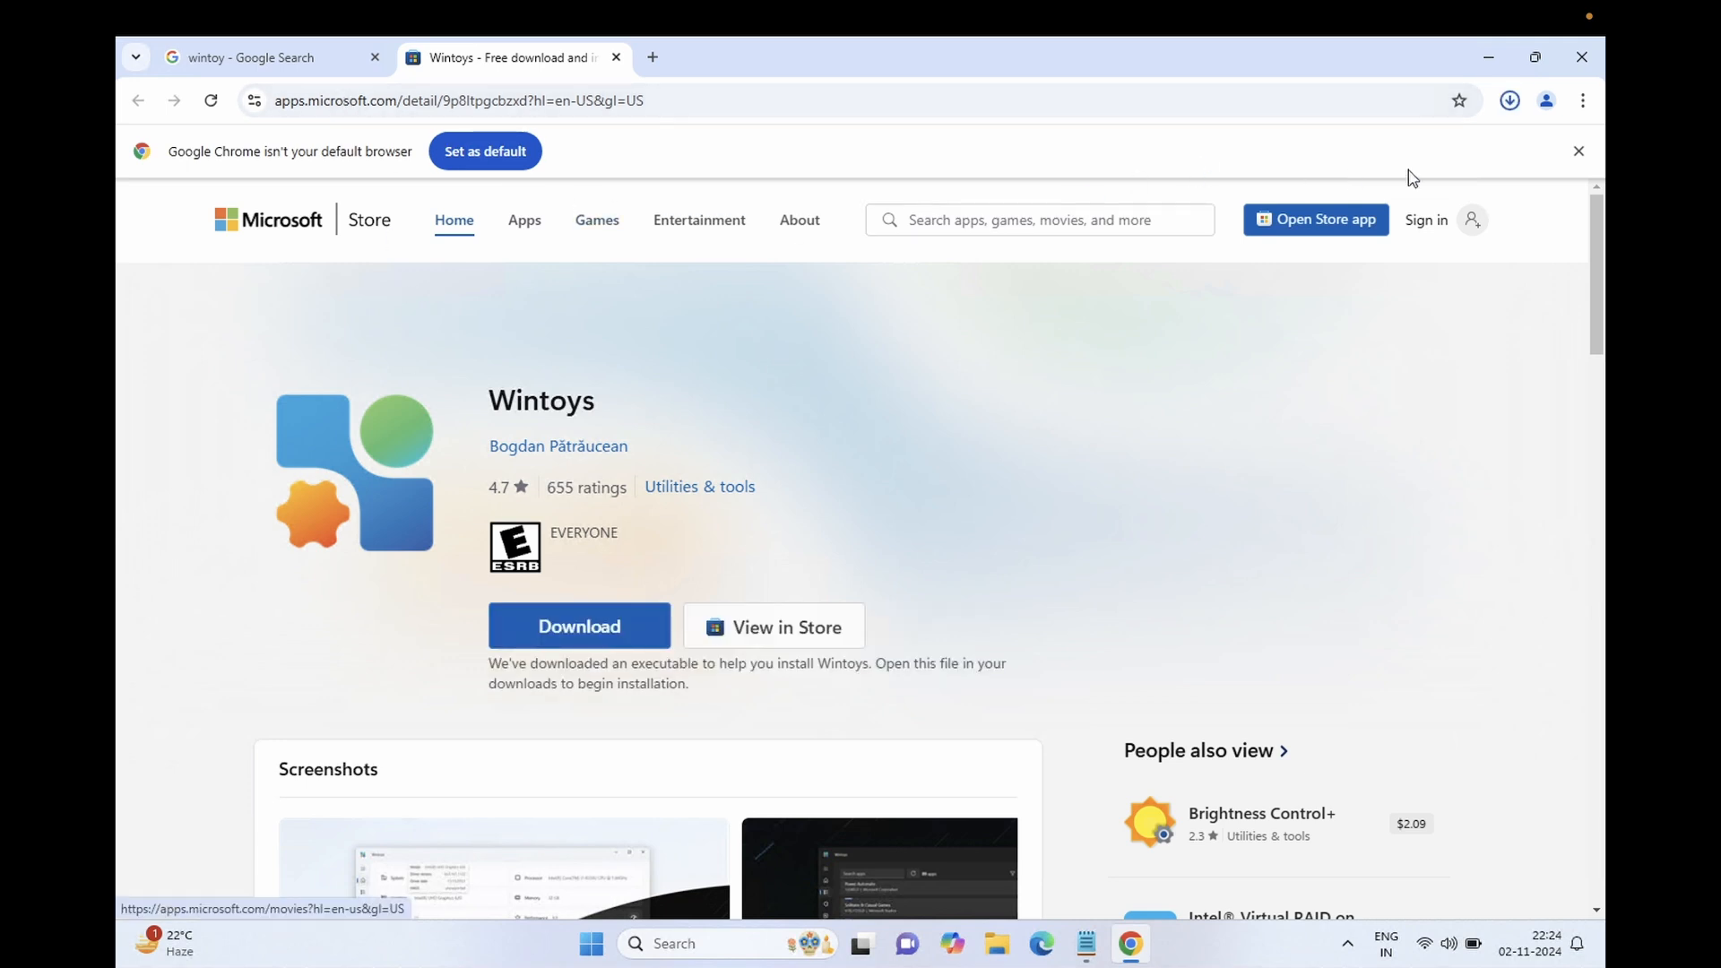
left_click(1510, 99)
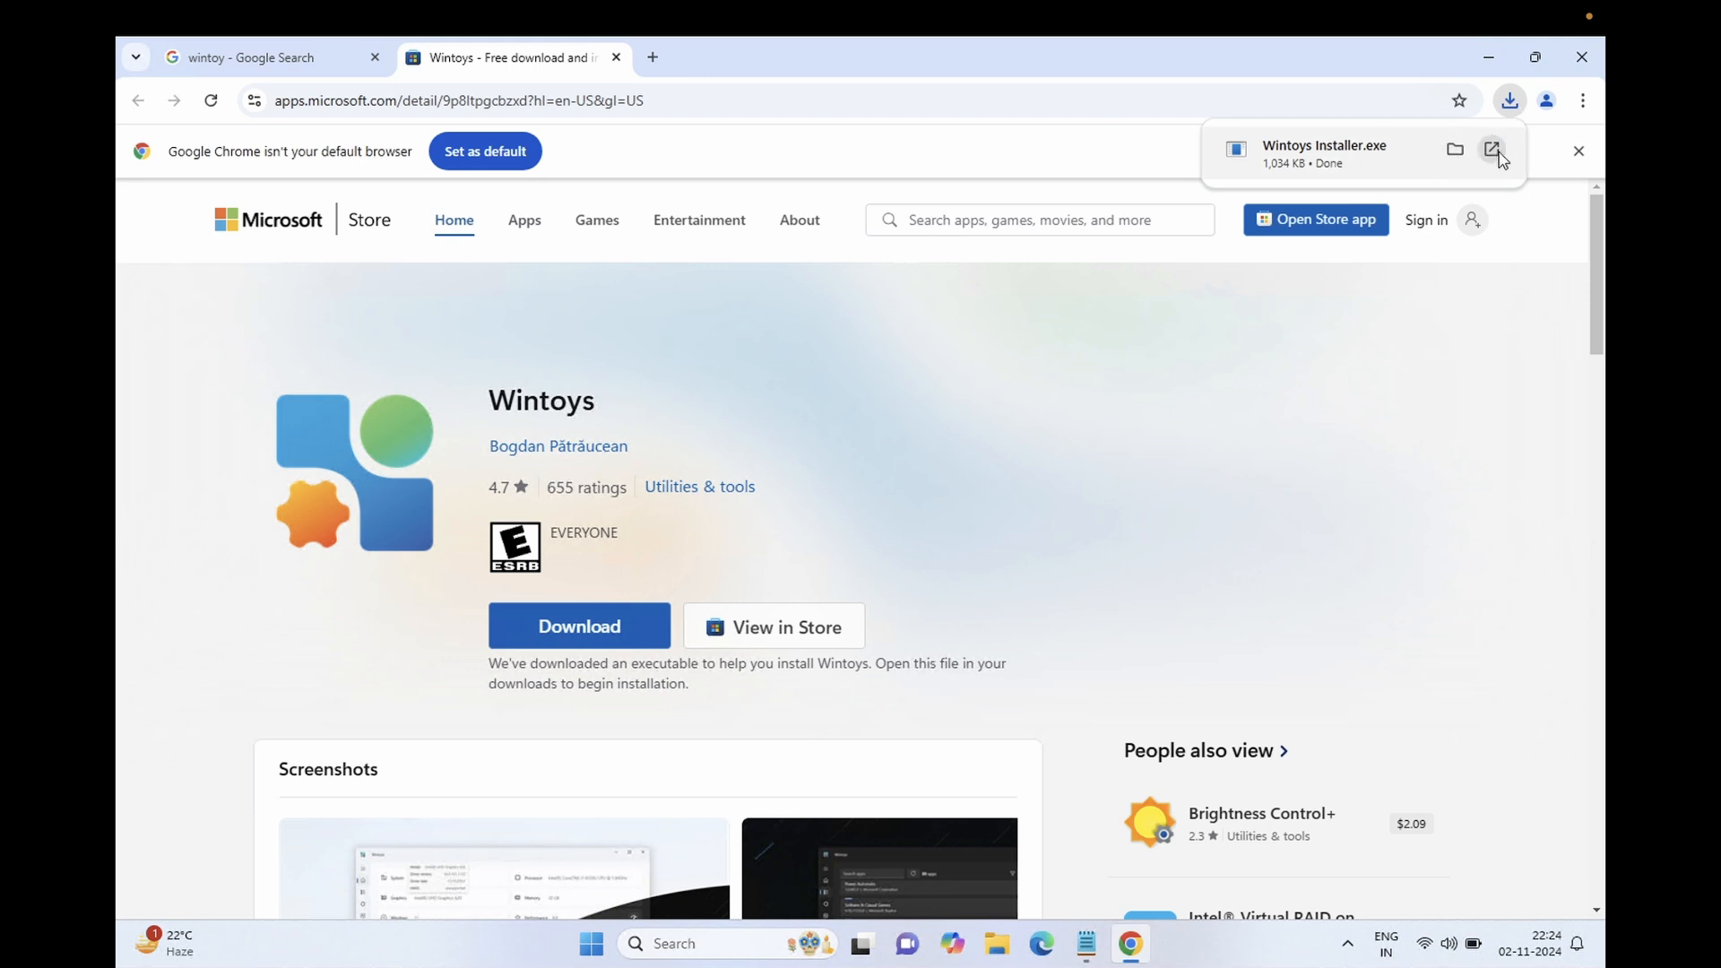
left_click(1492, 149)
key("Return")
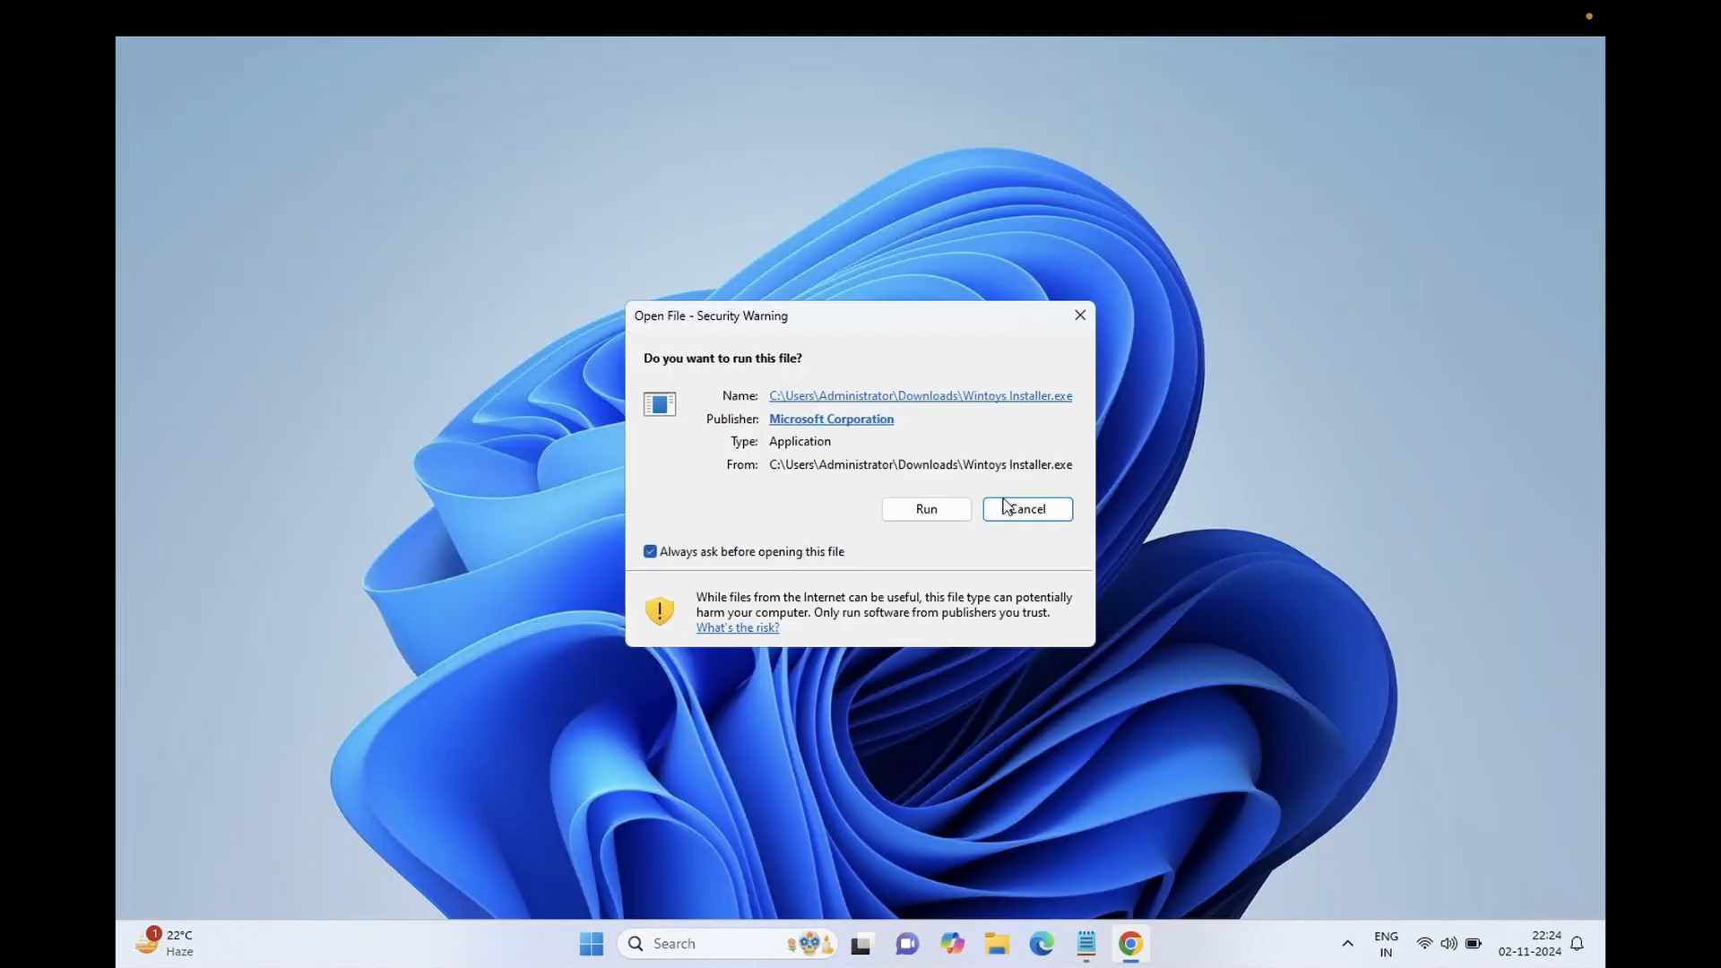
left_click(924, 505)
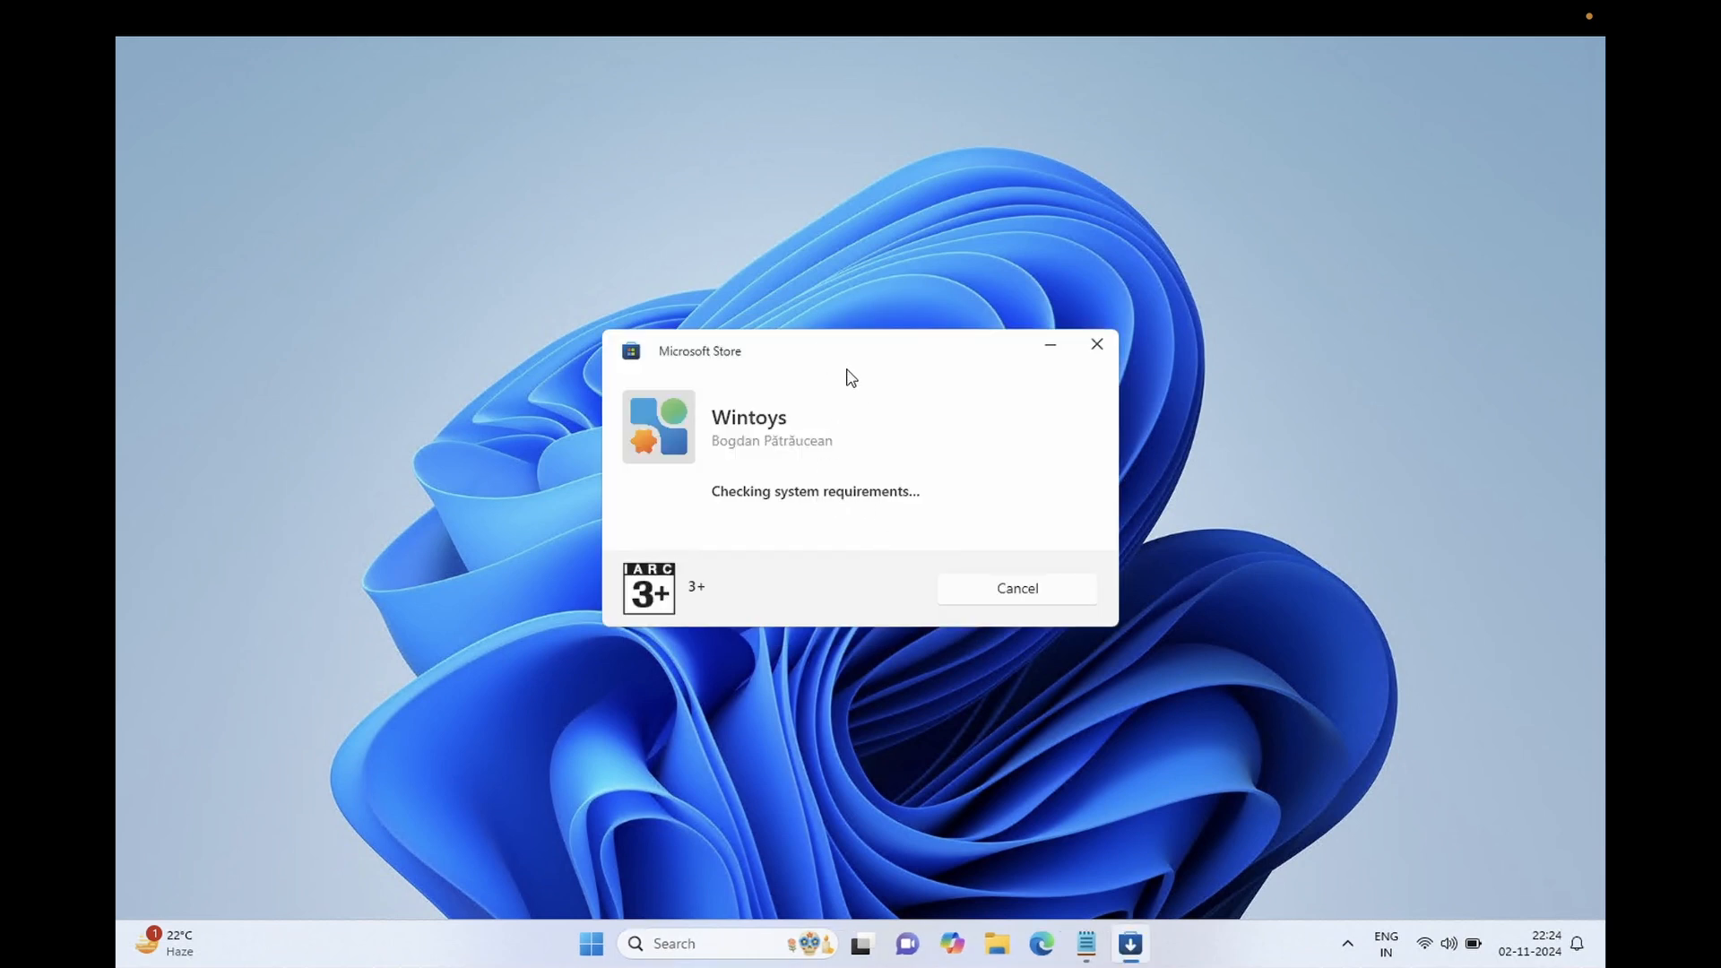
left_click_drag(847, 369, 796, 339)
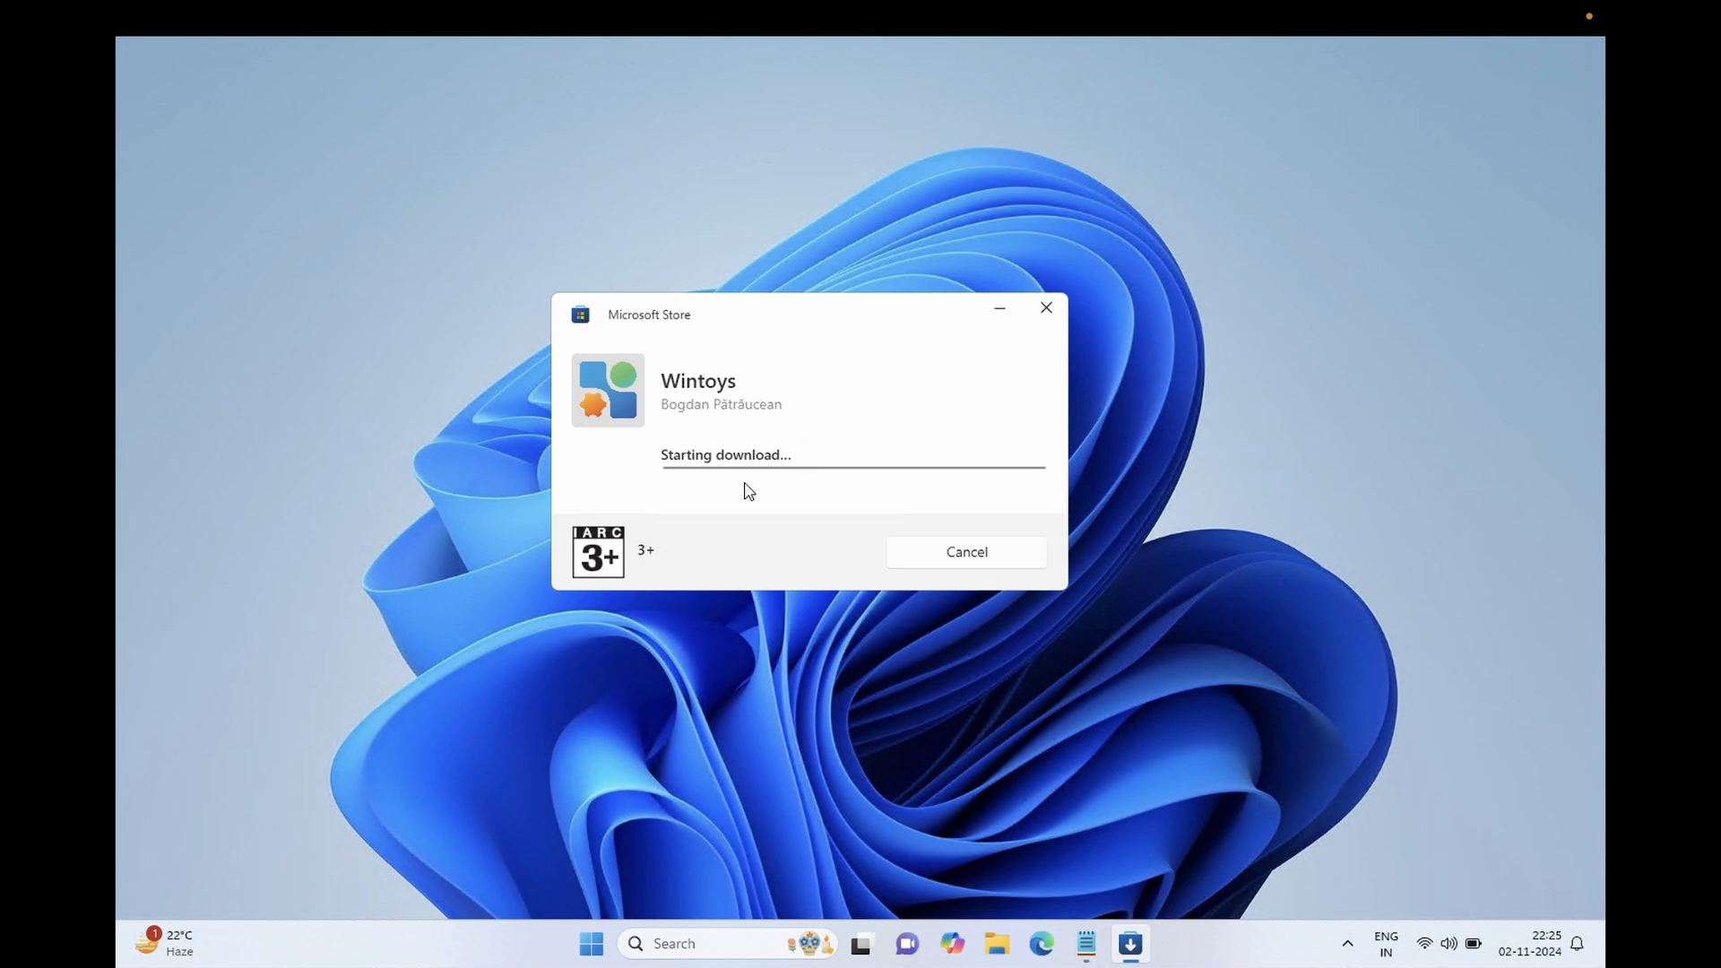
left_click_drag(780, 311, 787, 313)
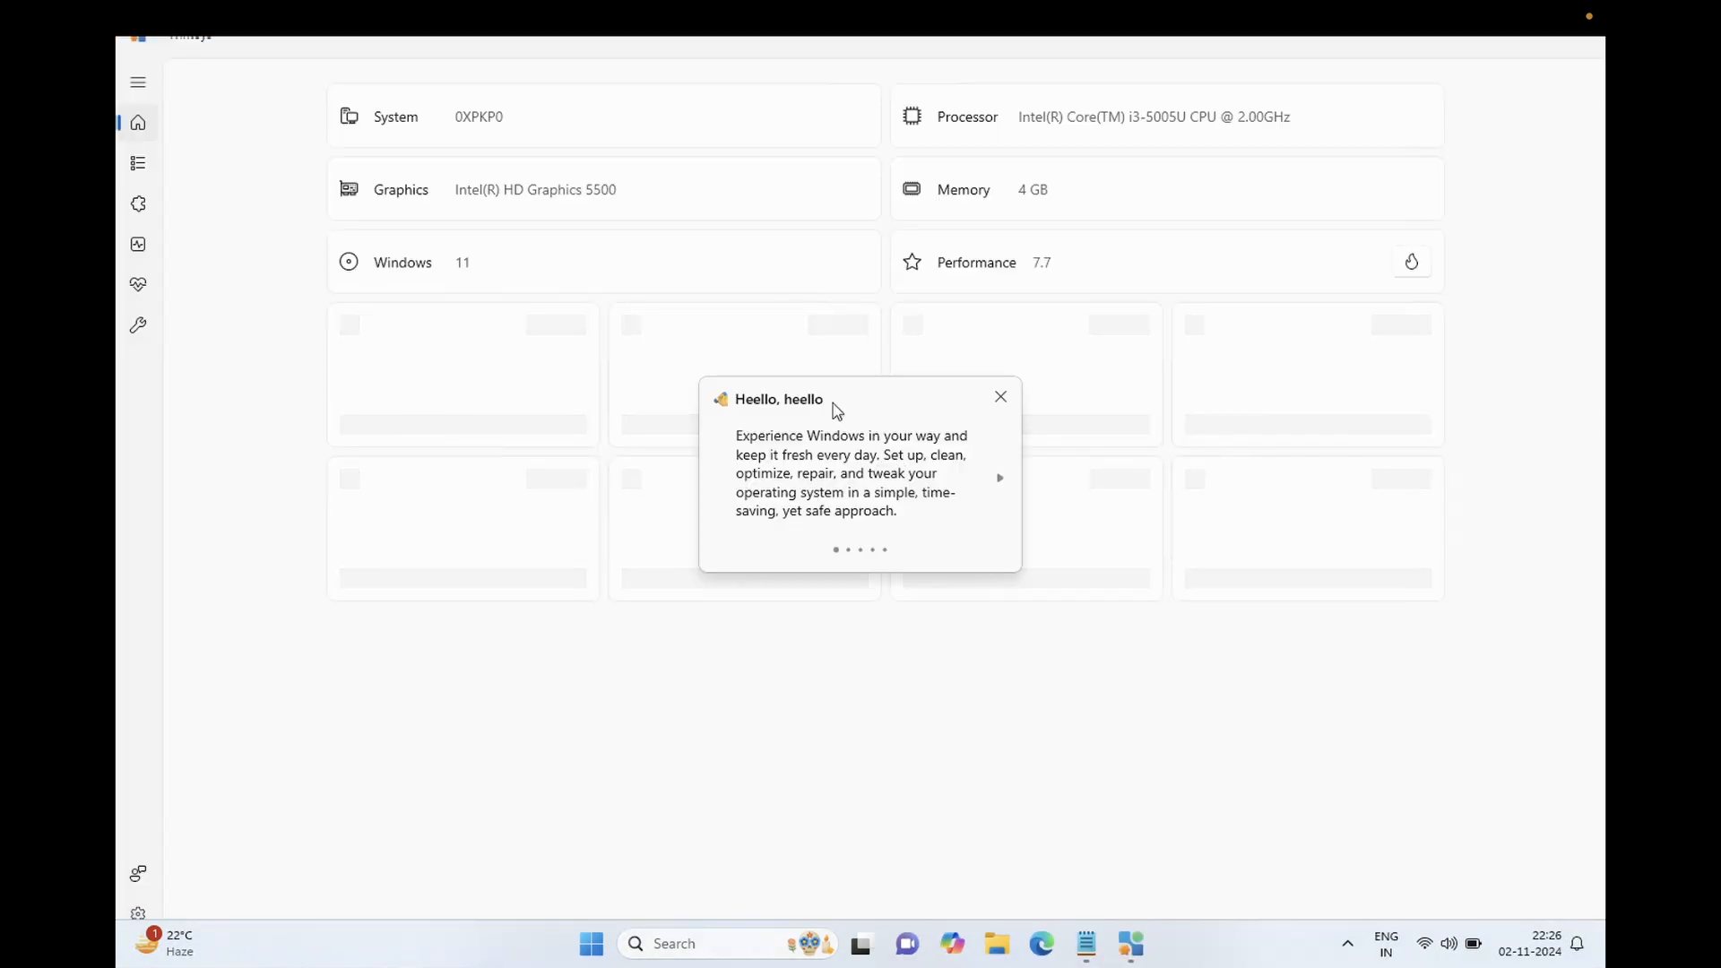
- Page through the Wintoys introduction tips to the last one, close them, and expand the navigation to show its labels
left_click(1000, 478)
left_click(1001, 478)
left_click(1000, 478)
left_click(1000, 477)
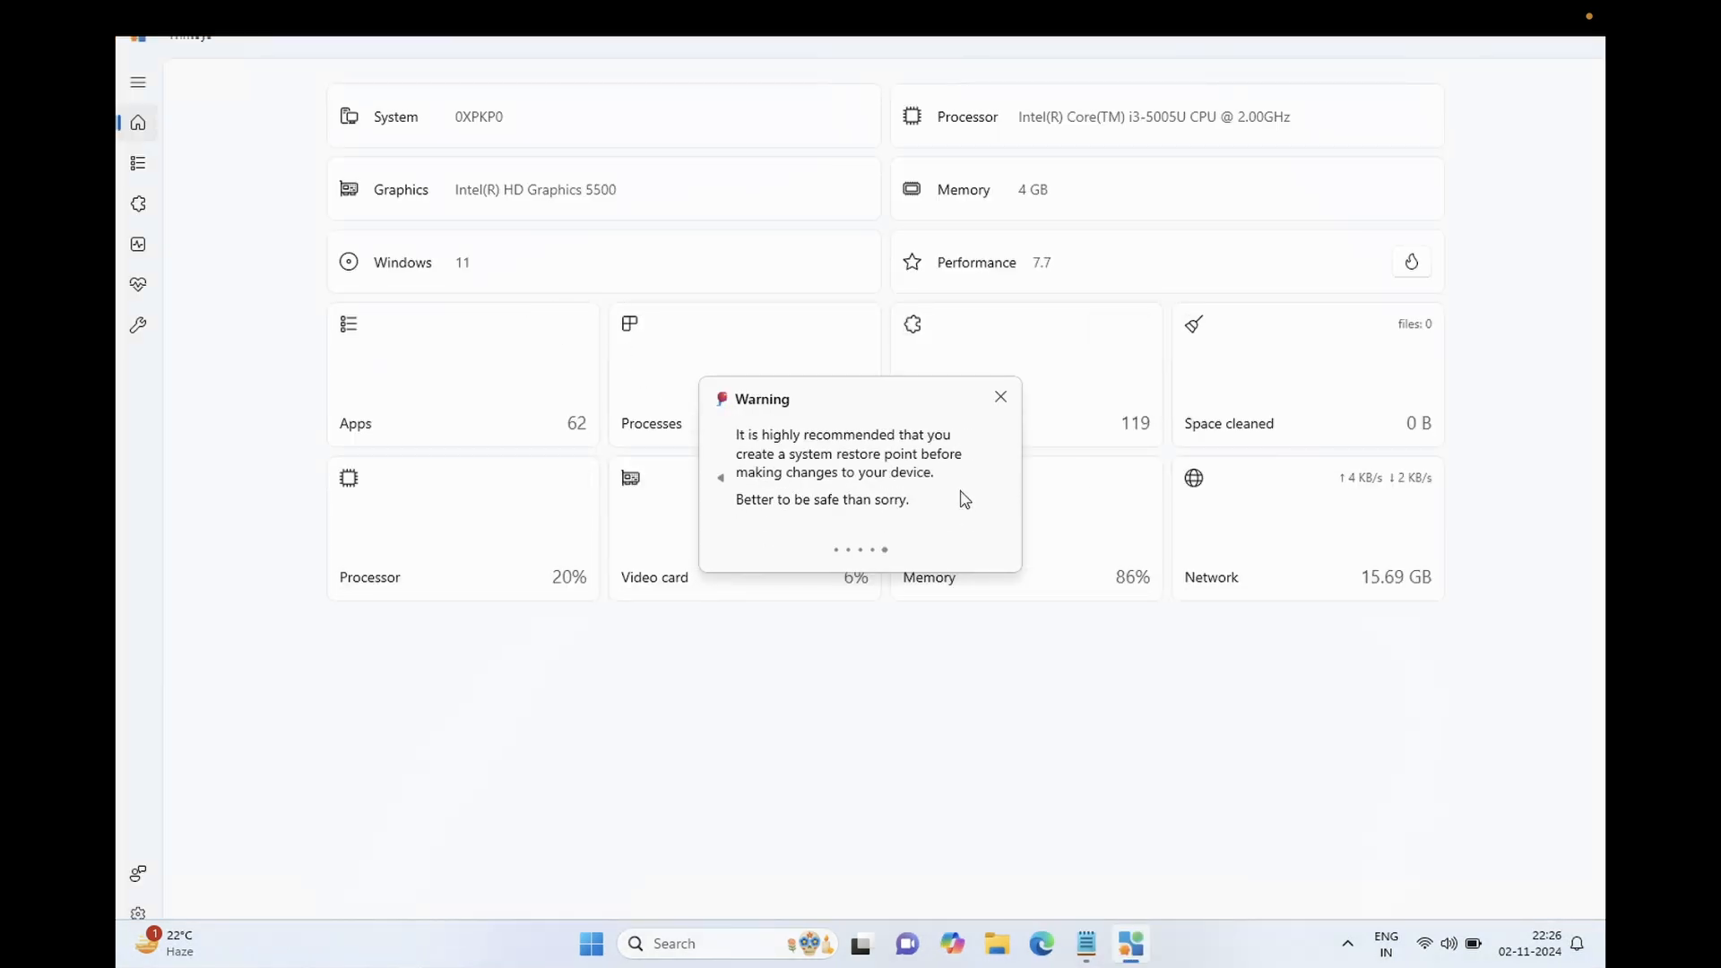
left_click(1000, 397)
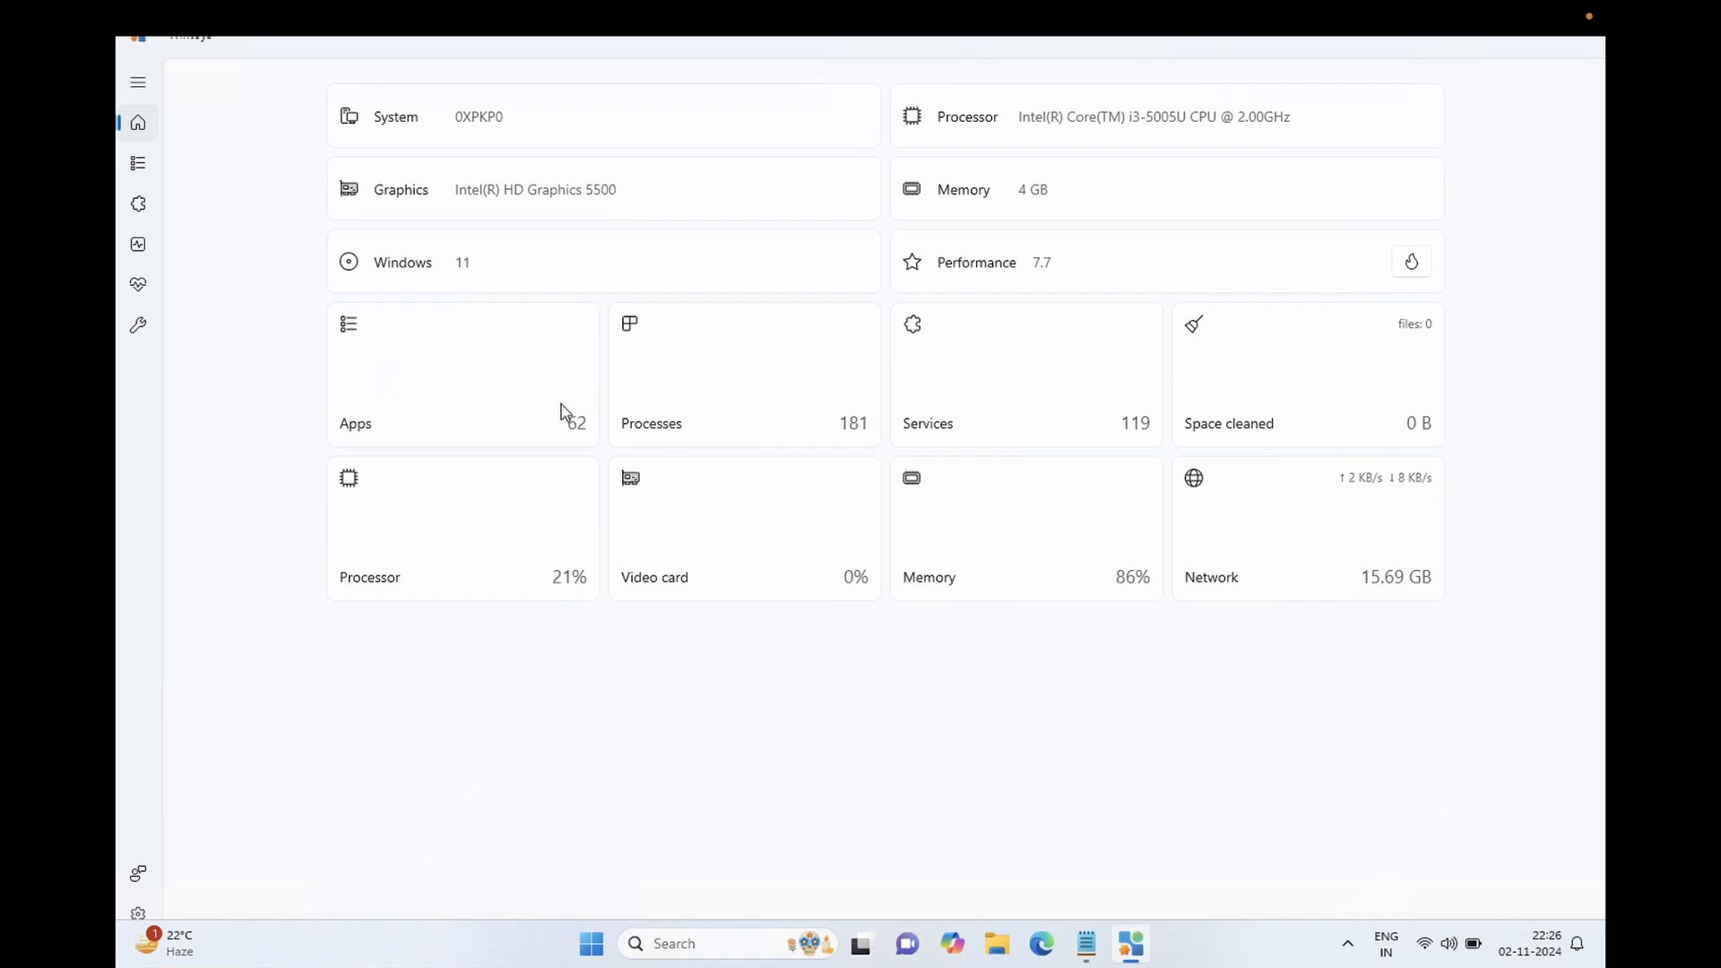
left_click(138, 82)
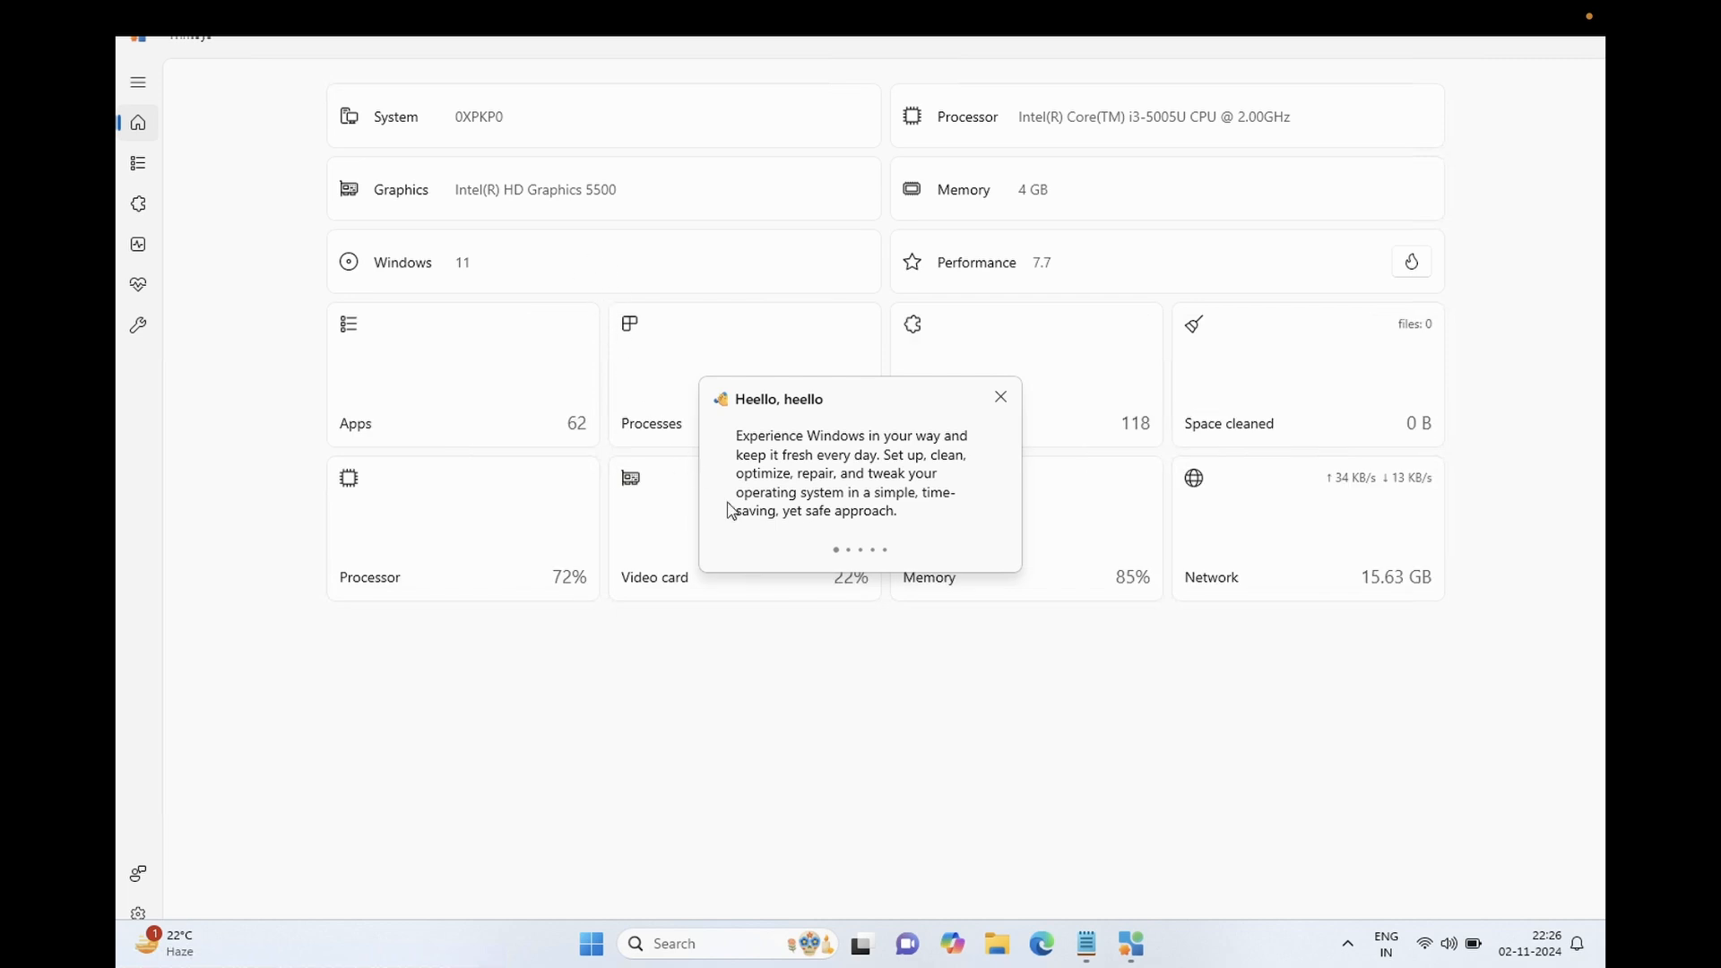
left_click(1003, 480)
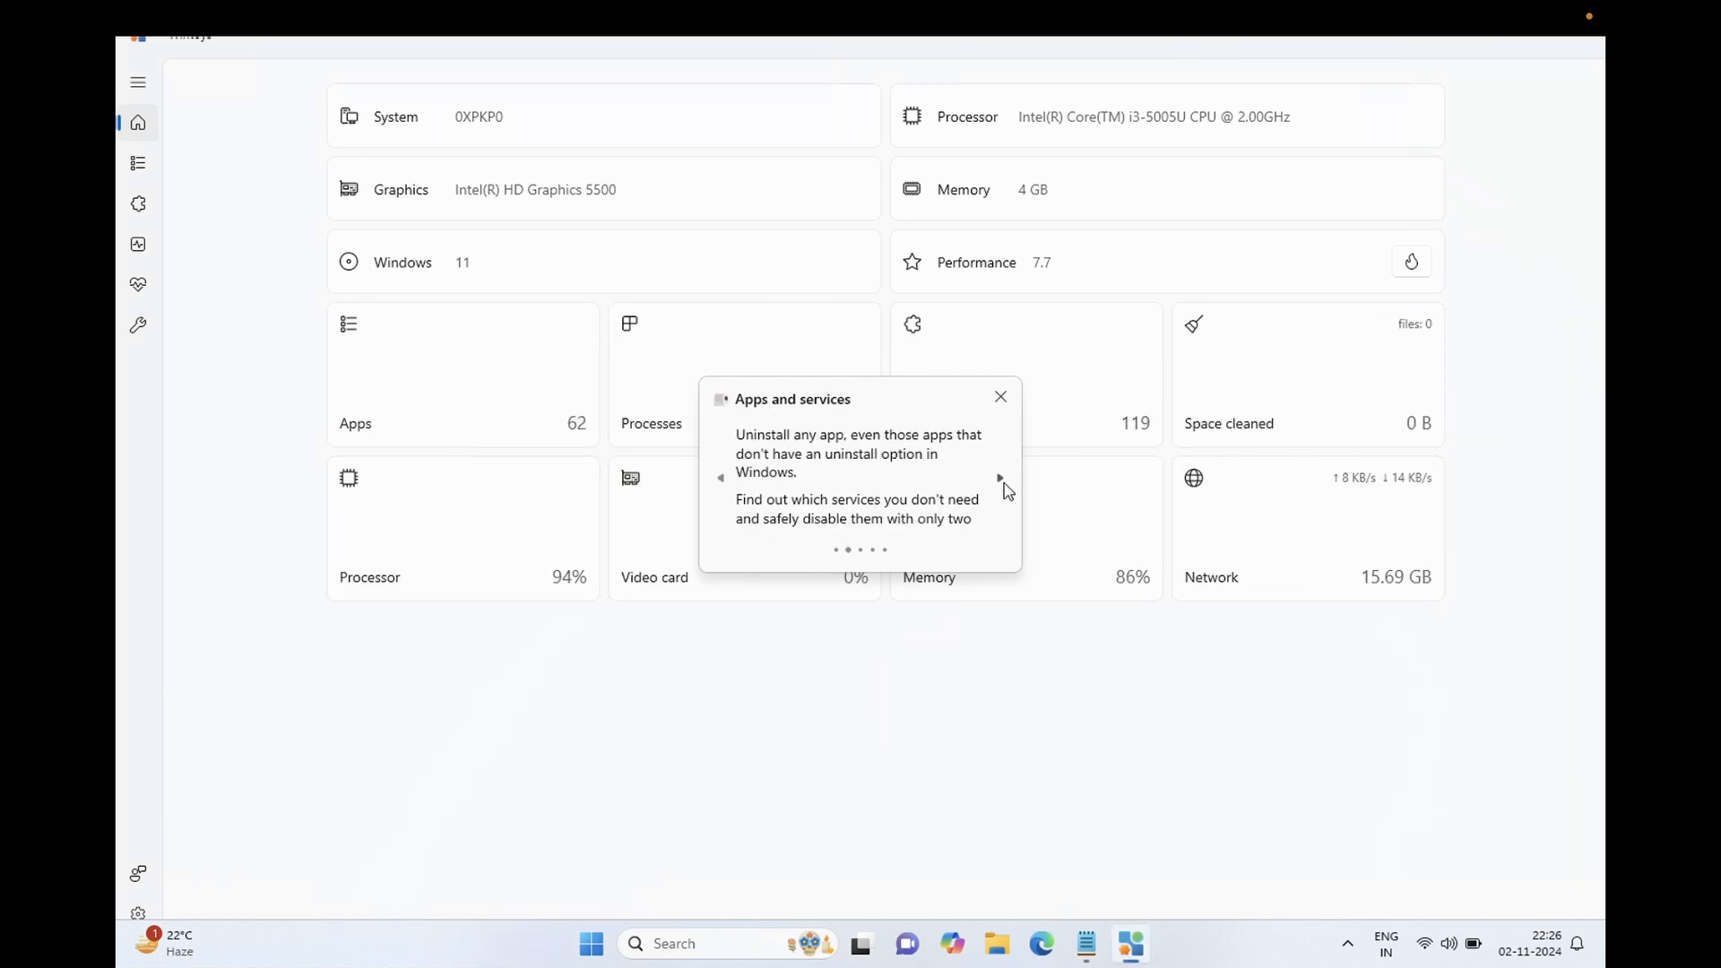
left_click(1002, 481)
left_click(1002, 480)
left_click(1002, 481)
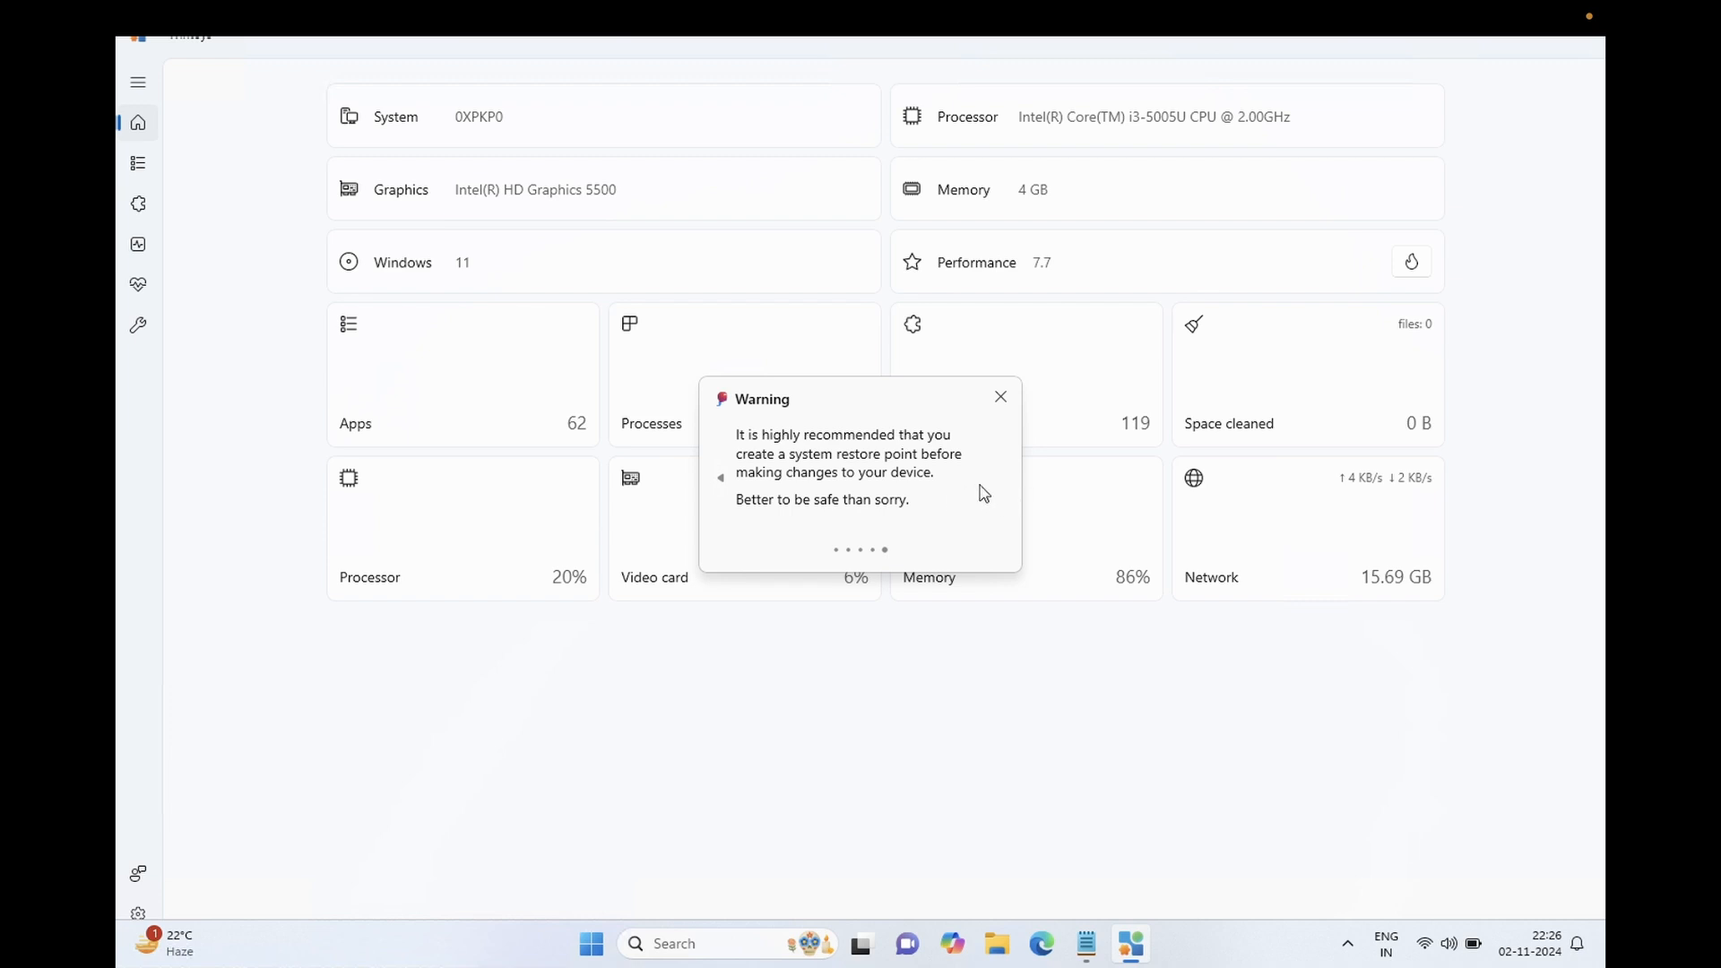
left_click(1001, 399)
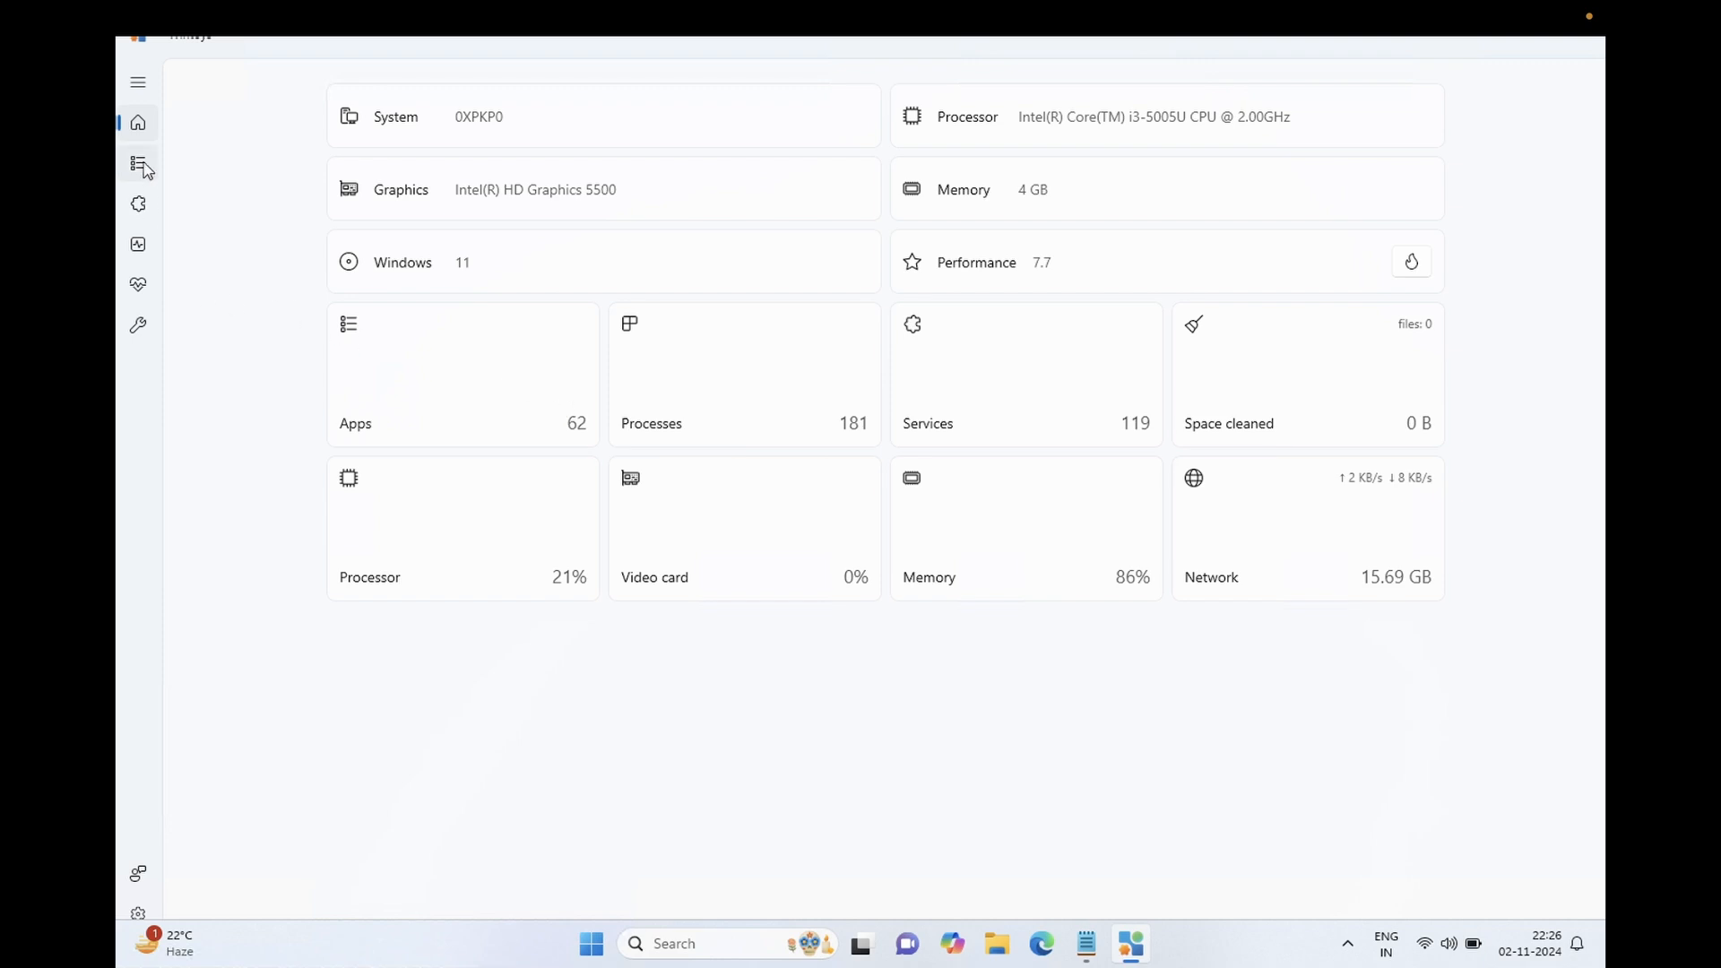
left_click(138, 89)
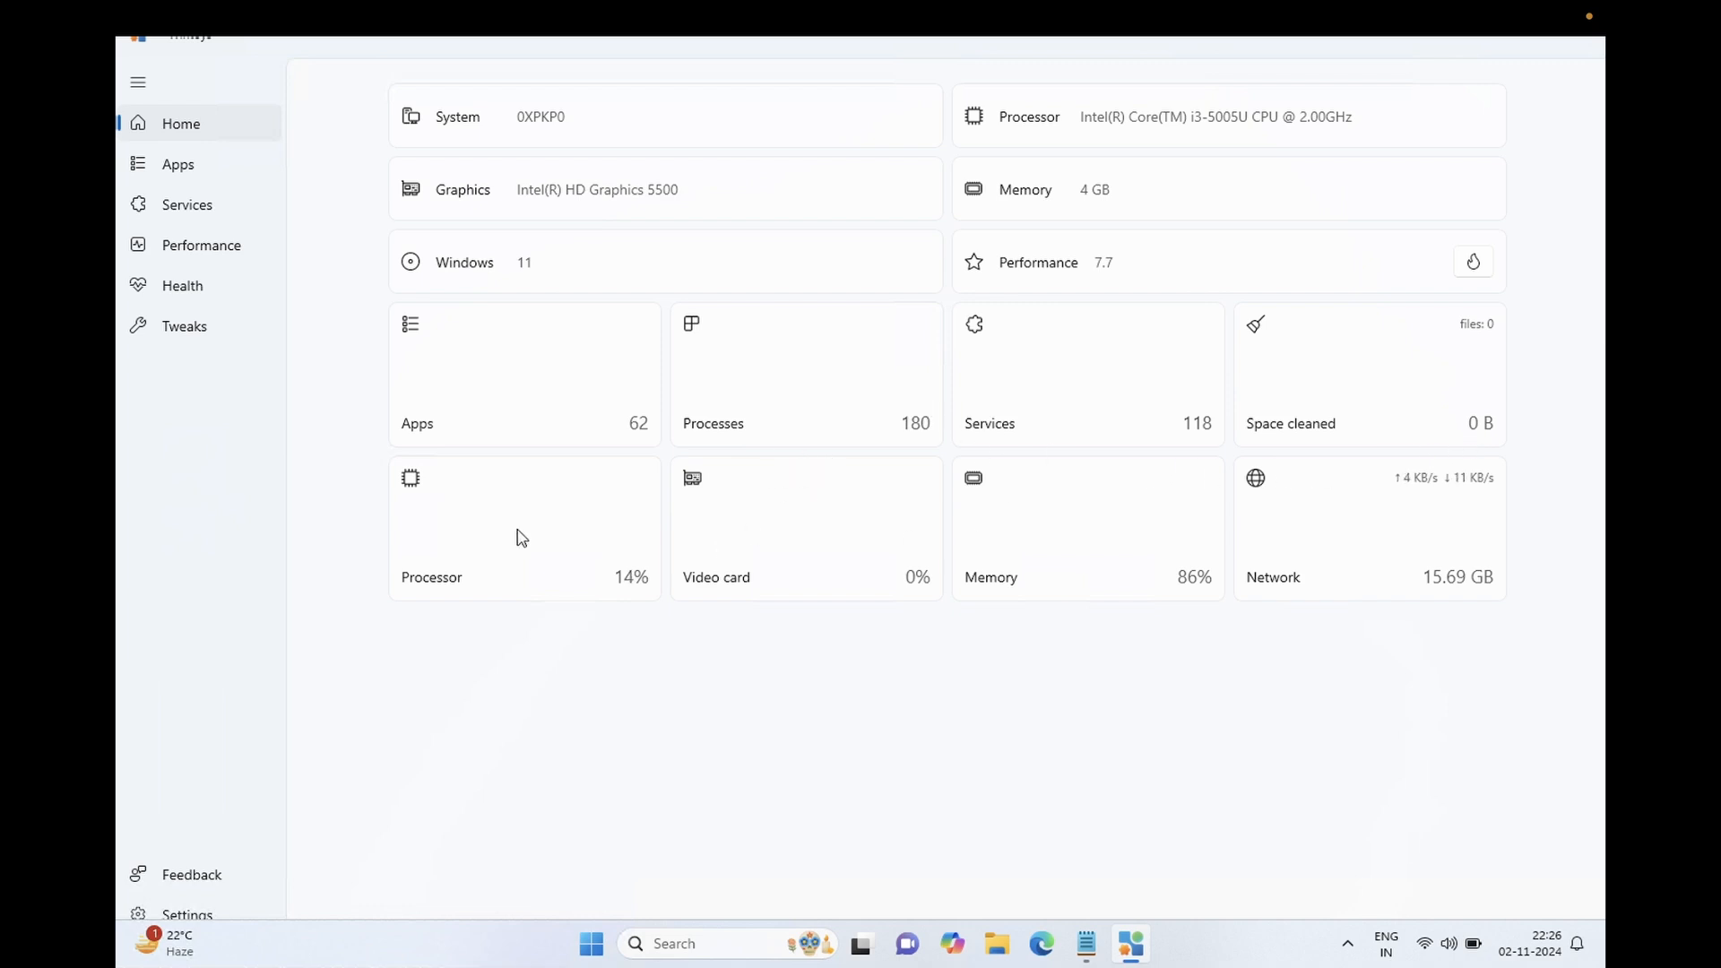
- Start uninstalling Chrome Remote Desktop Host from the Wintoys list of installed apps
left_click(190, 173)
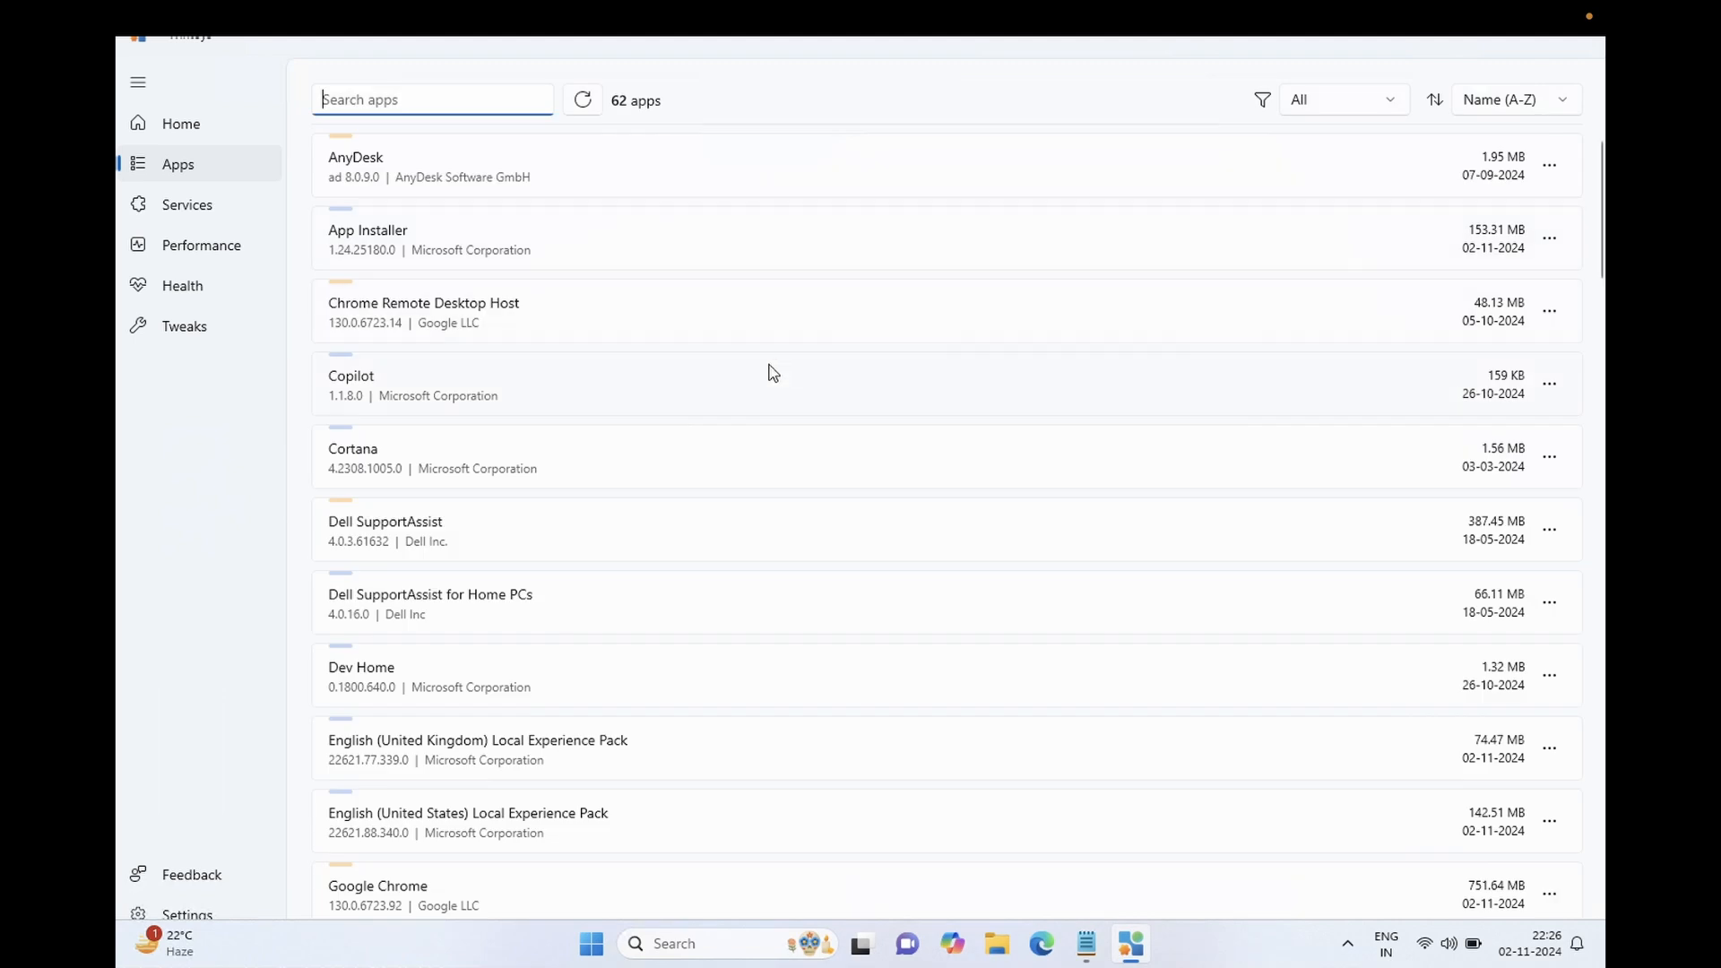
scroll(773, 372, "down", 1)
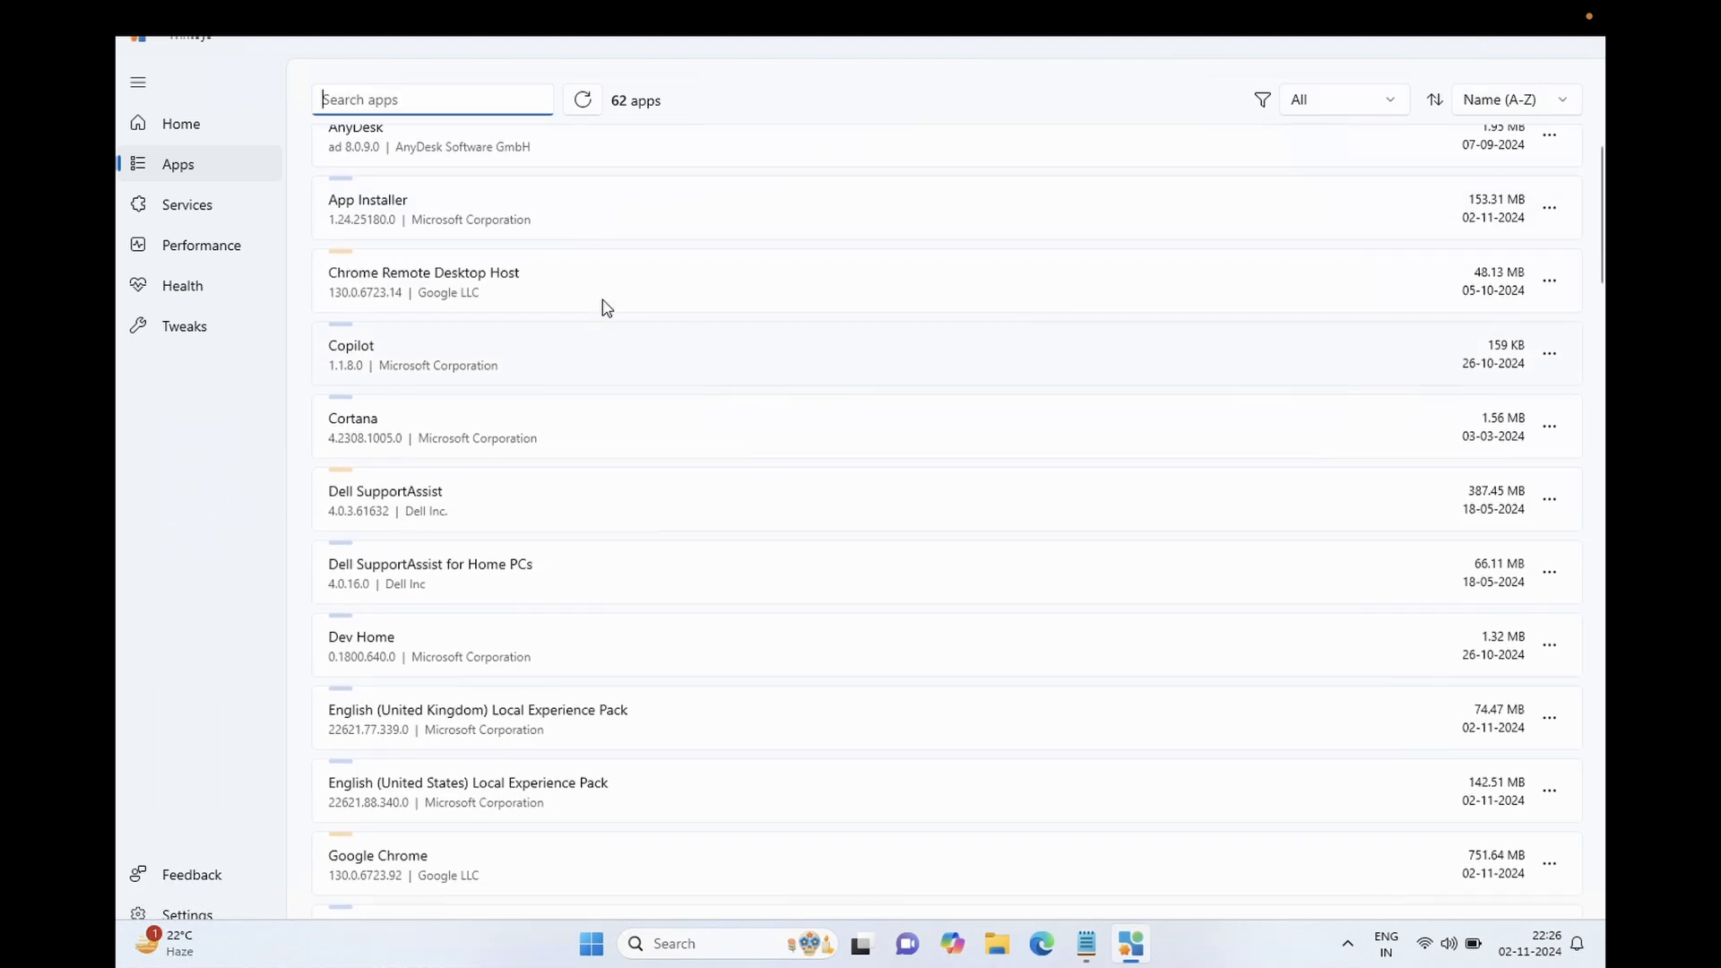
left_click(1550, 283)
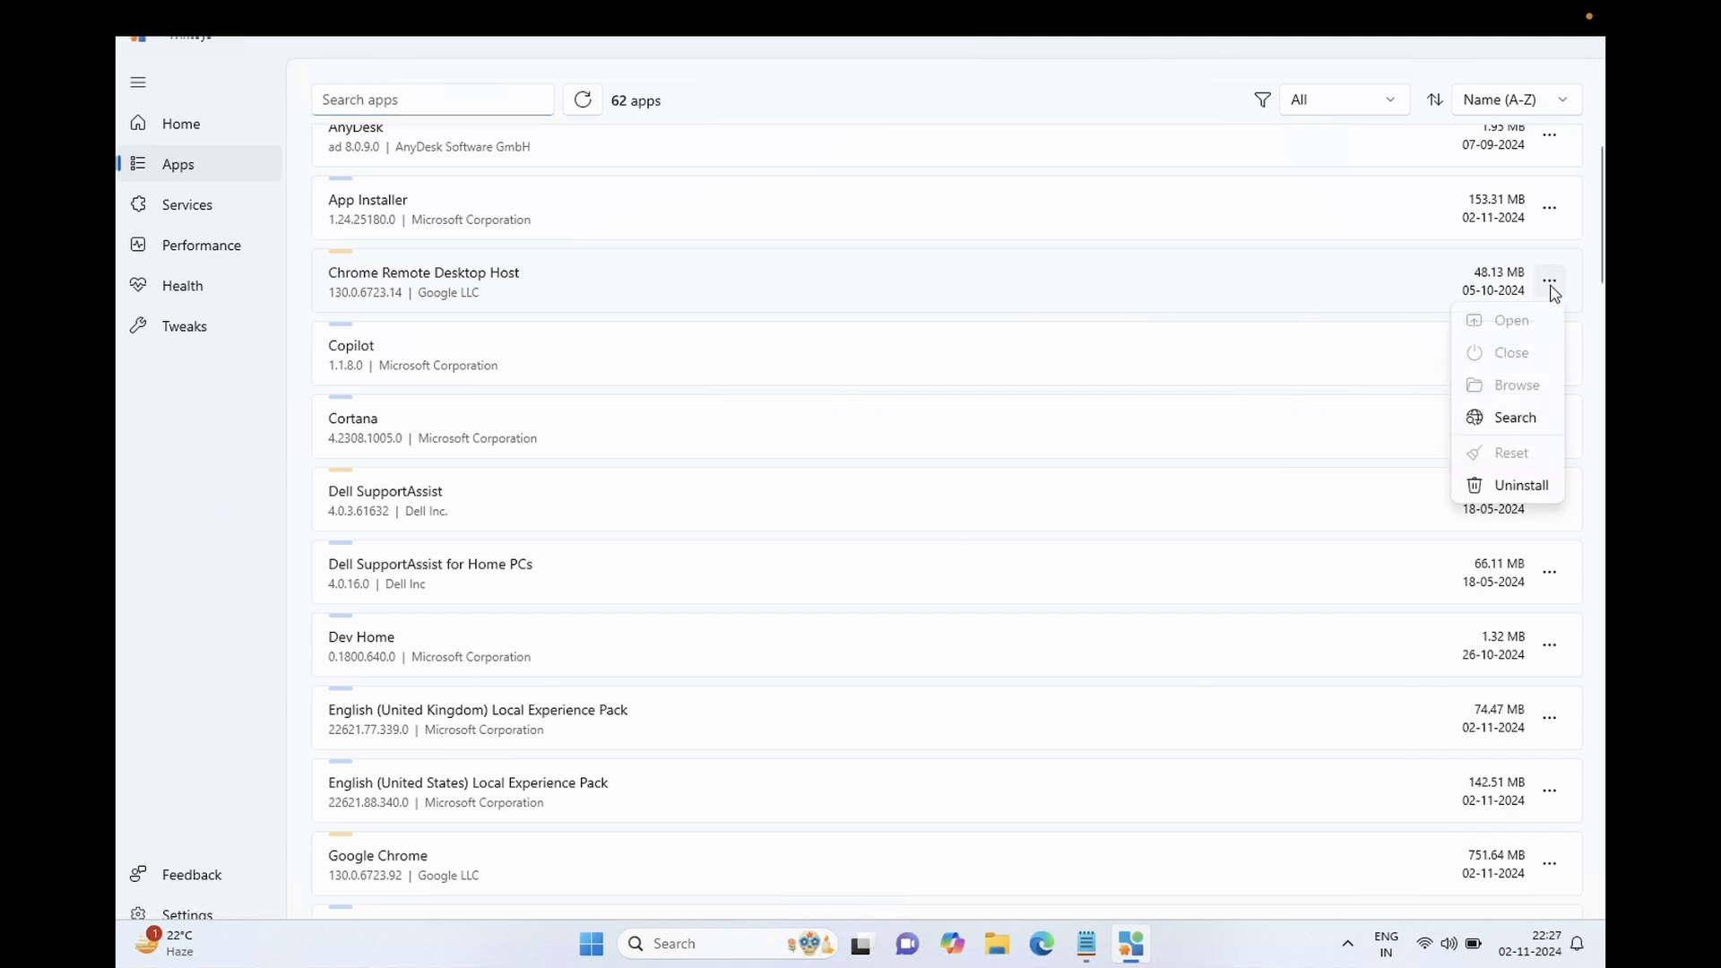
left_click(1521, 486)
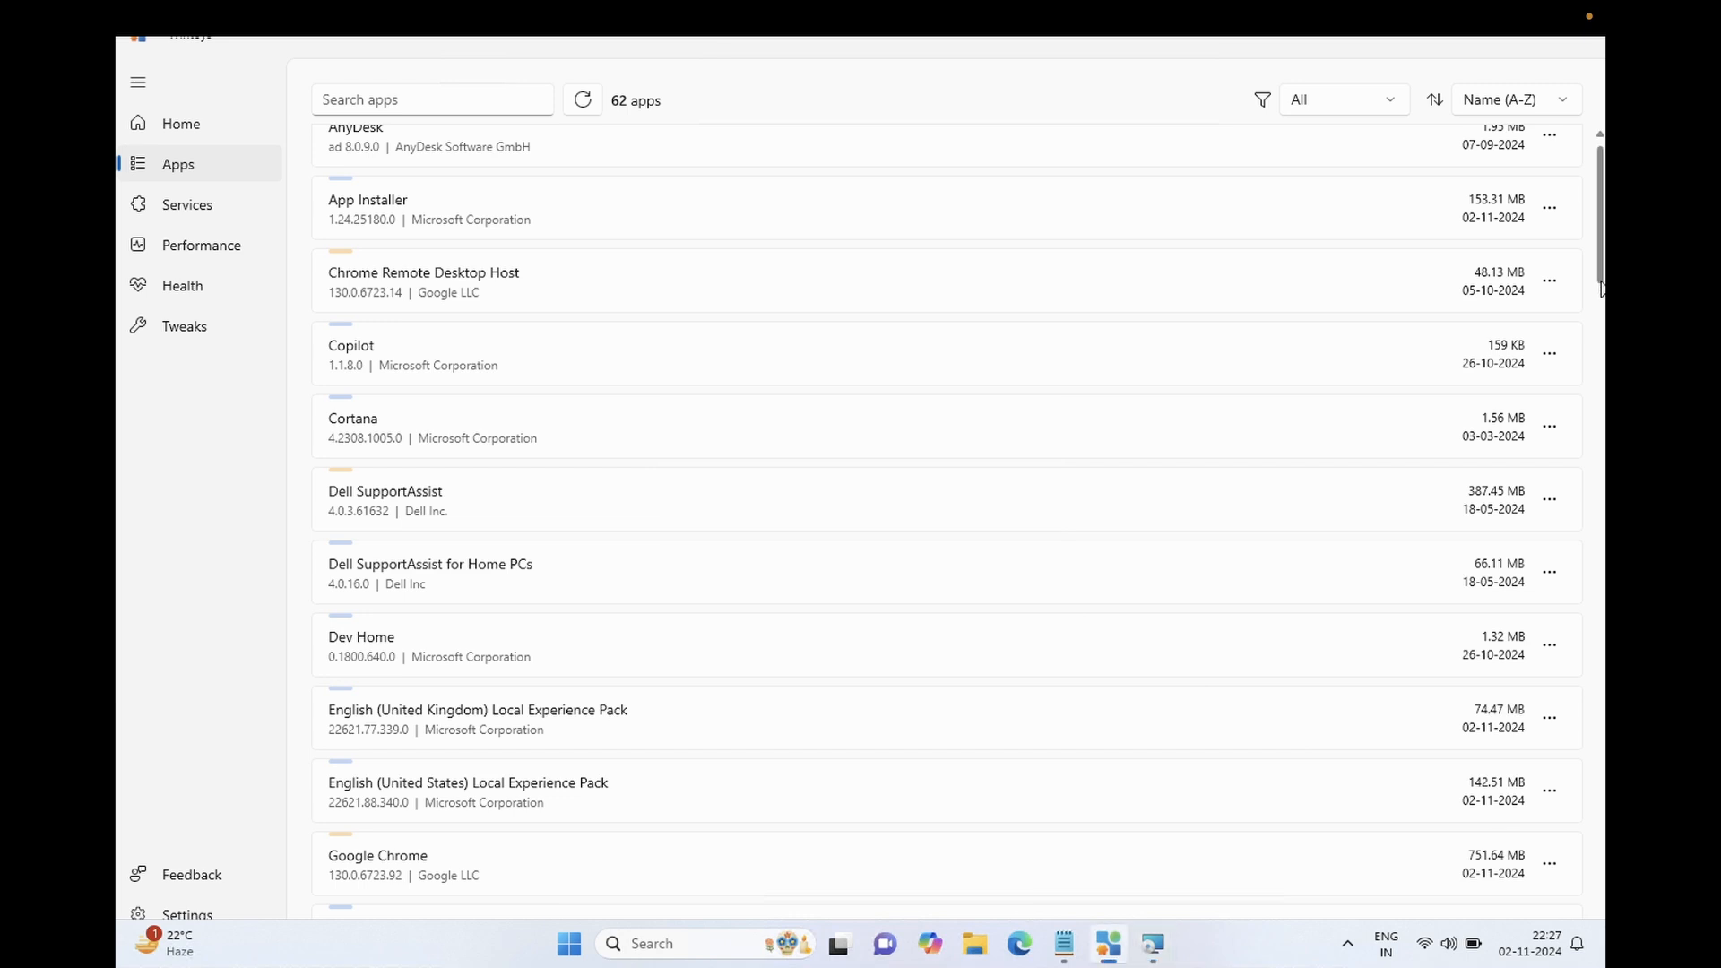
- Look through the rest of the installed apps list and return to its beginning
scroll(1601, 384, "down", 4)
scroll(1601, 384, "down", 15)
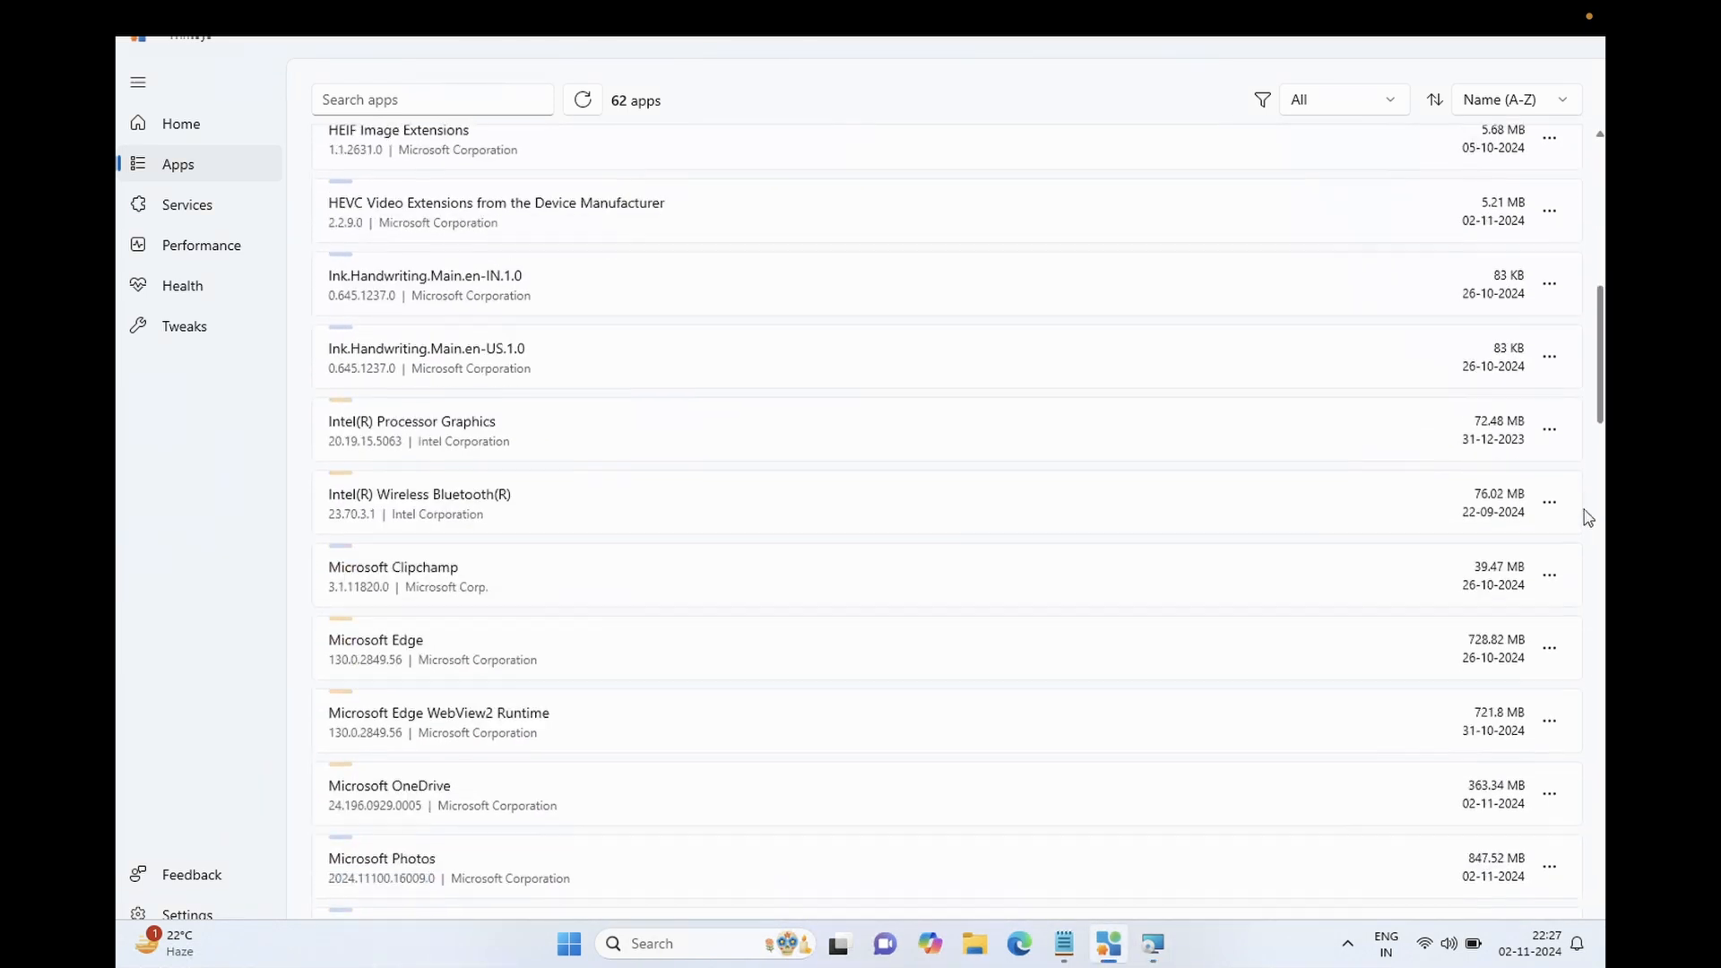
scroll(1569, 807, "down", 2)
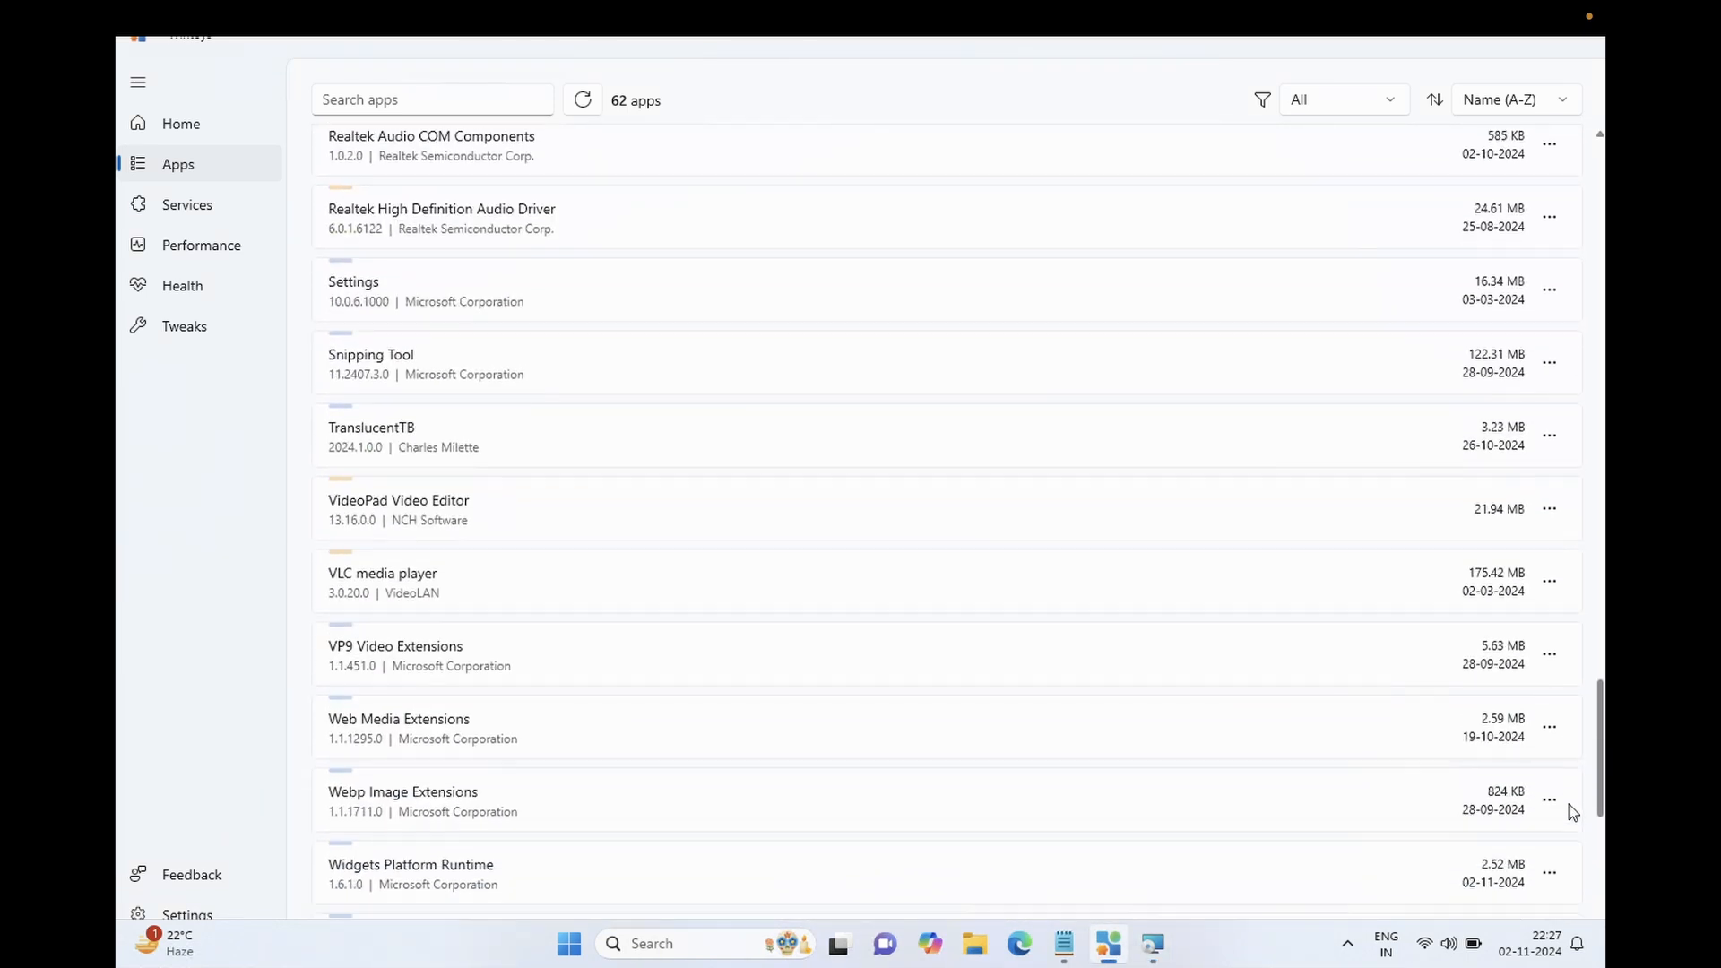
scroll(1571, 820, "down", 2)
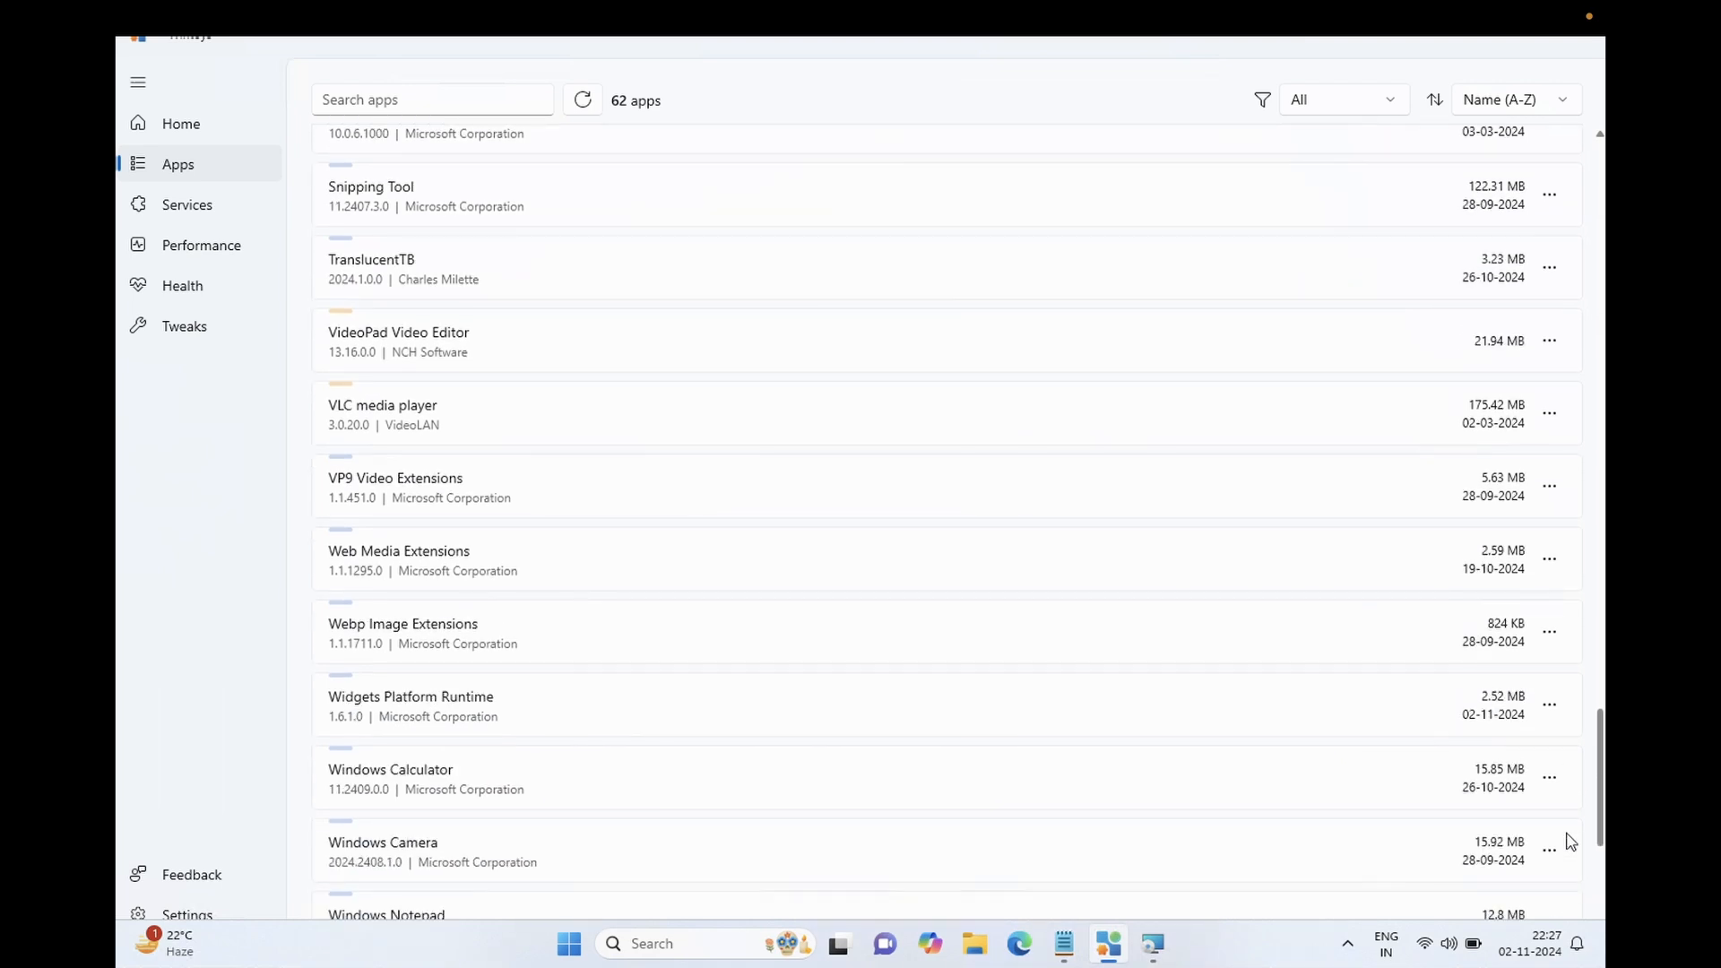
scroll(1539, 682, "up", 12)
scroll(1507, 338, "up", 15)
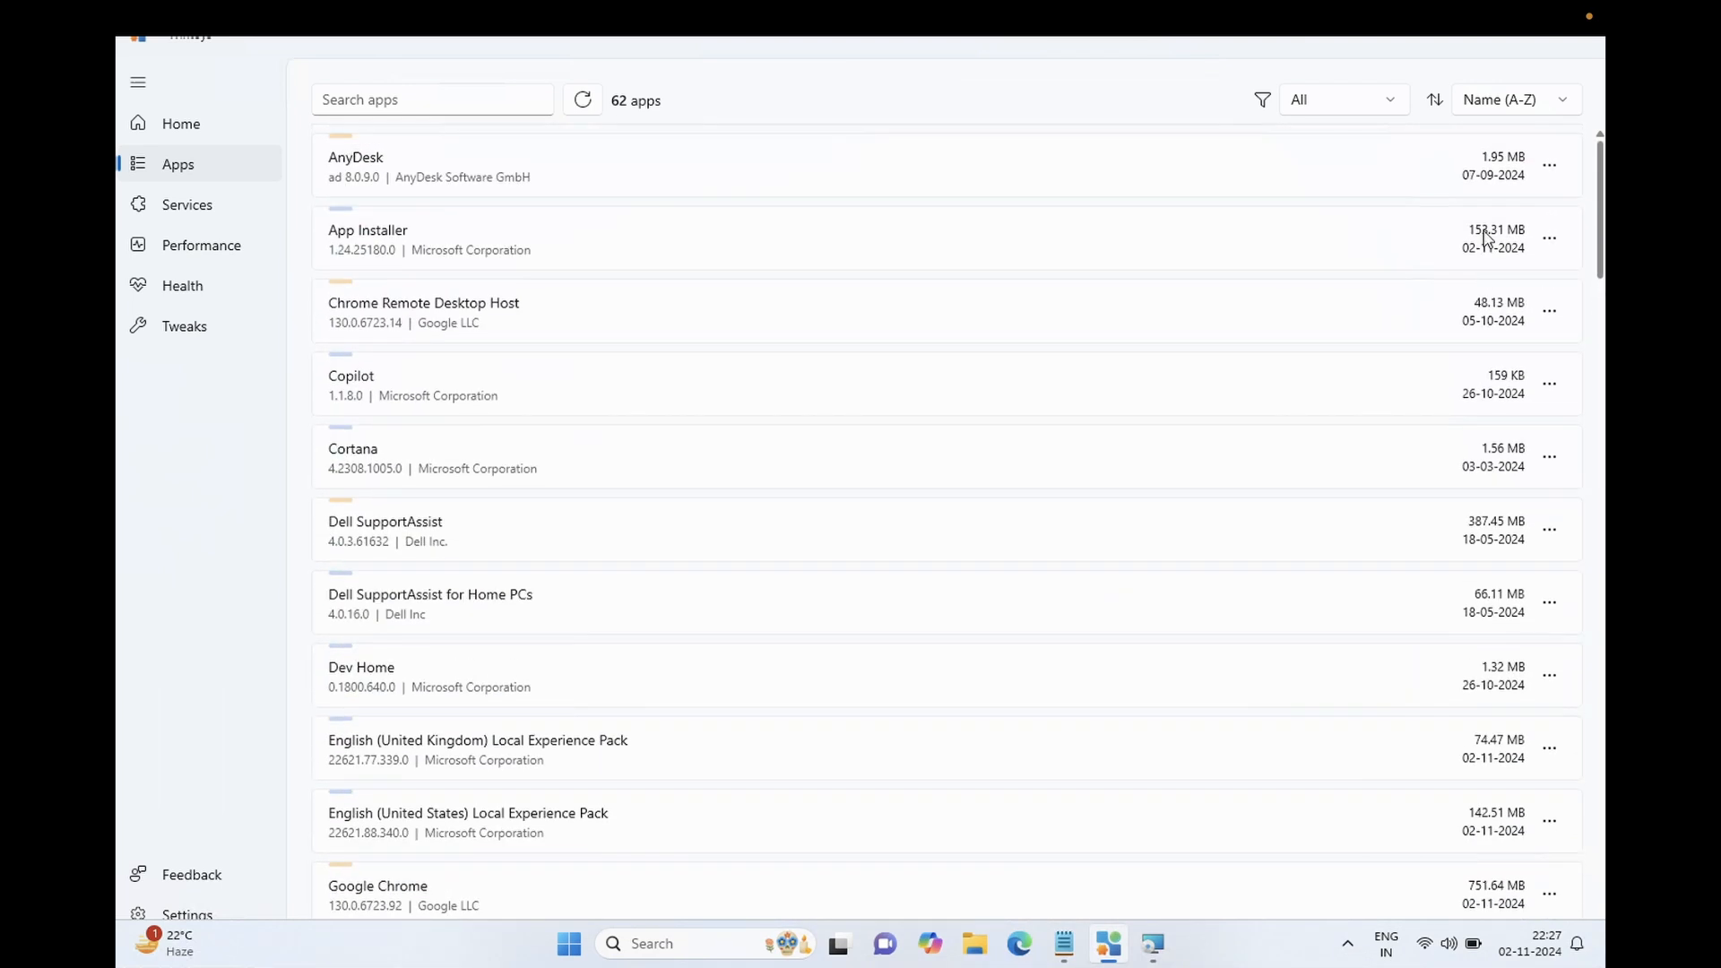
- Show the Windows services and filter the list to those with the Automatic startup mode
left_click(187, 213)
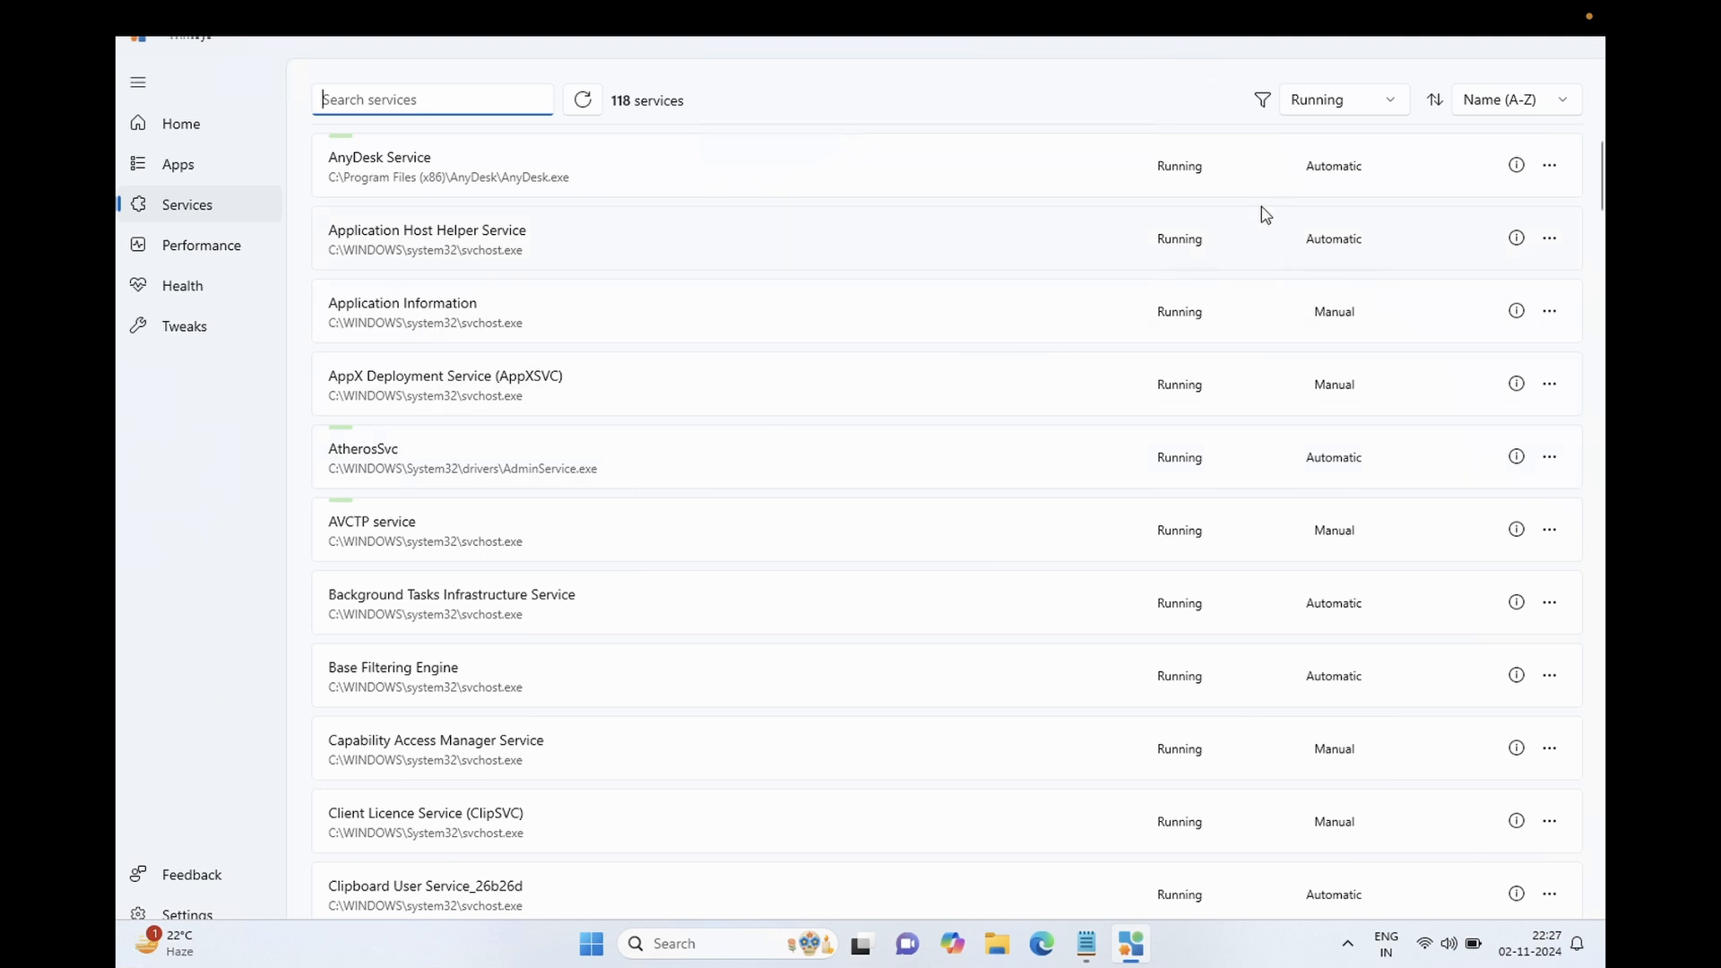
left_click(1392, 110)
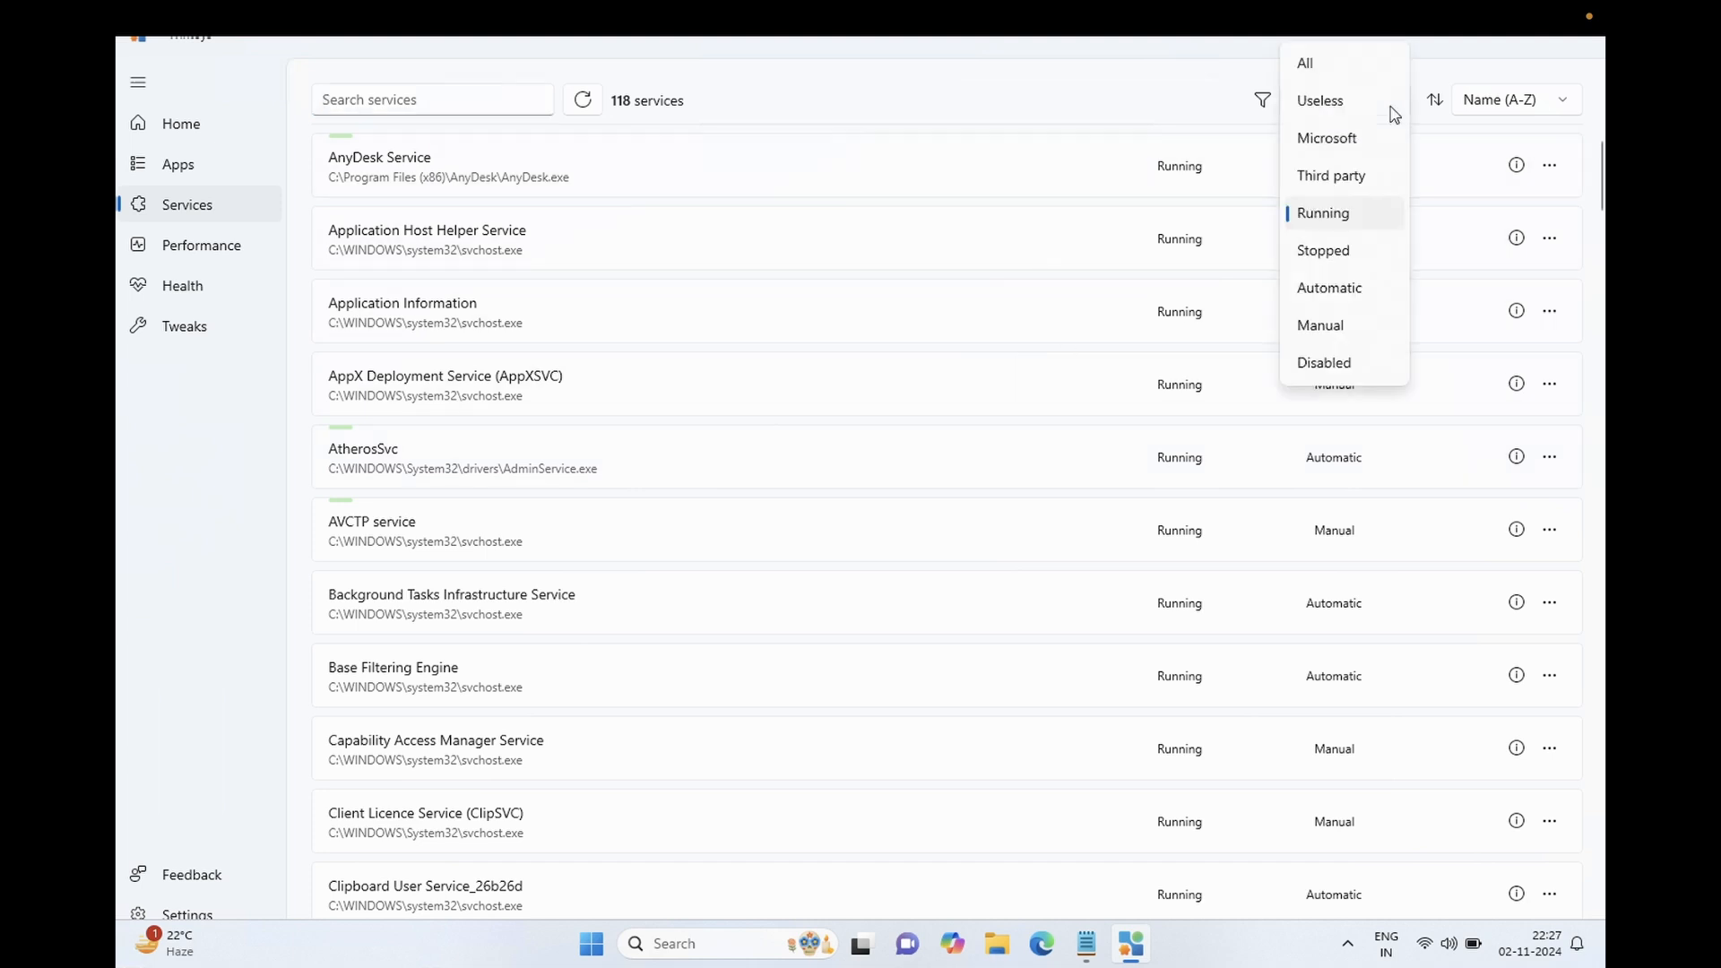
left_click(1346, 288)
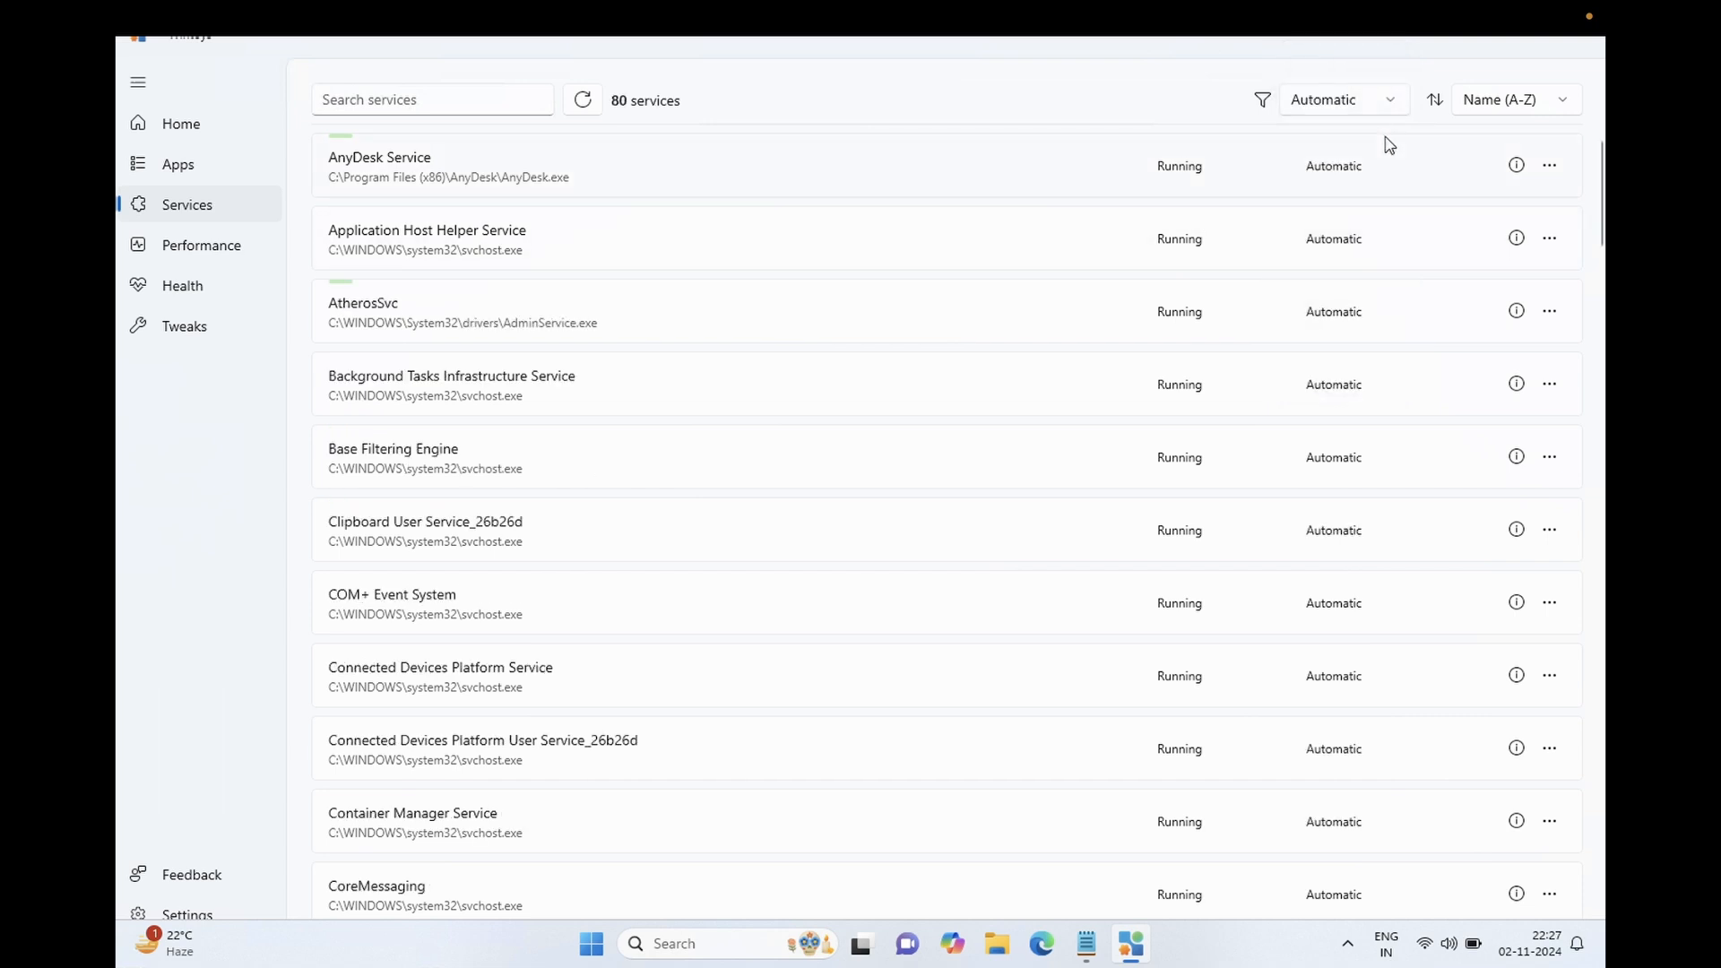
- Filter the services to the Stopped ones and show the available actions for ActiveX Installer (AxInstSV)
left_click(1396, 110)
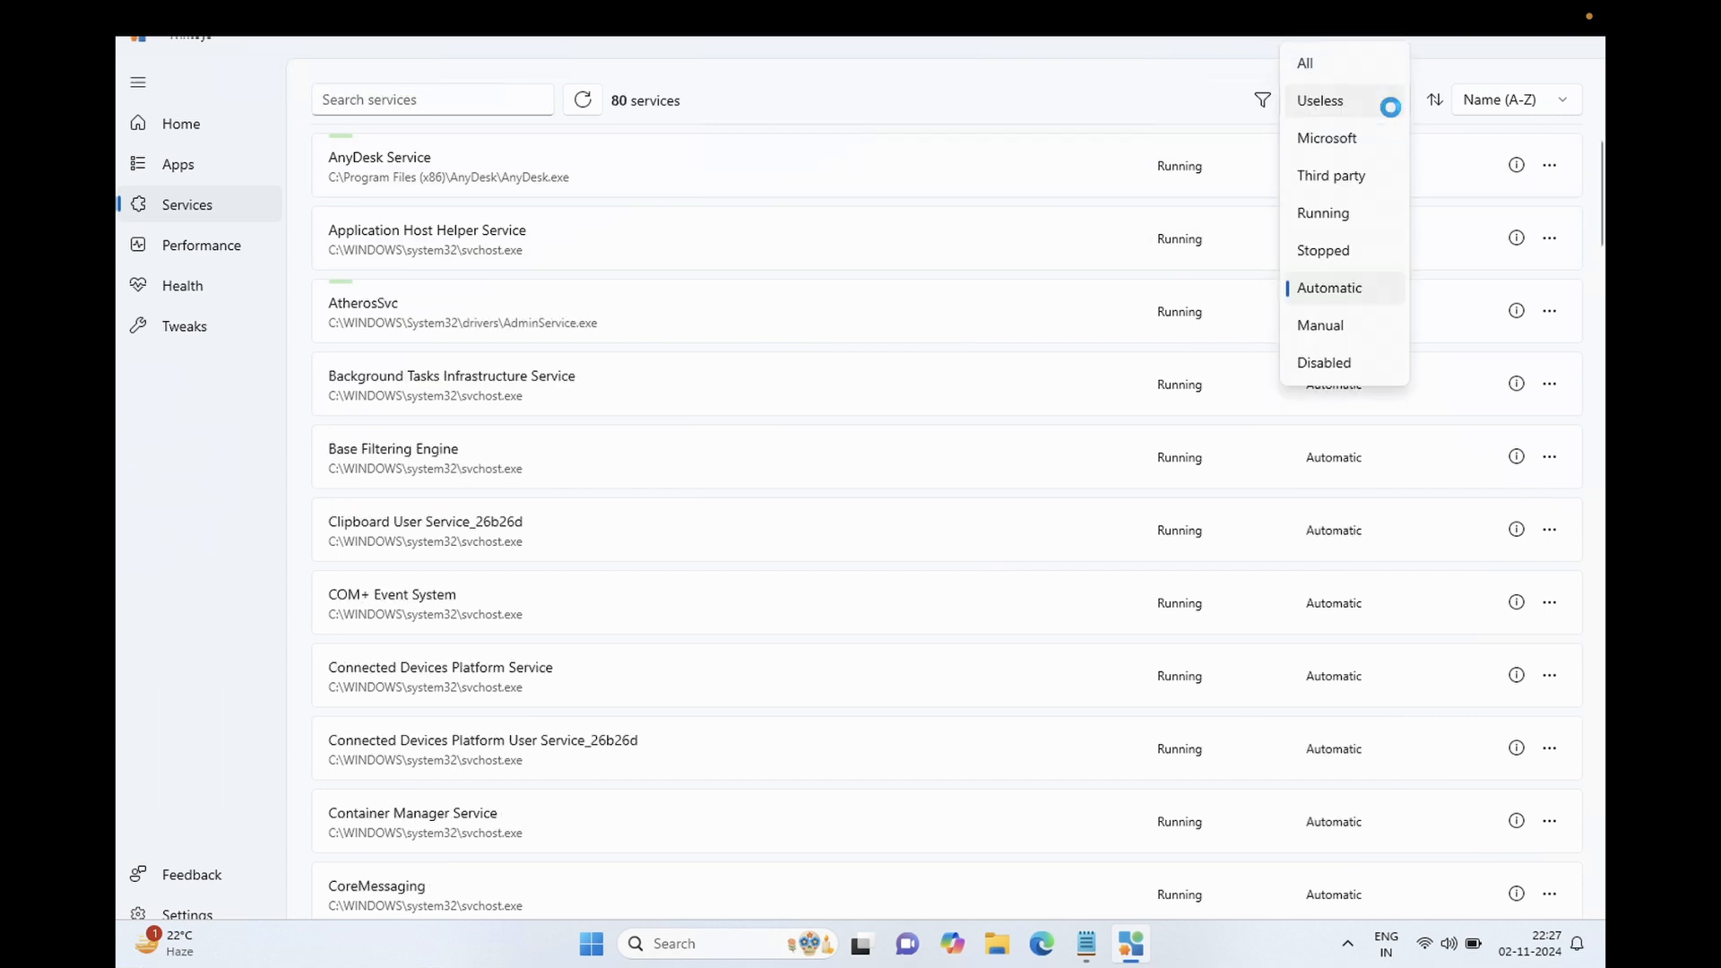
left_click(1302, 262)
left_click(1560, 175)
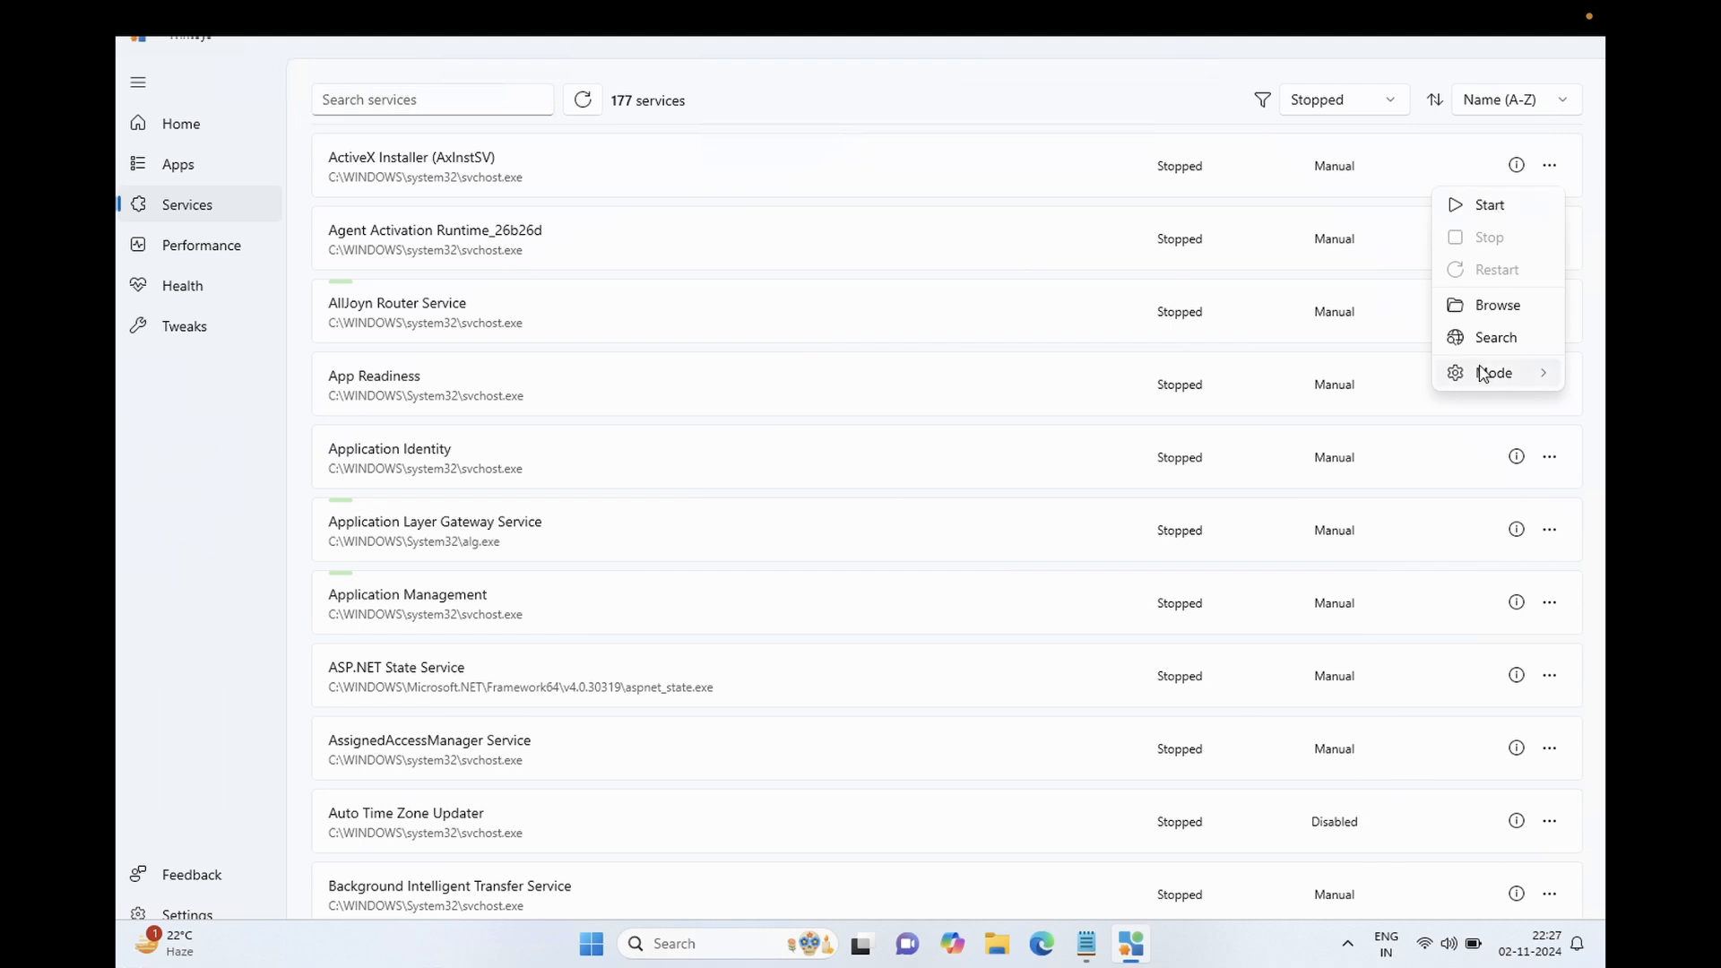
mouse_move(1495, 377)
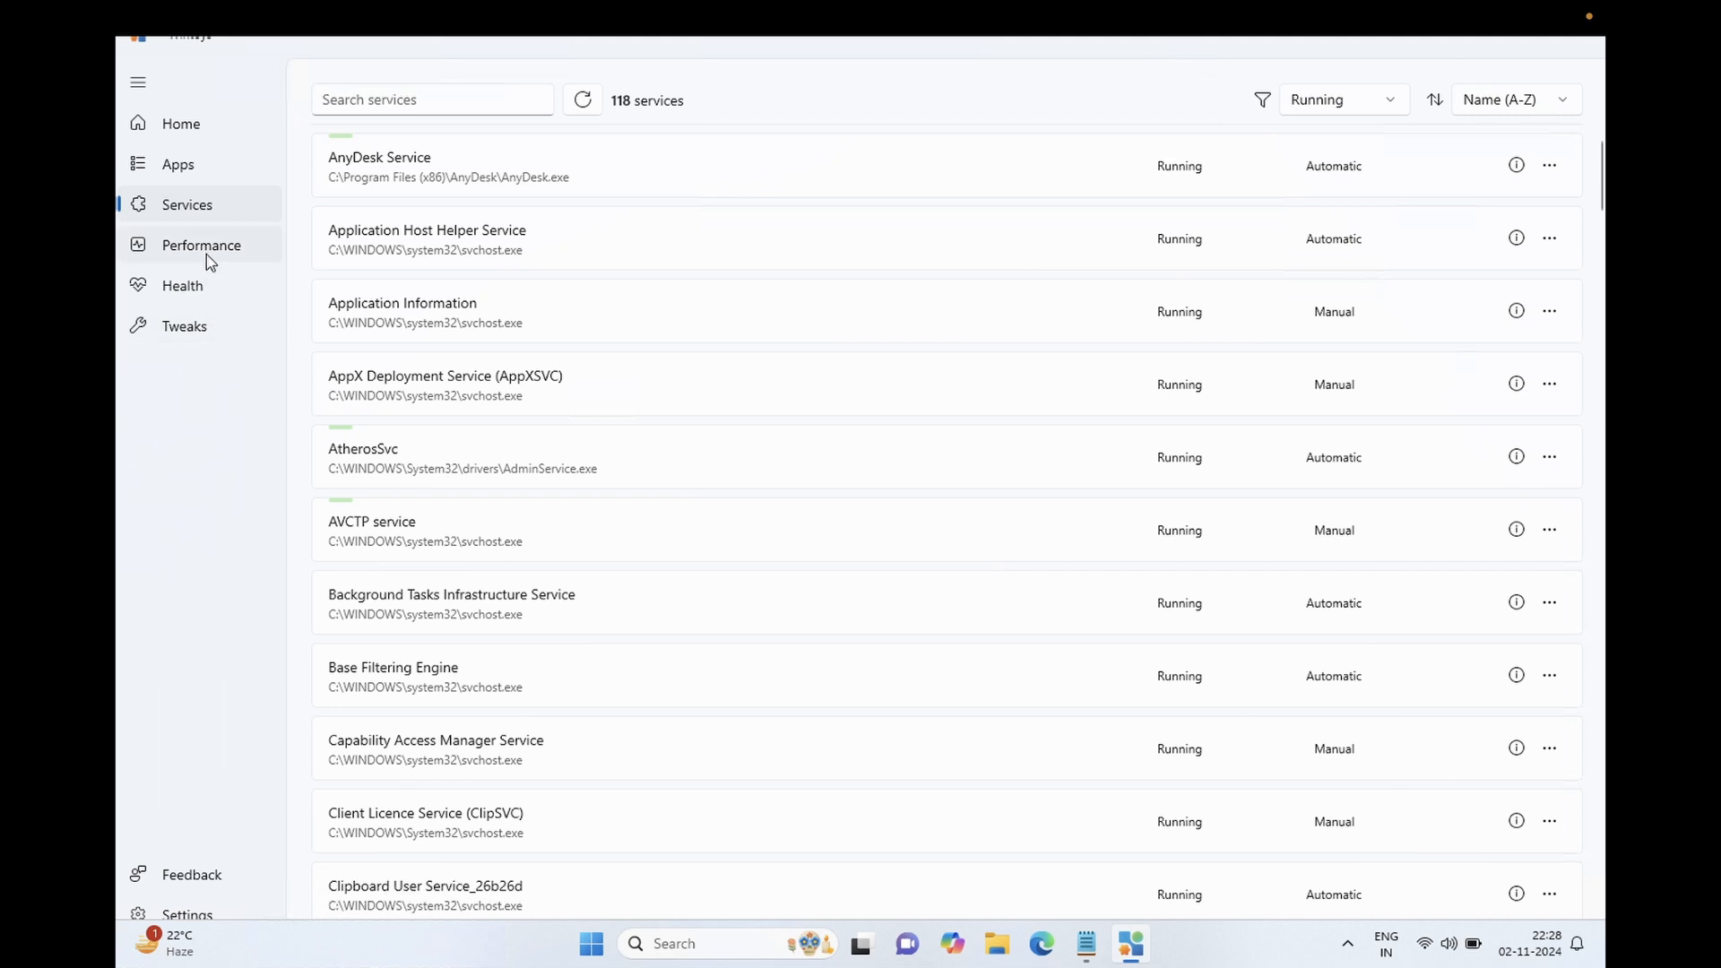
- Show the Performance settings, review the Windows power plans including the additional ones, and close Power Options
left_click(207, 256)
left_click(211, 259)
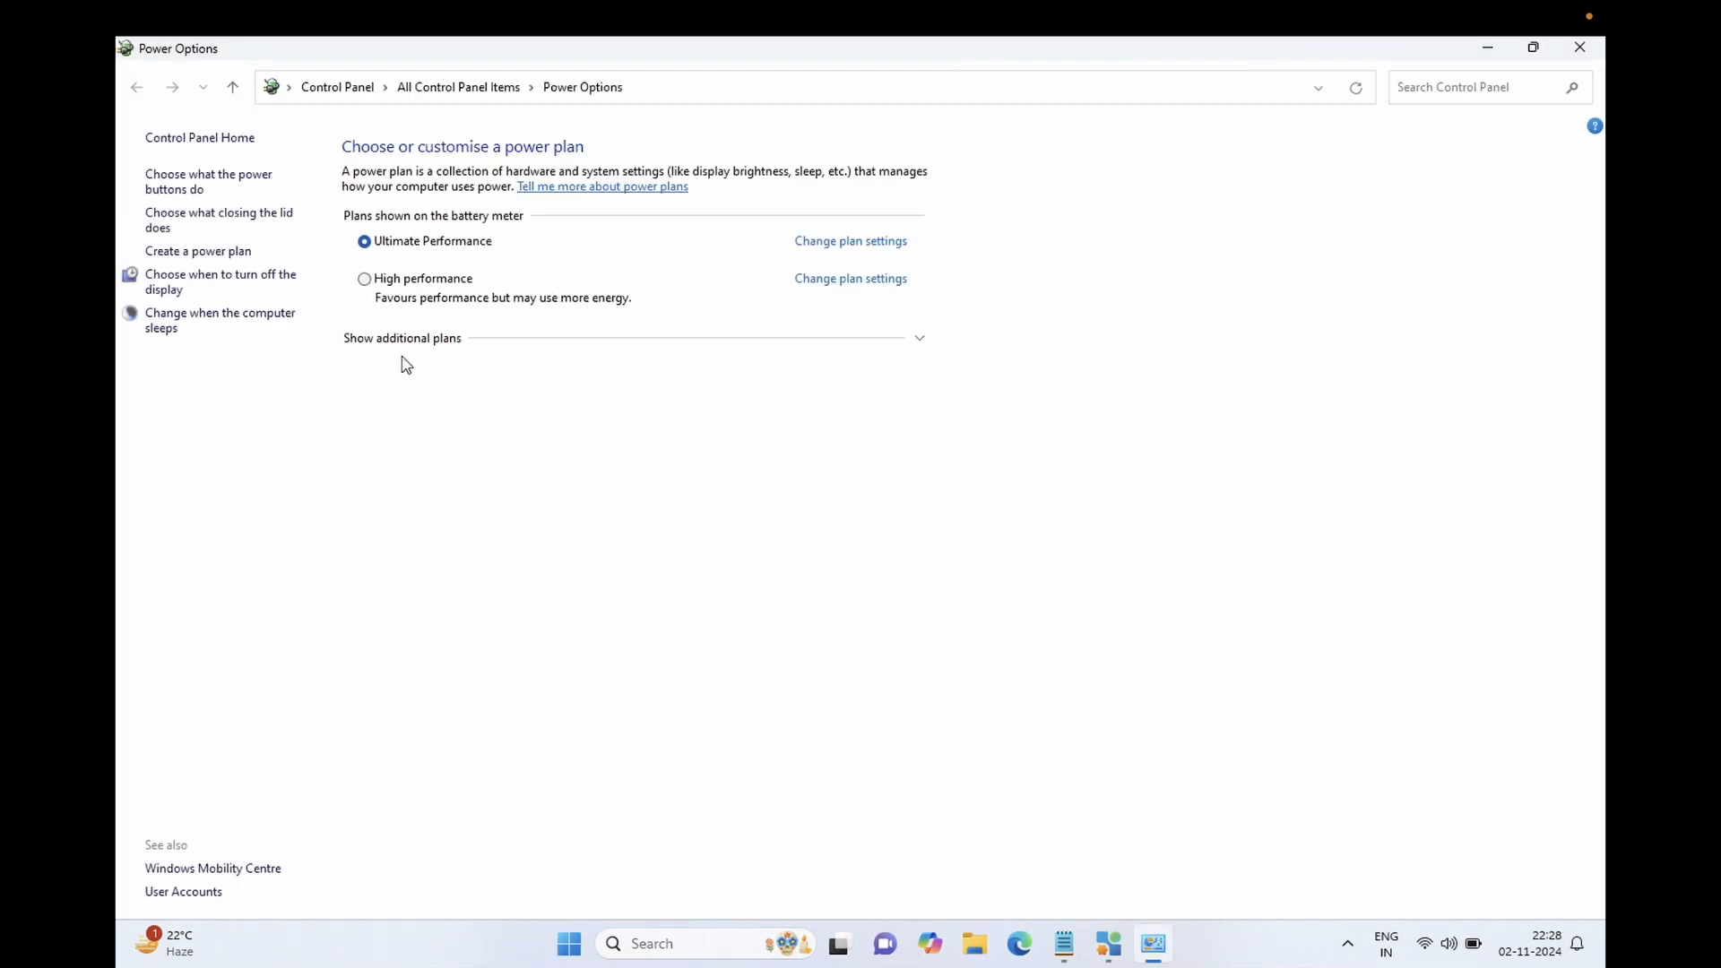
left_click(439, 351)
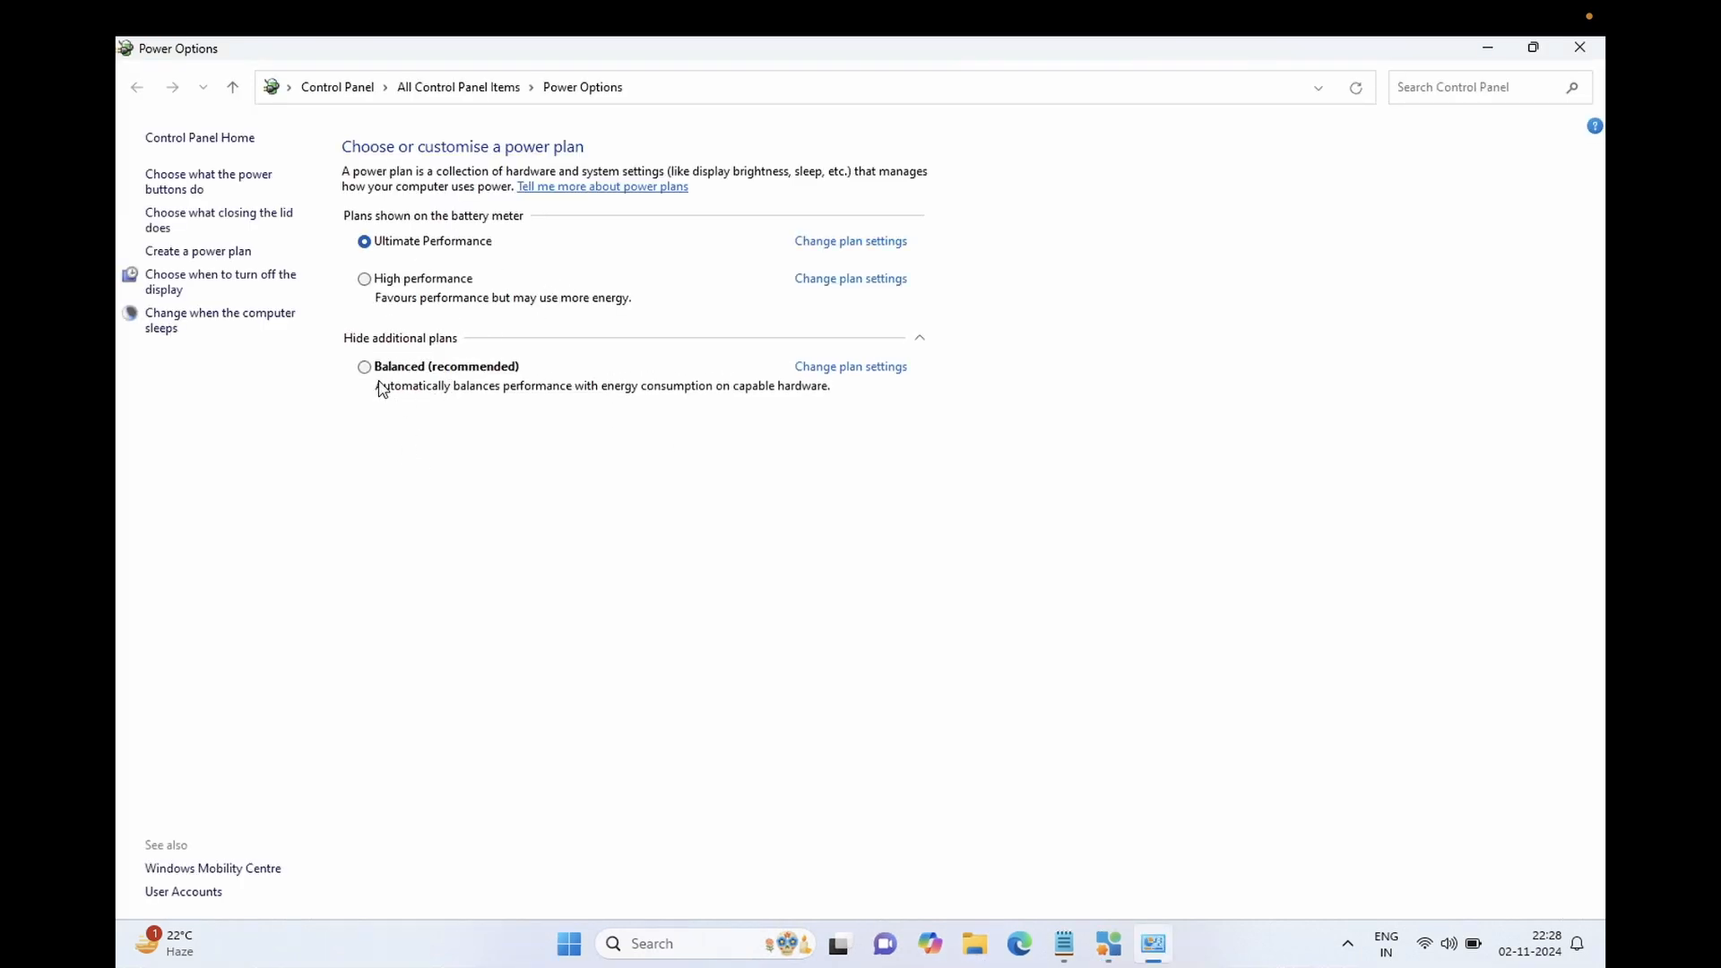
left_click(1580, 48)
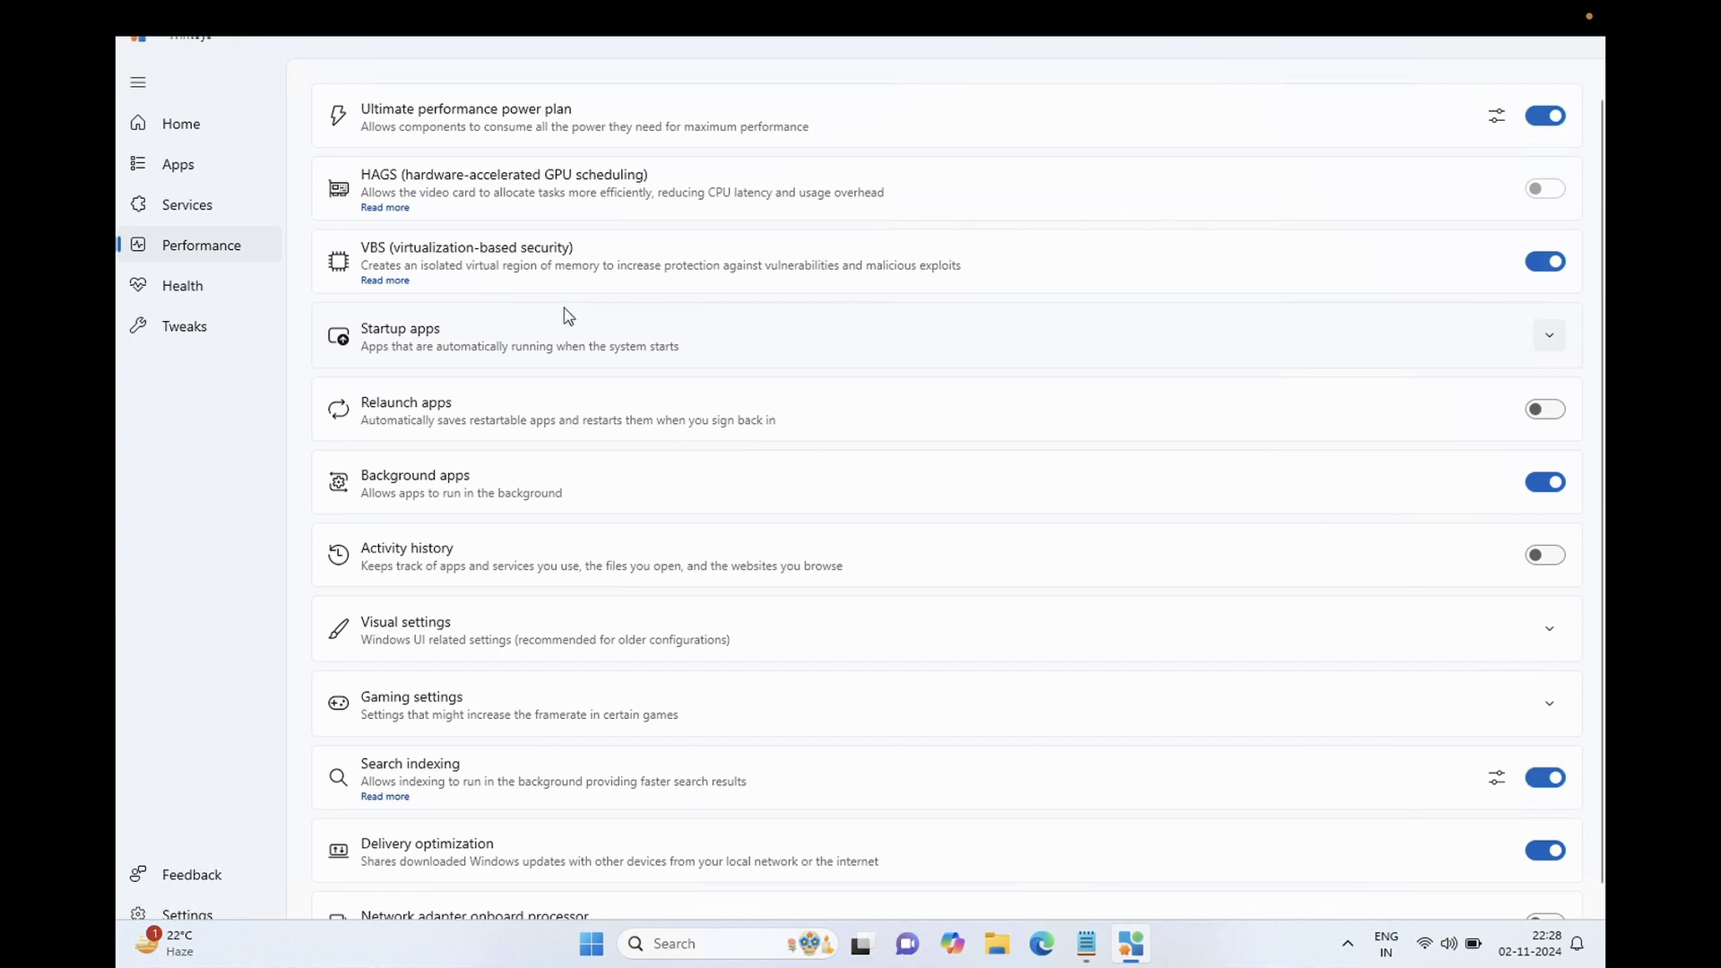
- Expand the startup apps and turn off Microsoft Teams, Microsoft To Do and Power Automate
left_click(1401, 353)
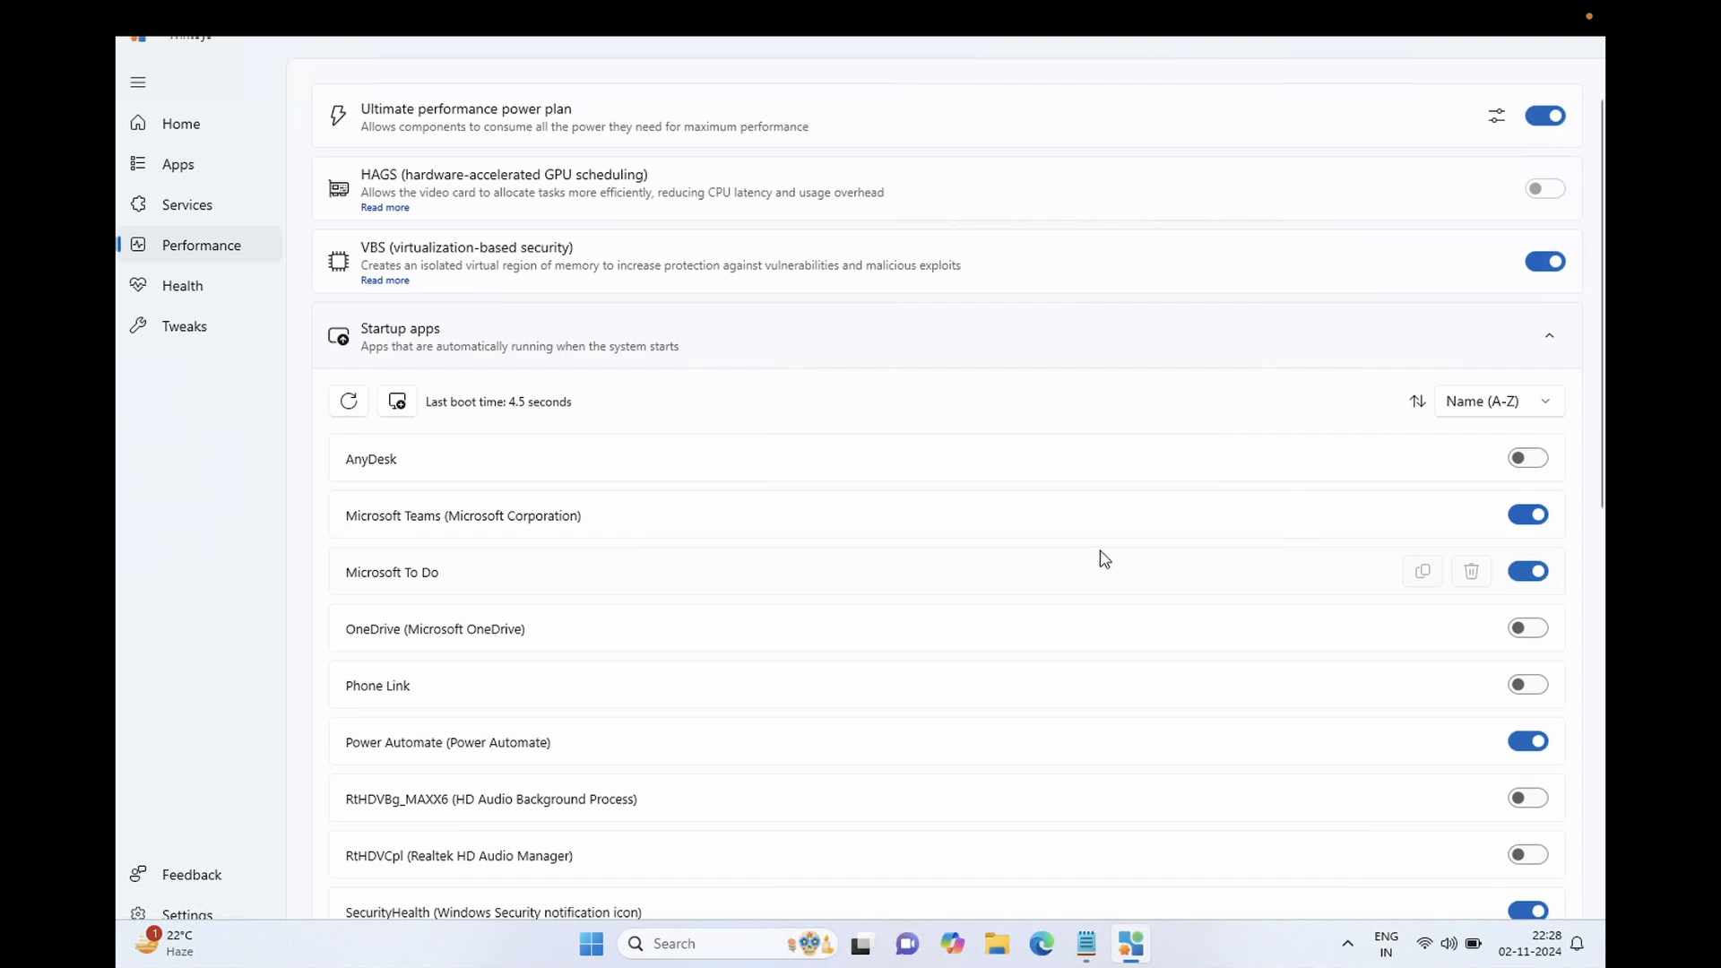
left_click(1527, 514)
left_click(1524, 574)
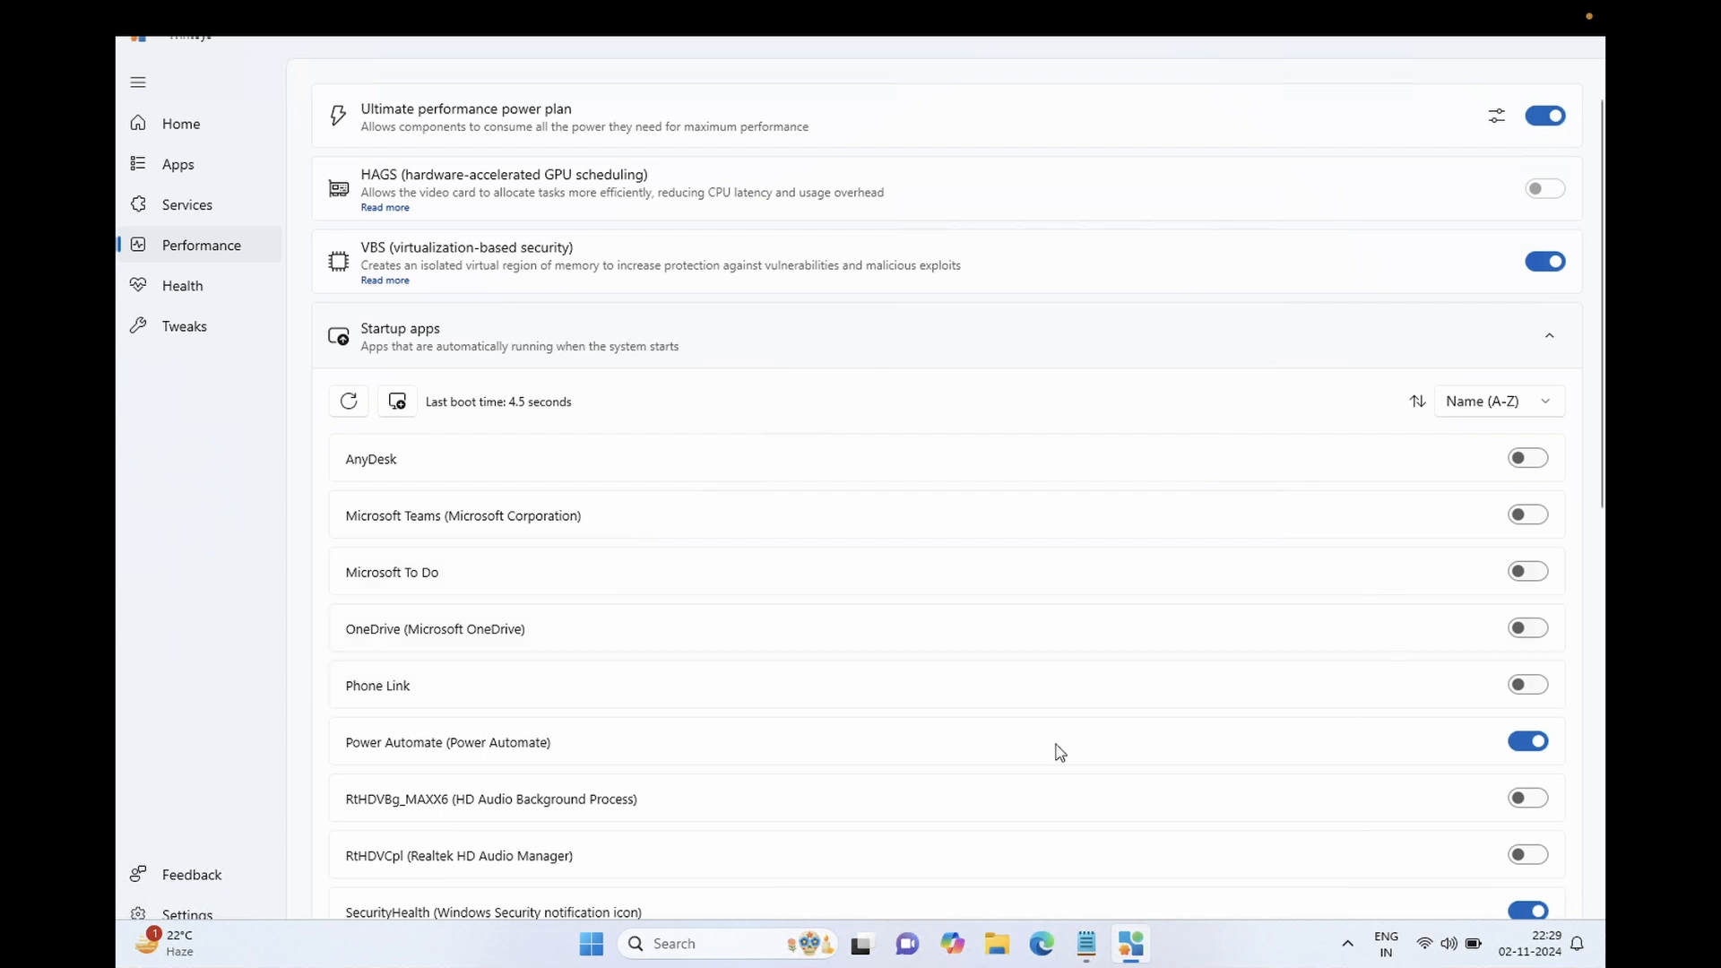
left_click(1527, 742)
- Turn off SecurityHealth, TranslucentTB and Xbox in the remaining startup apps
scroll(1601, 563, "down", 1)
scroll(1601, 563, "down", 4)
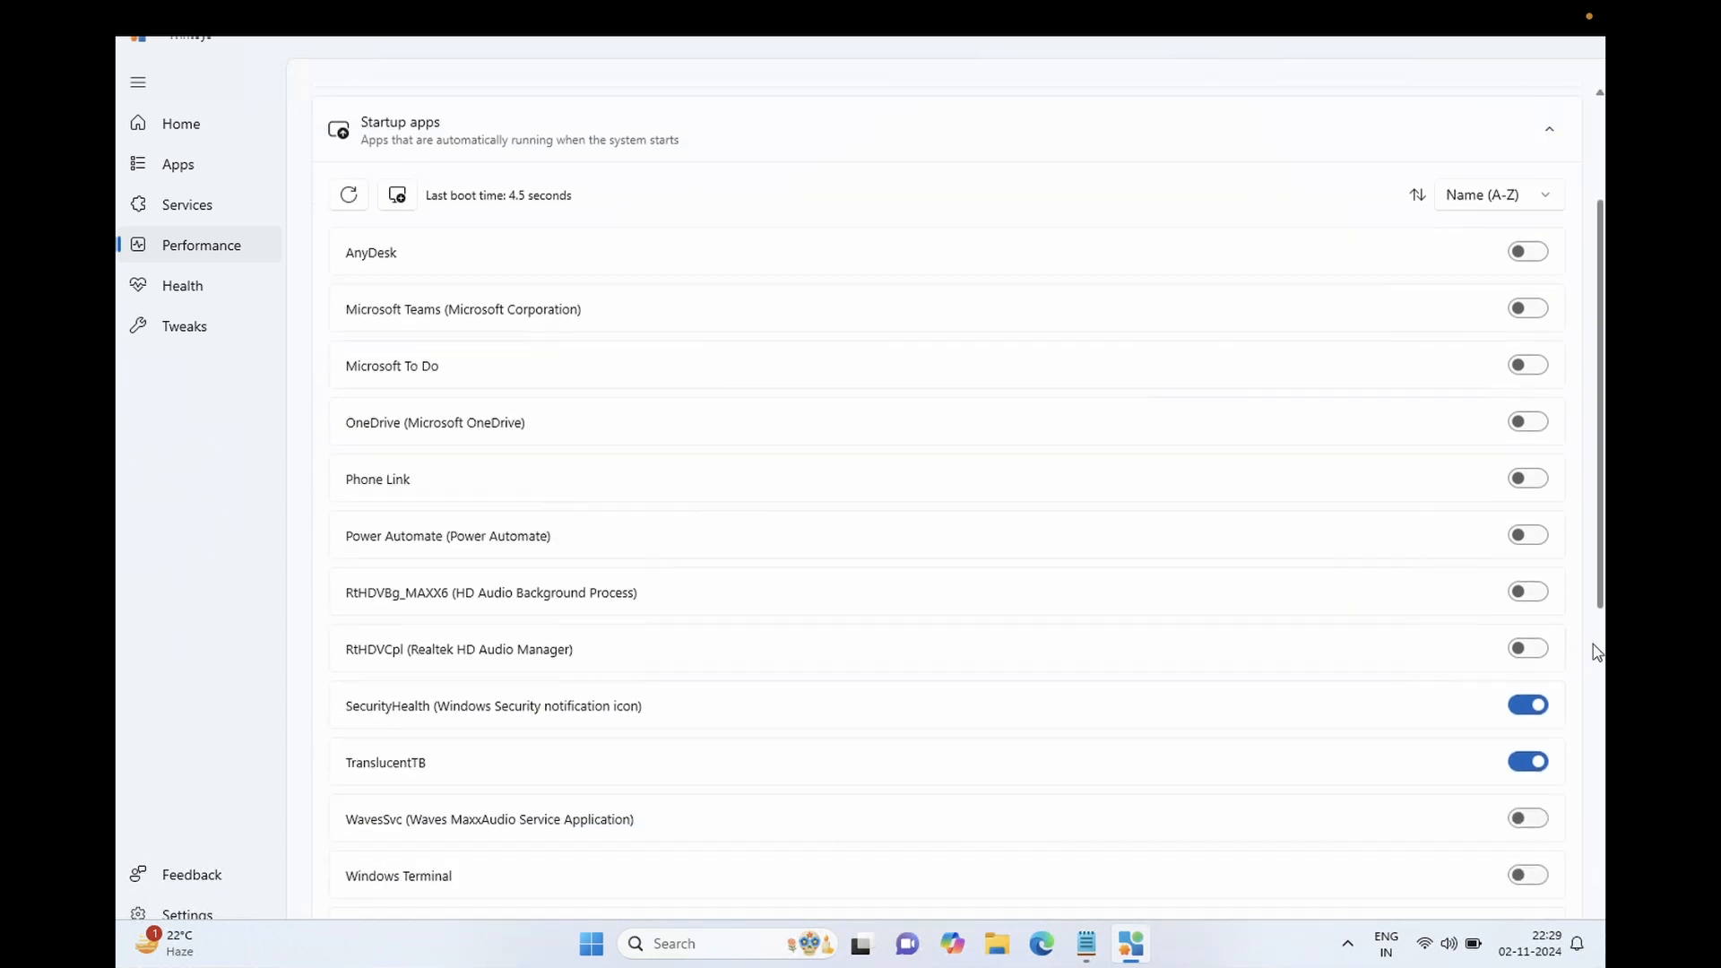
left_click(1531, 528)
left_click(1527, 585)
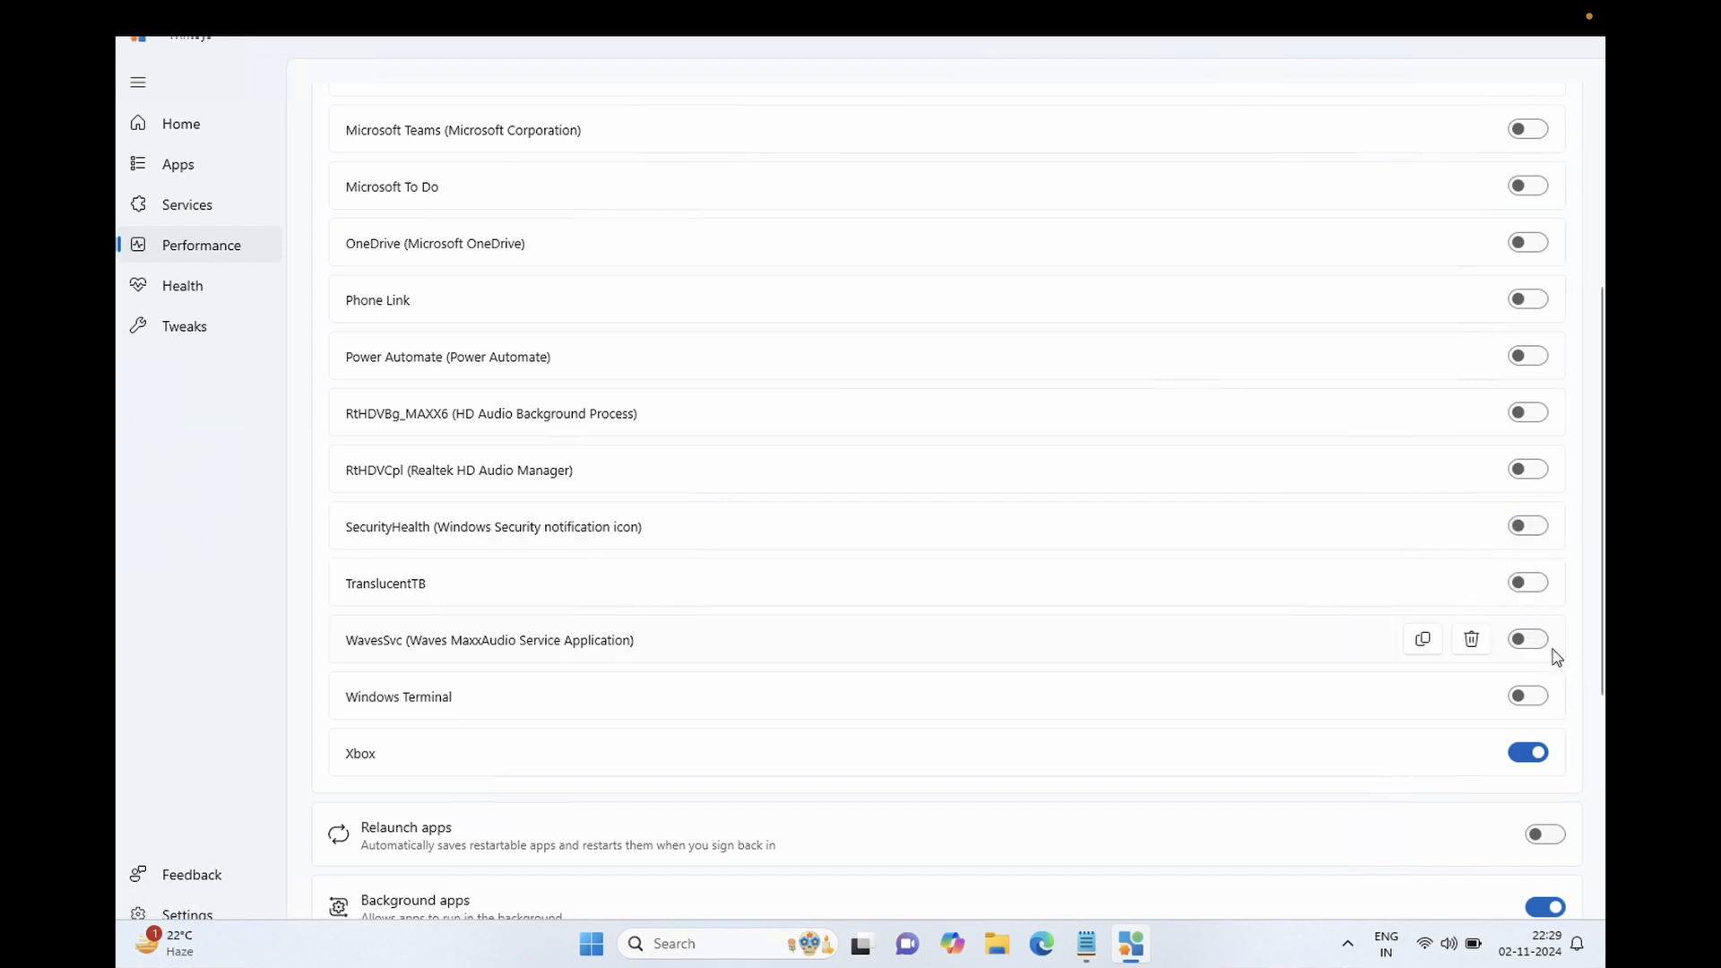
left_click_drag(1601, 638, 1598, 769)
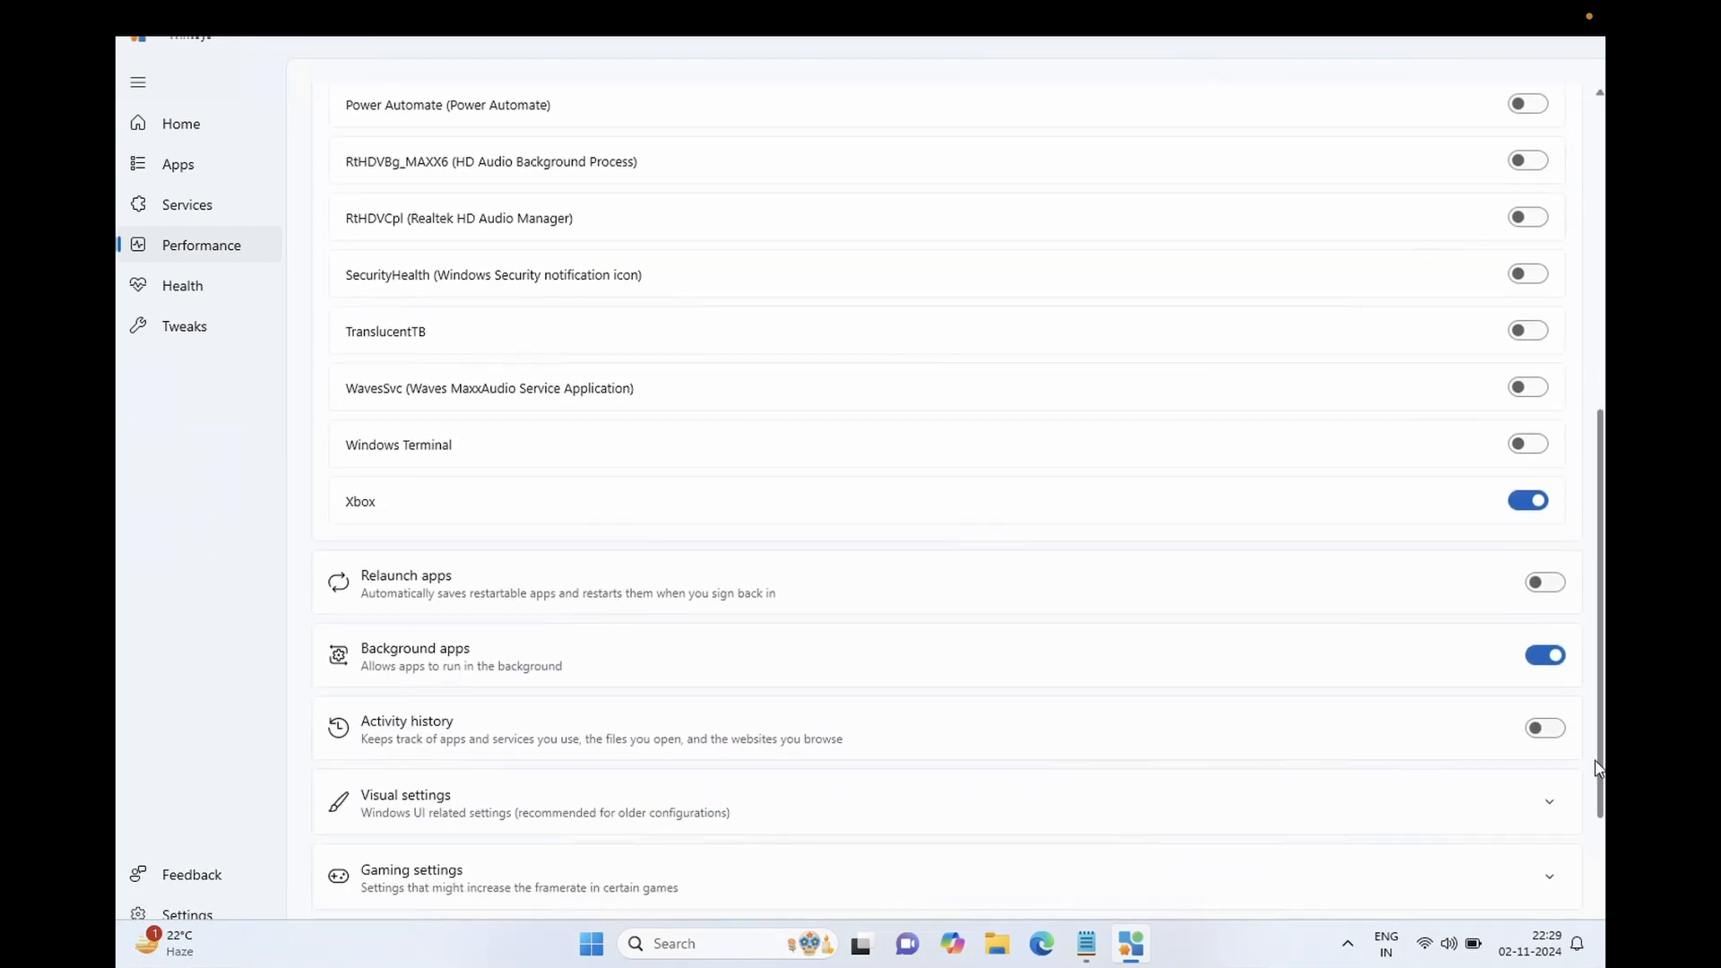
left_click(1529, 500)
- Turn off Background apps, Search indexing and Delivery optimization in the Performance settings
left_click(1549, 665)
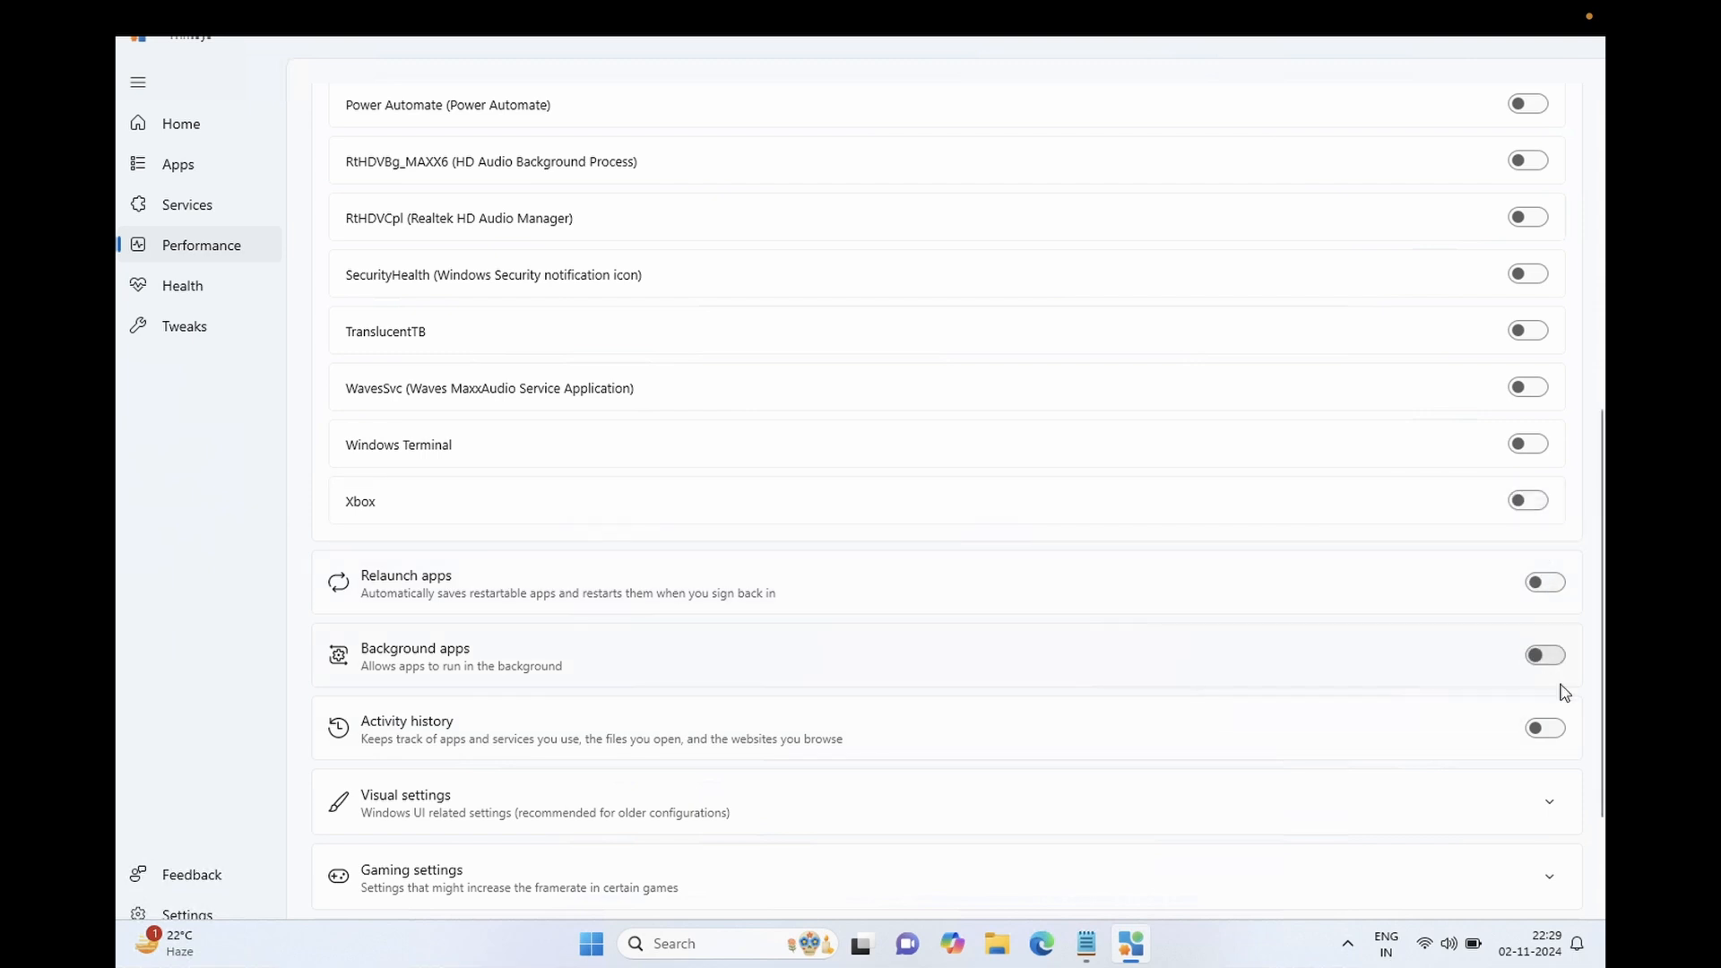
left_click_drag(1601, 670, 1593, 792)
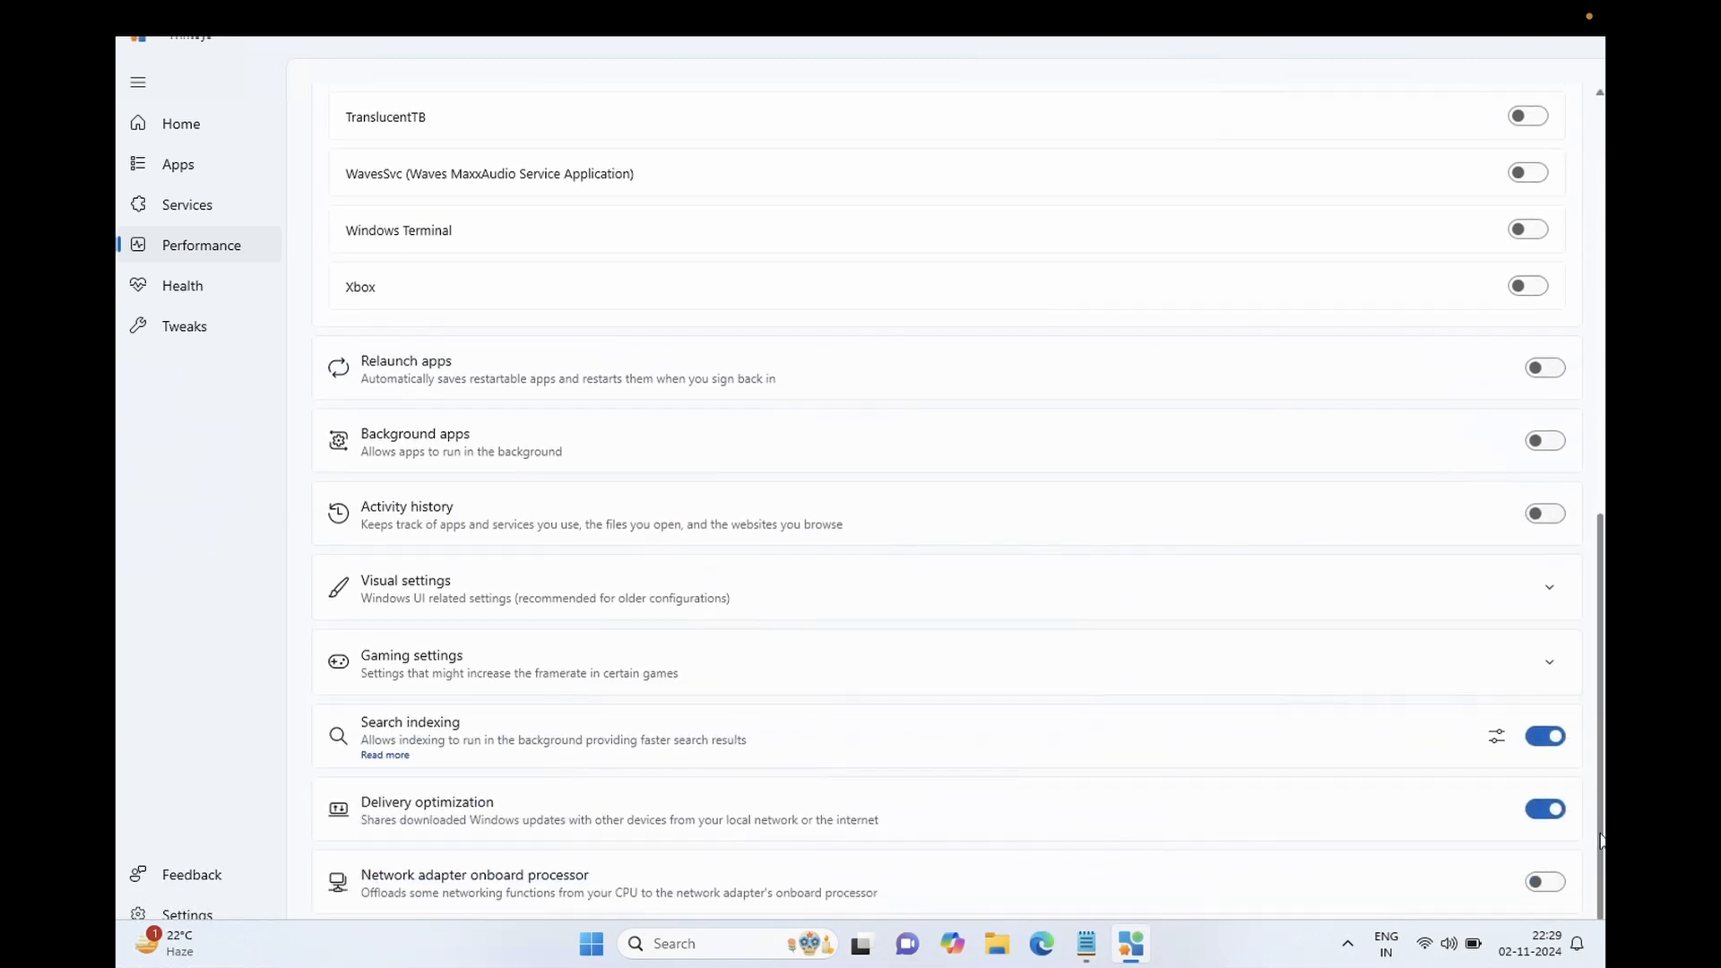
left_click(1549, 744)
left_click(1544, 809)
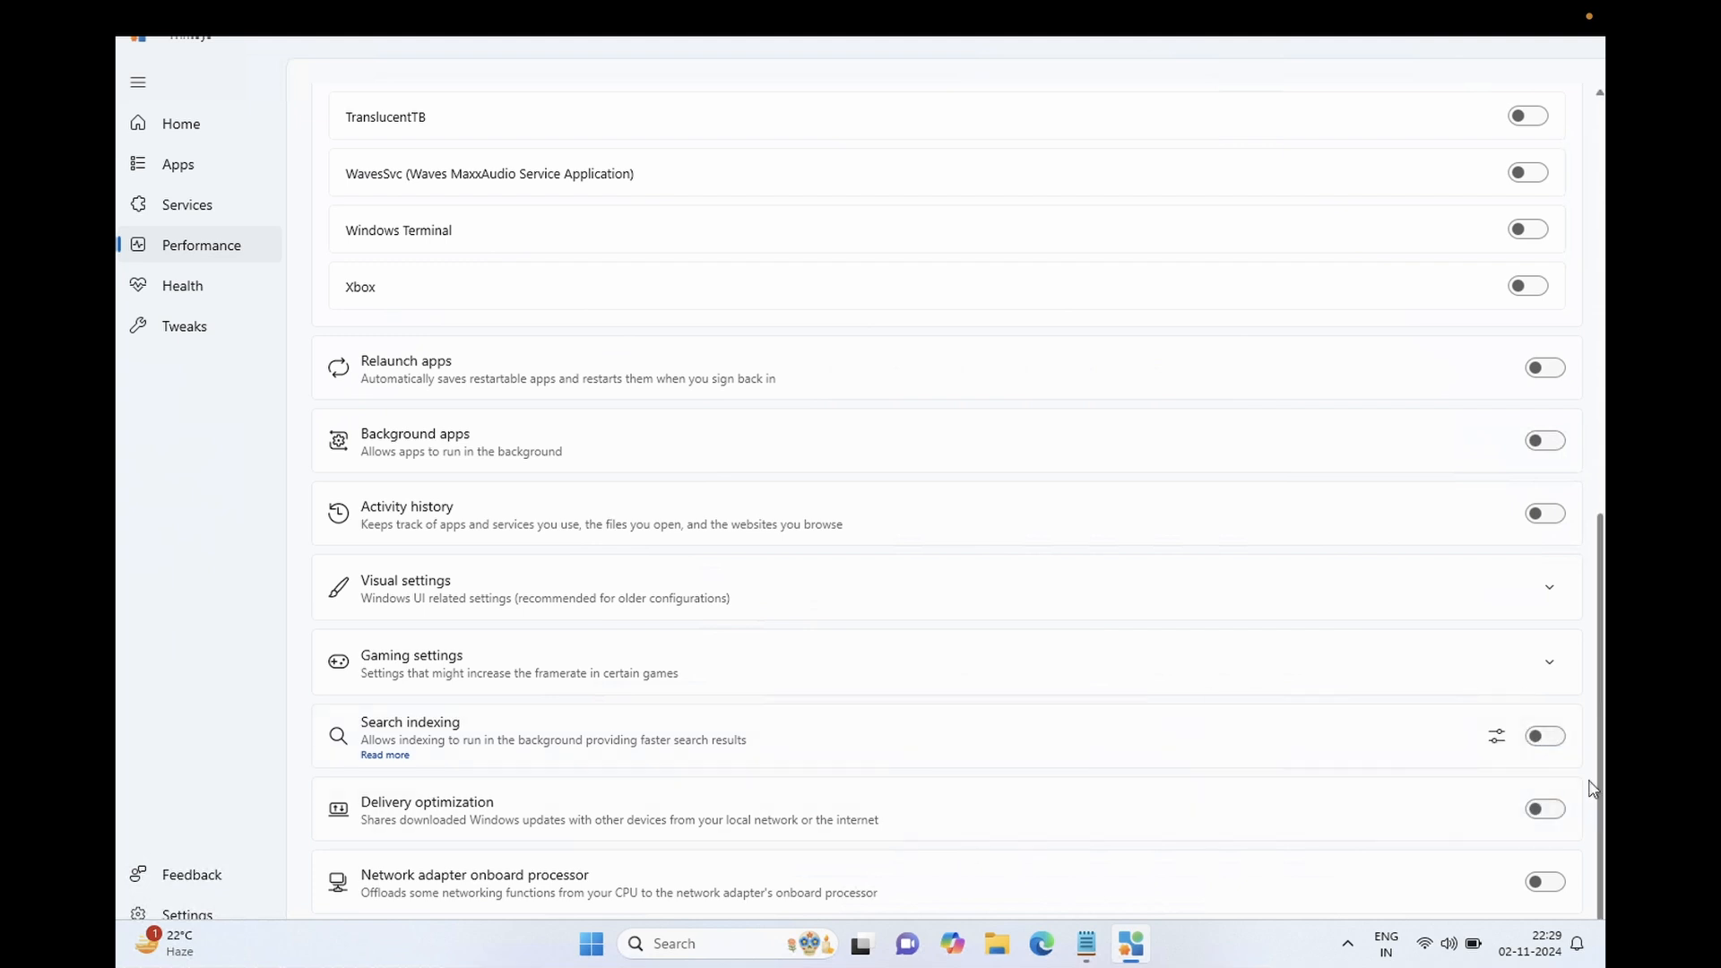
- Collapse the startup apps, expand Visual settings, and review the custom visual effects options without changing them
scroll(1549, 472, "up", 8)
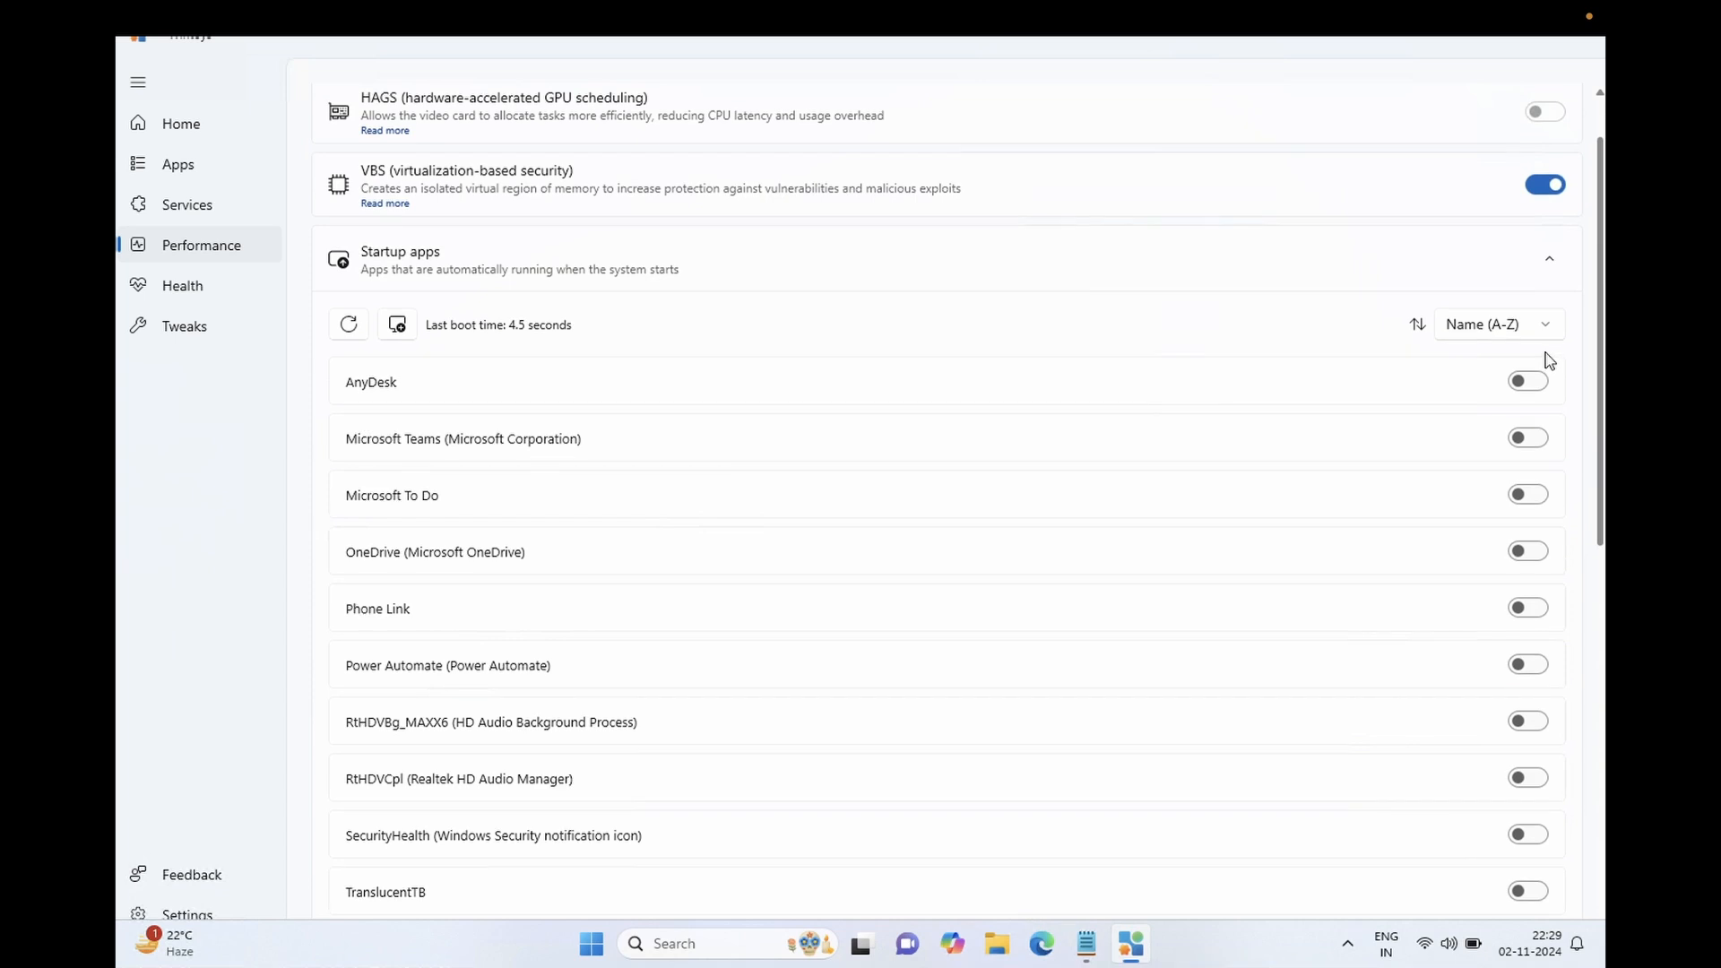
left_click(1550, 263)
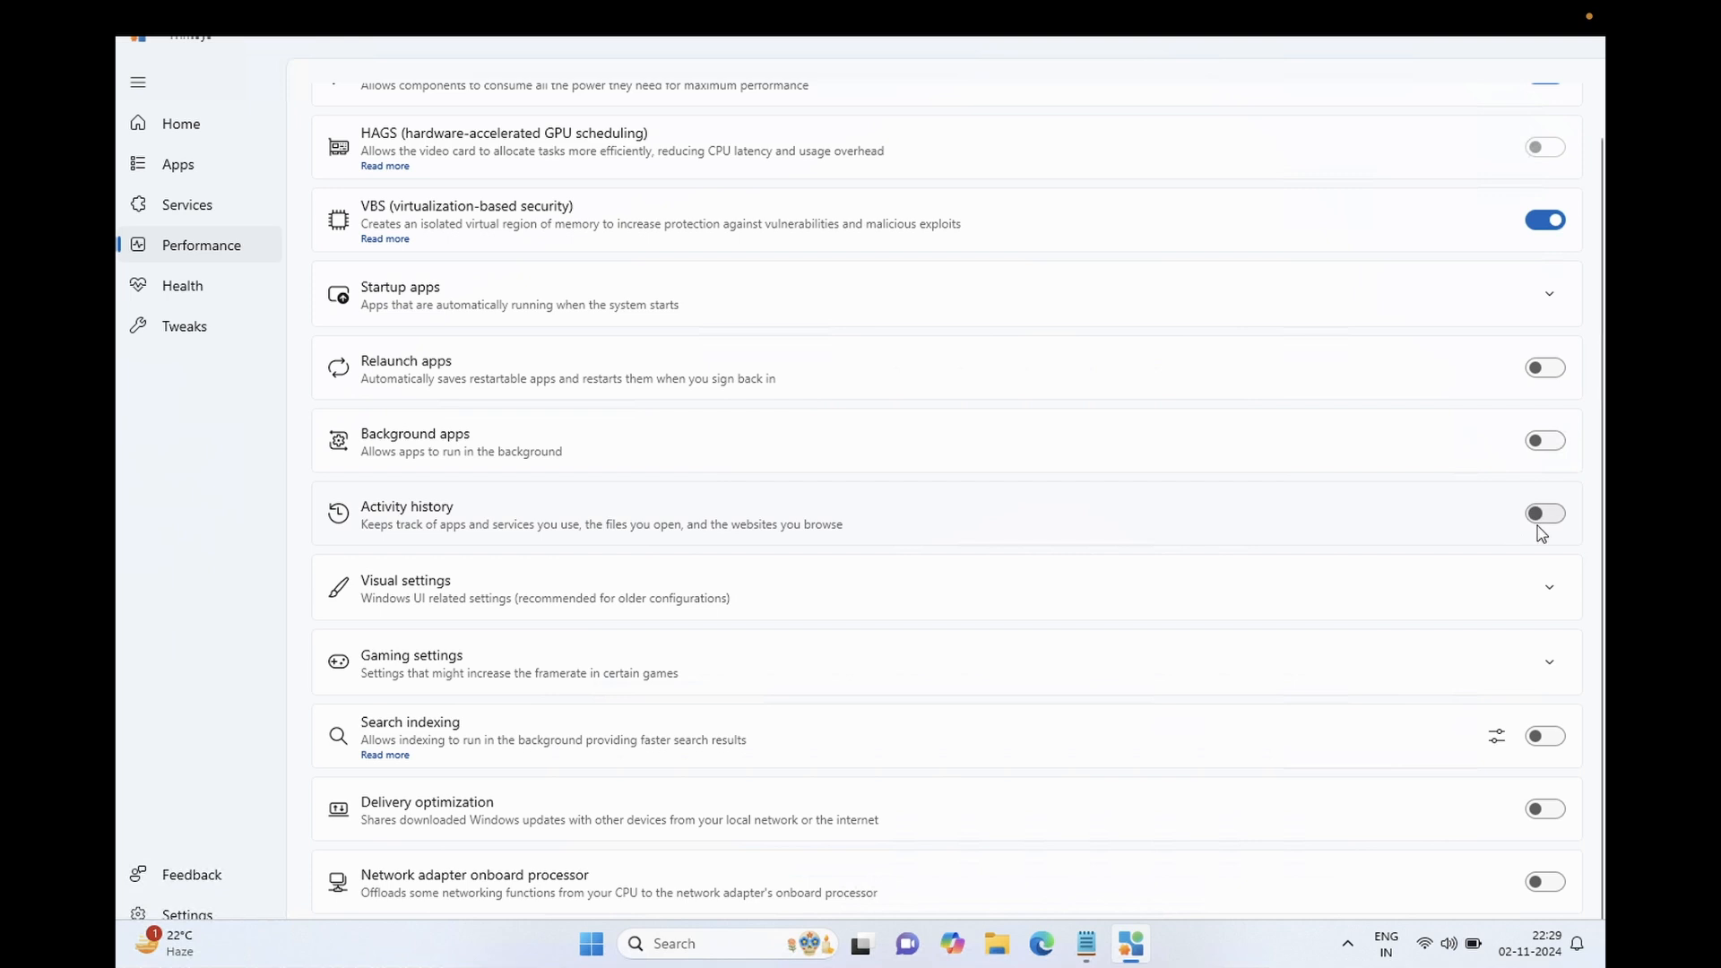
left_click(911, 615)
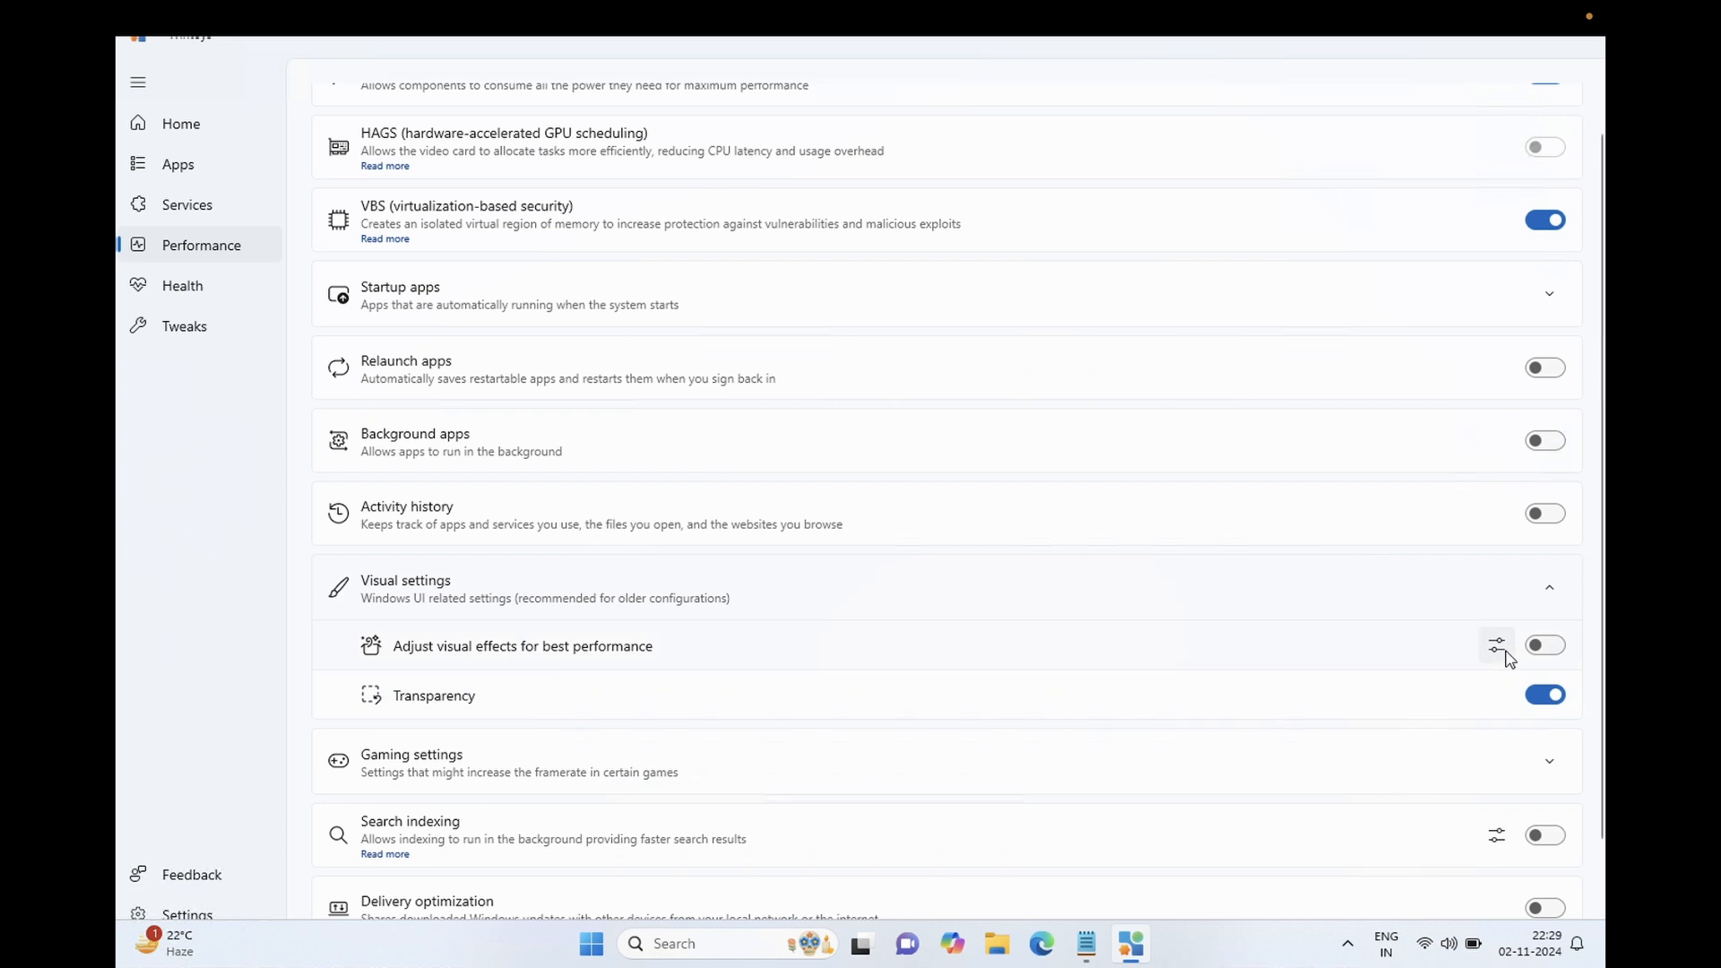
left_click(1497, 646)
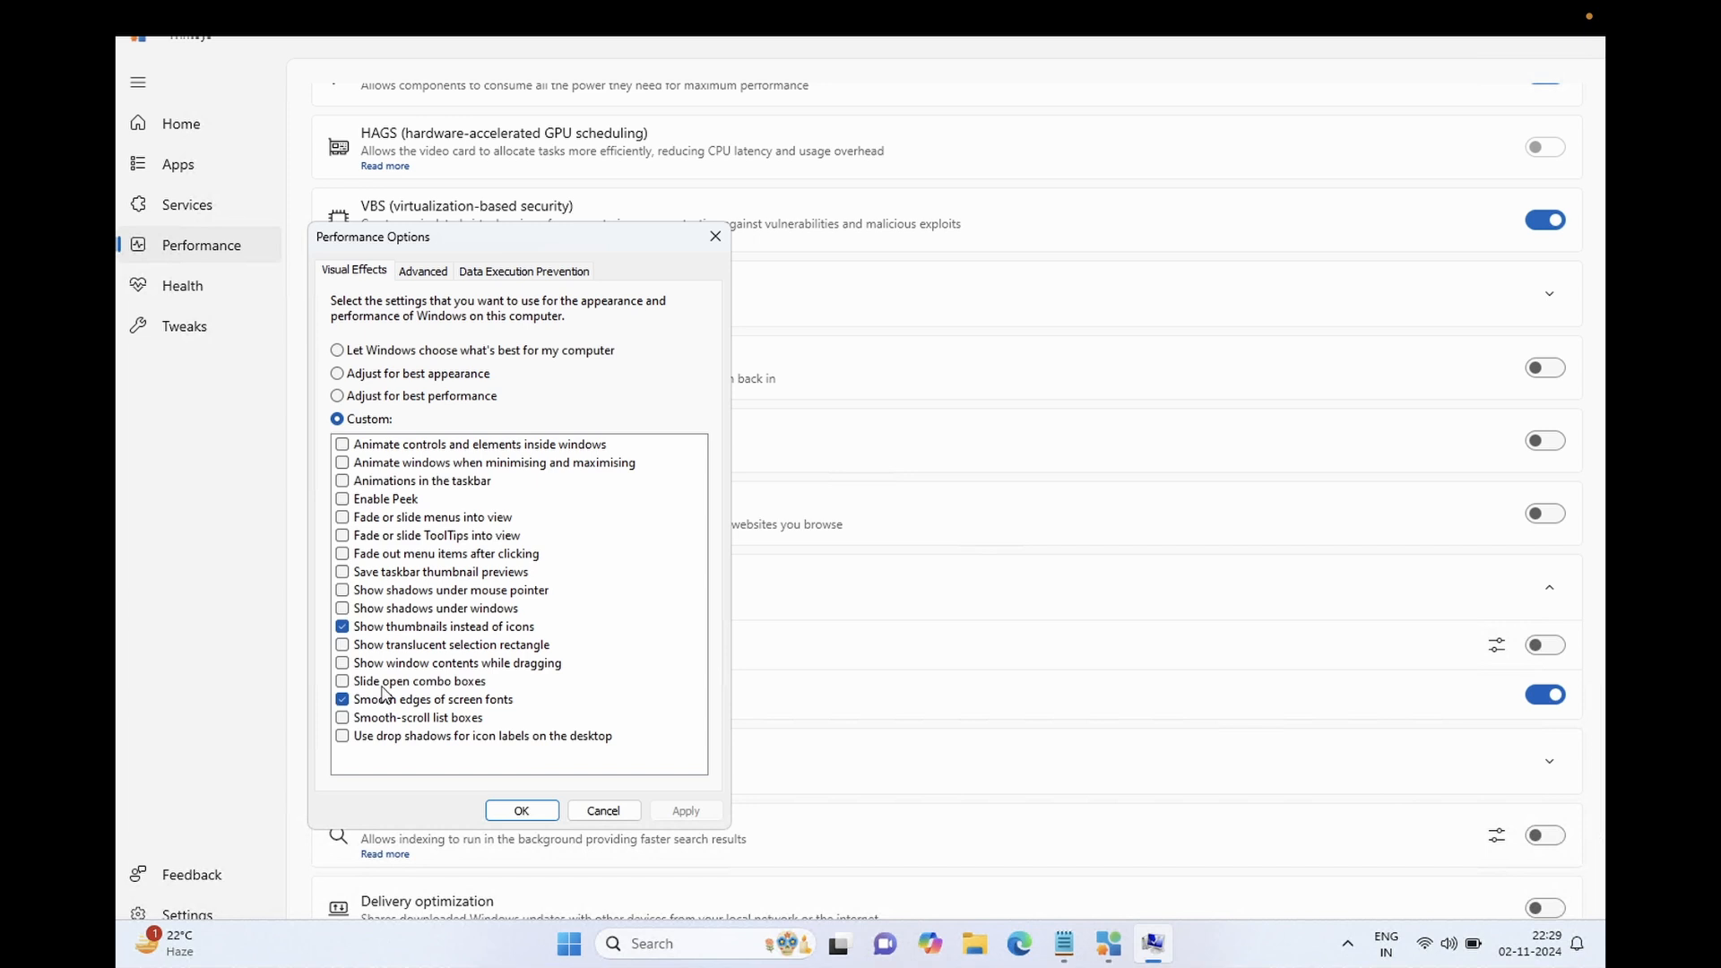
left_click(578, 810)
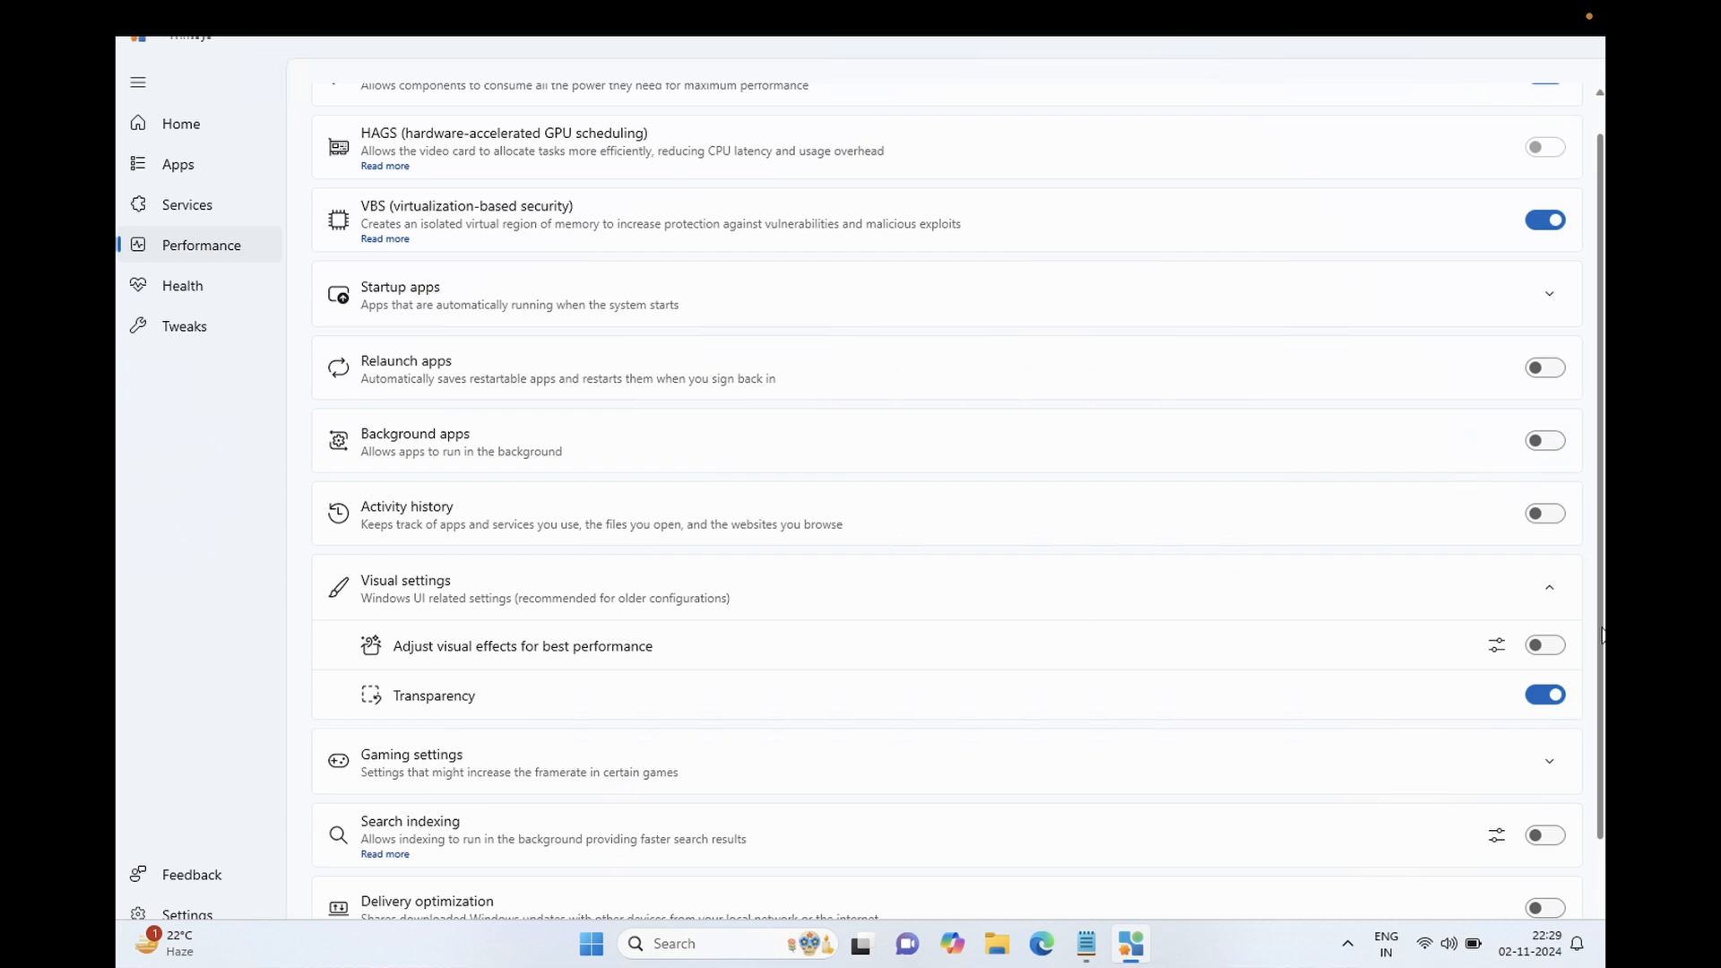
- Turn on Network adapter onboard processor, and briefly check the startup apps list again
scroll(1602, 744, "down", 1)
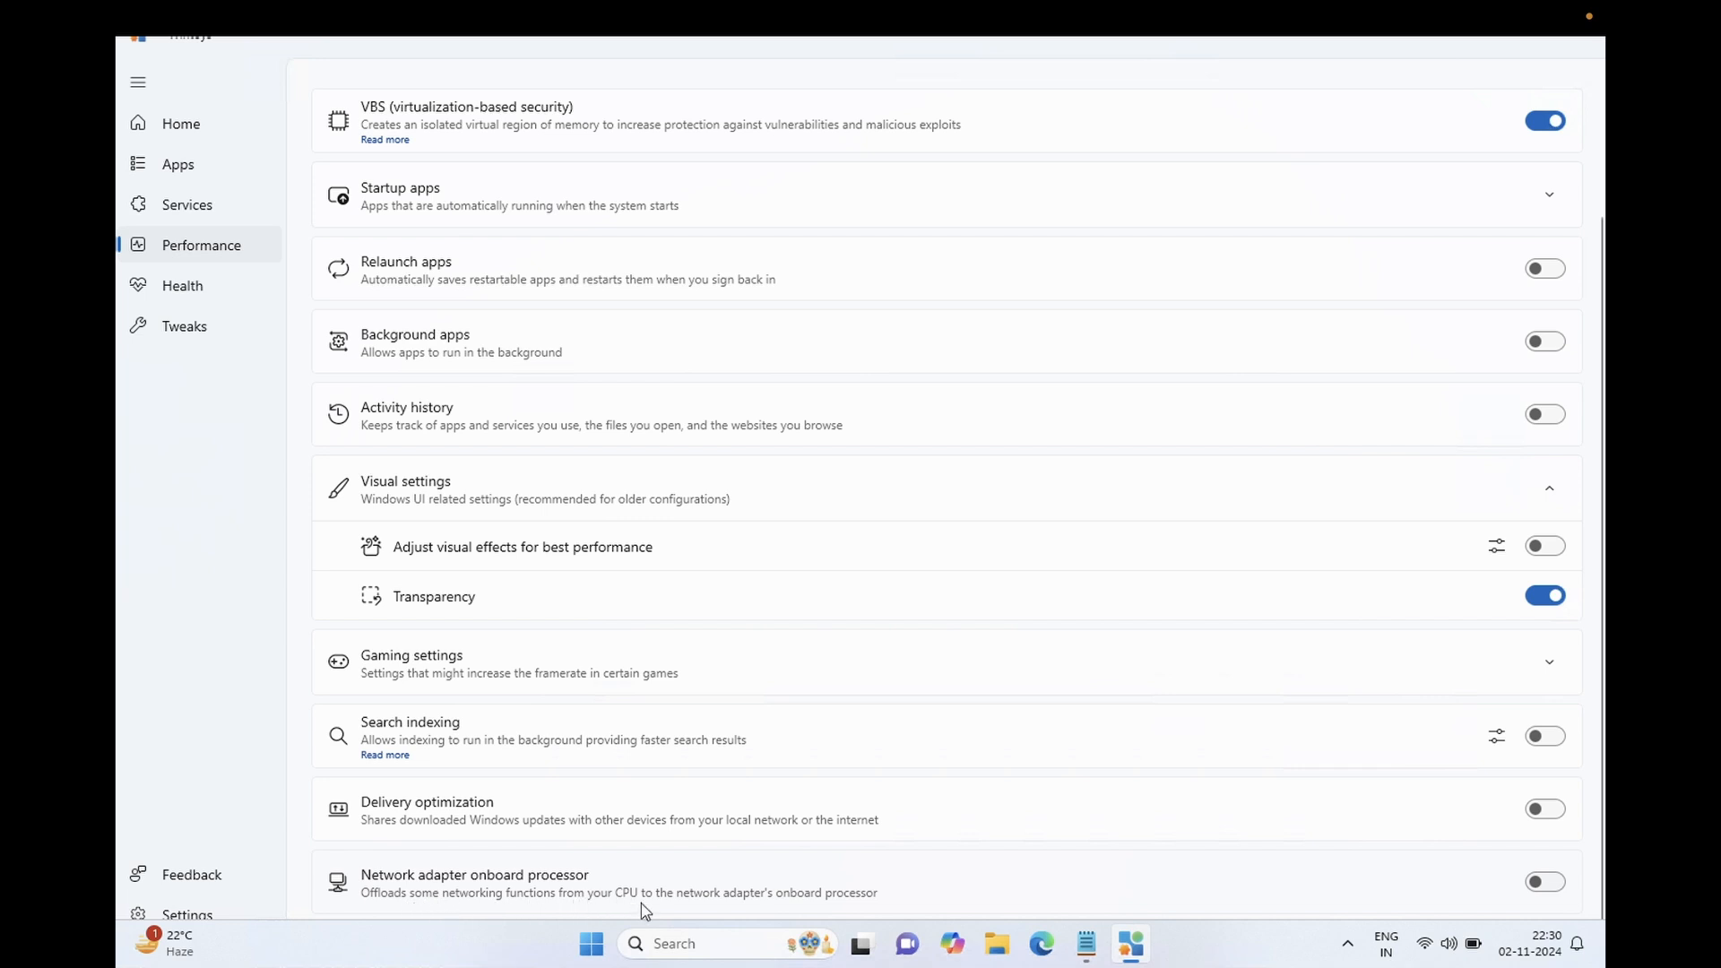
left_click(1560, 886)
scroll(1598, 438, "up", 1)
scroll(1598, 438, "up", 2)
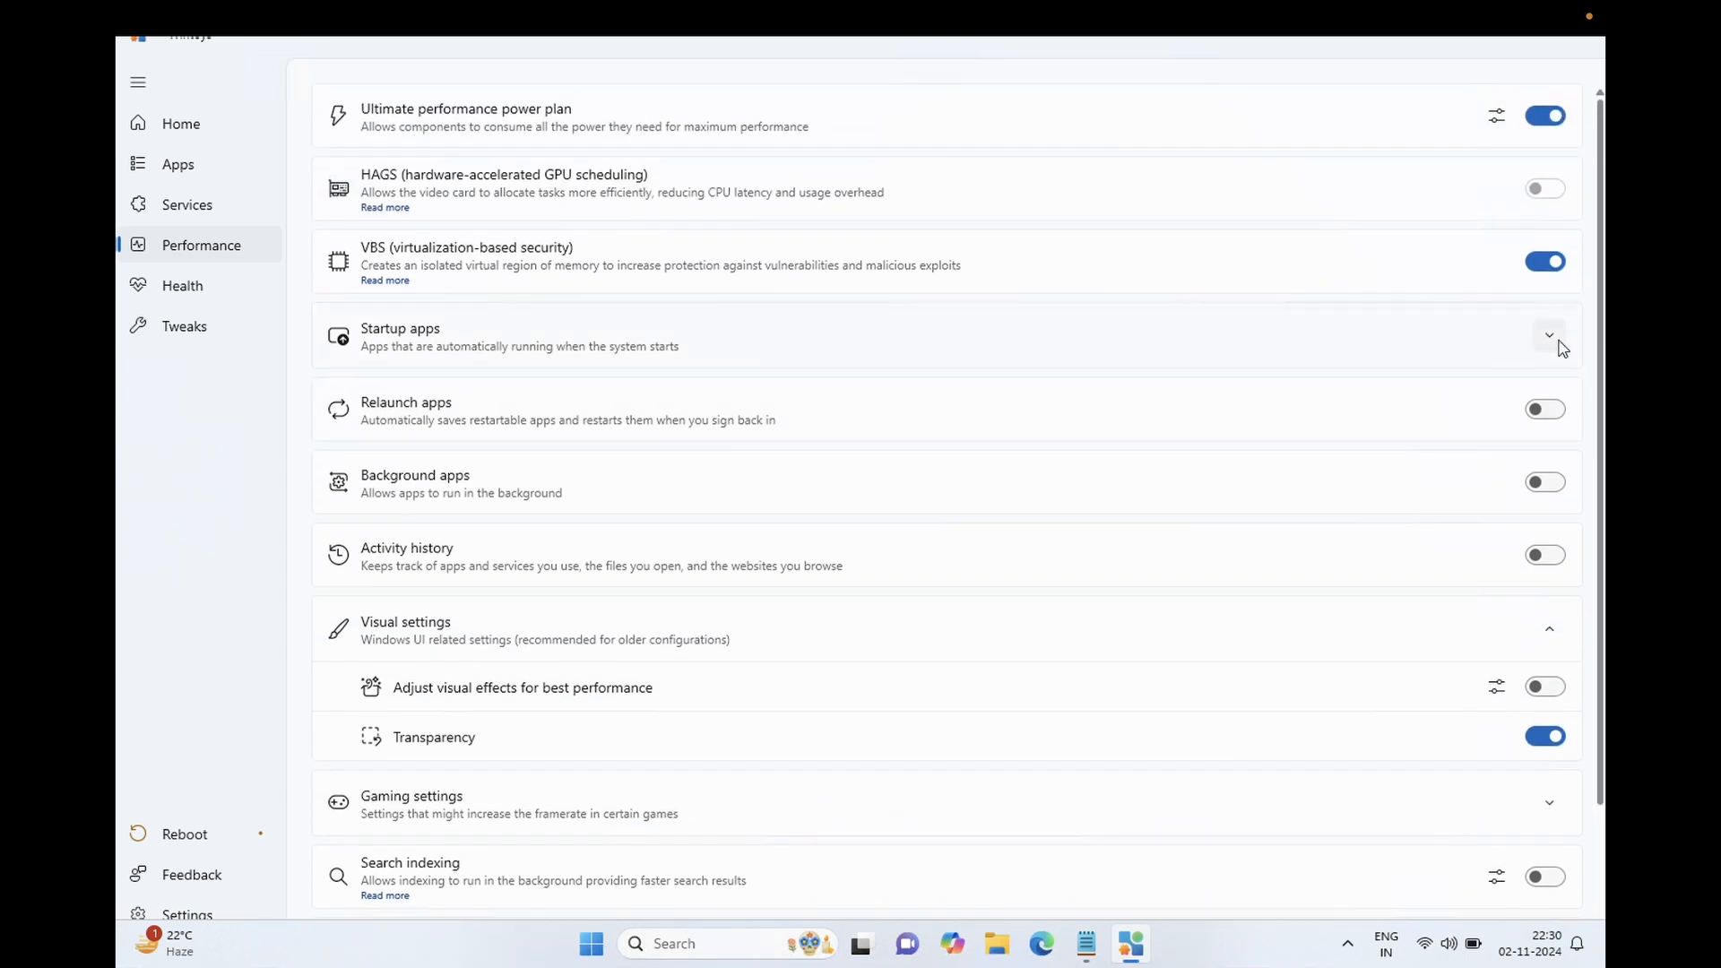
left_click(1557, 339)
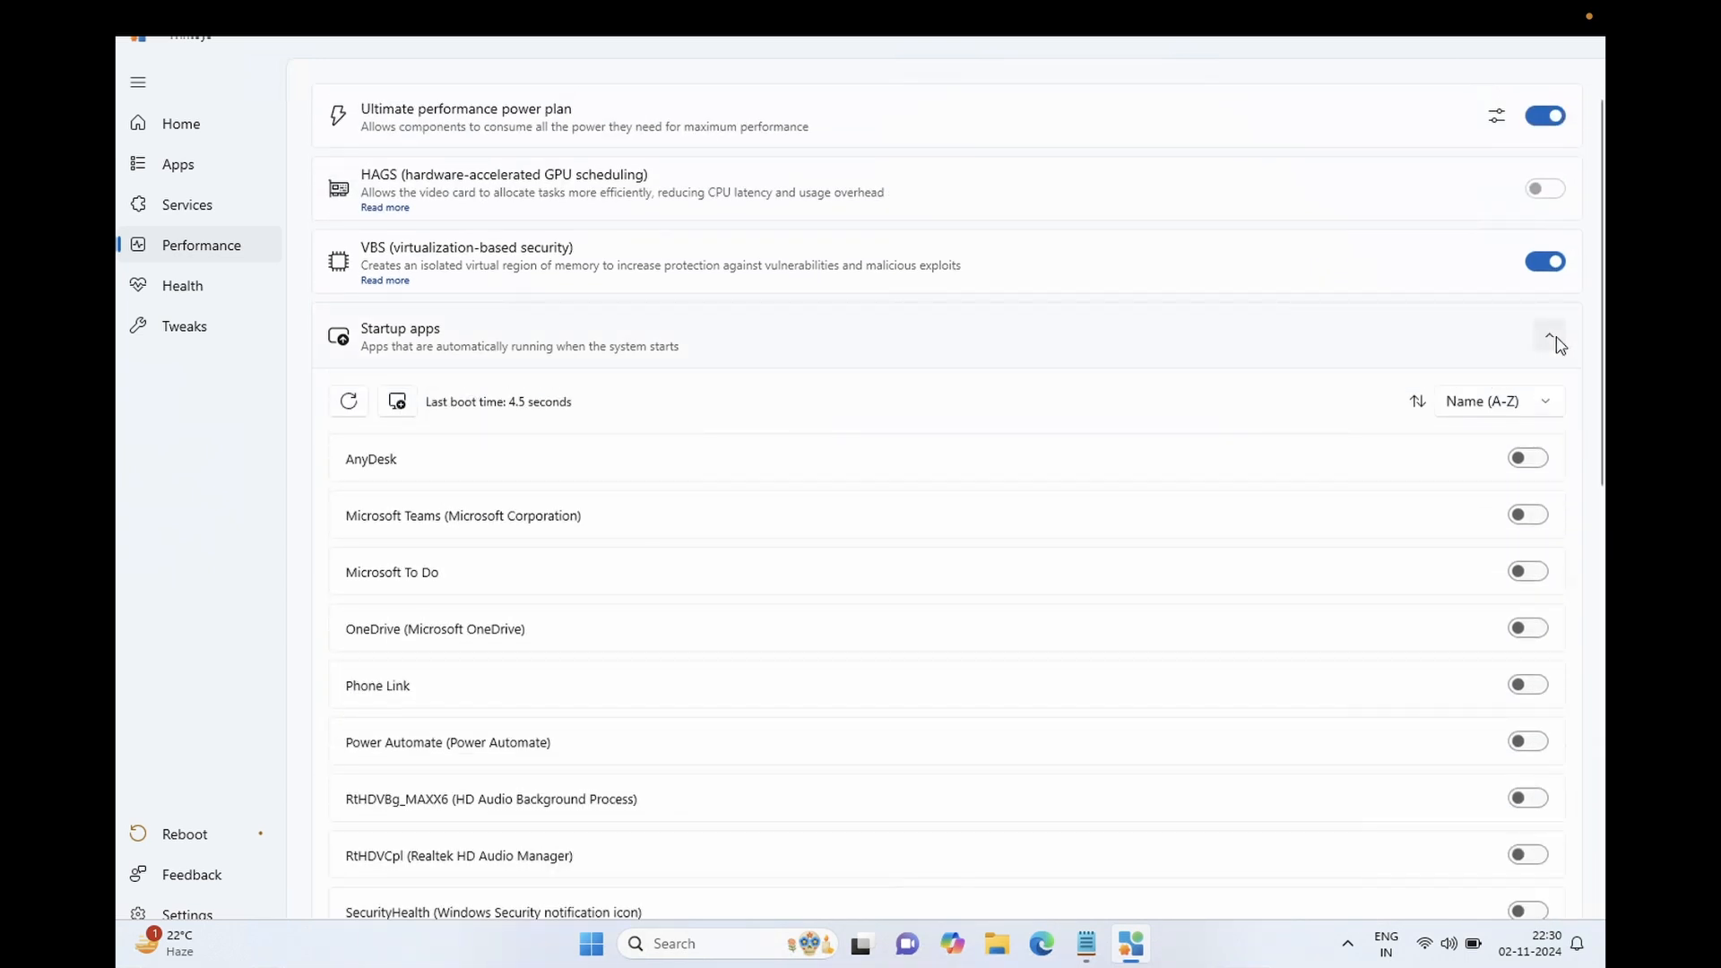
left_click(1557, 341)
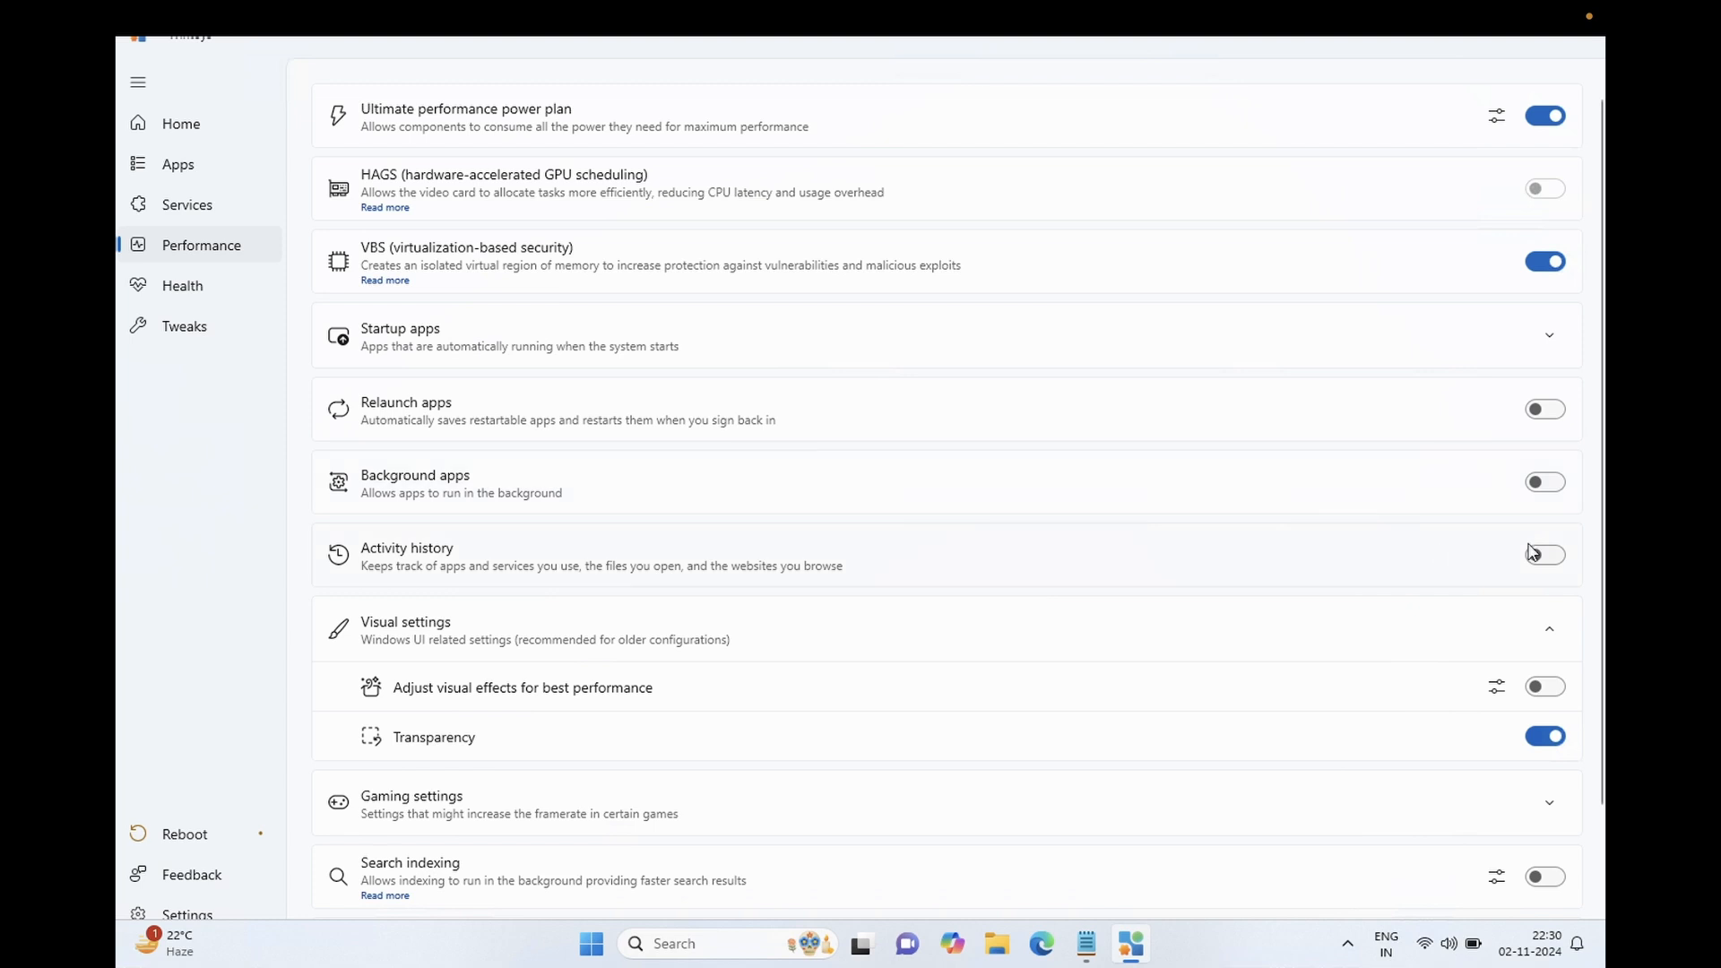
- Expand Gaming settings and turn off Game mode
scroll(601, 655, "down", 2)
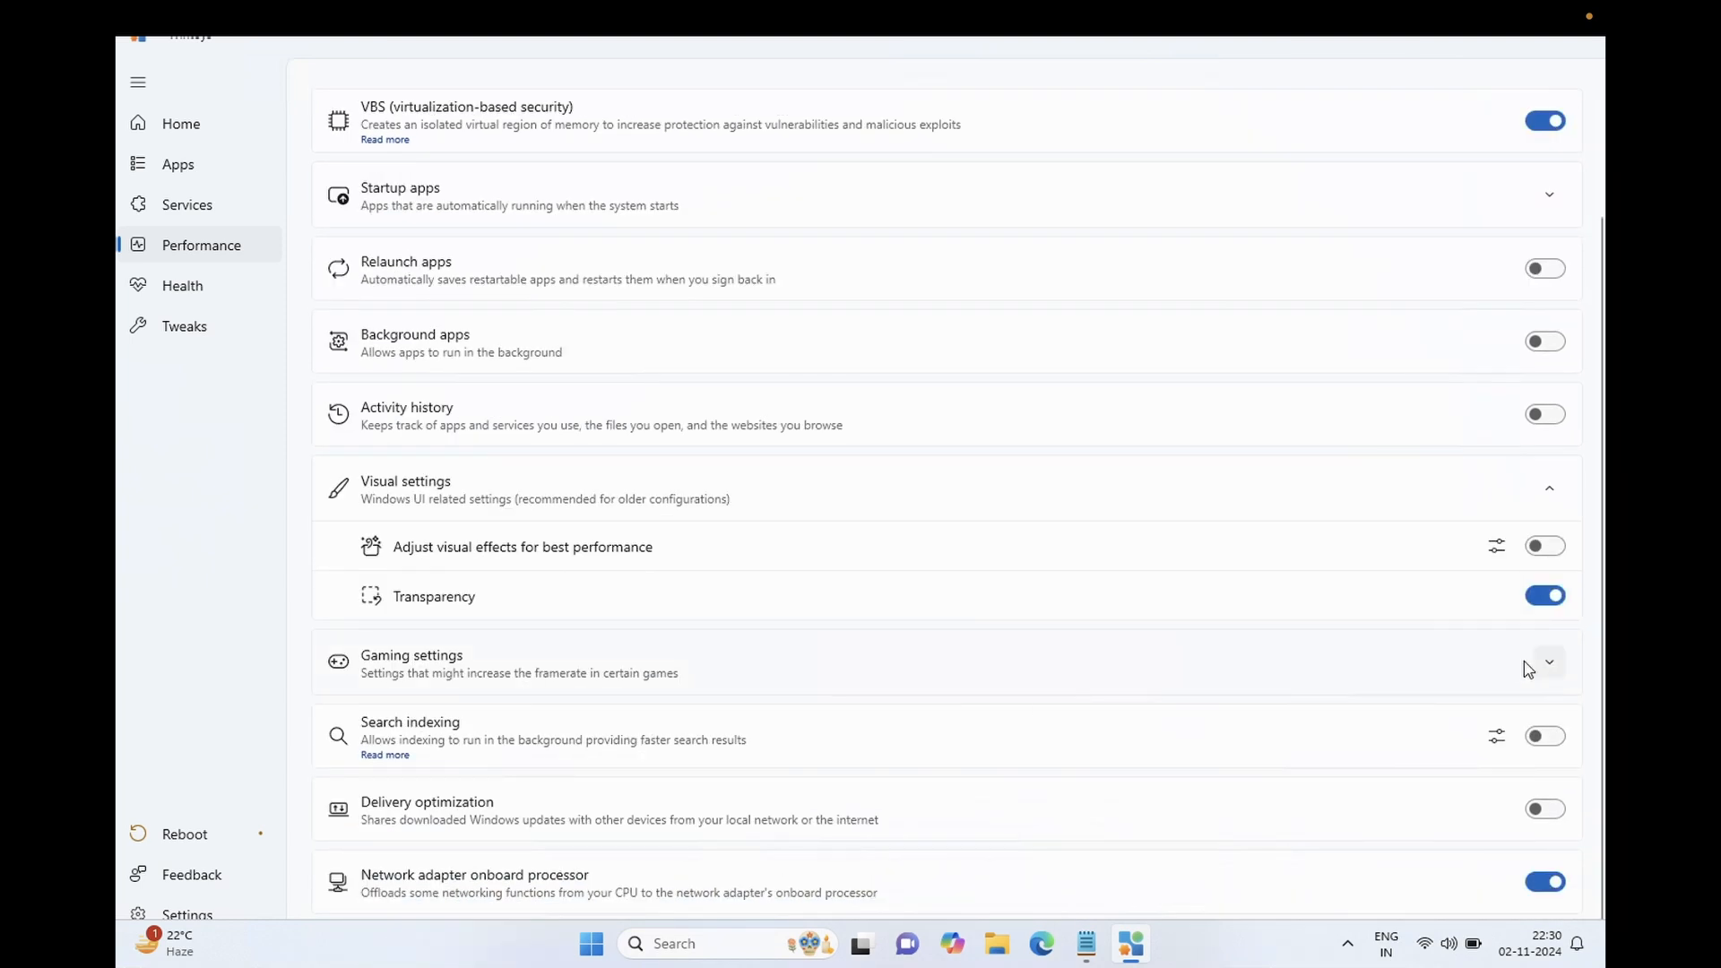
left_click(1548, 667)
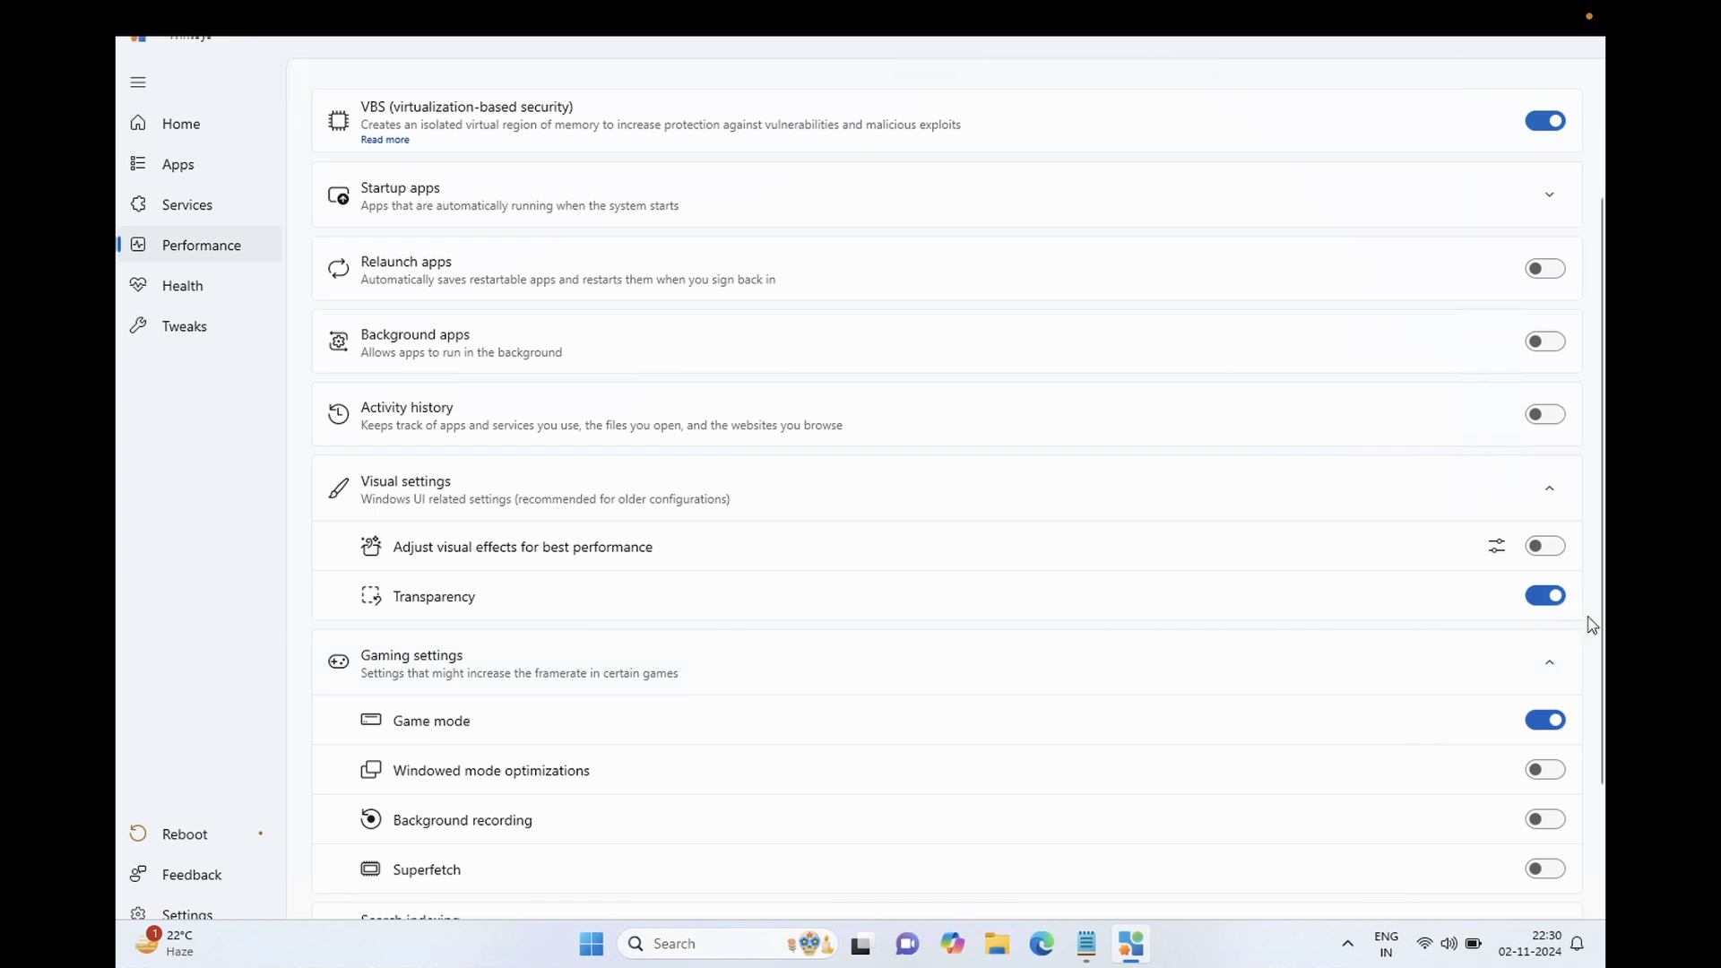
scroll(645, 654, "down", 3)
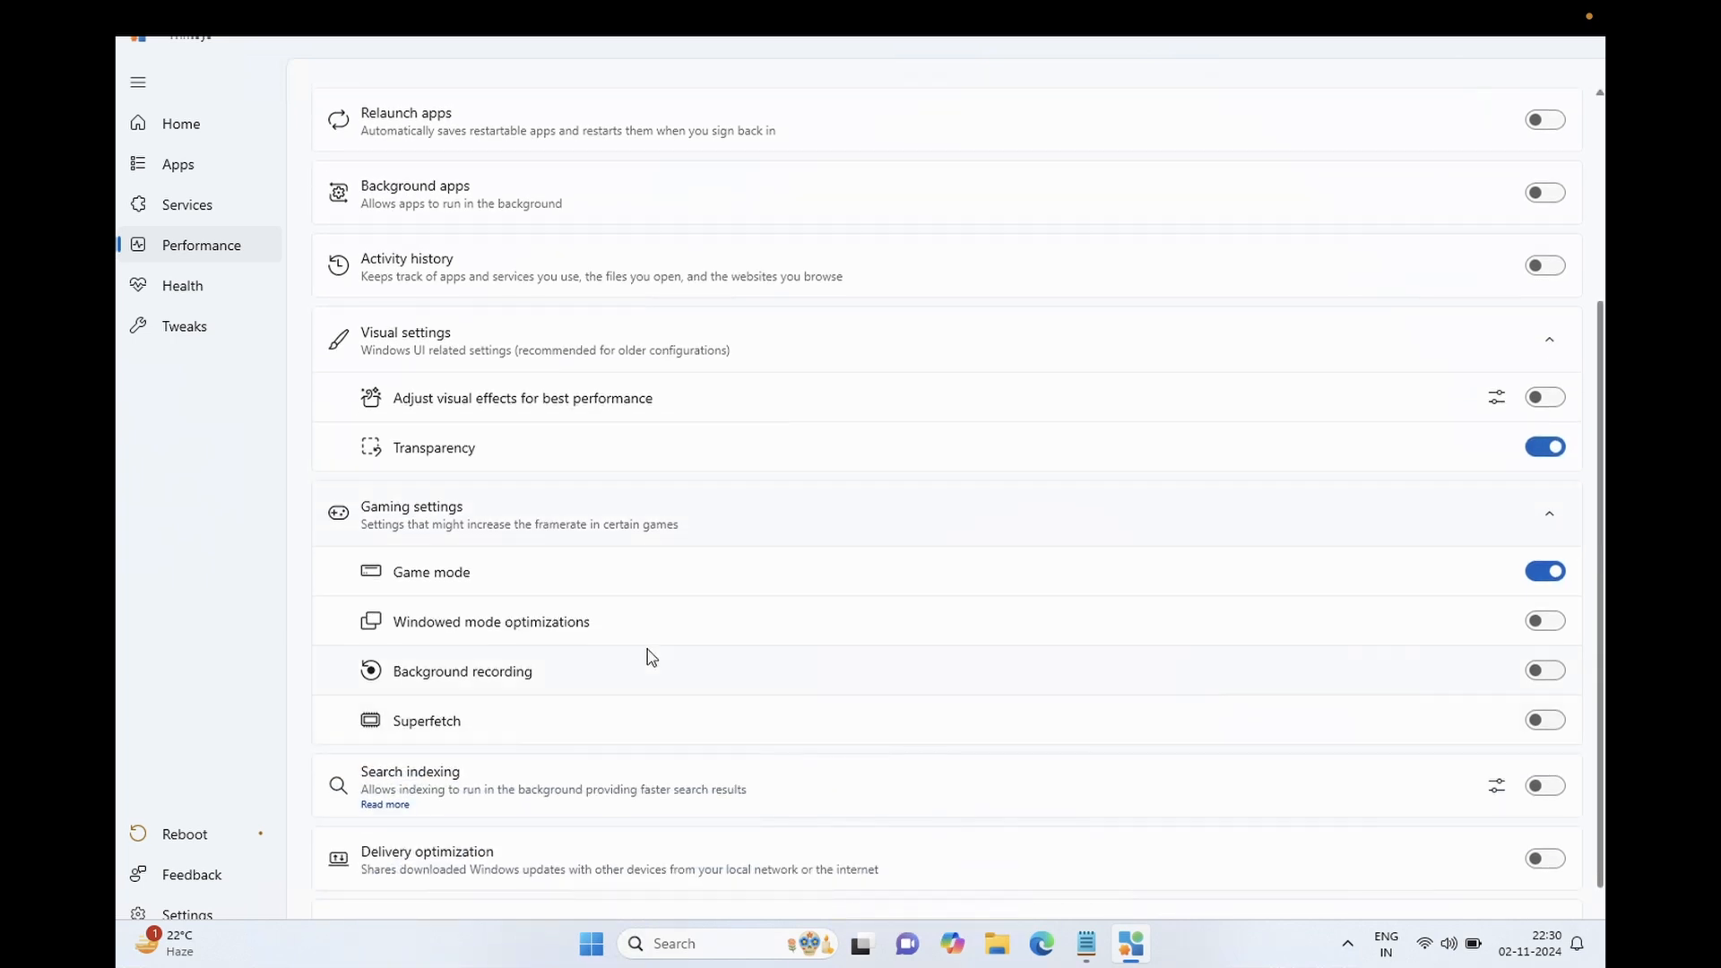
left_click(1547, 574)
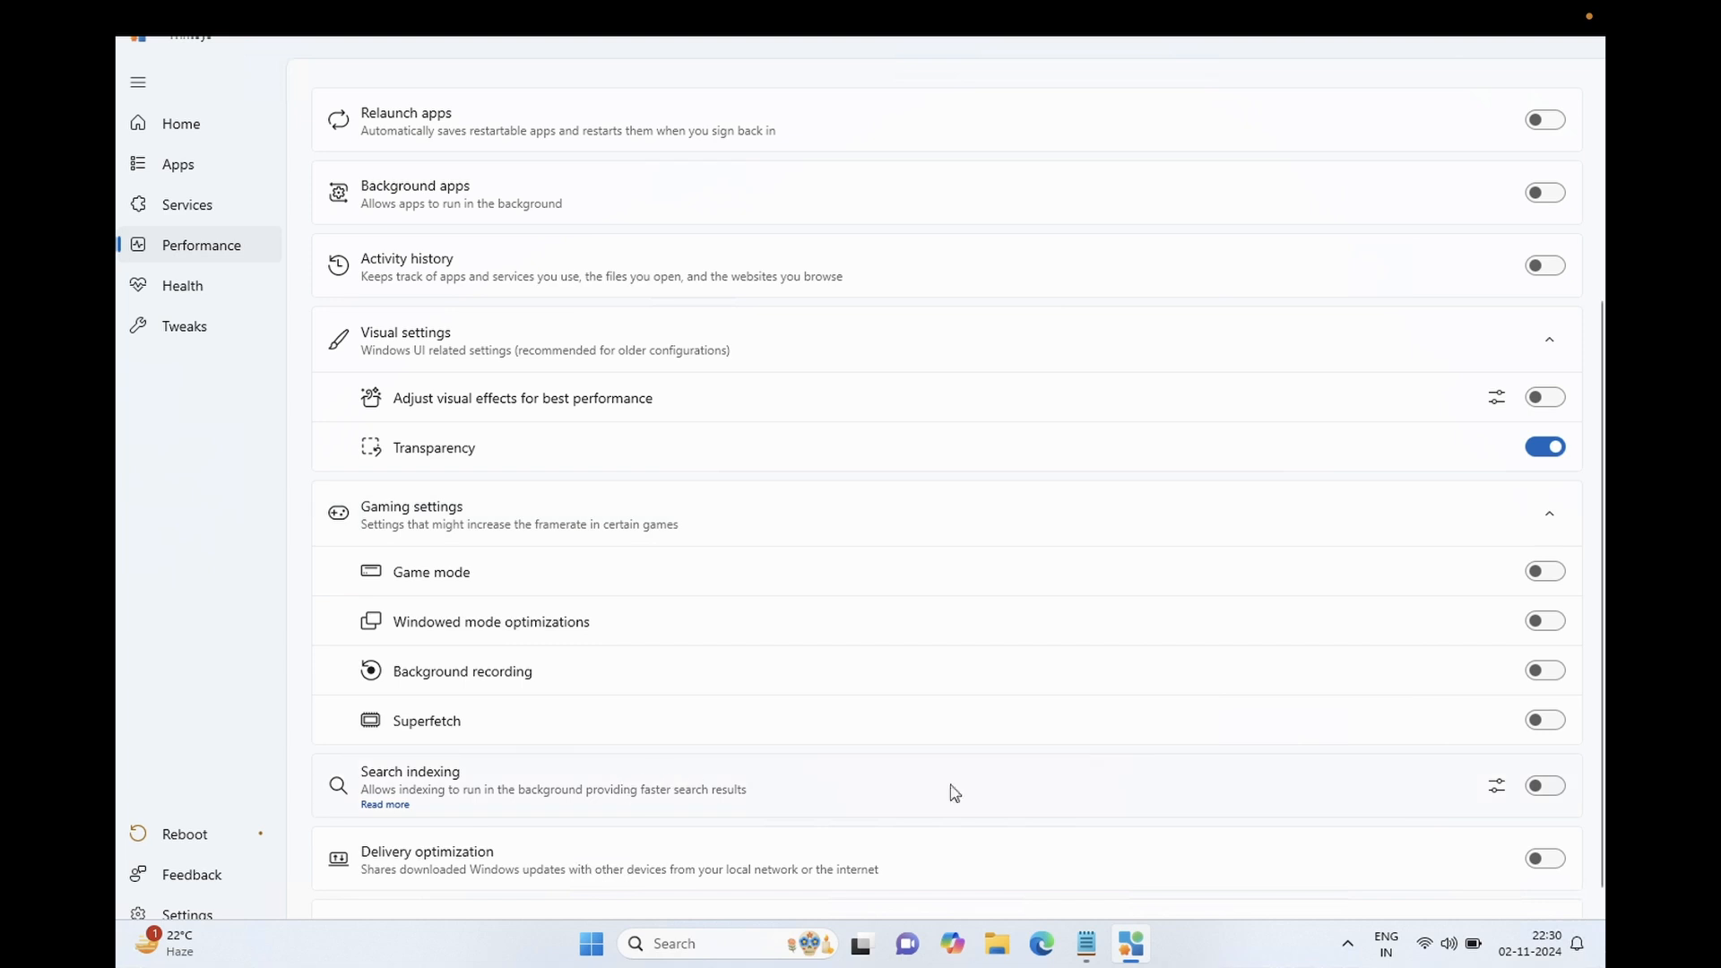
- View the Windows search settings linked from Search indexing, close them, and collapse Gaming settings and Visual settings
left_click(1497, 787)
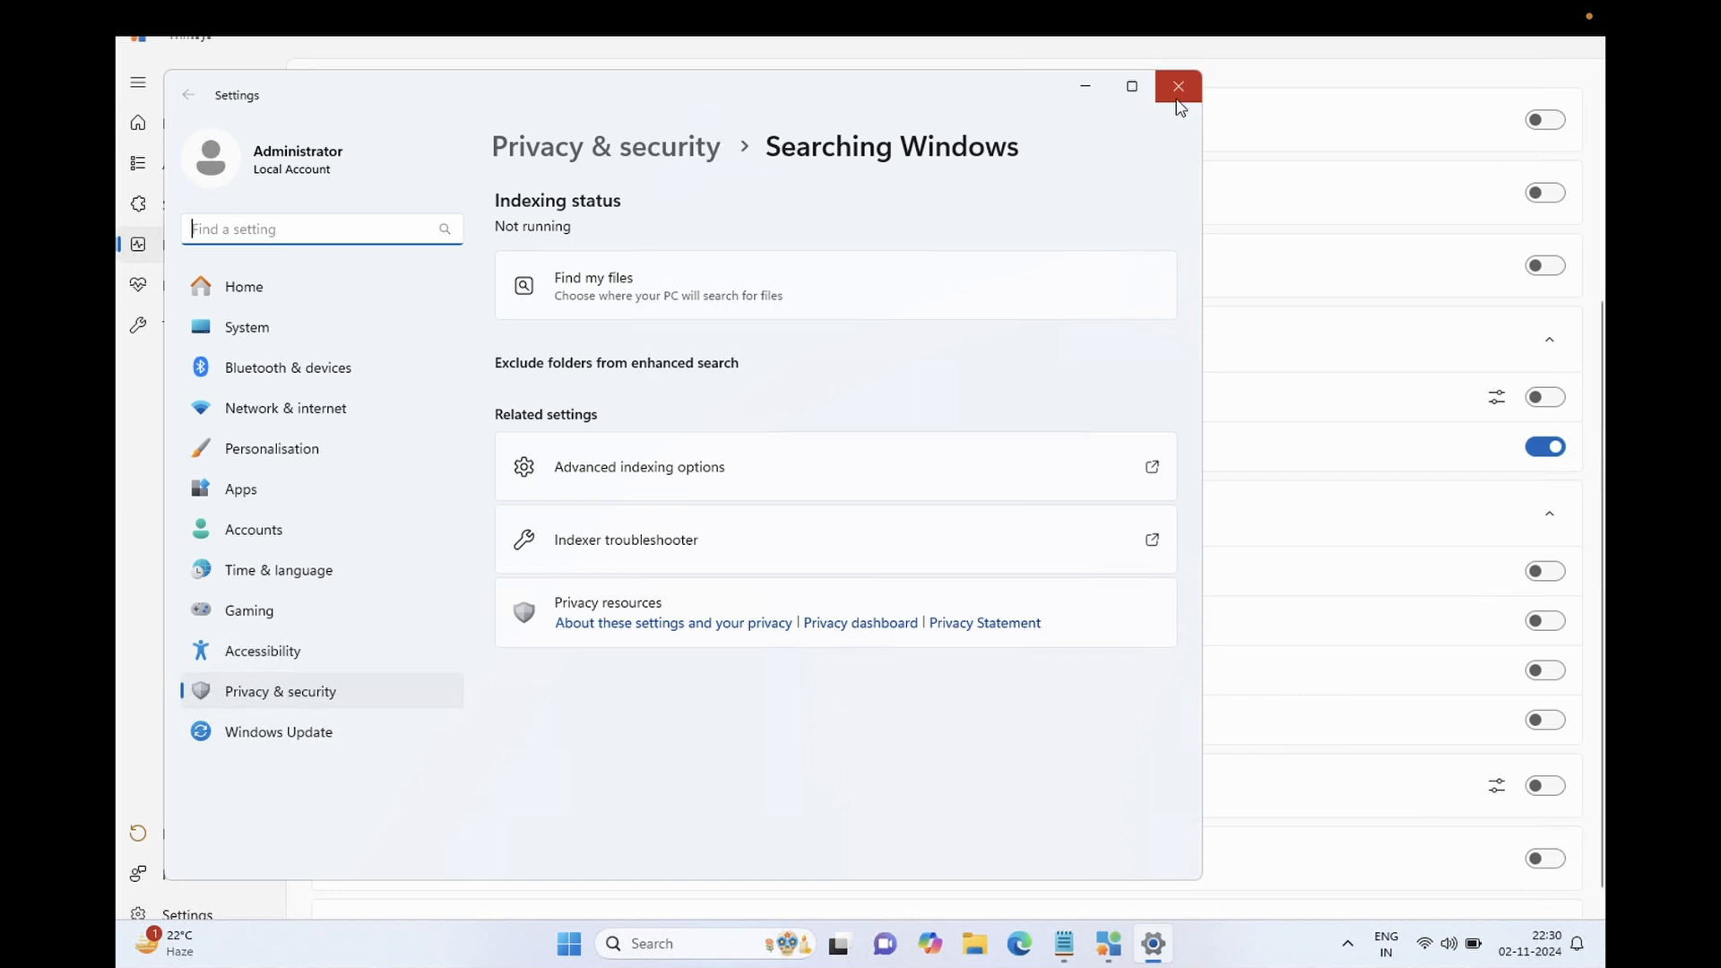
left_click(1178, 86)
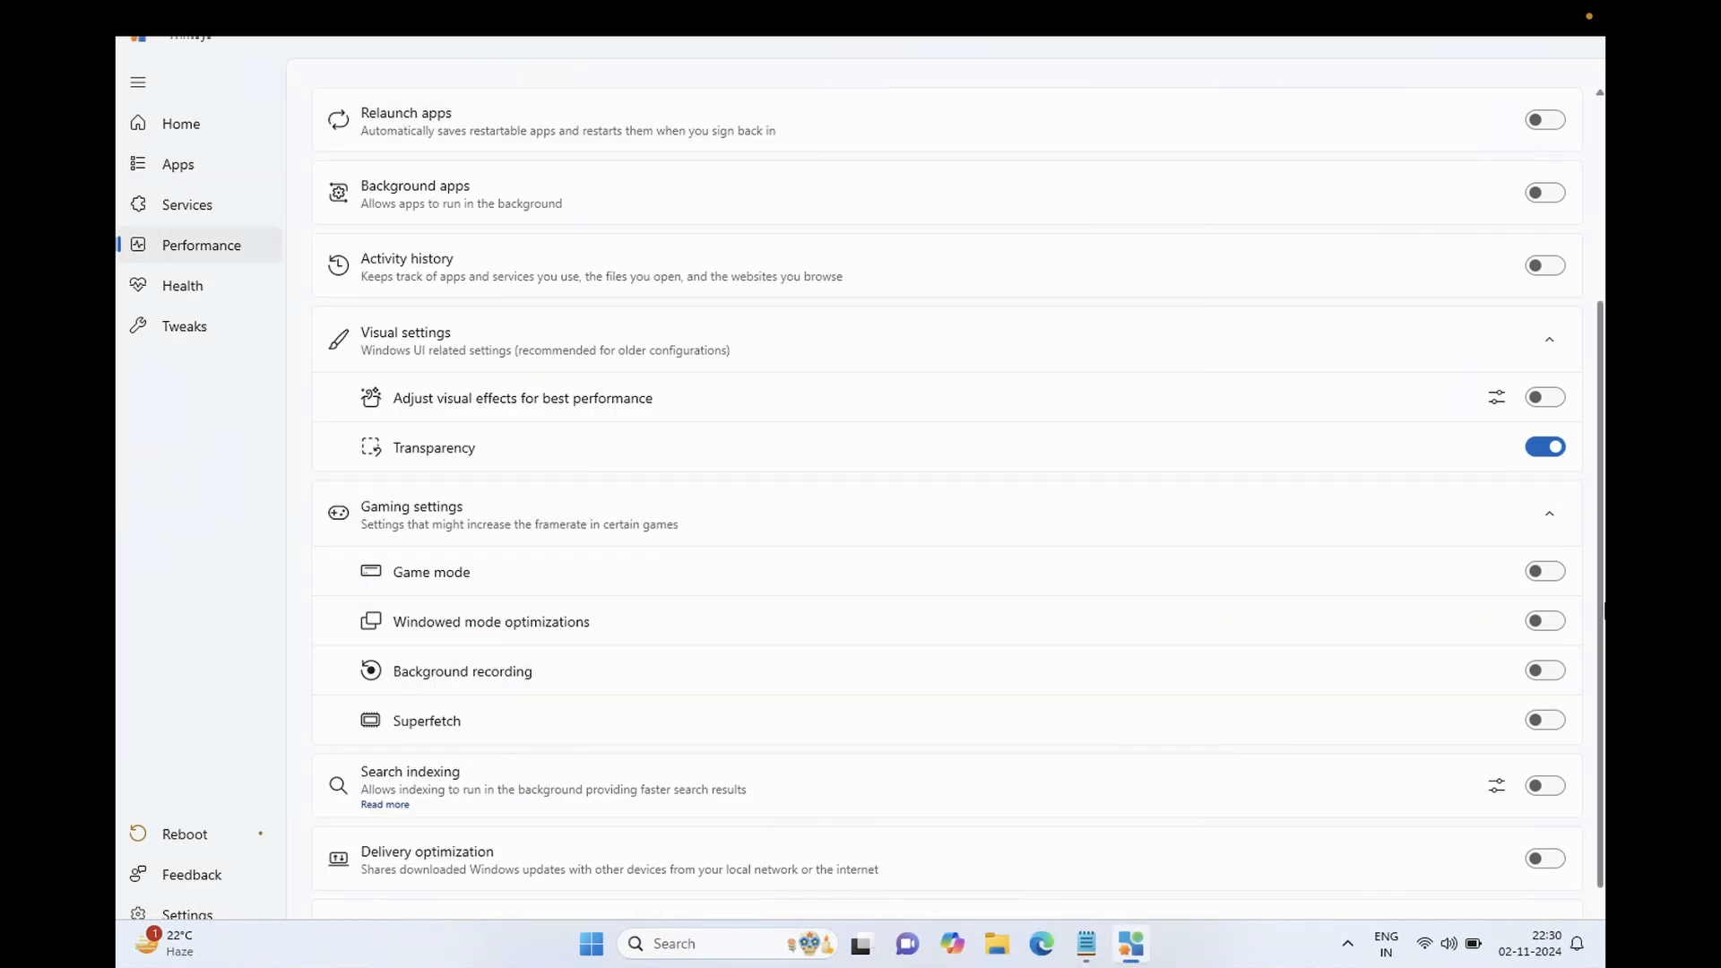
scroll(1600, 735, "down", 1)
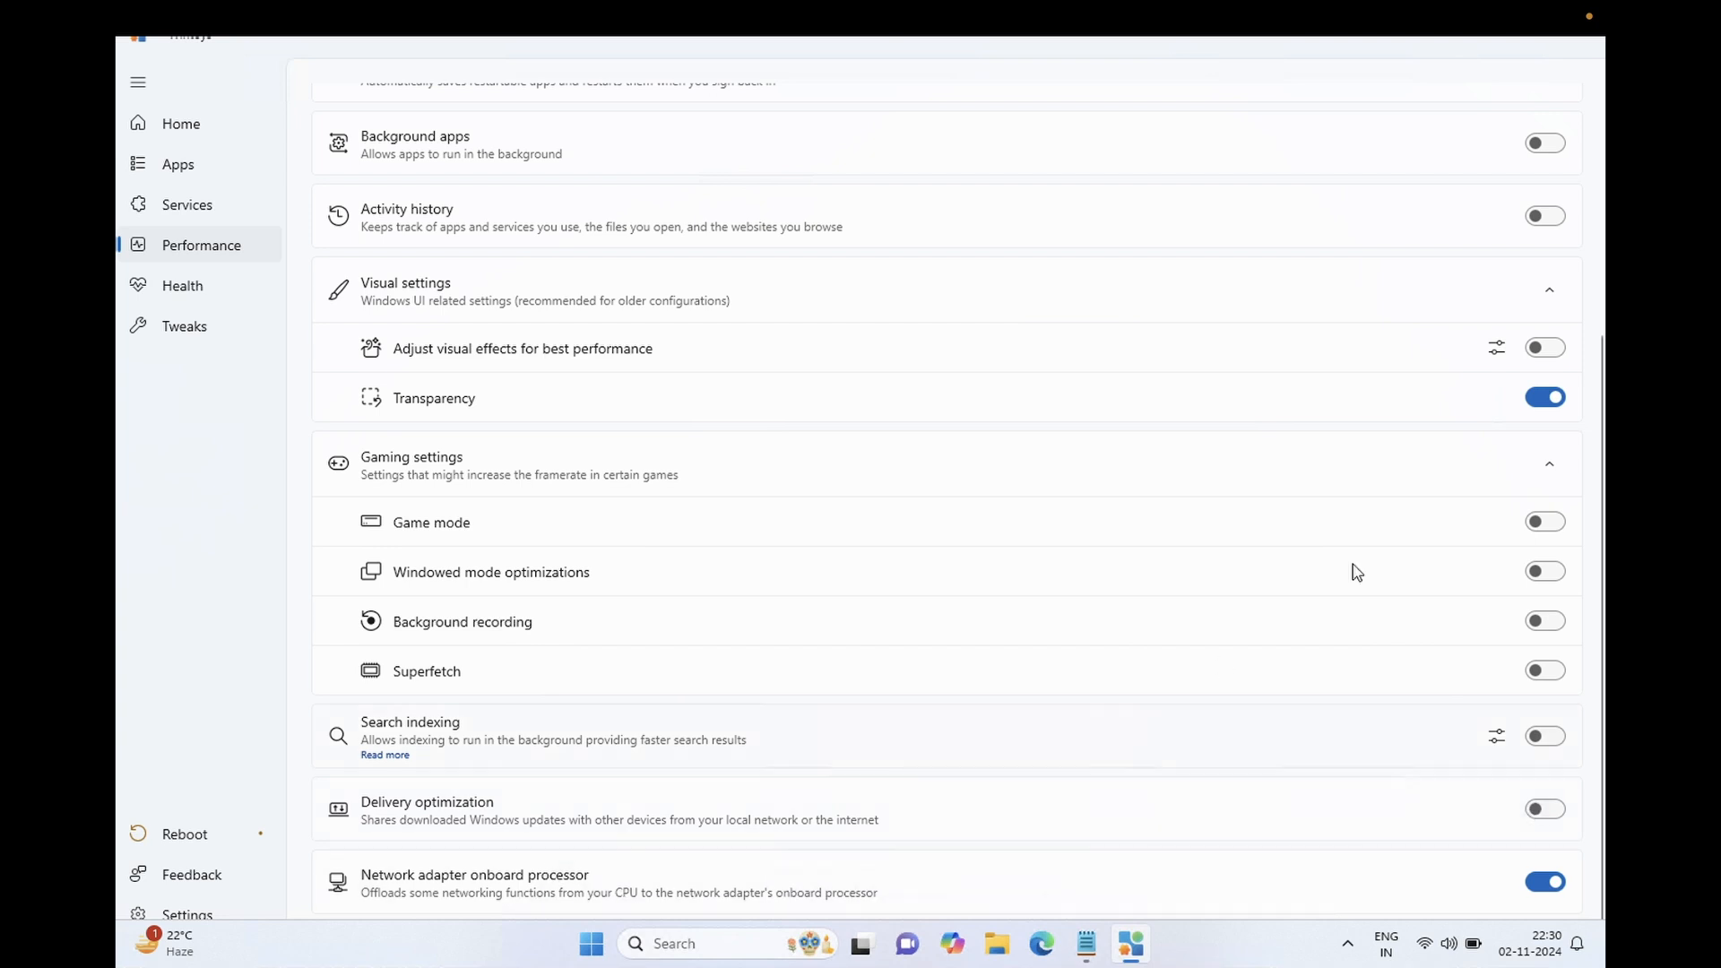
left_click(1549, 474)
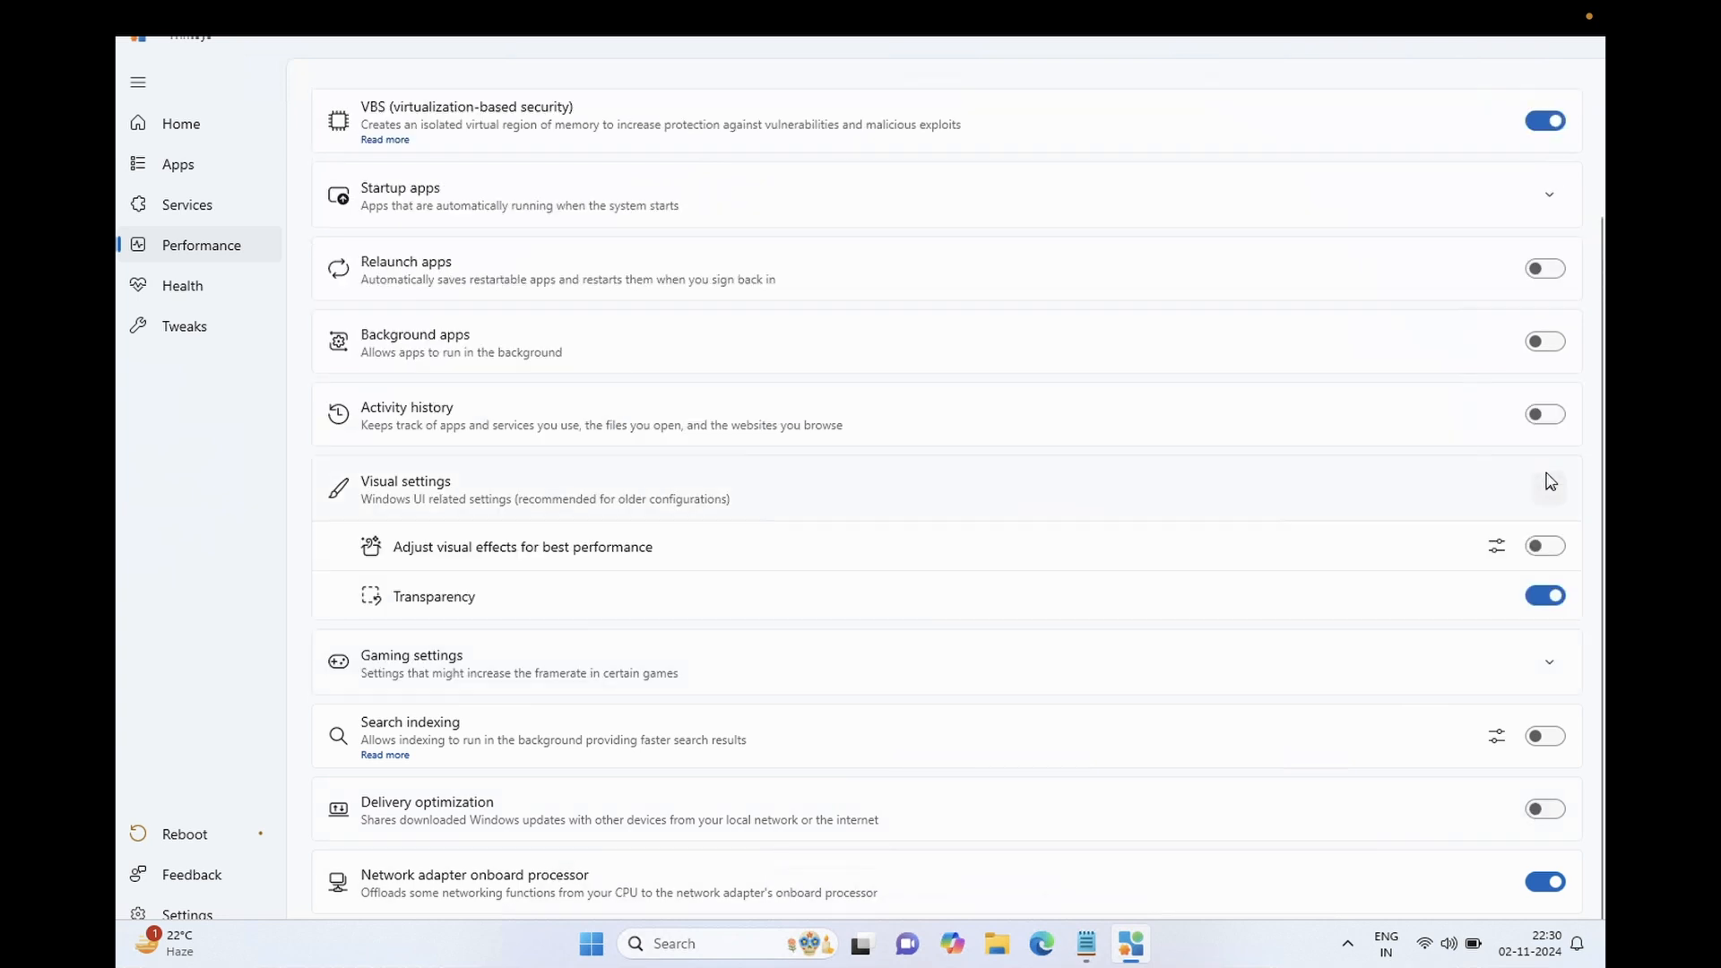
left_click(1554, 485)
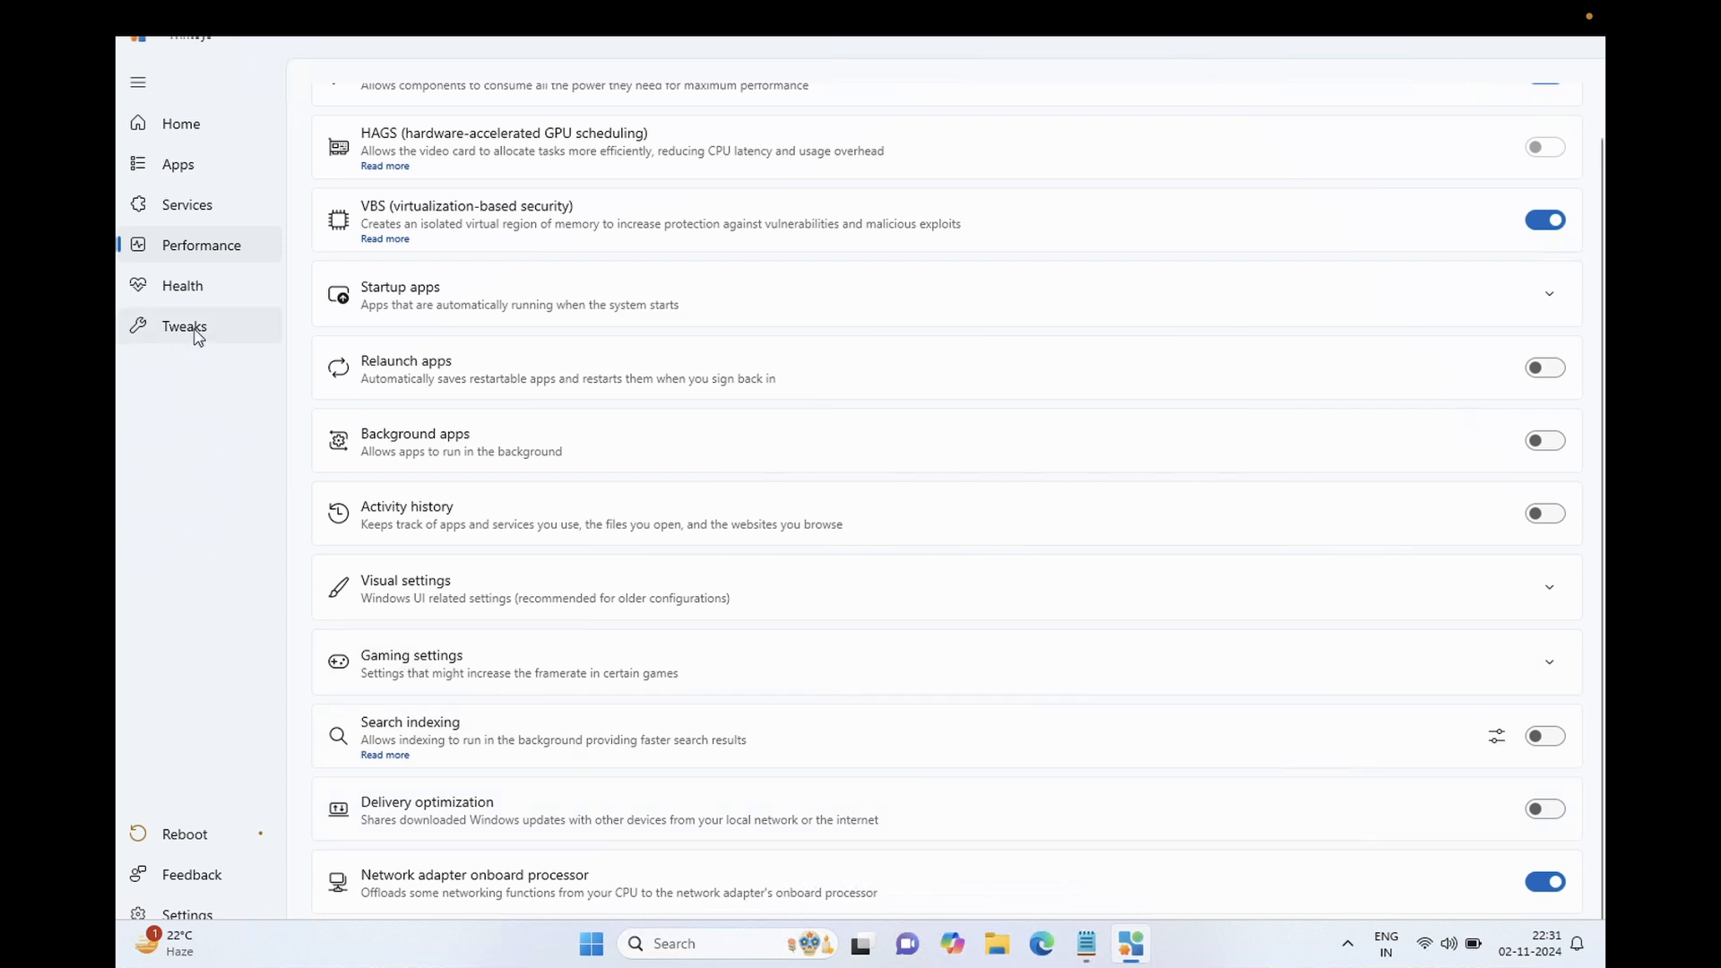
- Go to the Health settings and review the drive optimization schedule and Storage sense settings without changing them
left_click(224, 287)
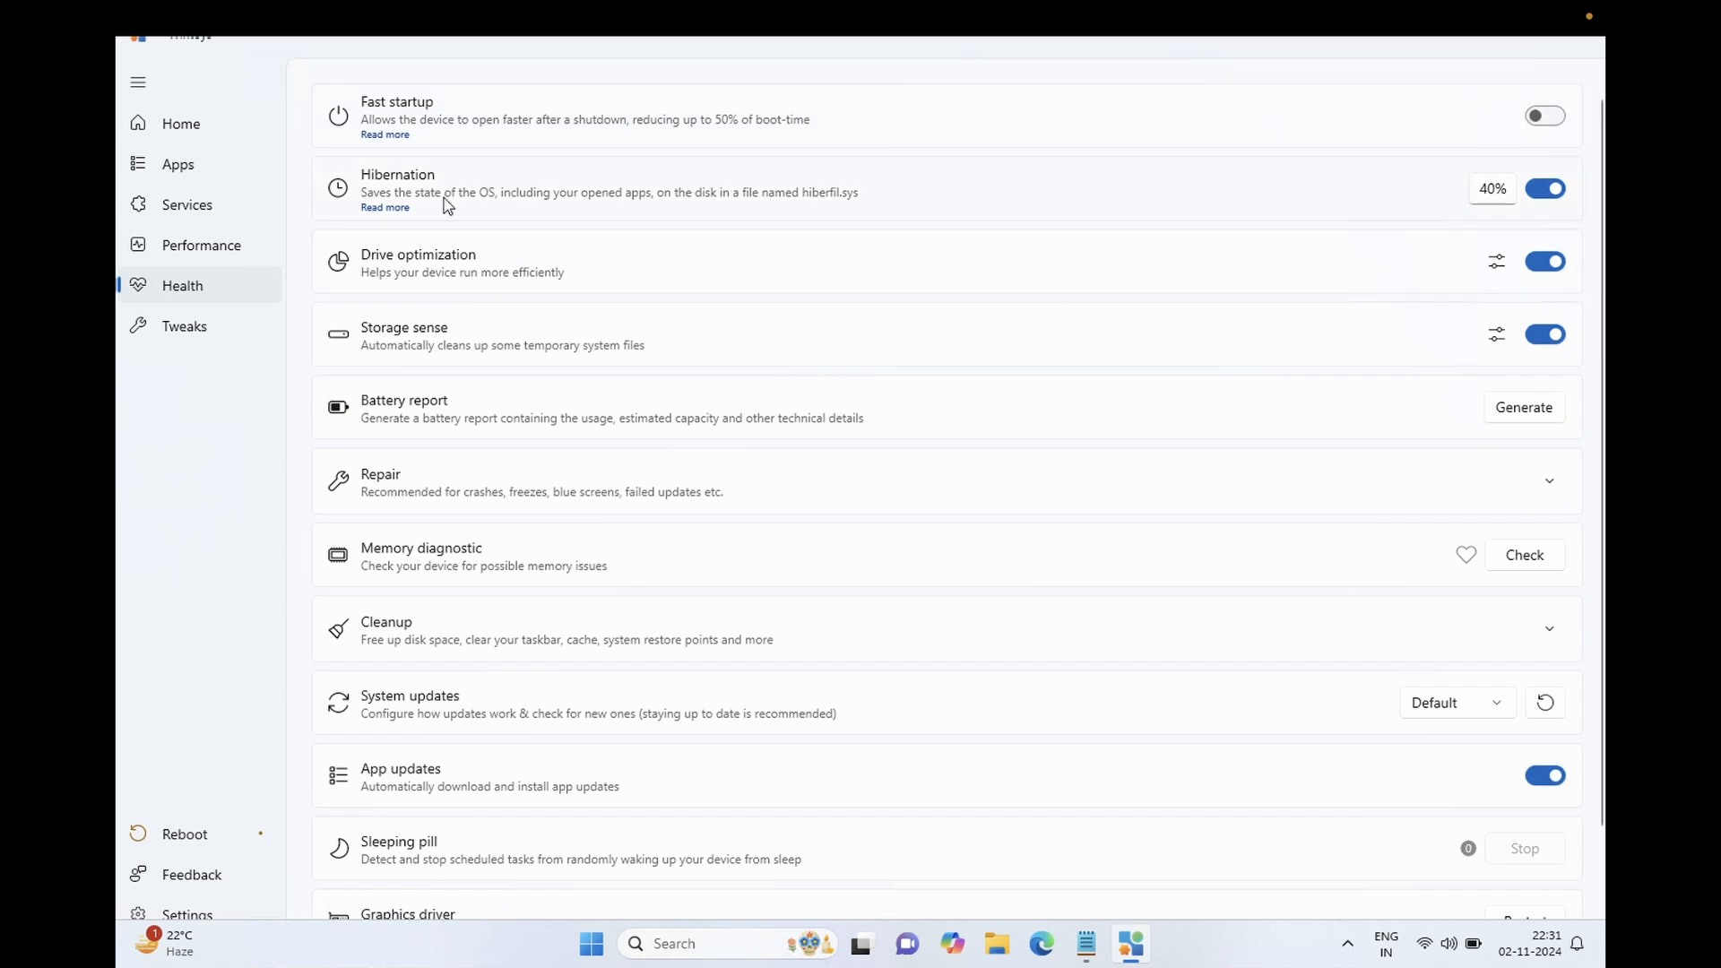
left_click(1504, 267)
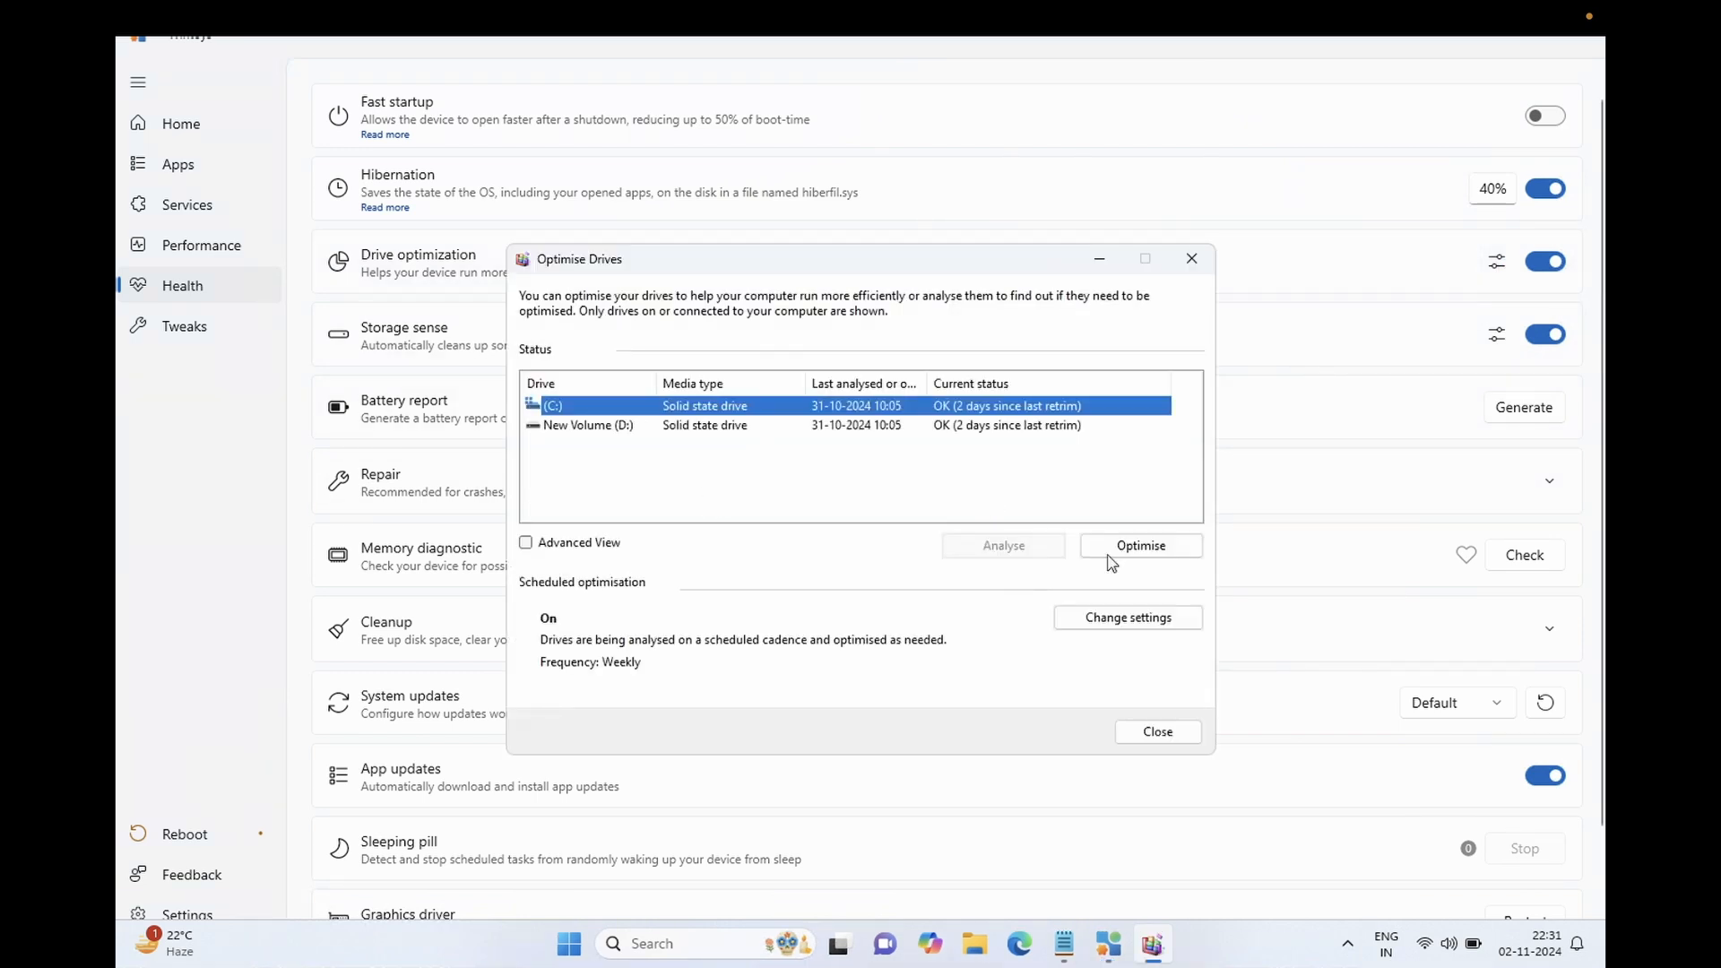
left_click(1132, 621)
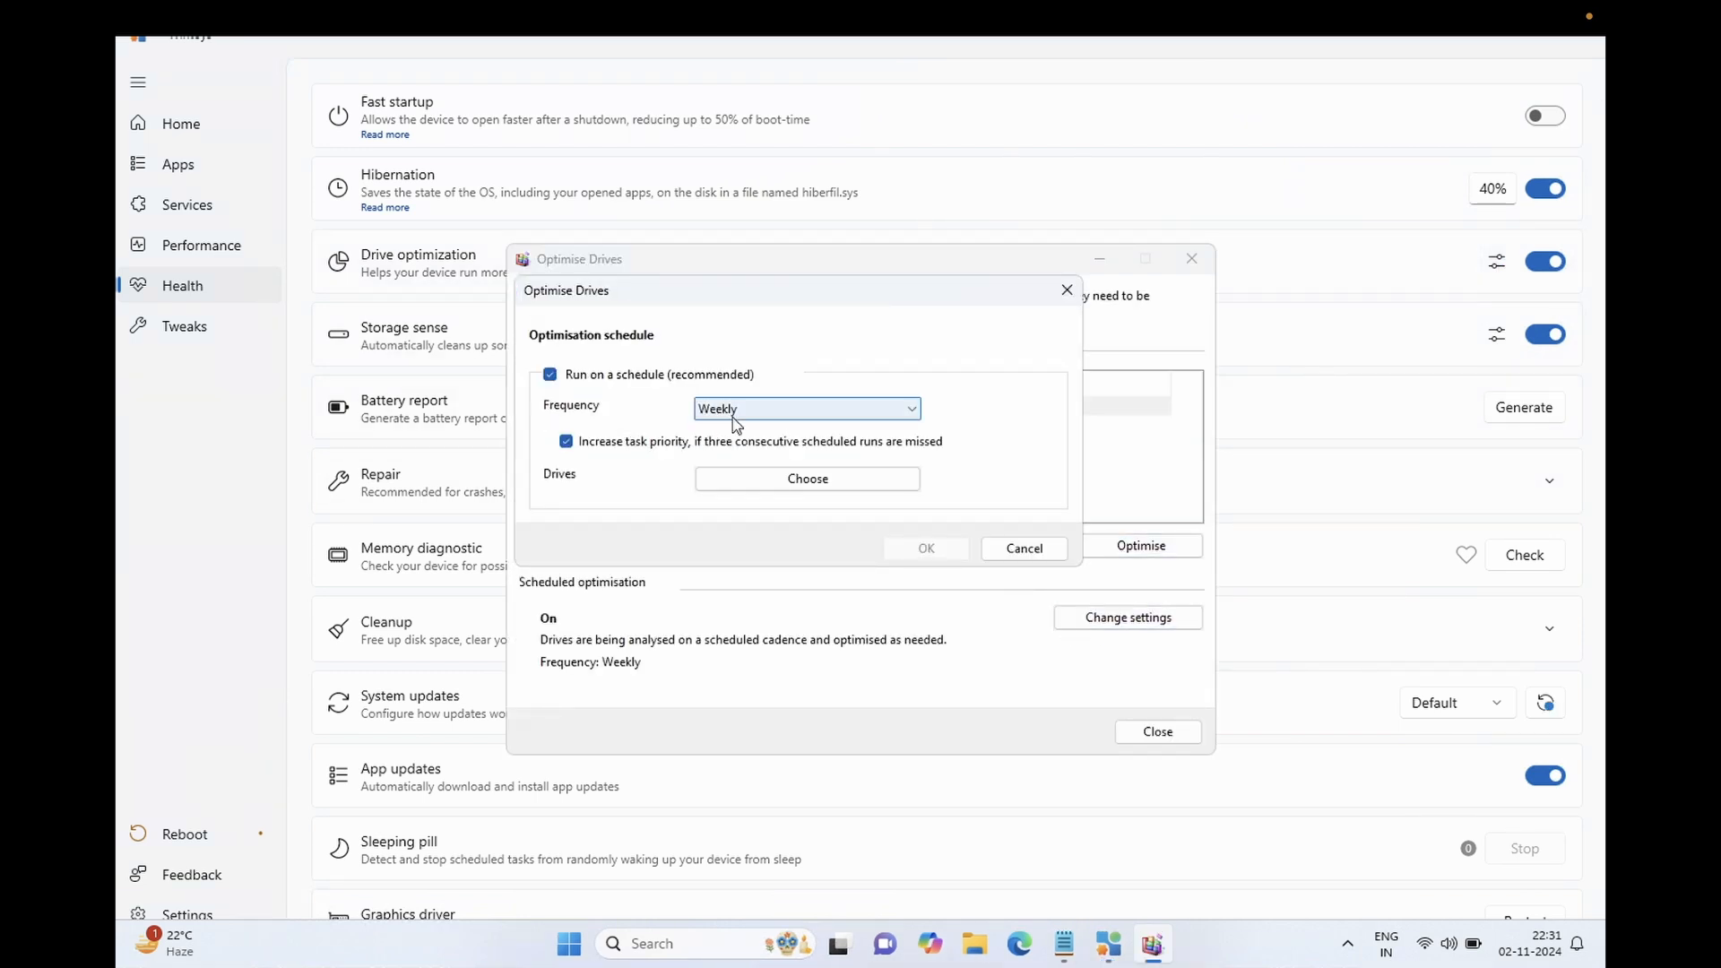
left_click(851, 408)
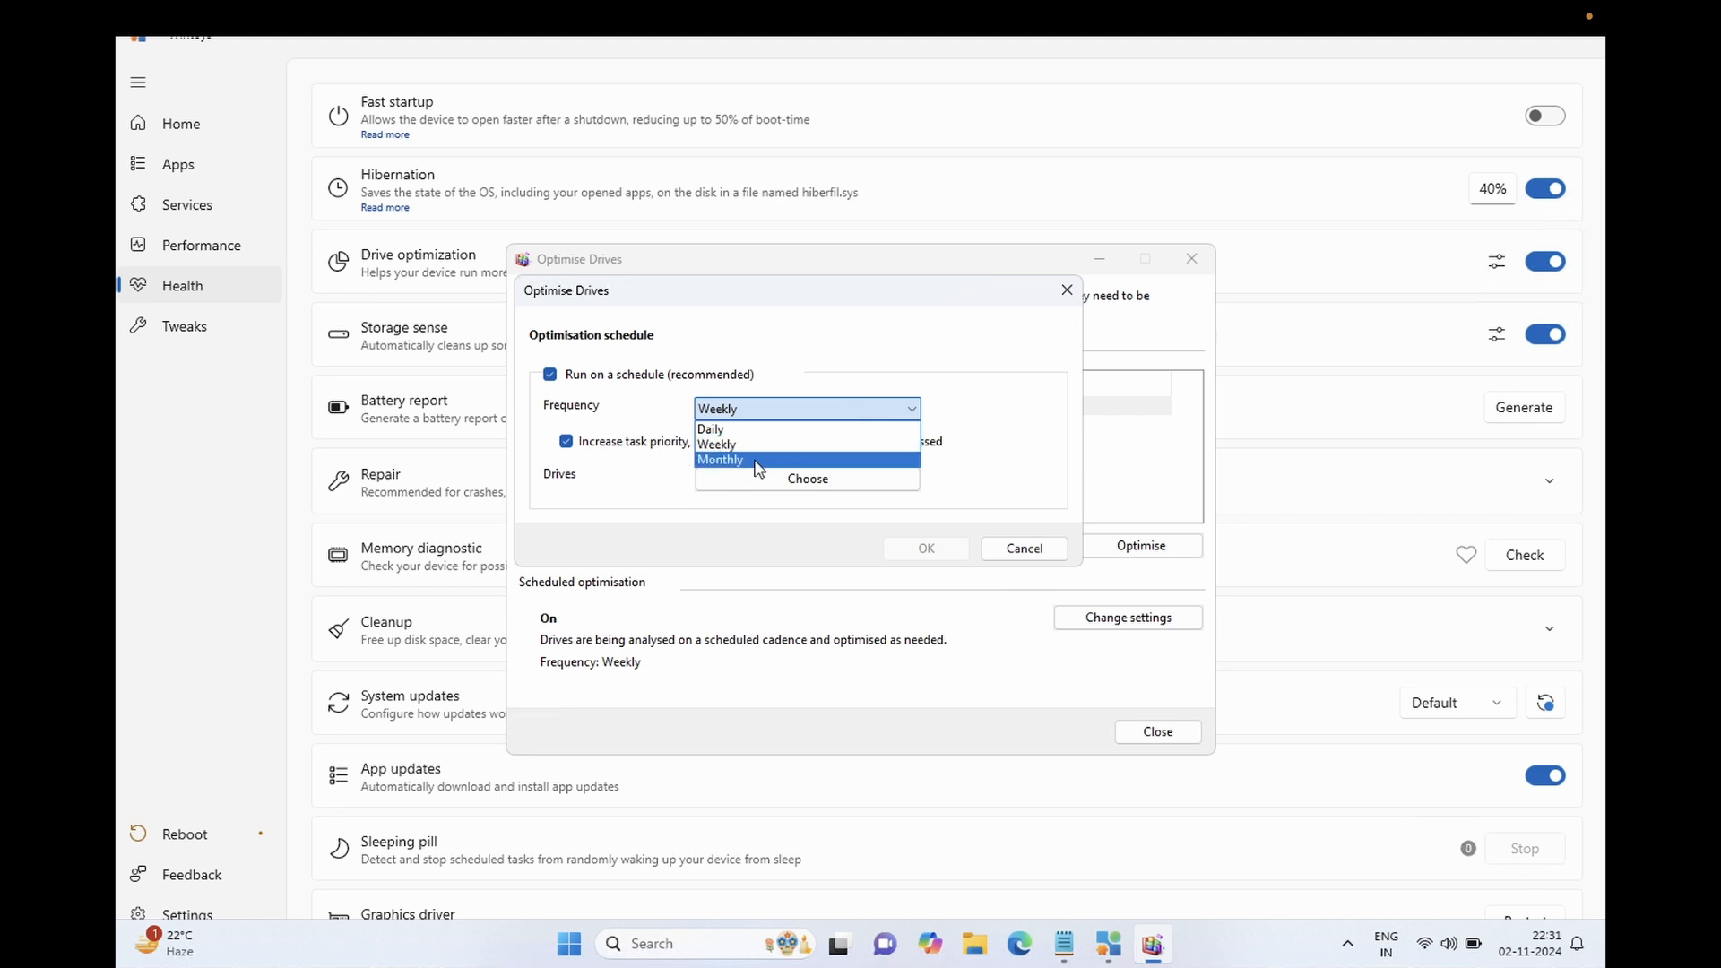
left_click(1005, 467)
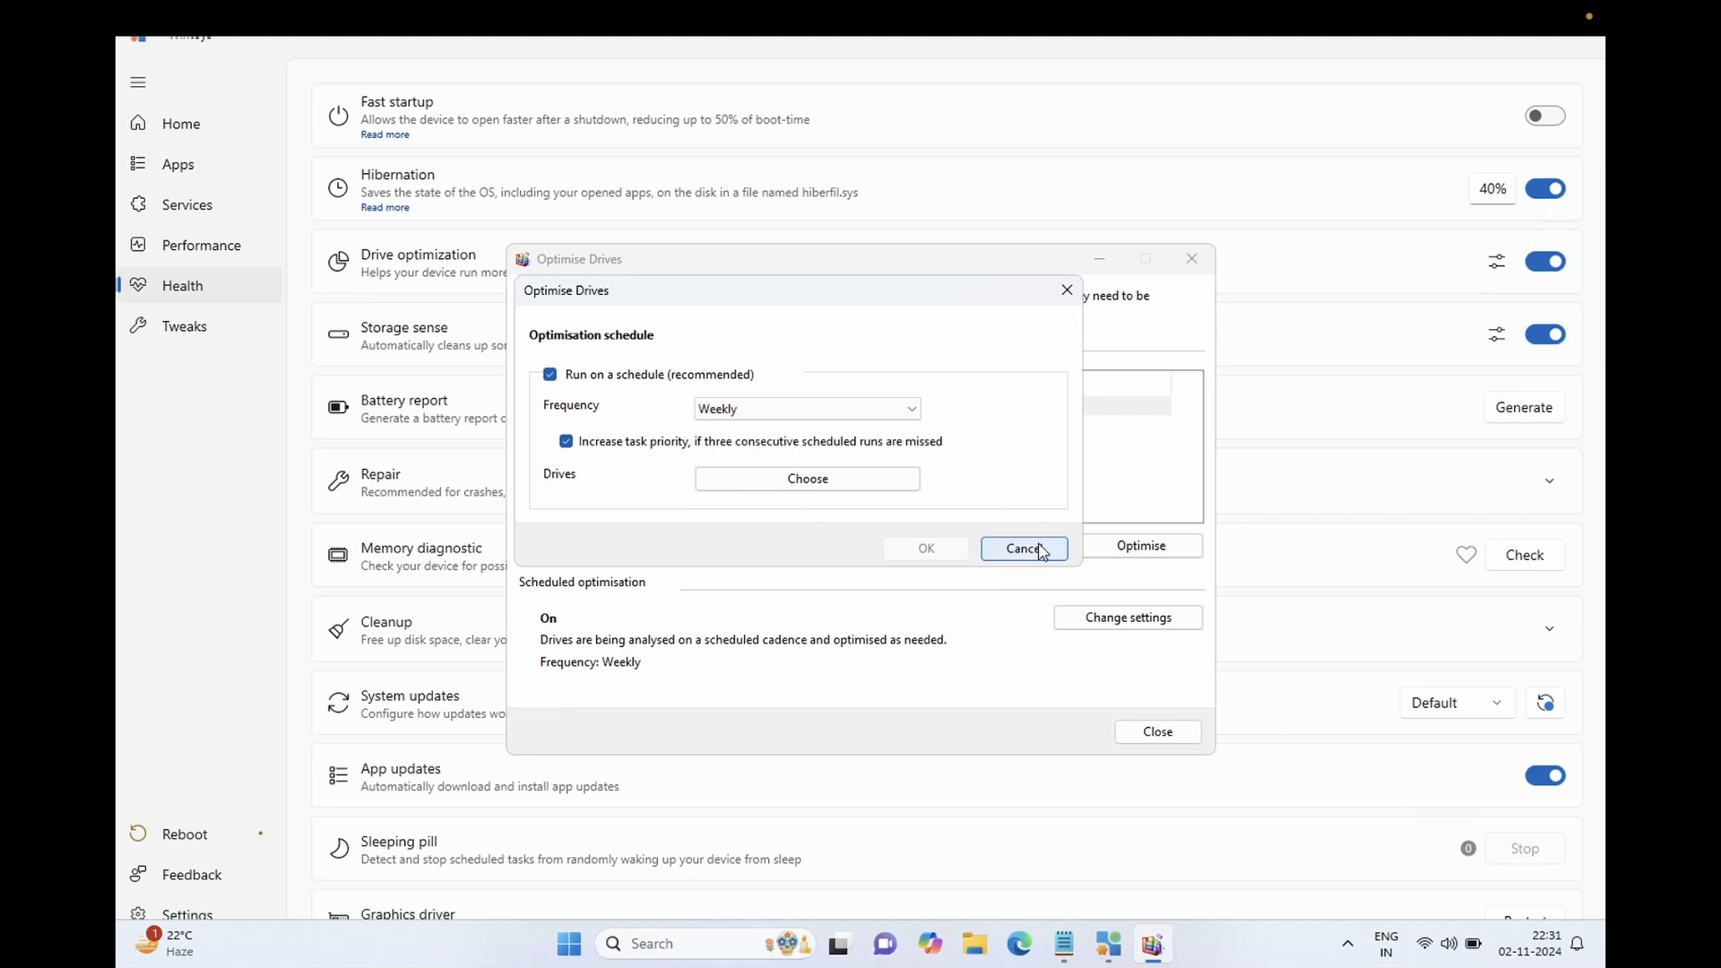
left_click(1025, 547)
left_click(1148, 736)
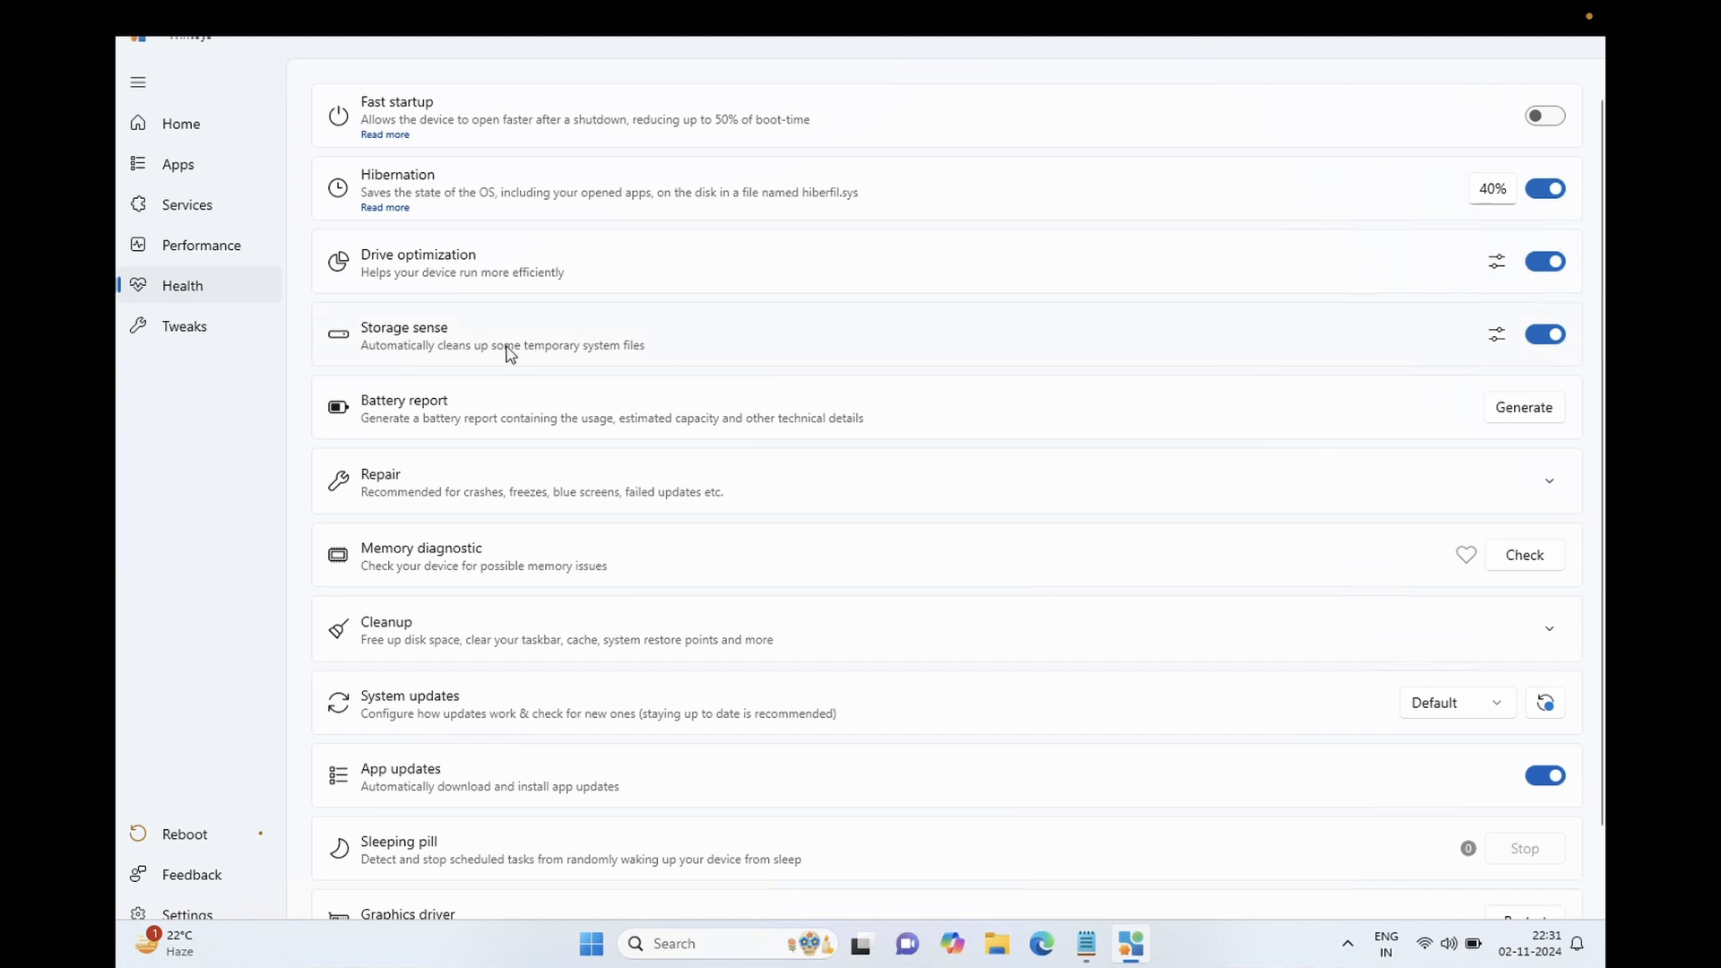
left_click(1496, 335)
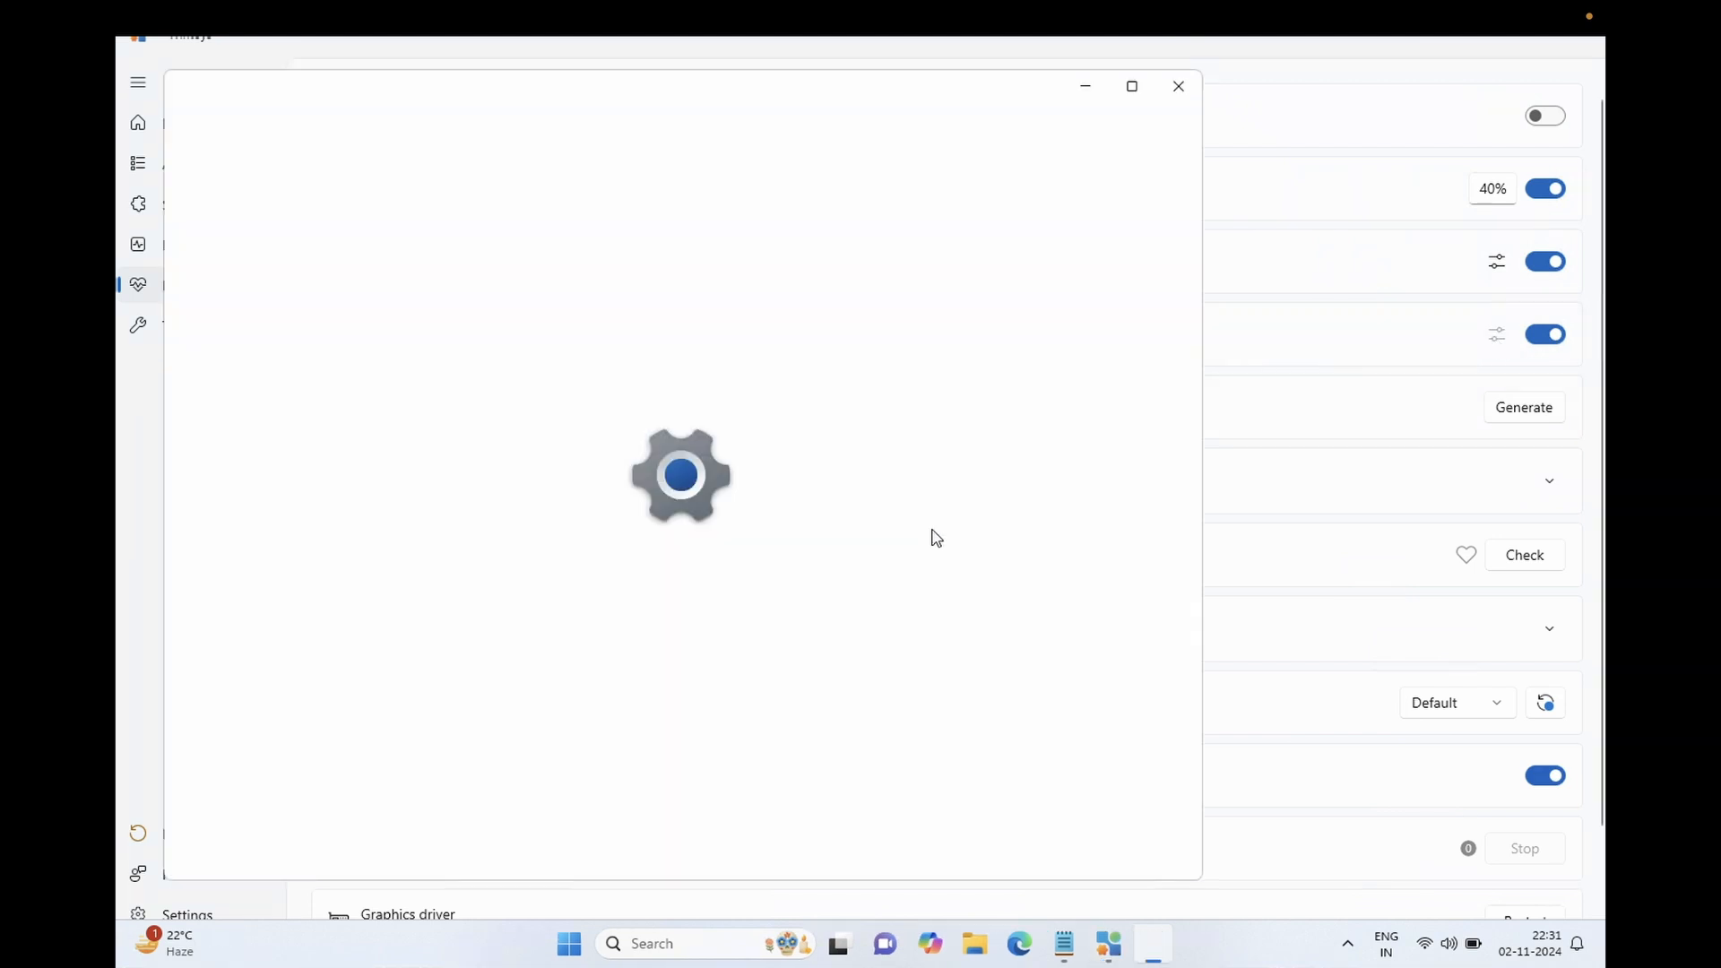
left_click(1180, 101)
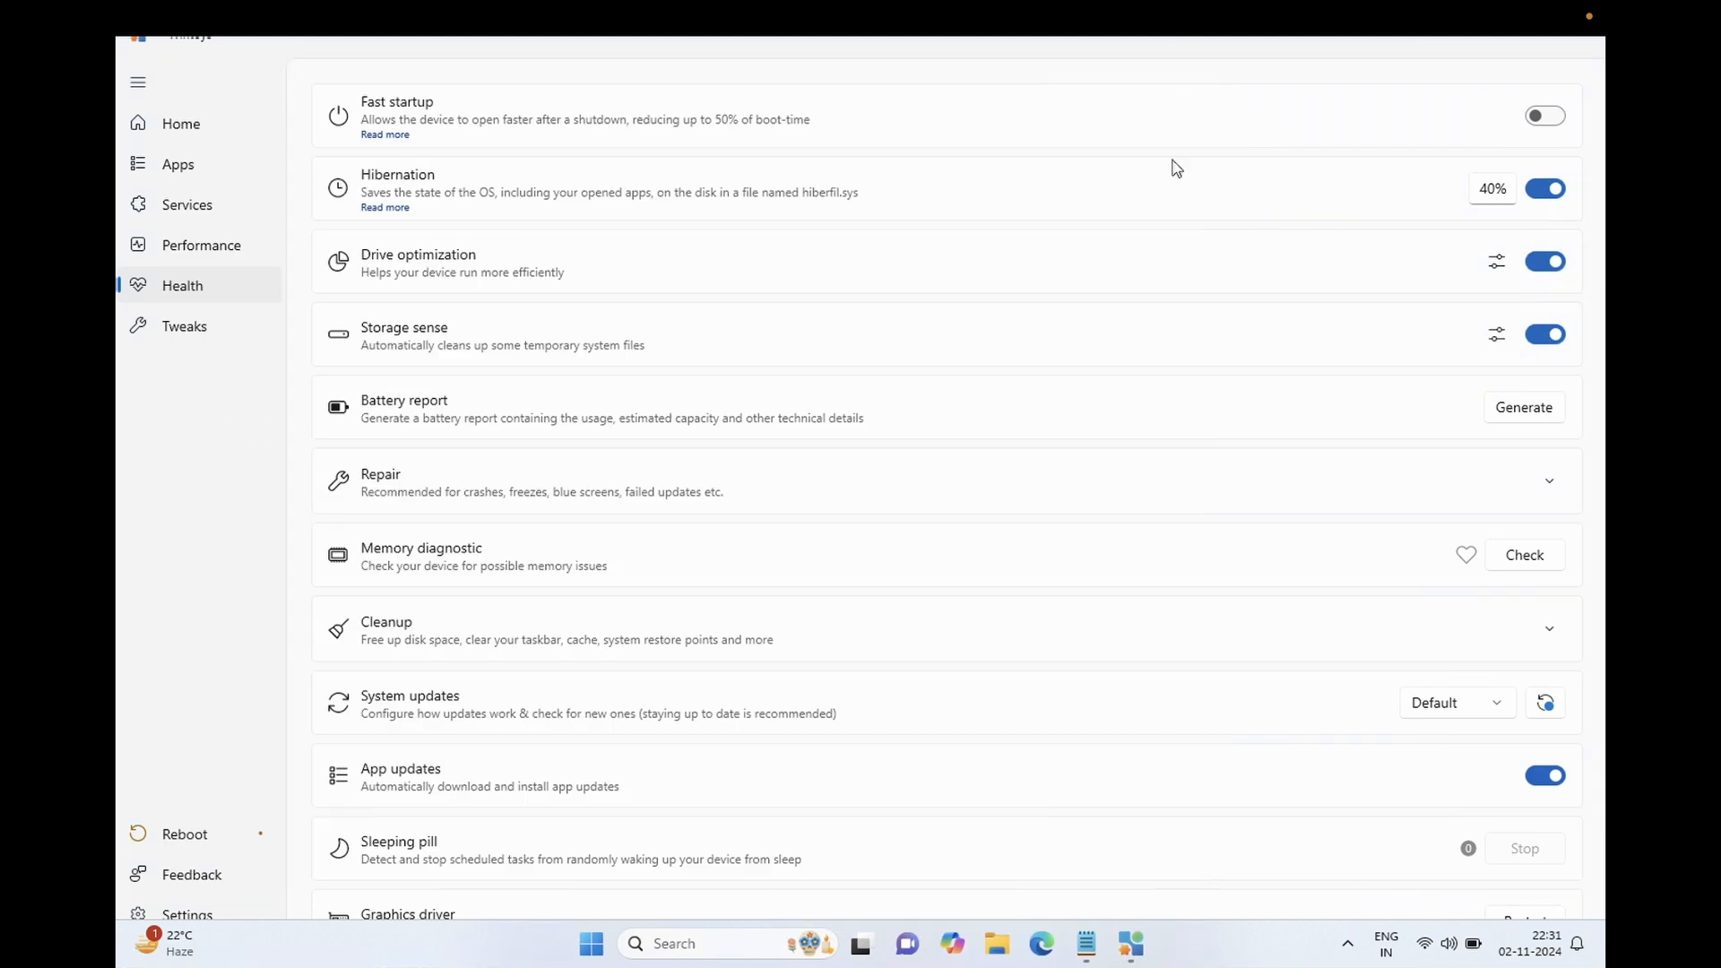
- Expand Repair, select only SFC (System File Checker), and start a scan, then stop it
left_click_drag(1603, 417, 1604, 490)
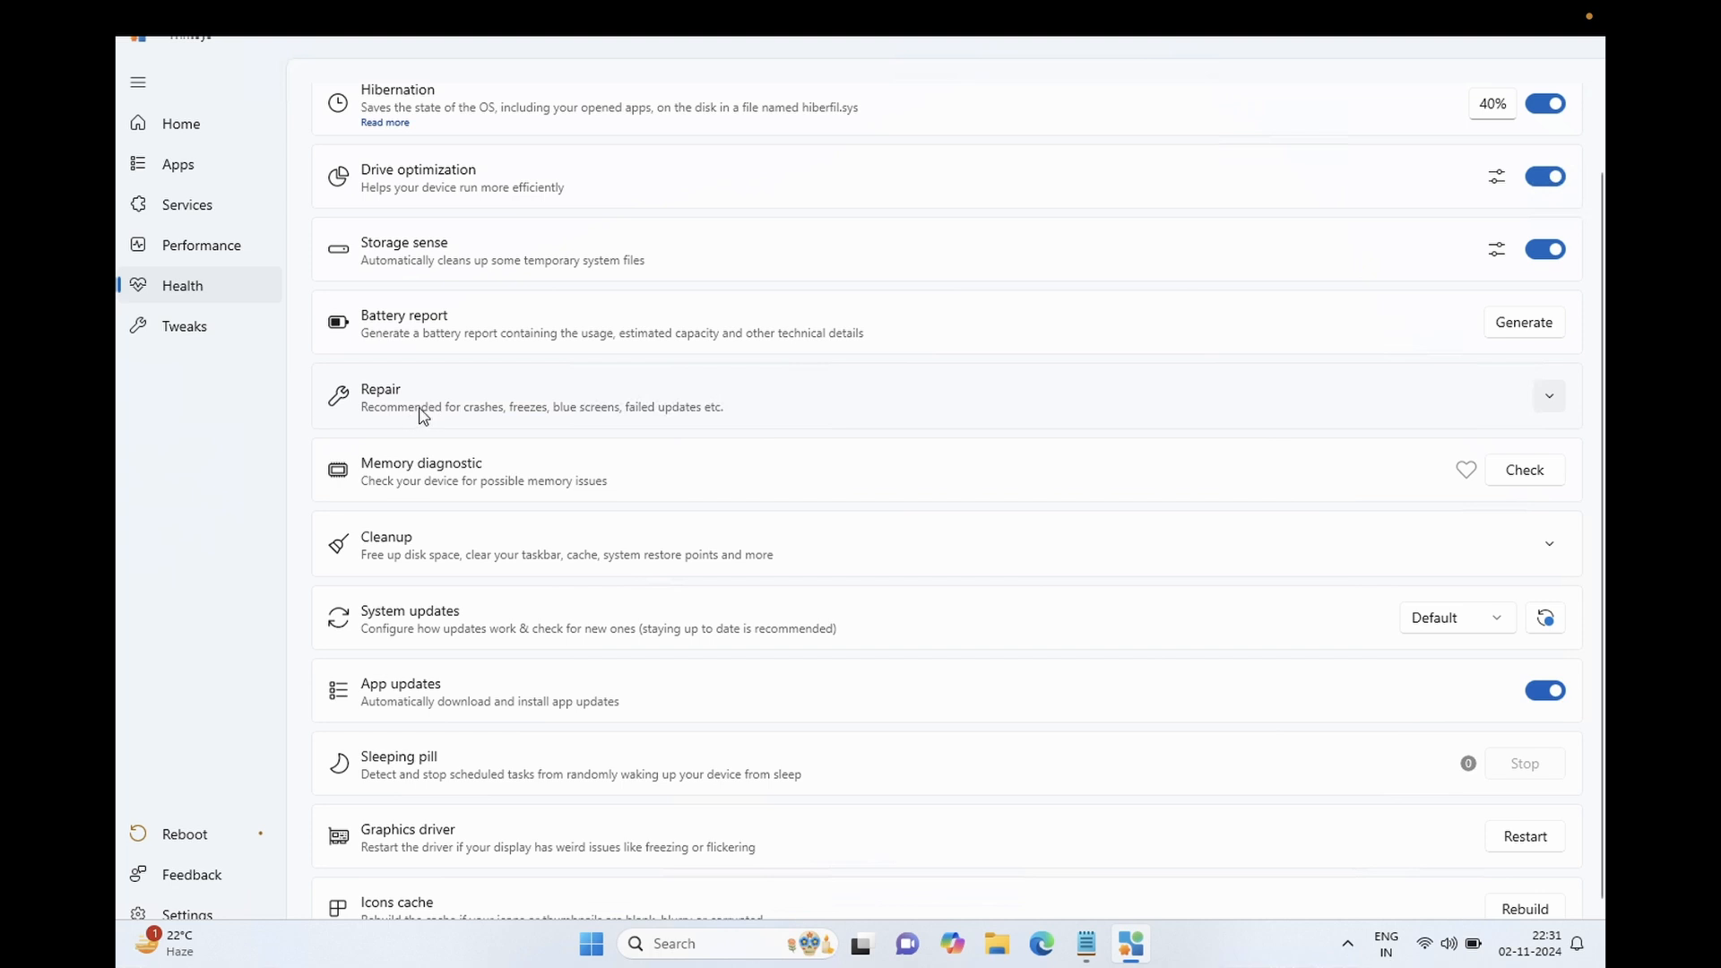
left_click(1549, 397)
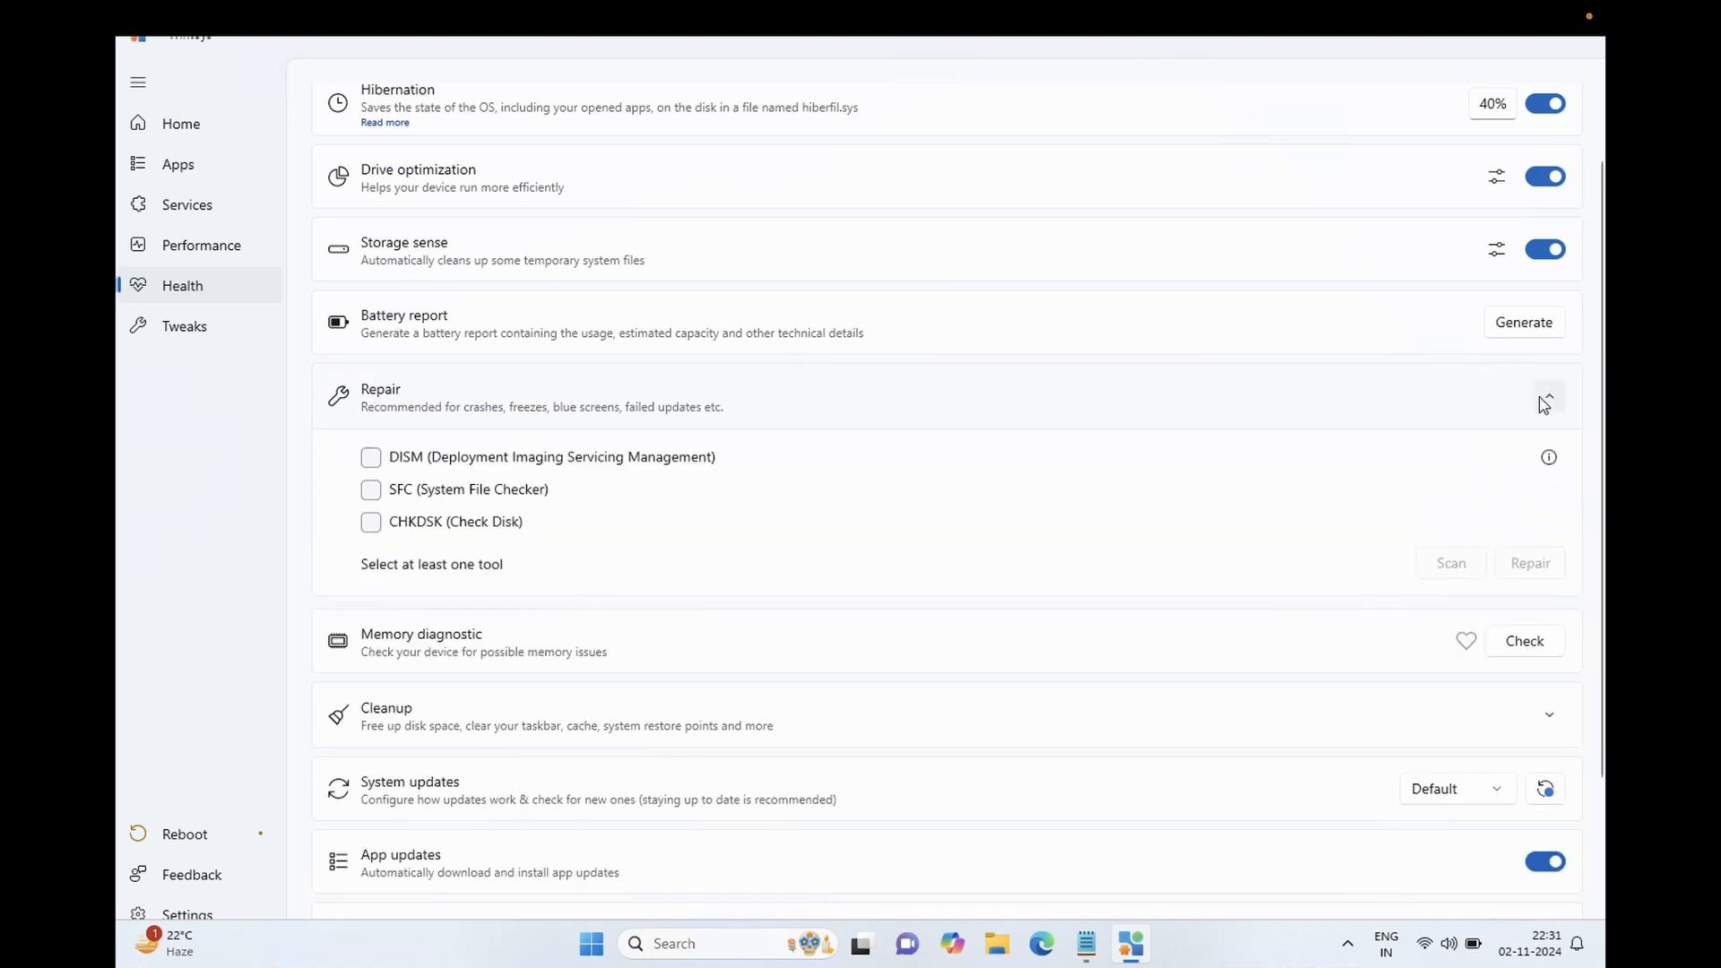
left_click(372, 464)
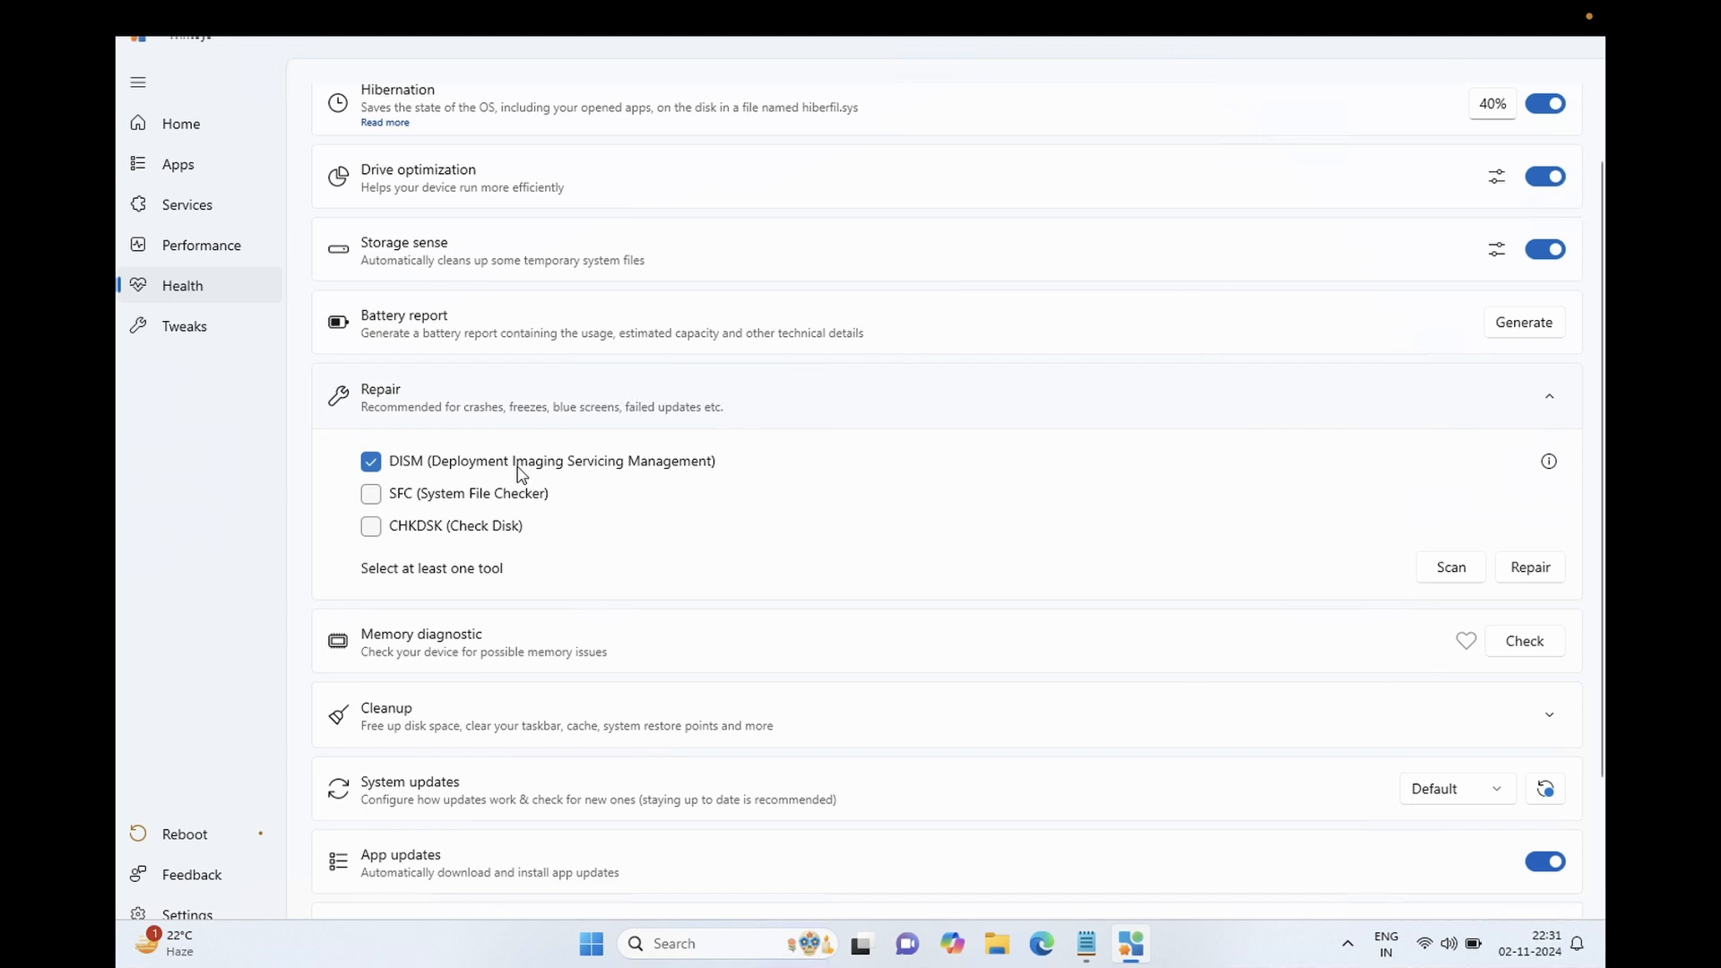
left_click(371, 494)
left_click(372, 527)
left_click(371, 462)
left_click(371, 526)
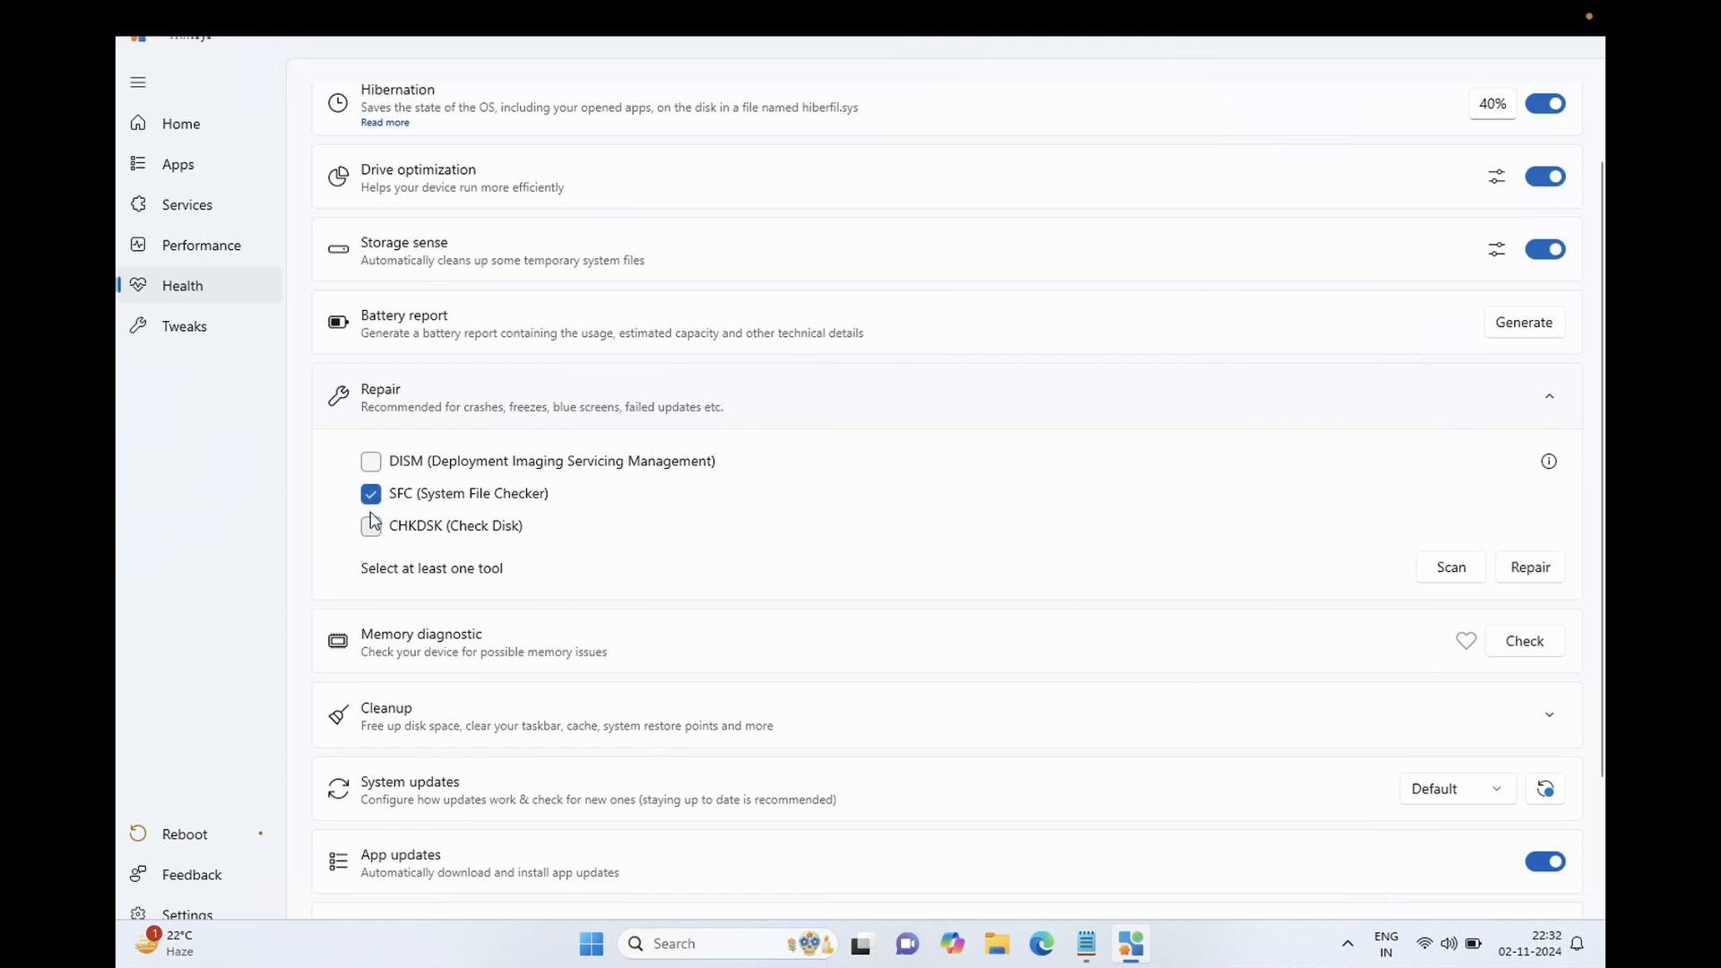
left_click(1451, 580)
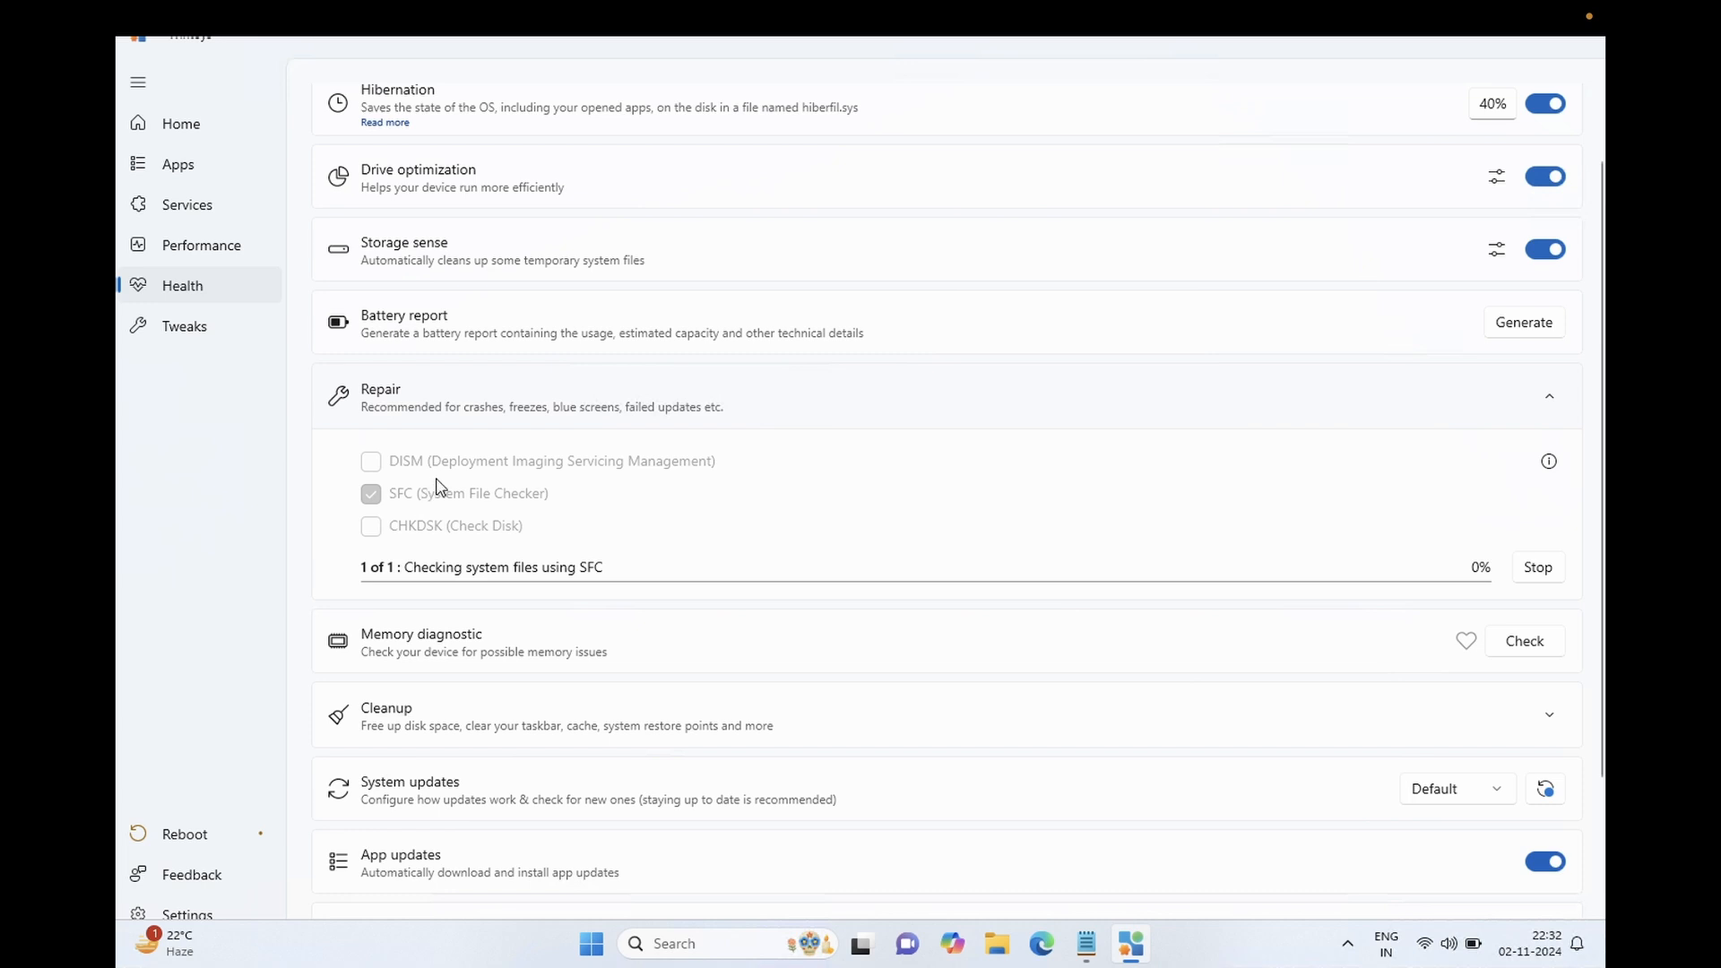
left_click(1536, 572)
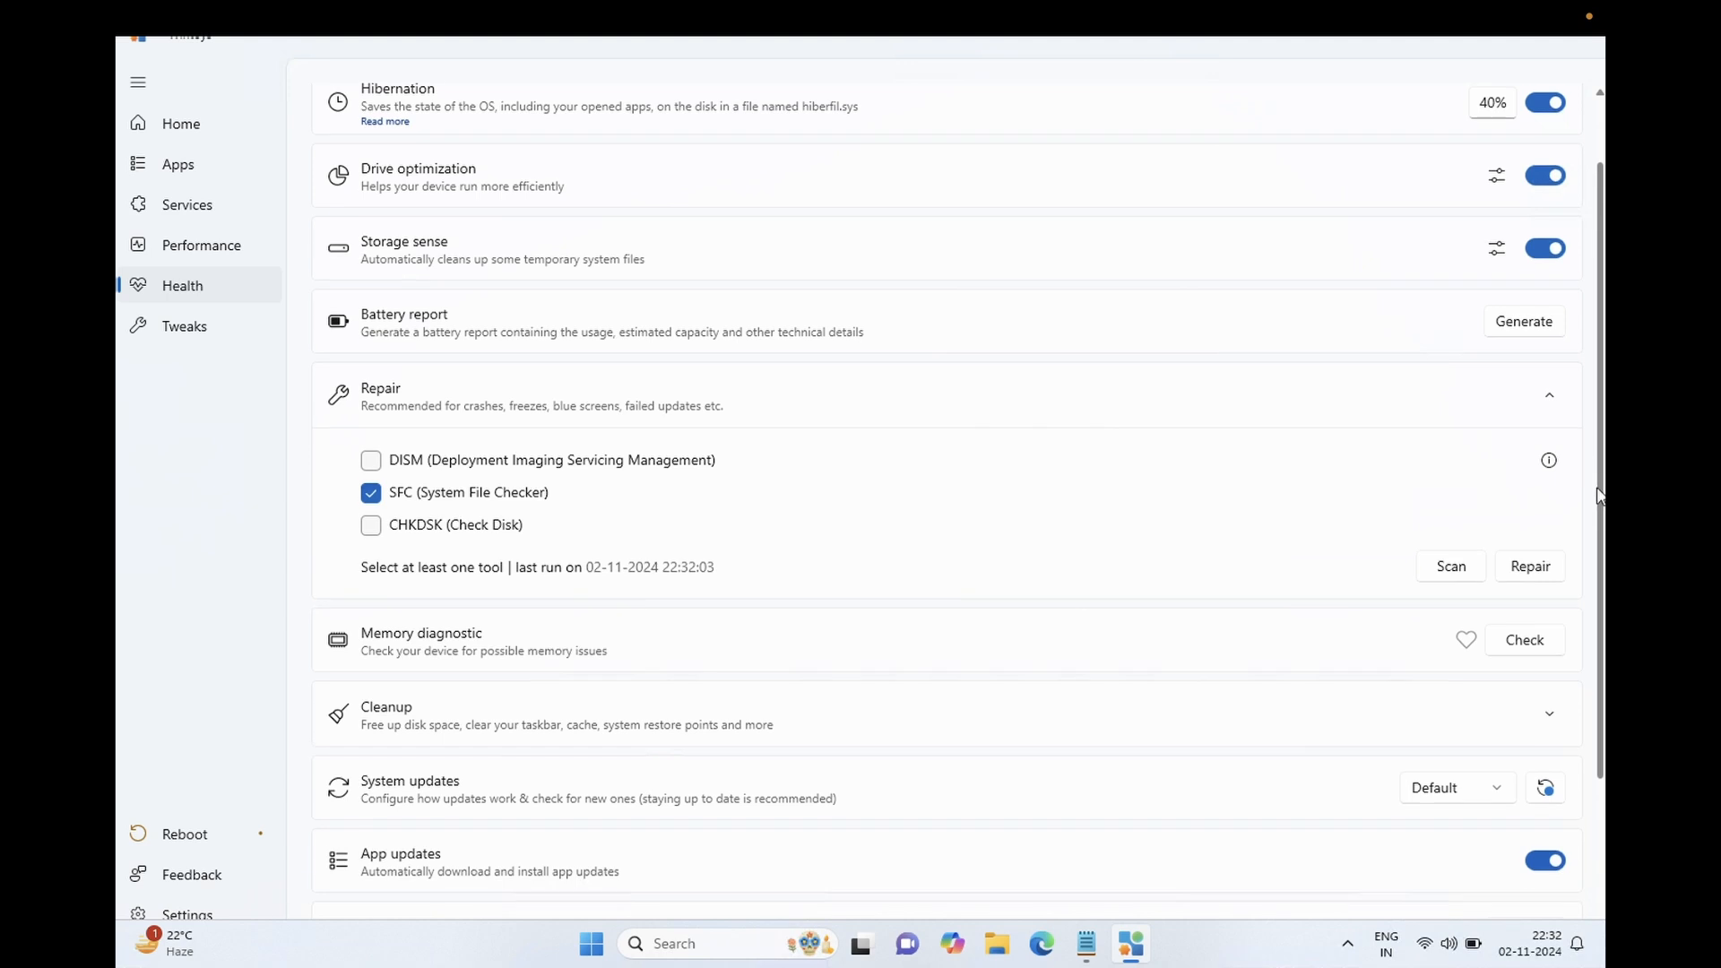
- Expand Cleanup and delete the system junk in Temporary files, Windows updates, Error files, Error reports, DirectX cache and Defender
scroll(1599, 512, "down", 1)
scroll(1599, 513, "down", 1)
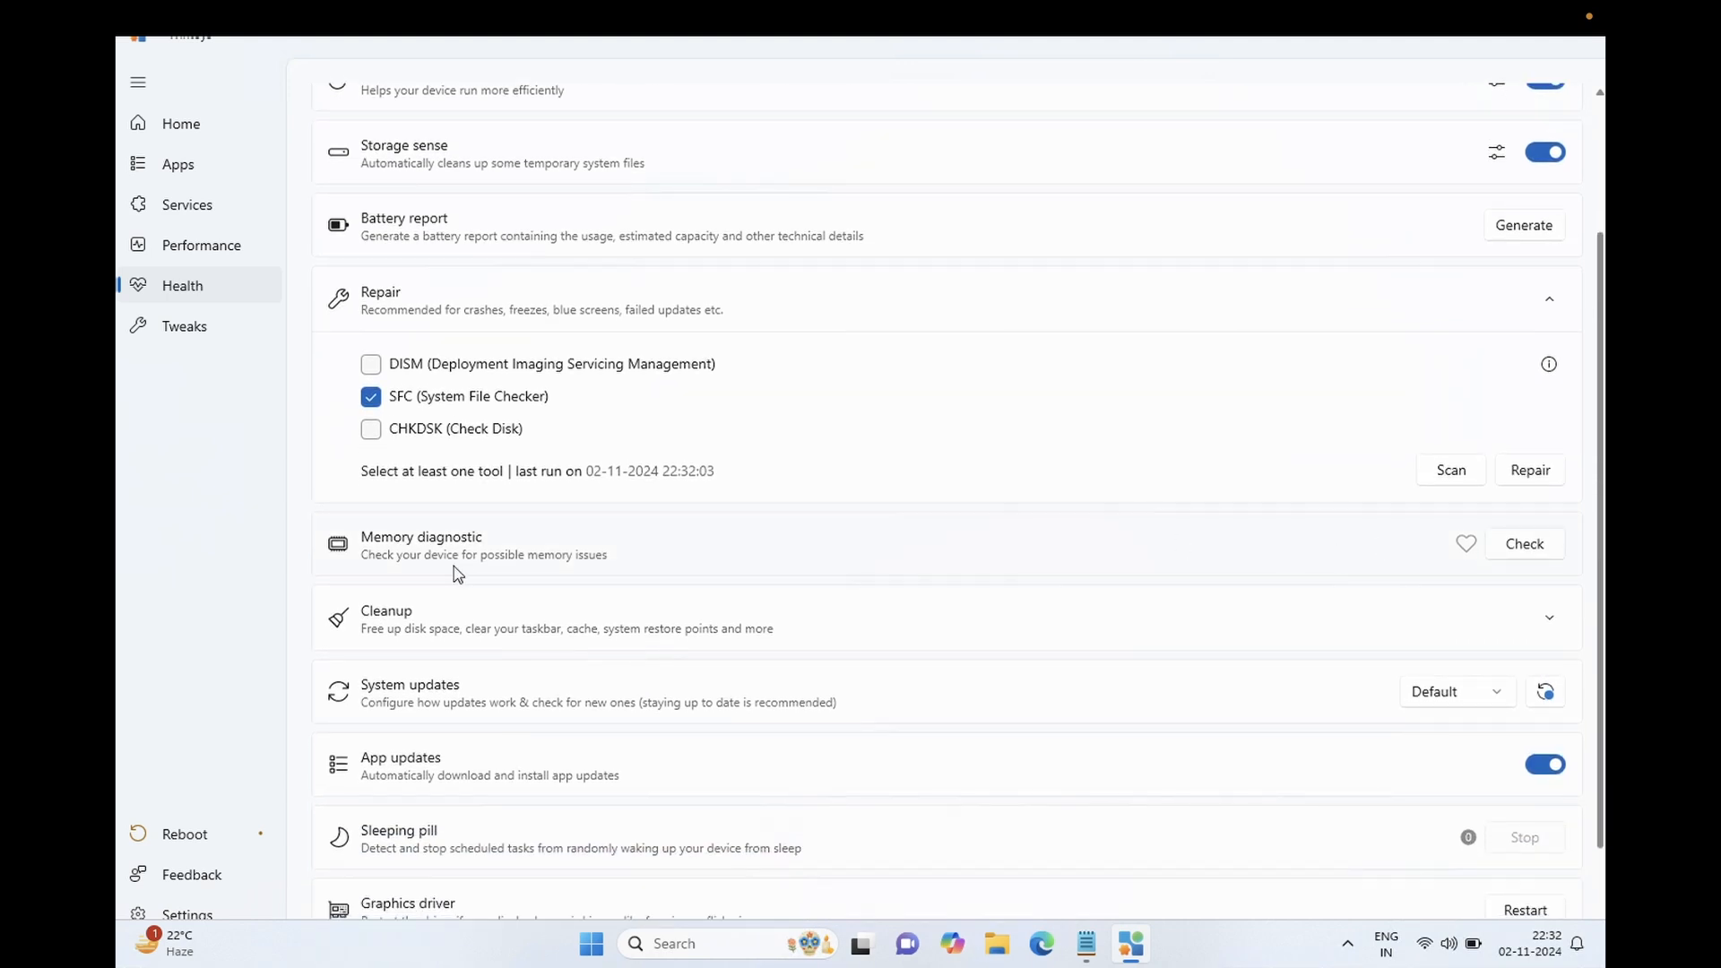
left_click(1550, 621)
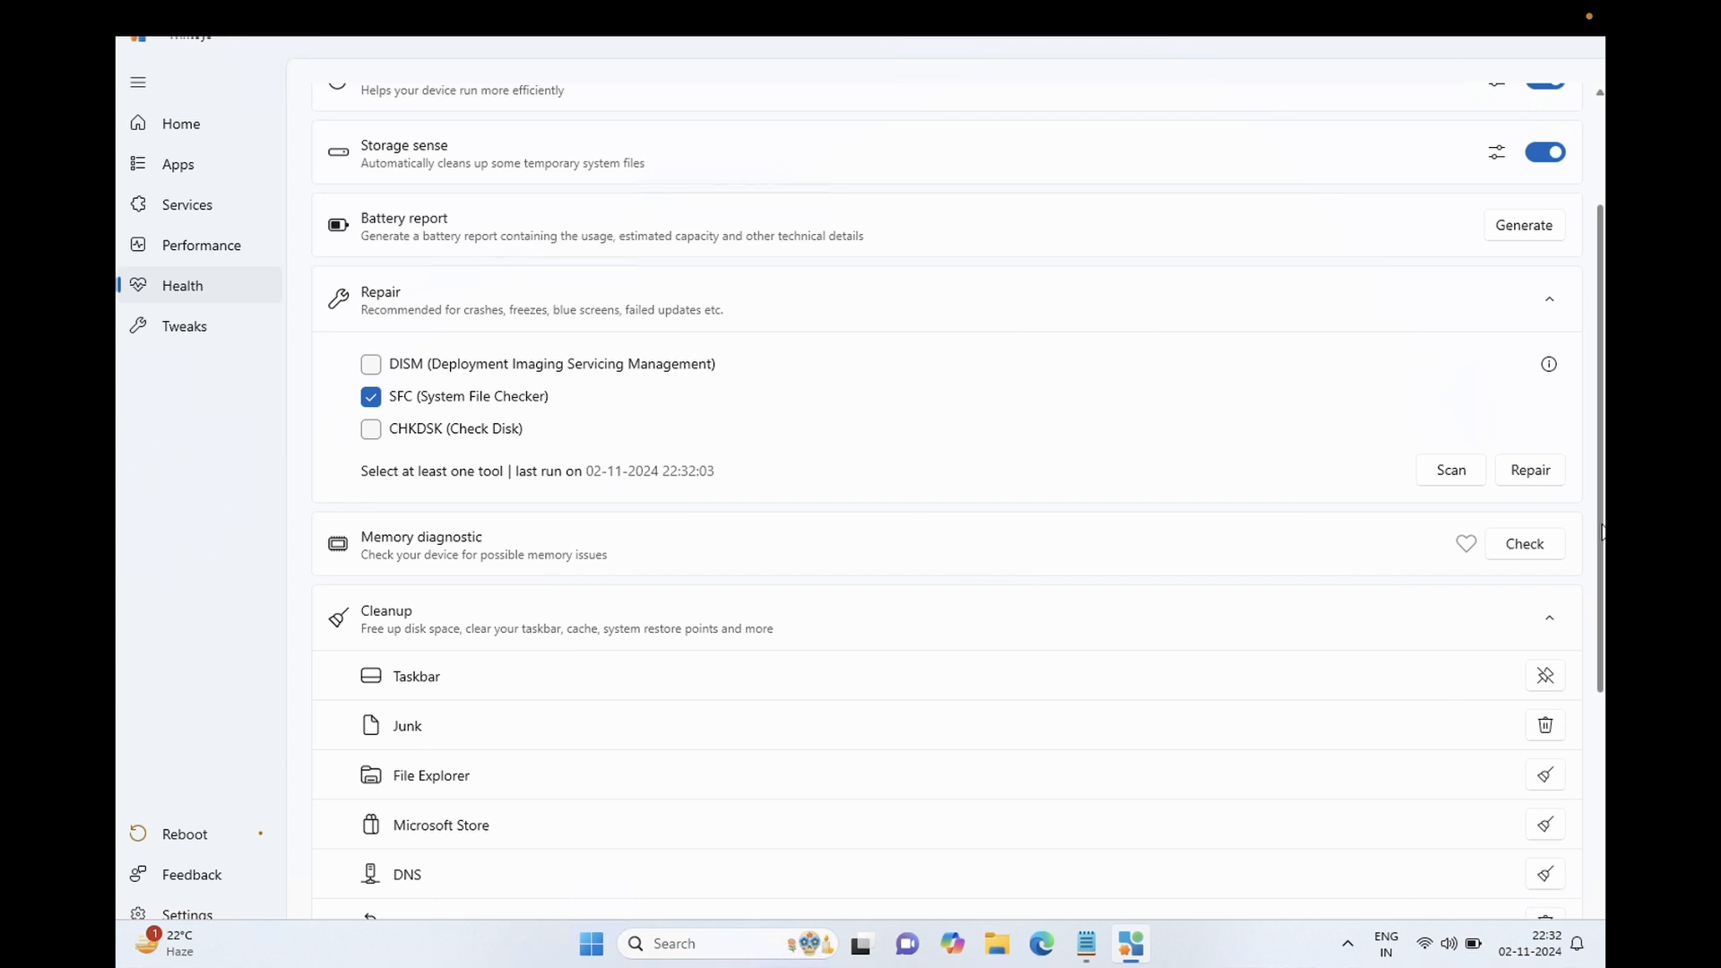
scroll(1602, 532, "down", 4)
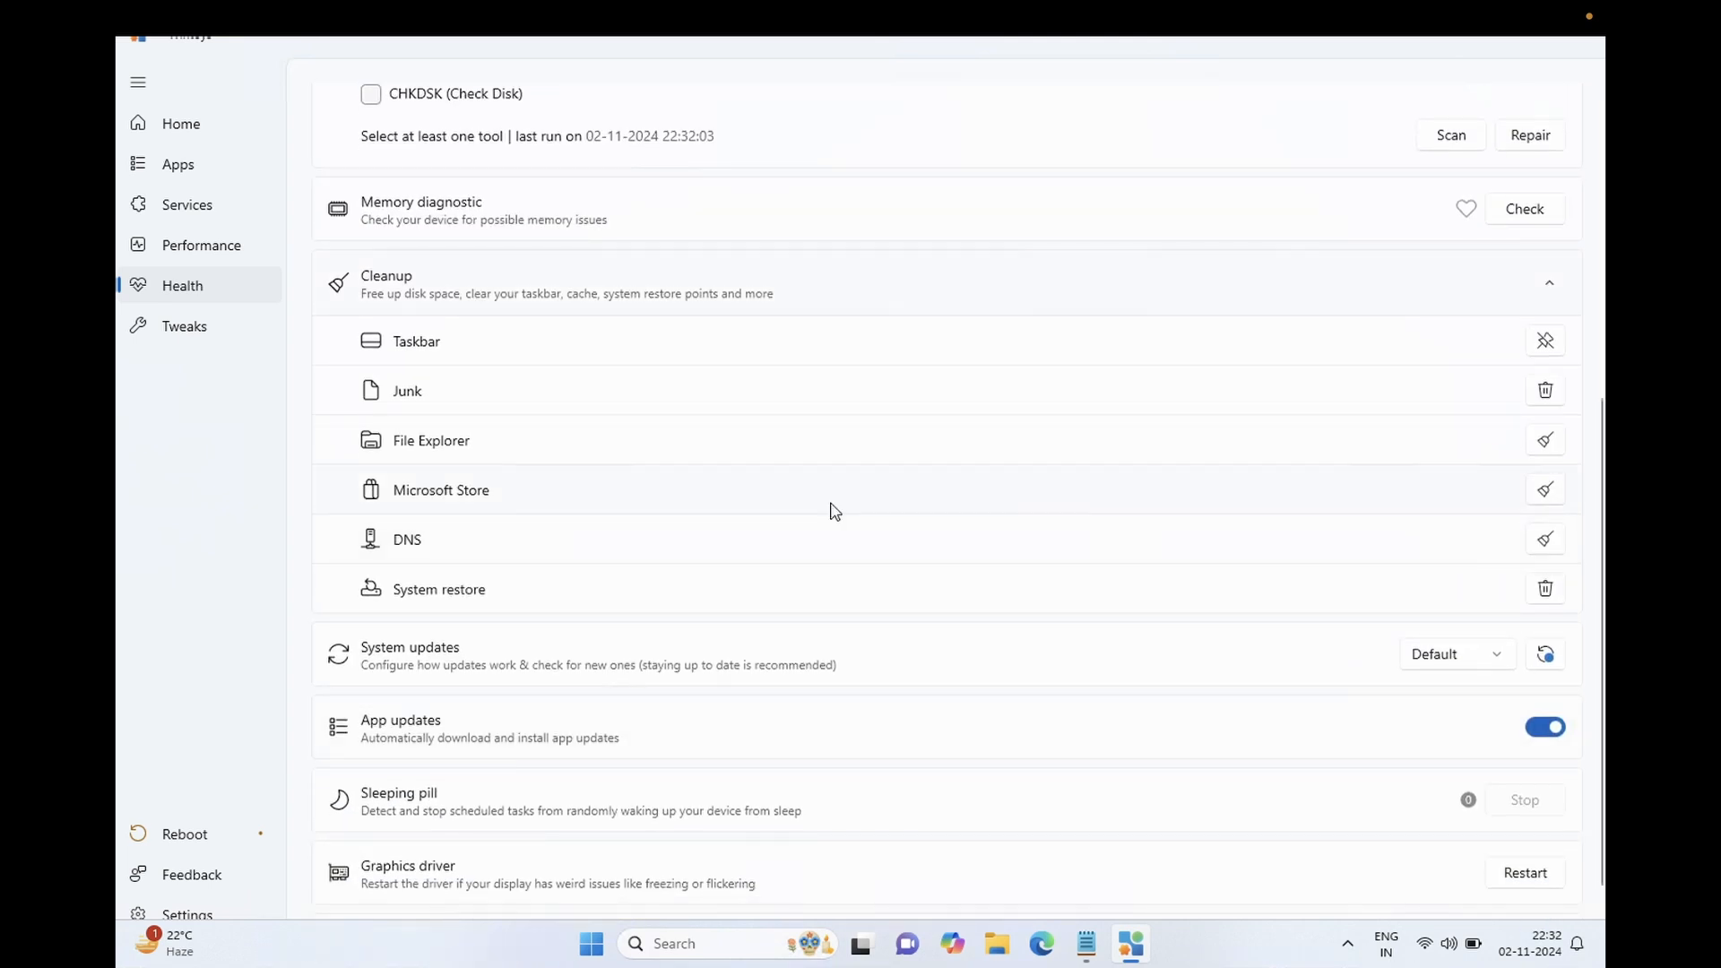
left_click(1546, 392)
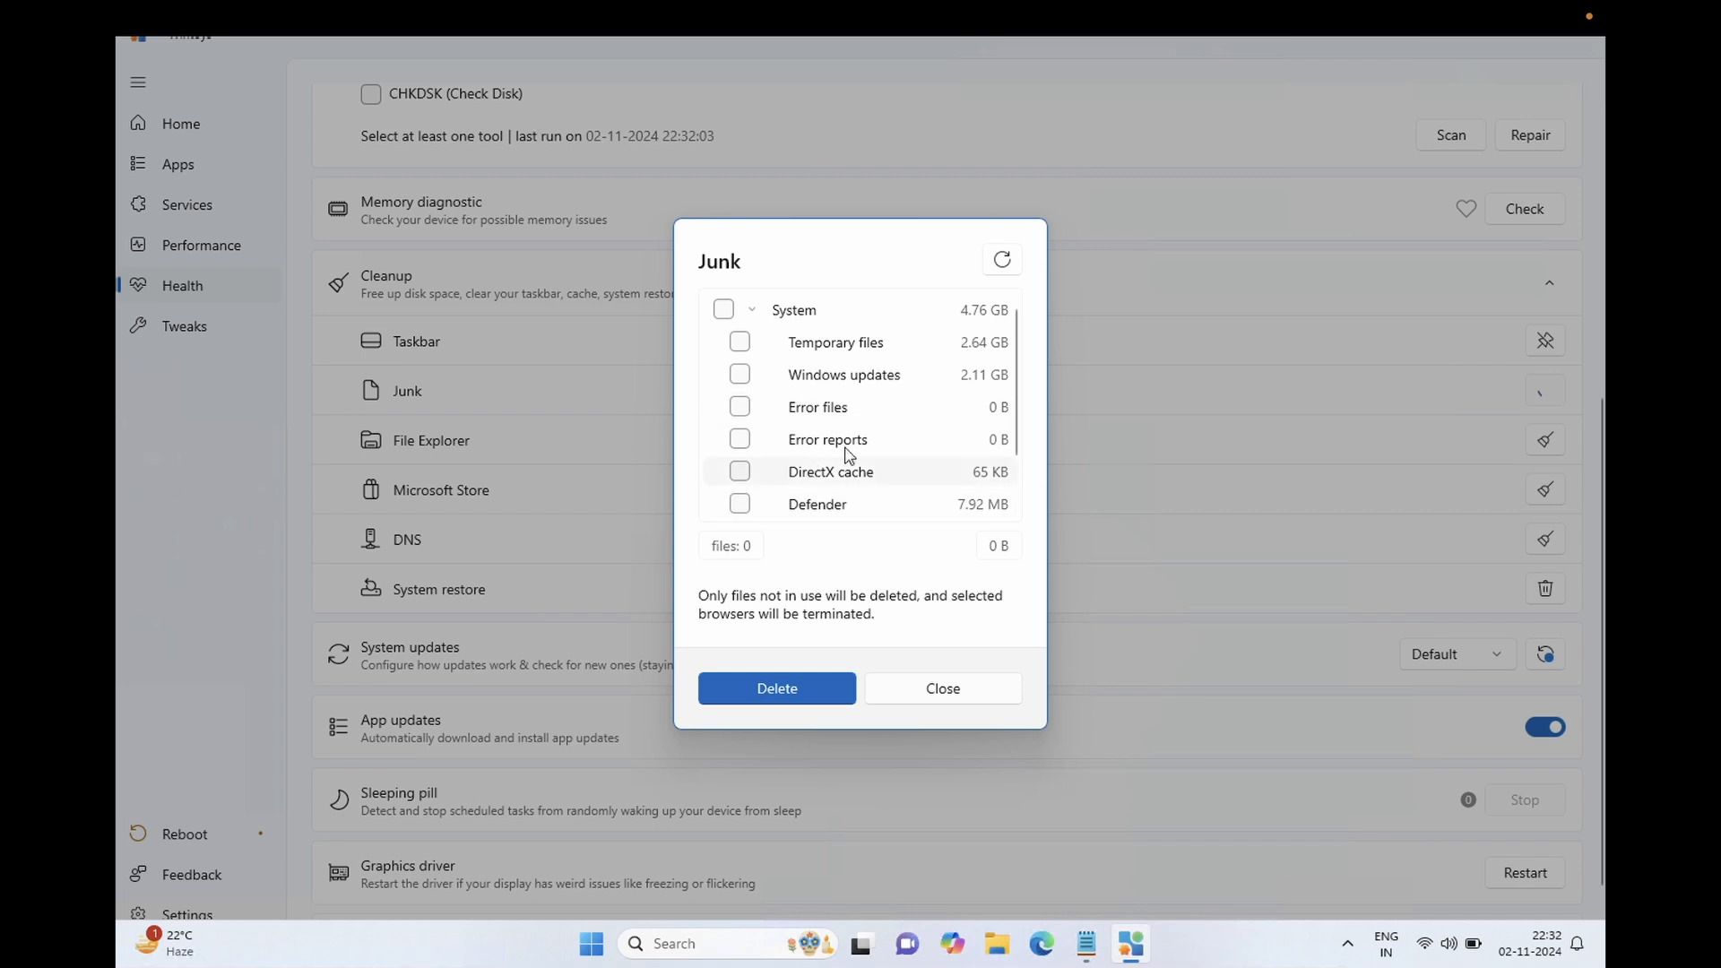
left_click(750, 346)
left_click(740, 377)
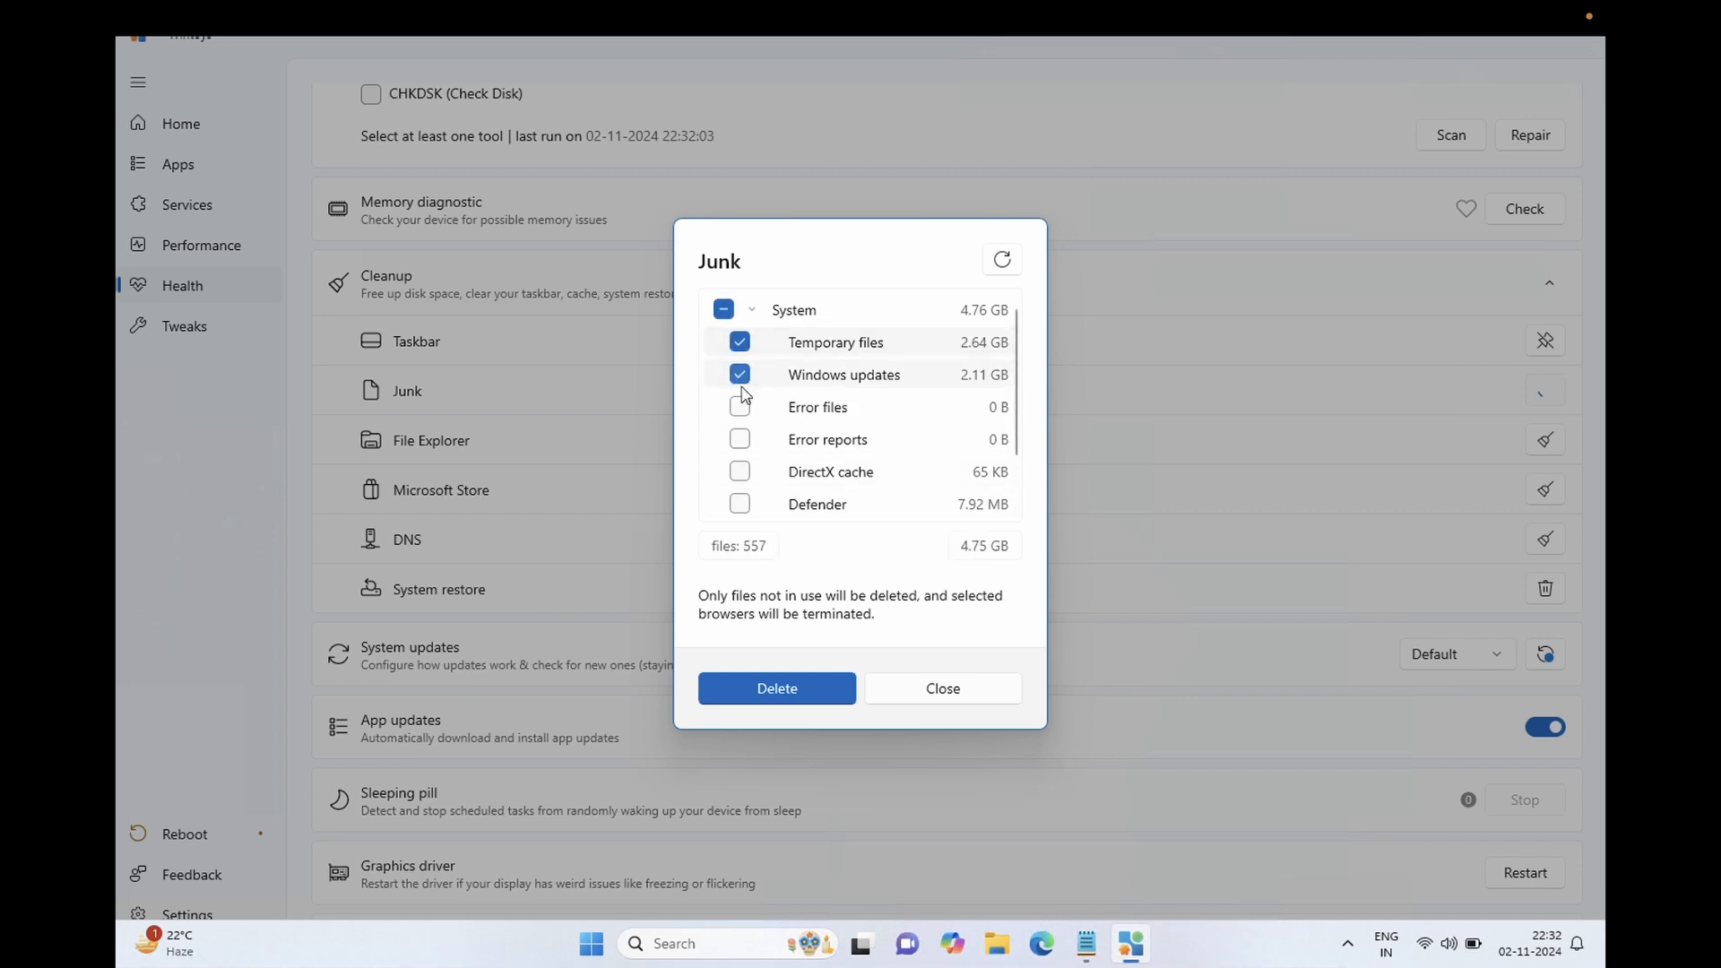
left_click(740, 408)
left_click(741, 440)
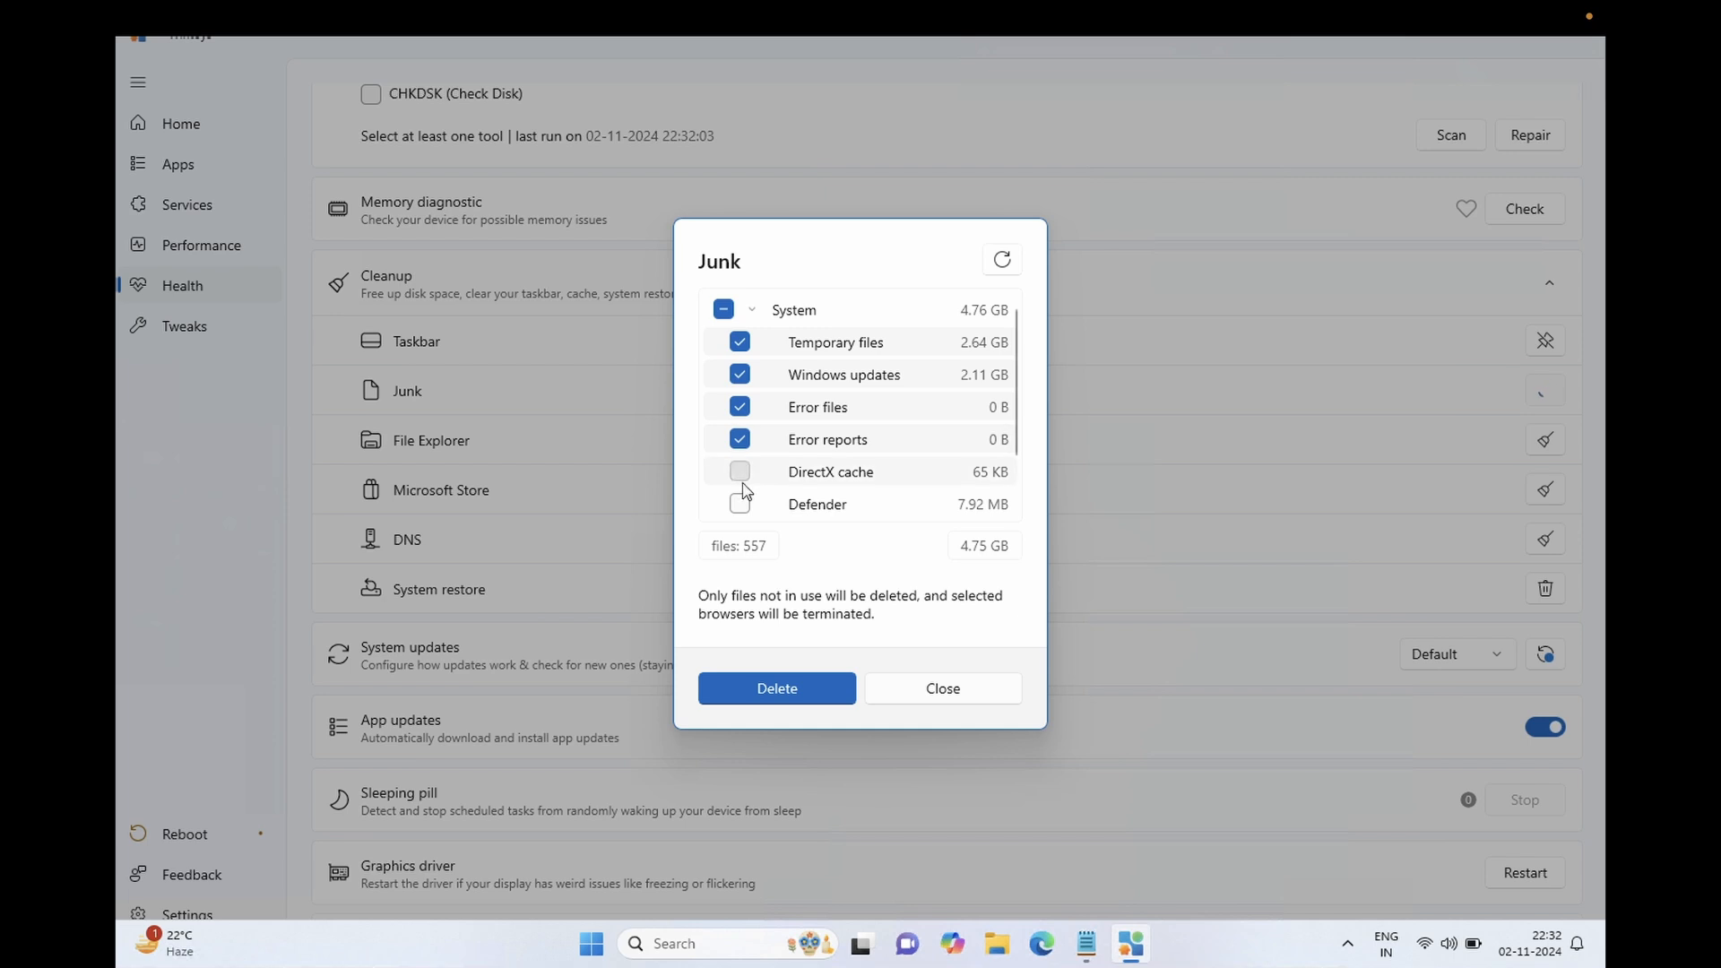
left_click(739, 471)
left_click(739, 503)
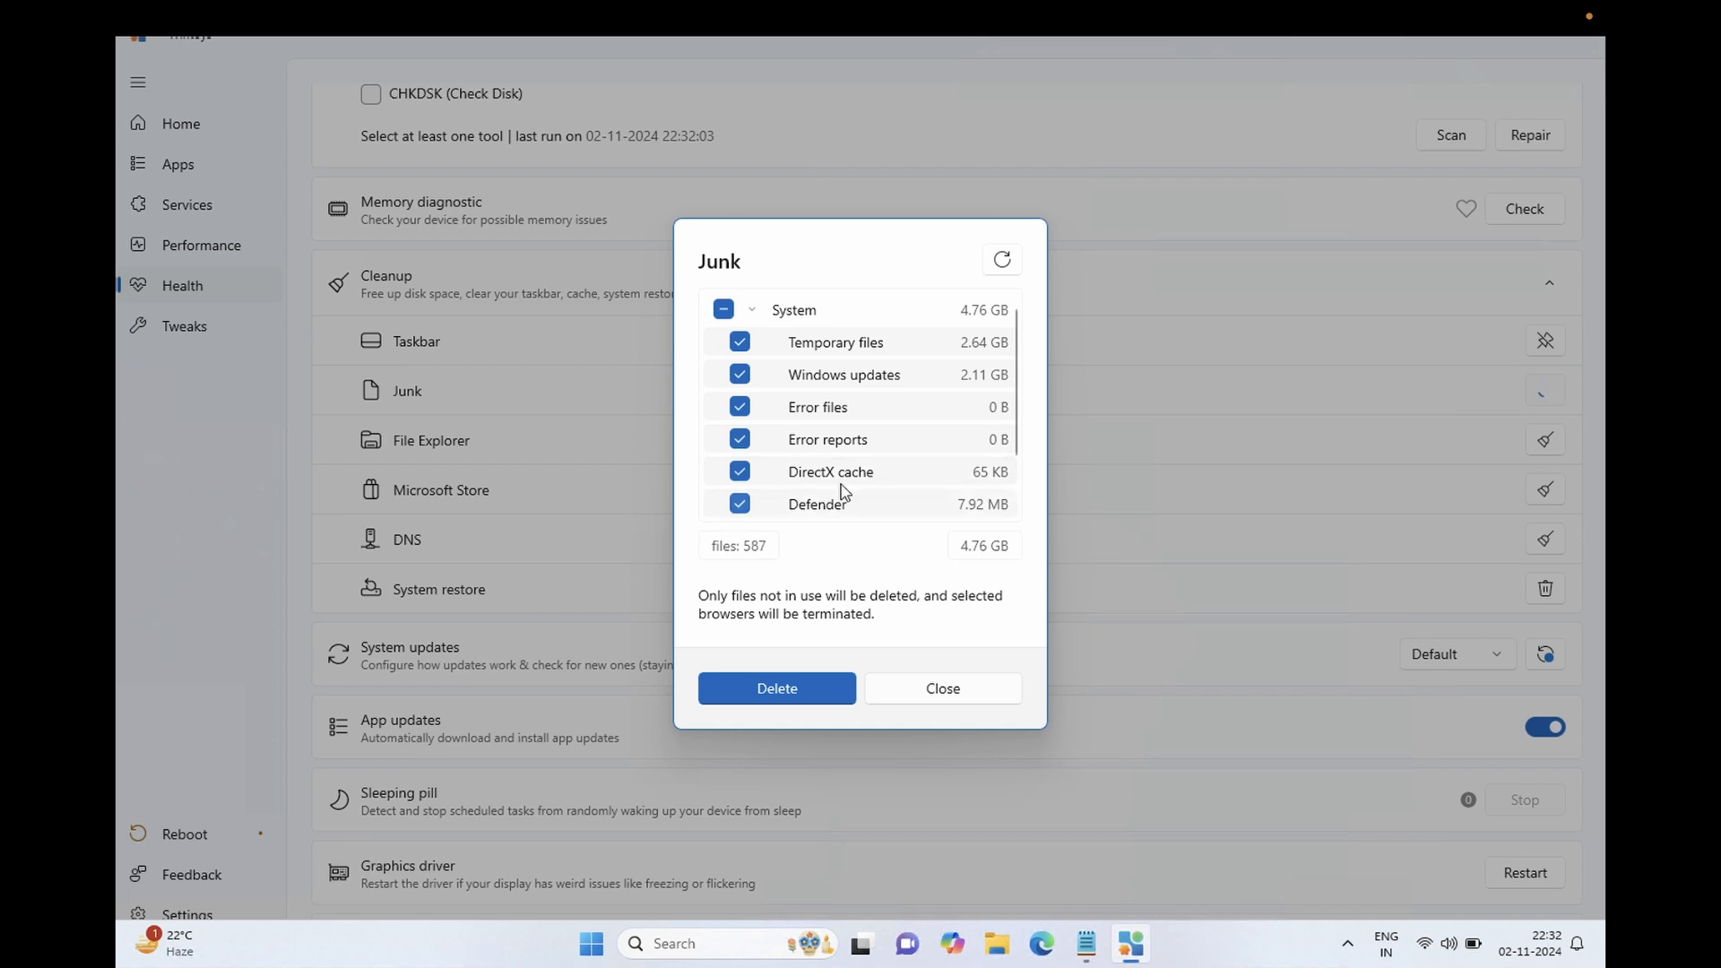
left_click(795, 690)
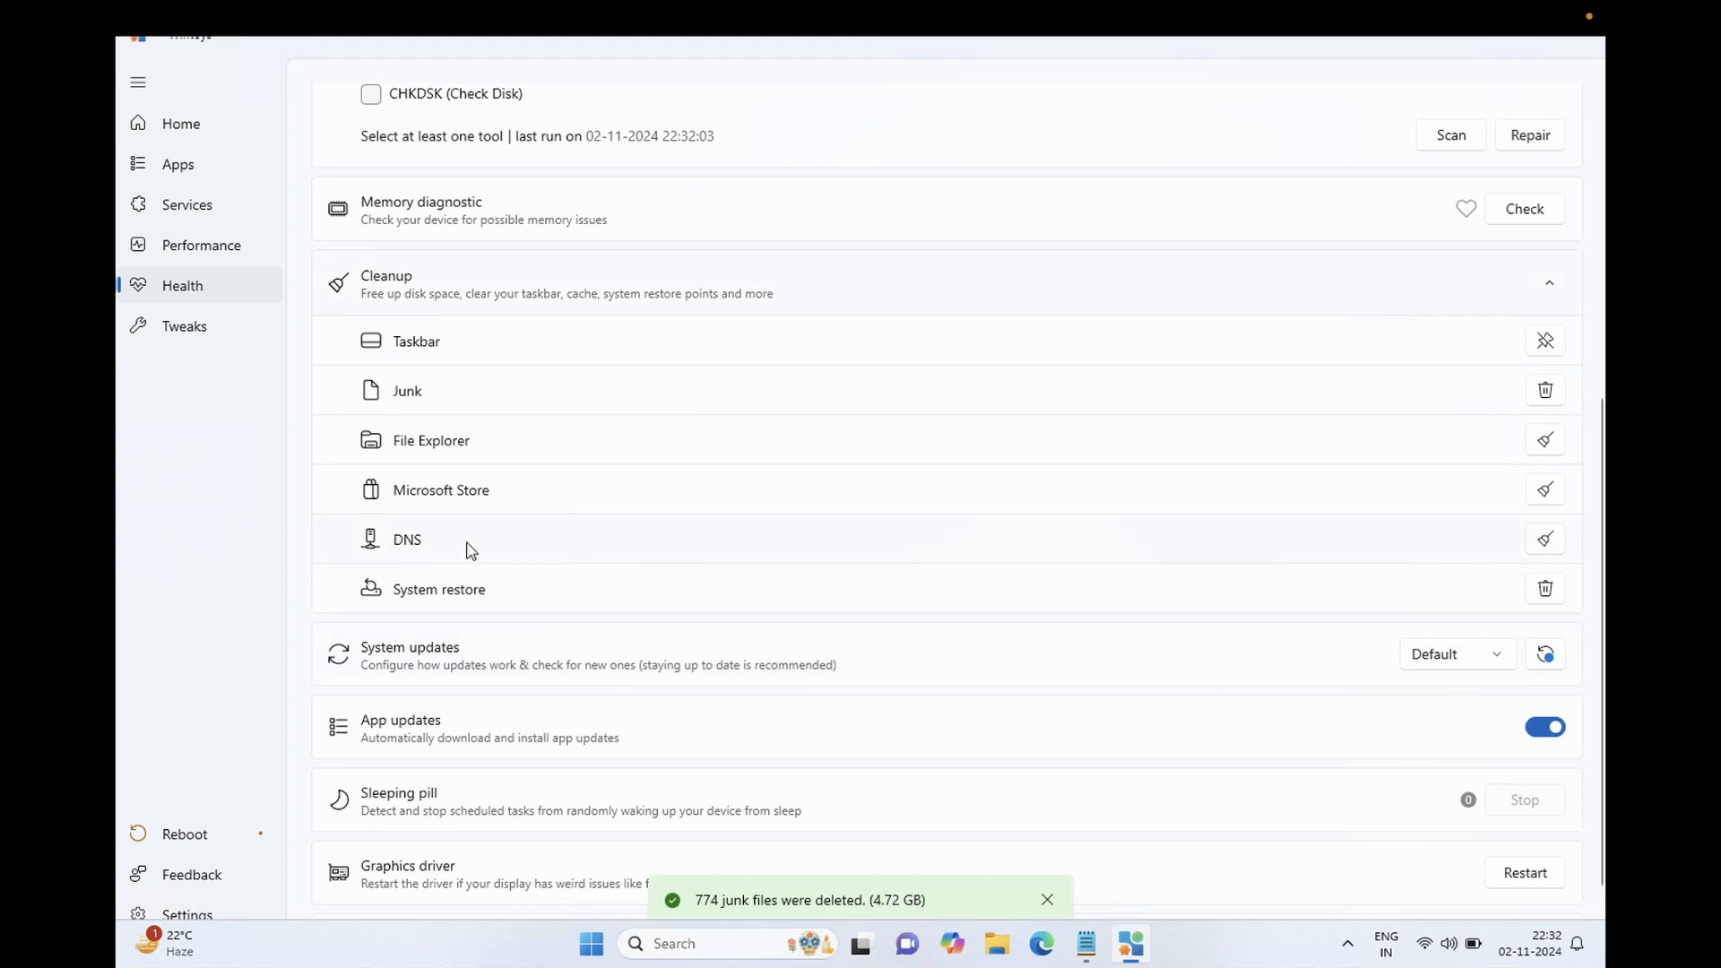
- Clear the Microsoft Store cache and the File Explorer history, and collapse Cleanup
left_click(1544, 488)
left_click(796, 536)
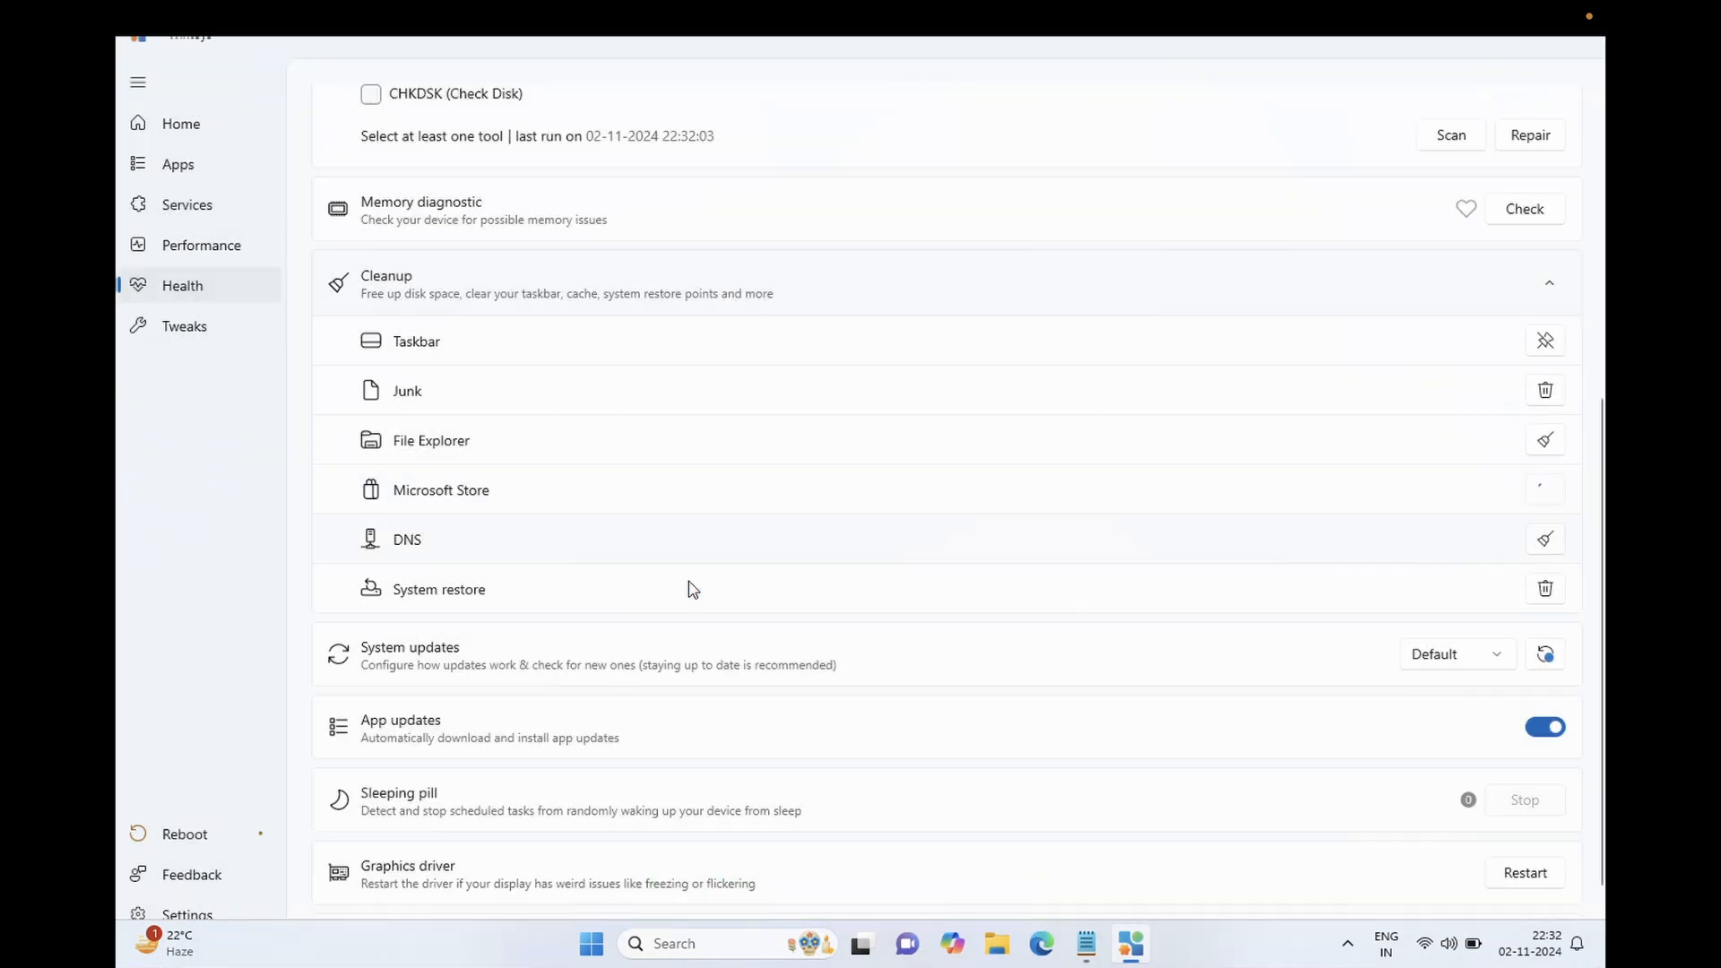
left_click(1546, 441)
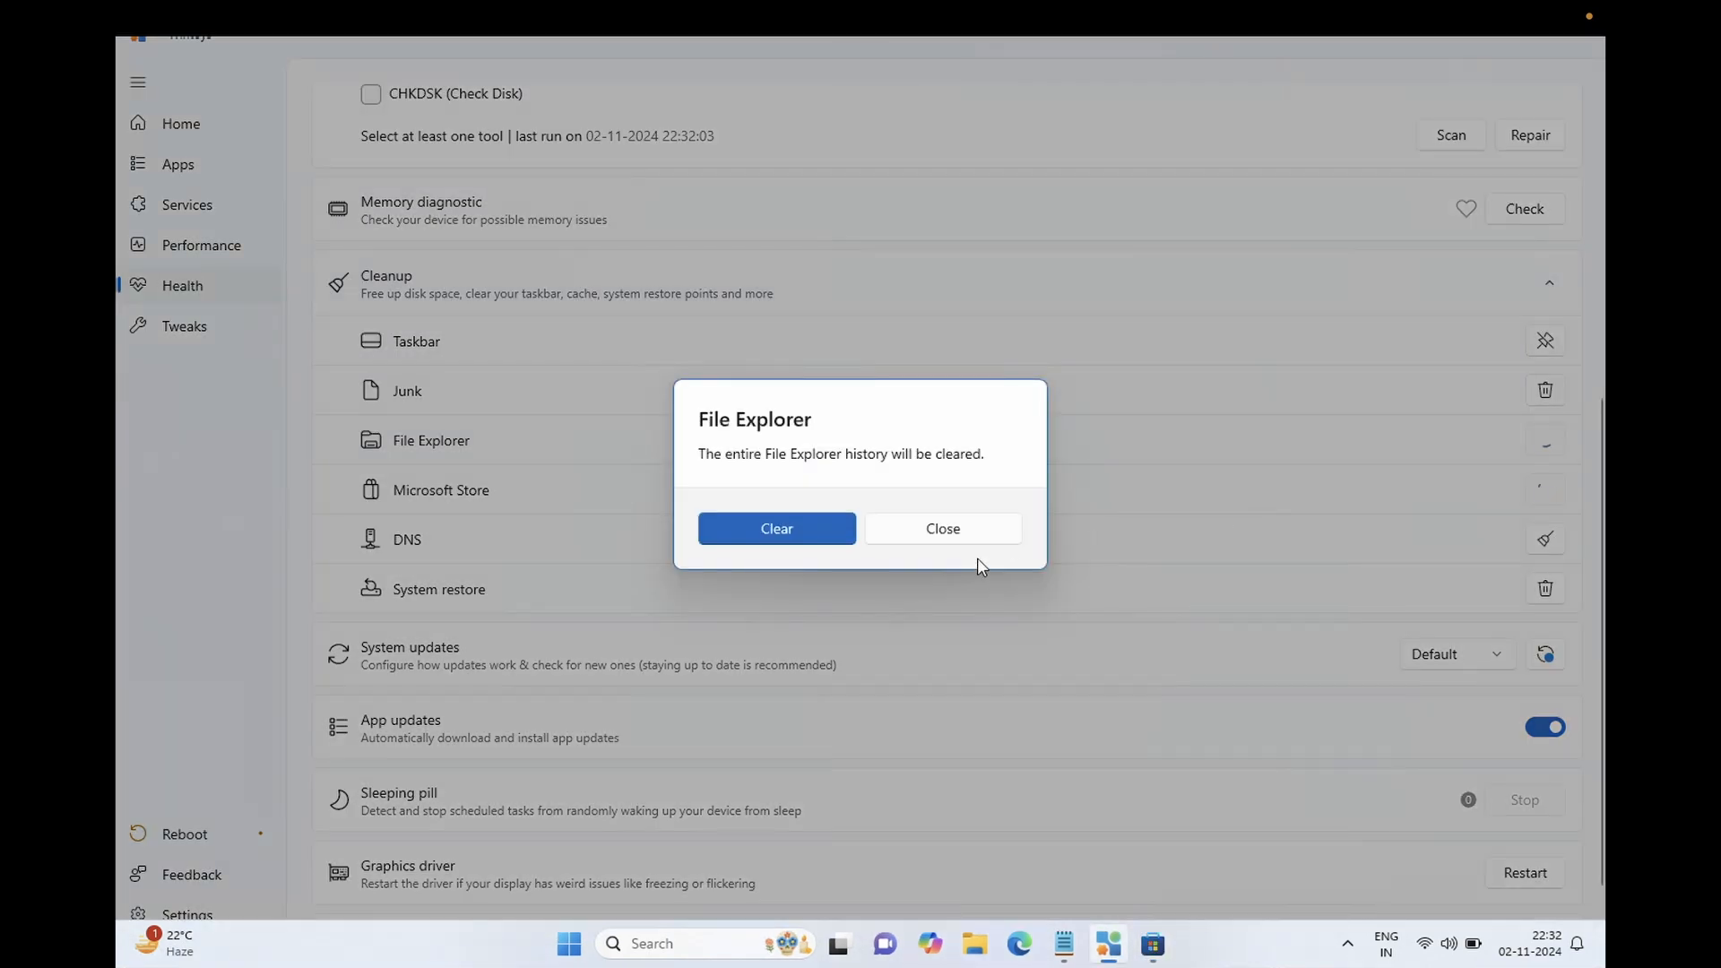
left_click(795, 538)
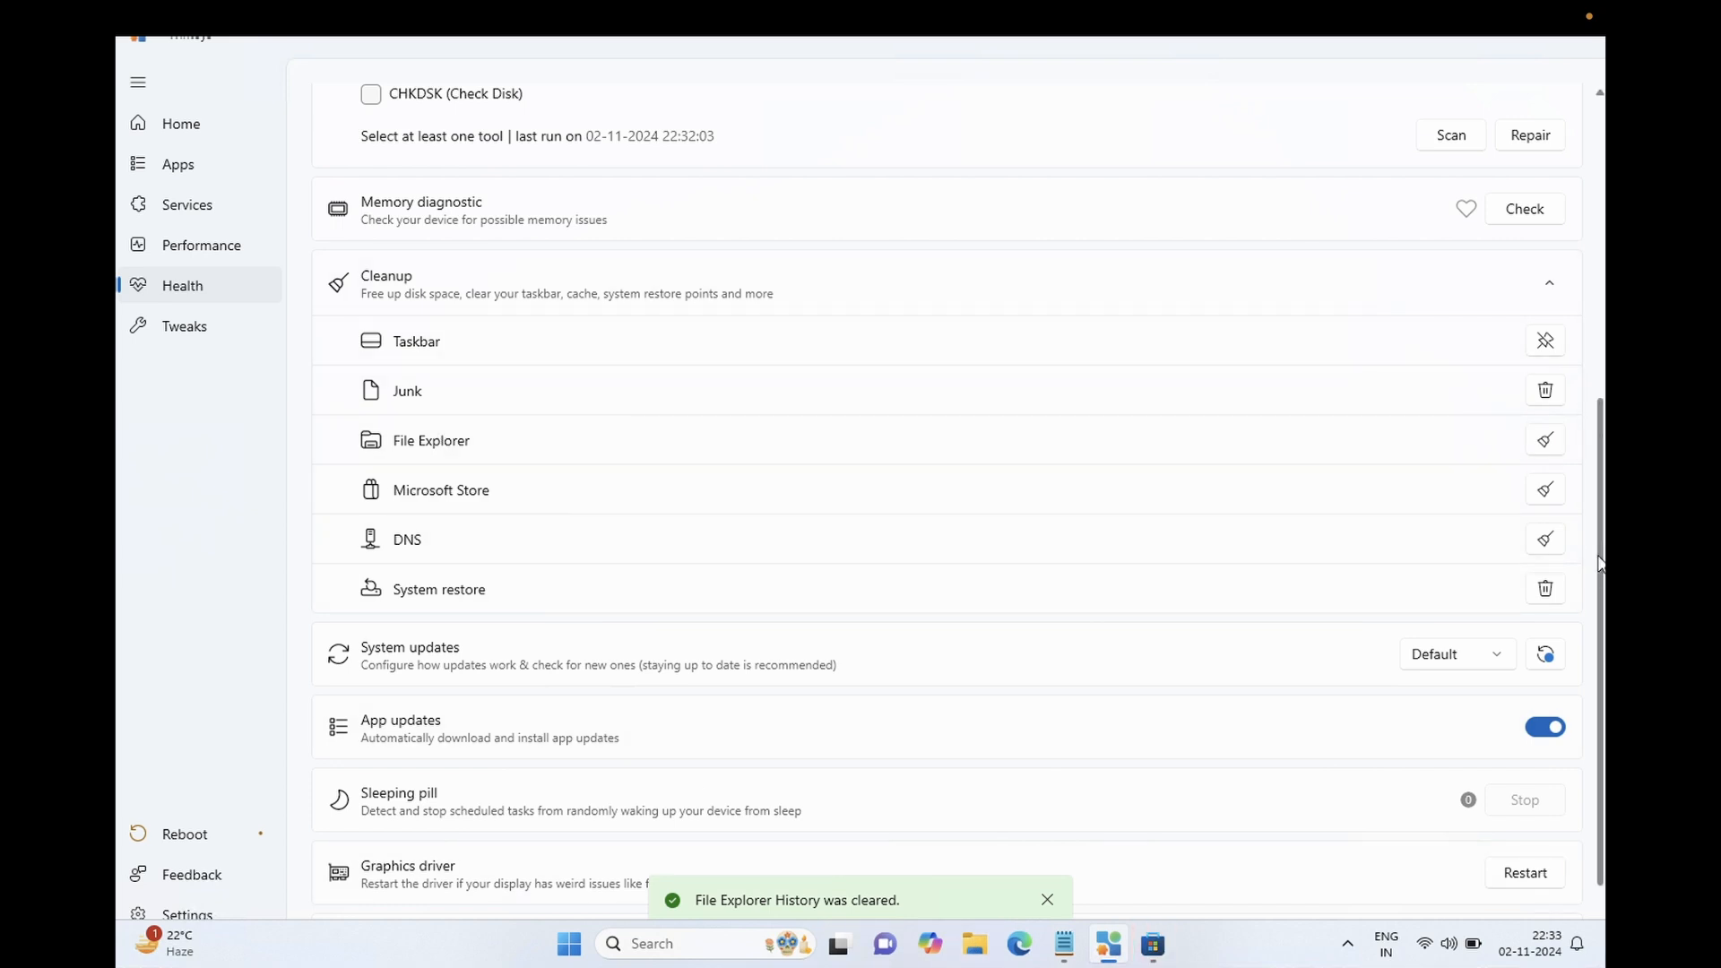
scroll(1603, 570, "down", 1)
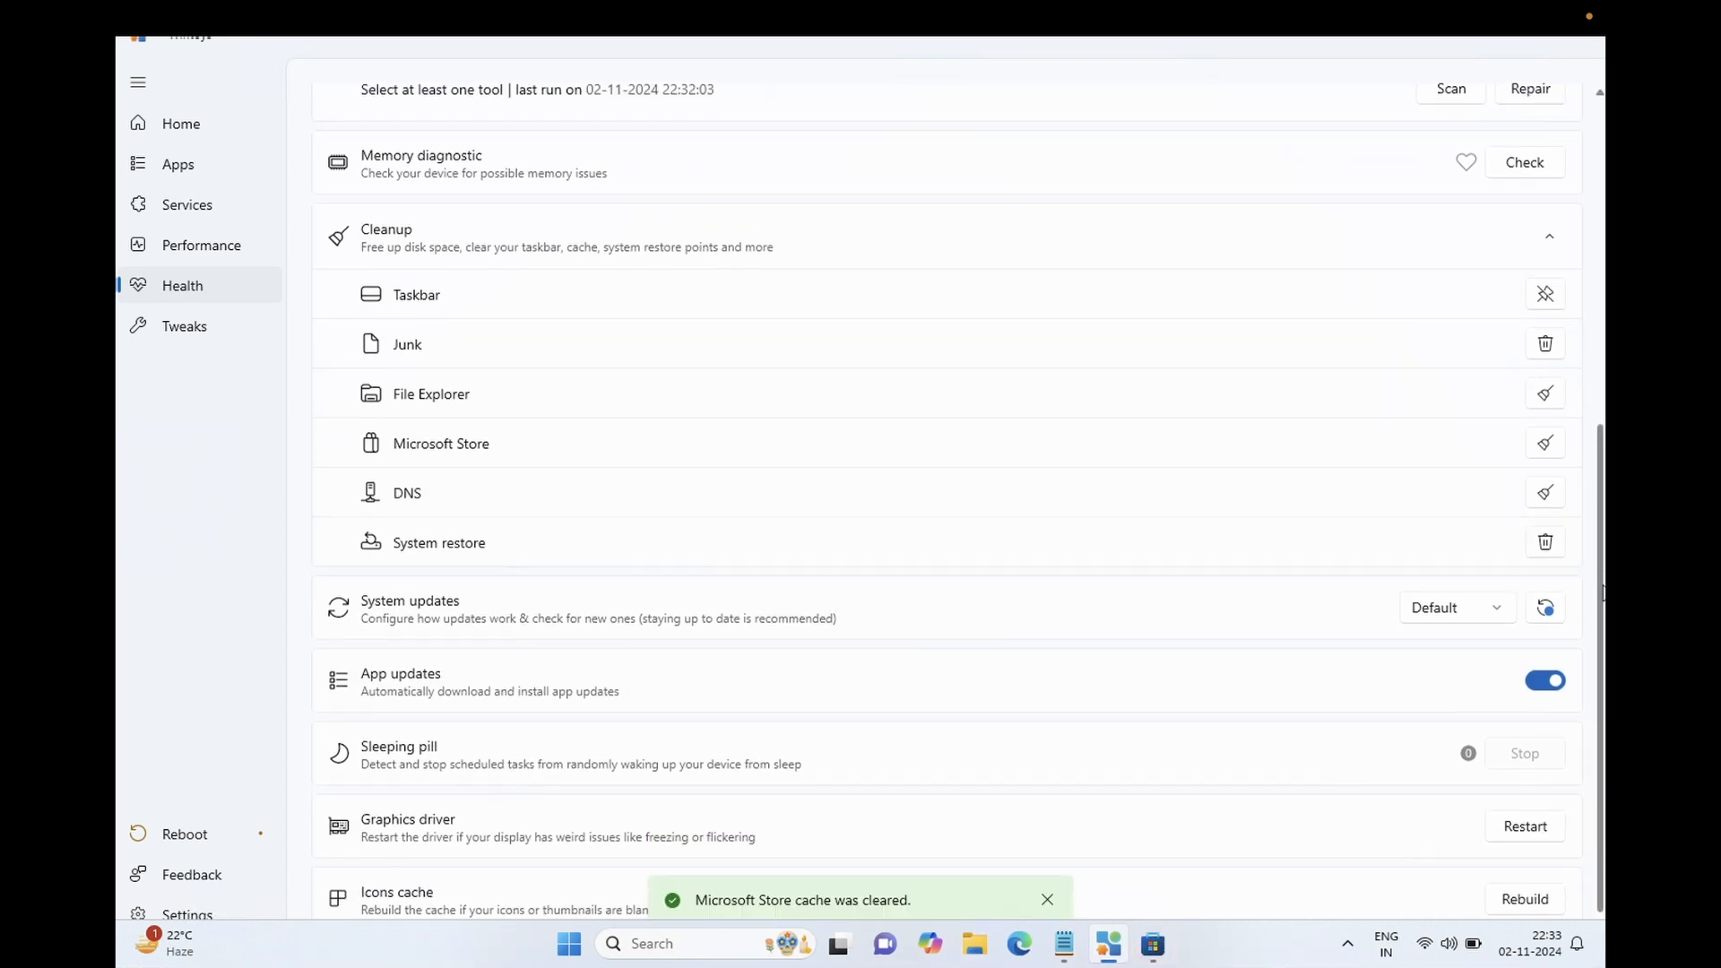
left_click(1549, 241)
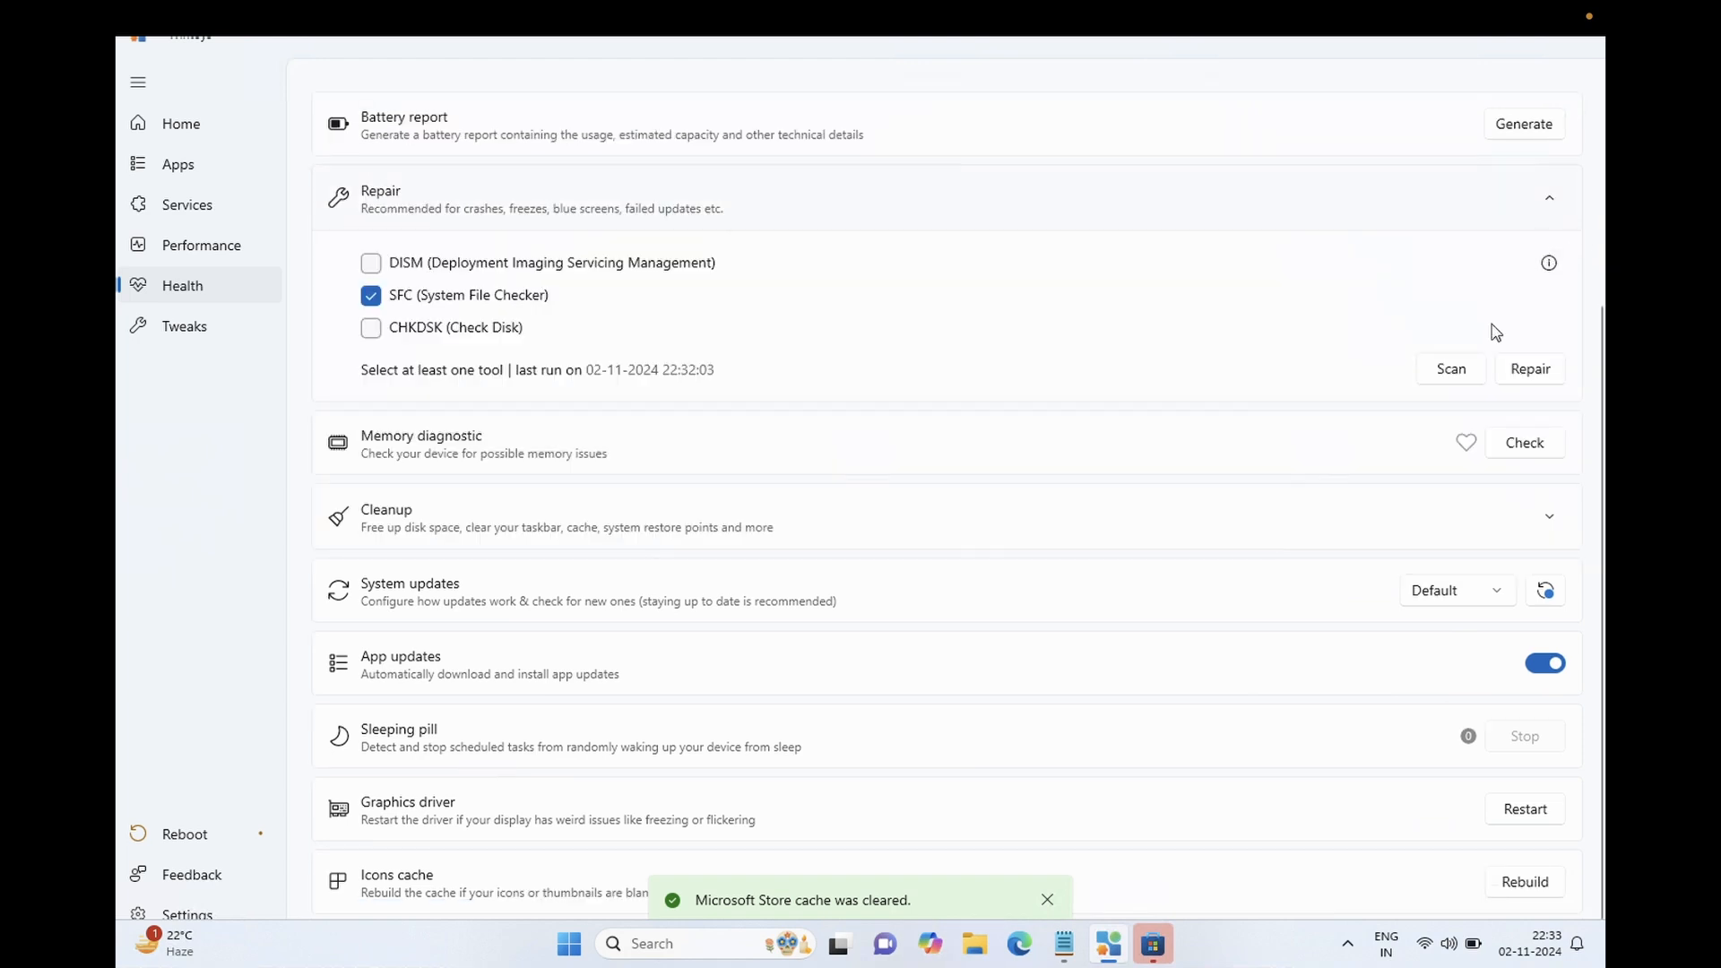
- Review the System updates modes without changing the selected one, and look back over the Health settings
left_click(1489, 602)
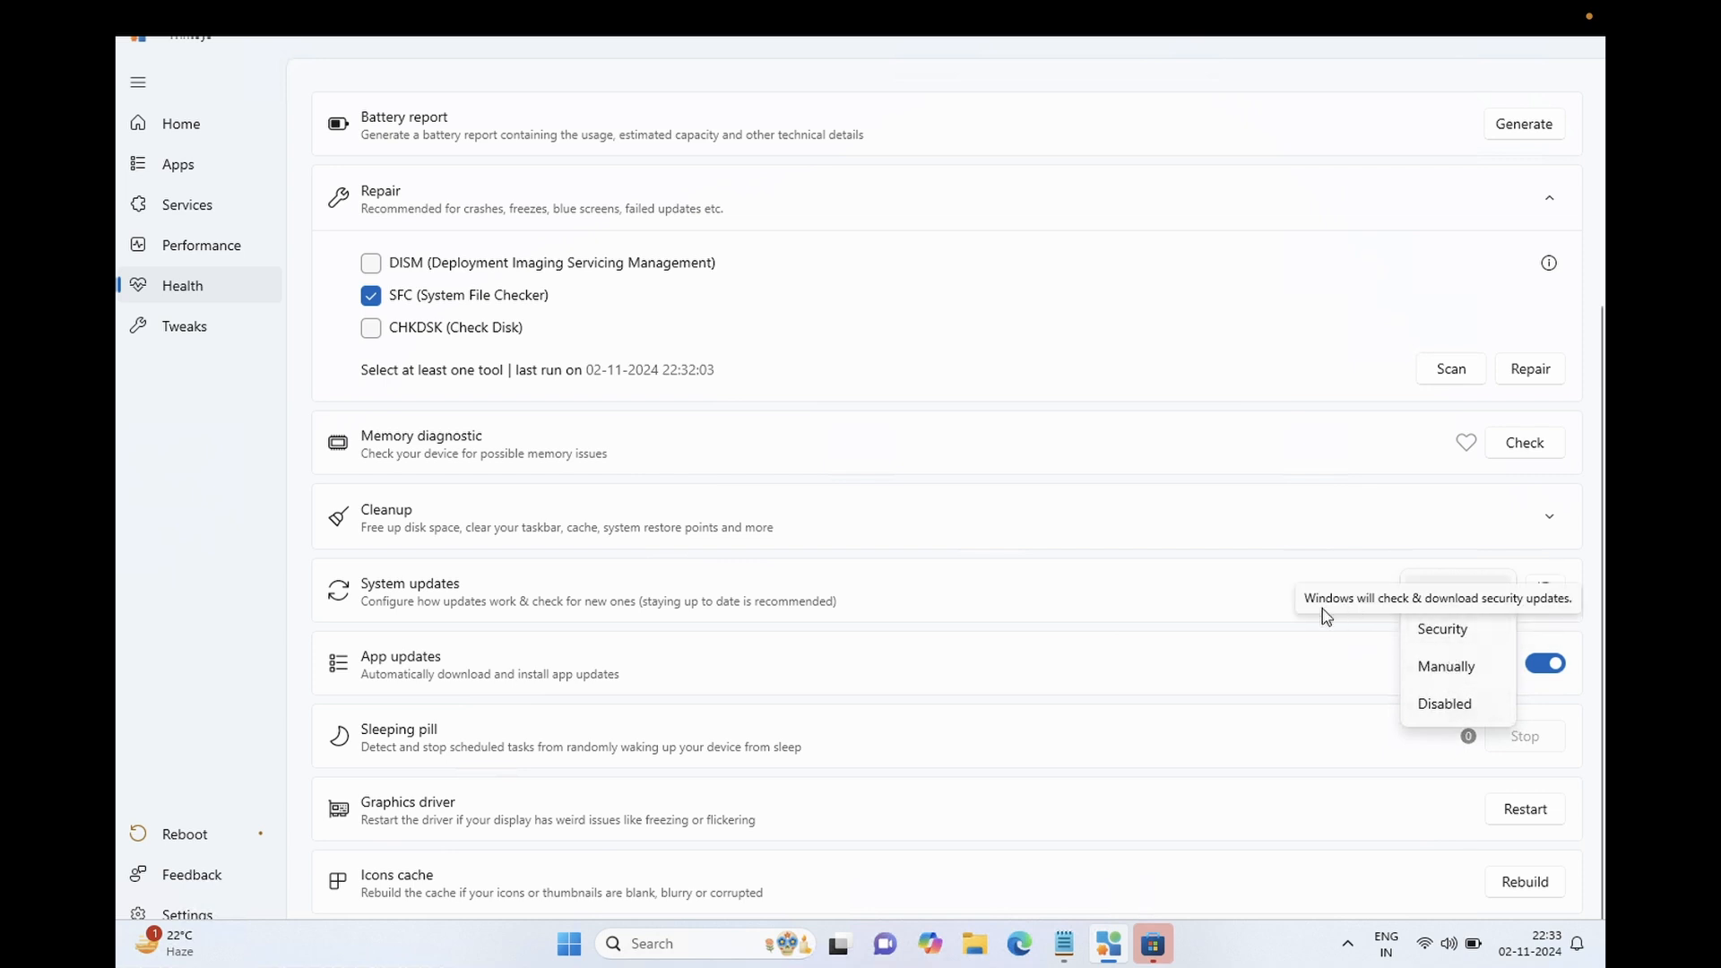
left_click(1242, 613)
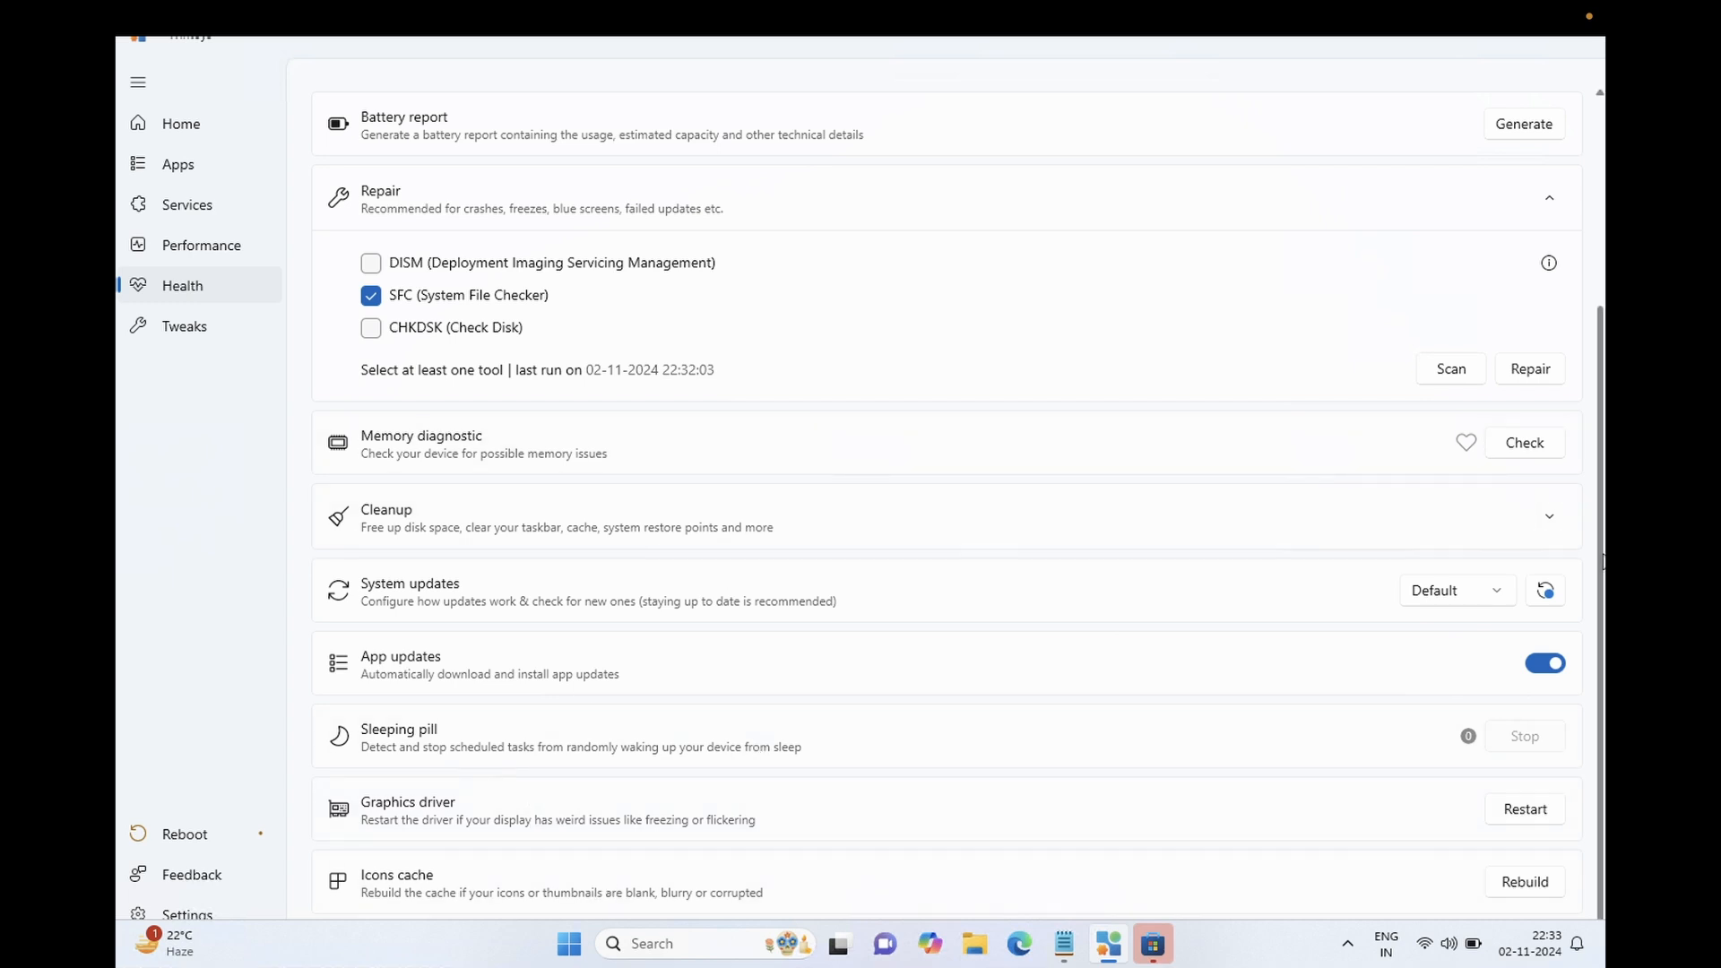
scroll(1602, 411, "up", 1)
scroll(1601, 411, "up", 3)
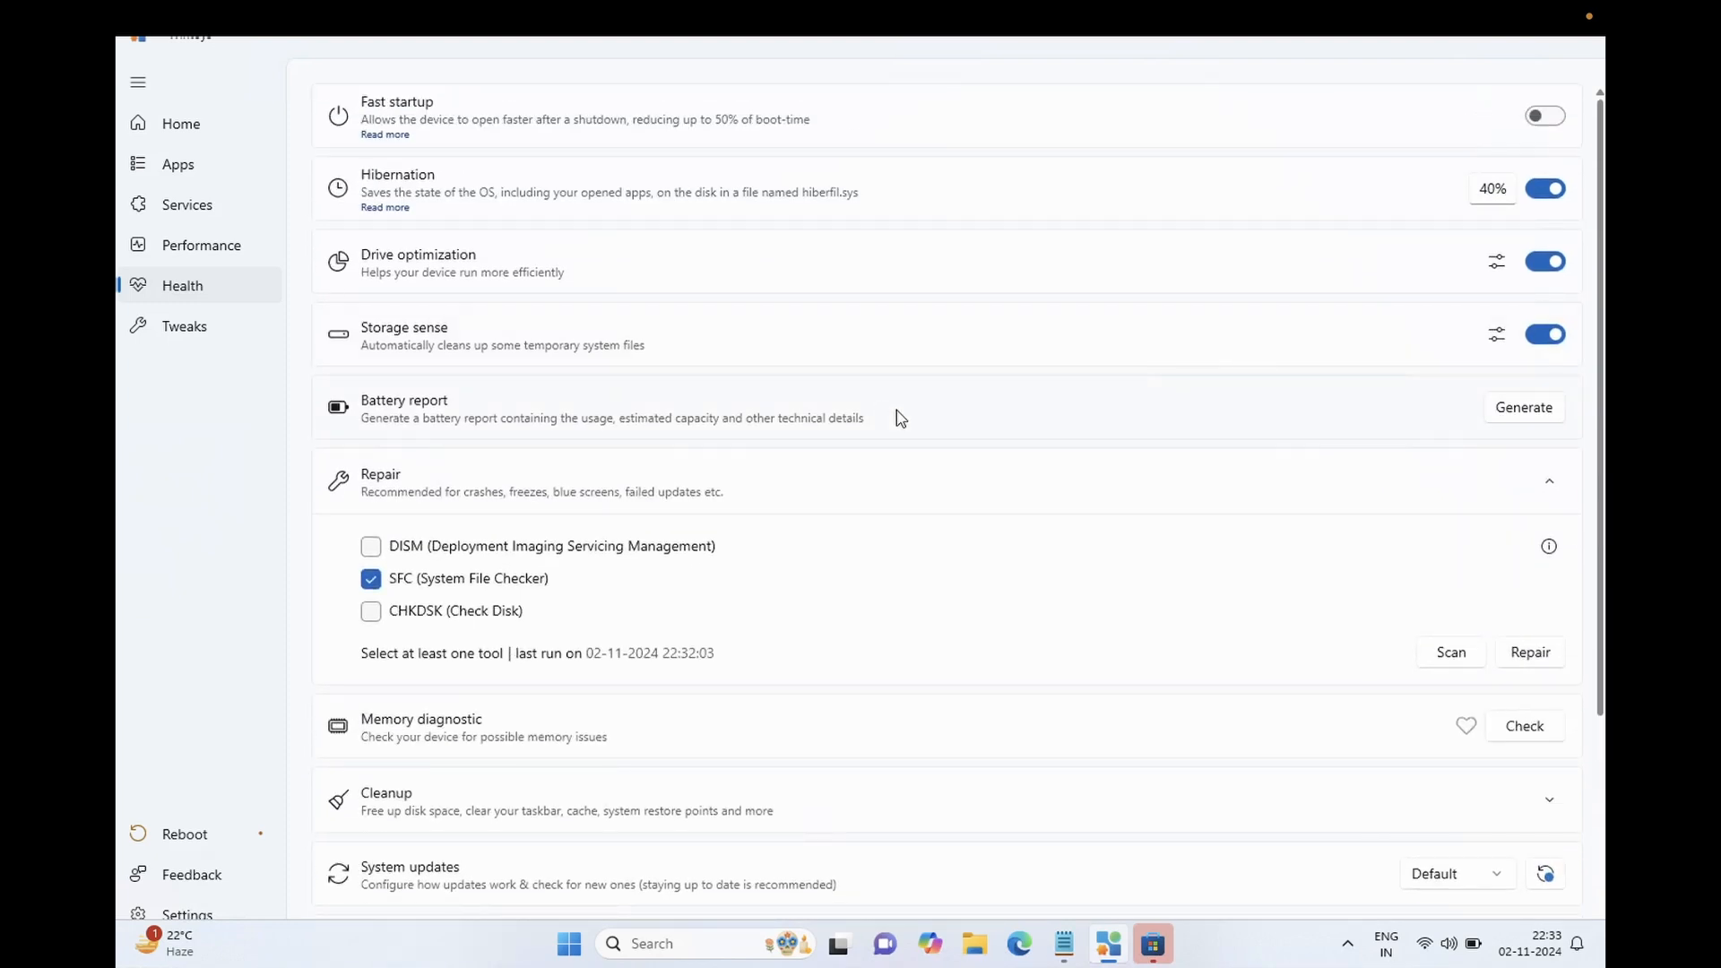
- Expand the Desktop tweaks, switch This PC on and off again, and turn on Drop shadows for icon labels
left_click(198, 332)
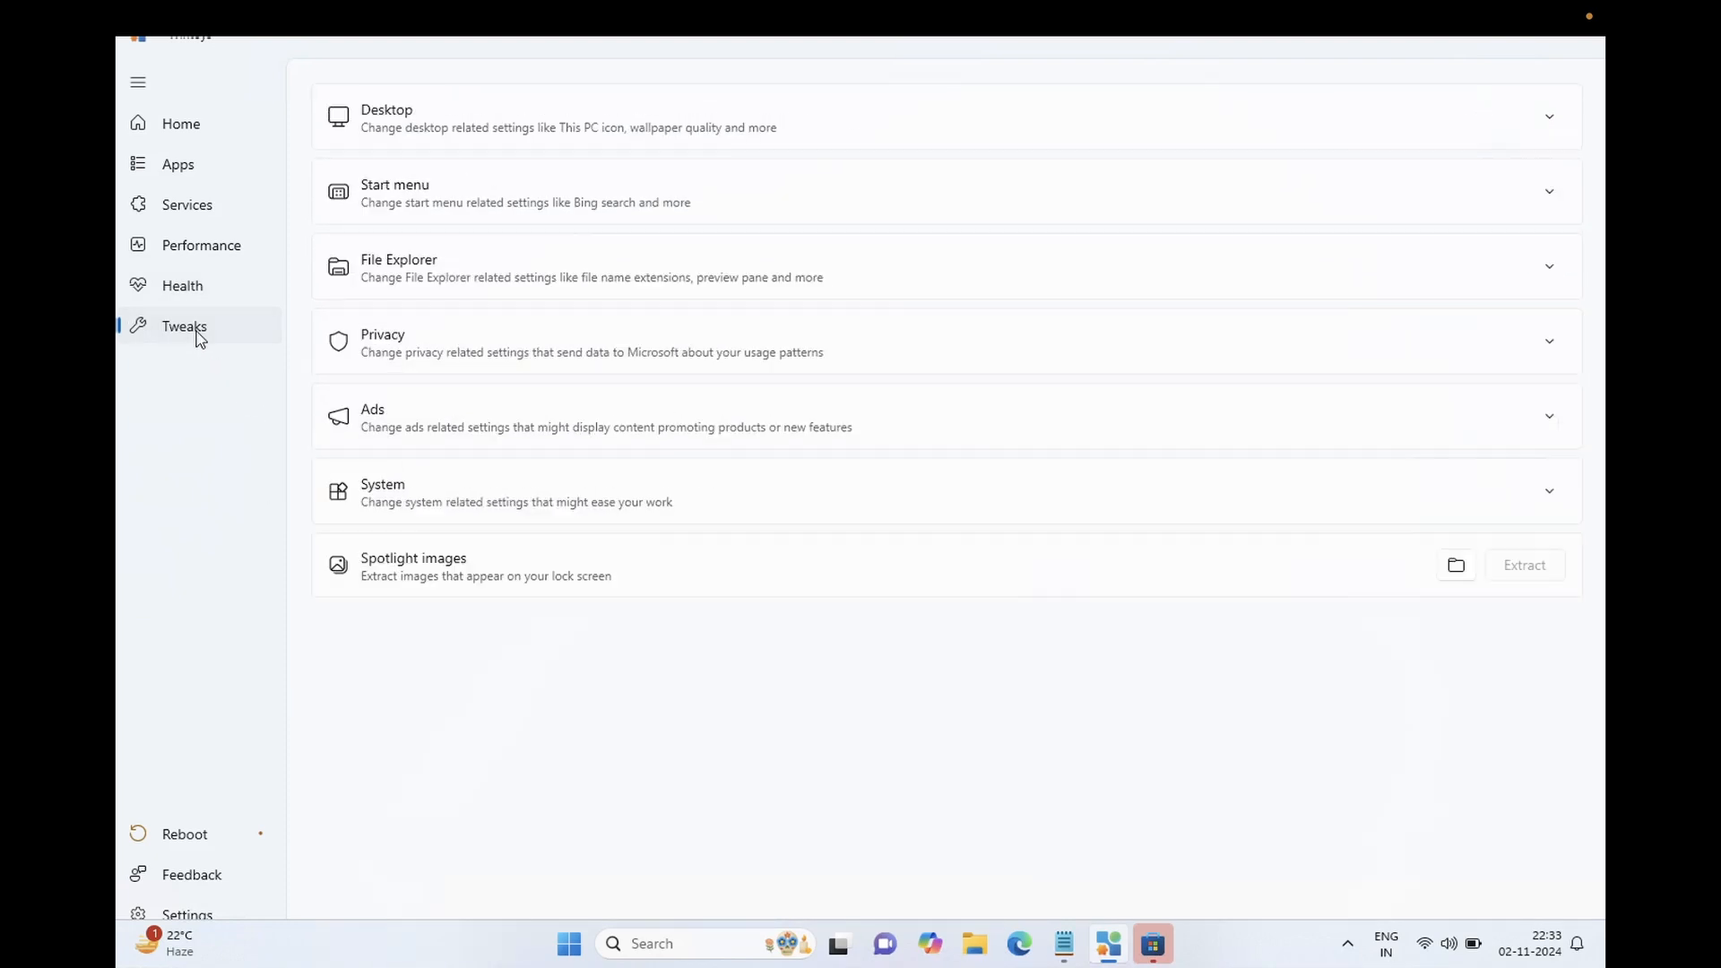
left_click(598, 133)
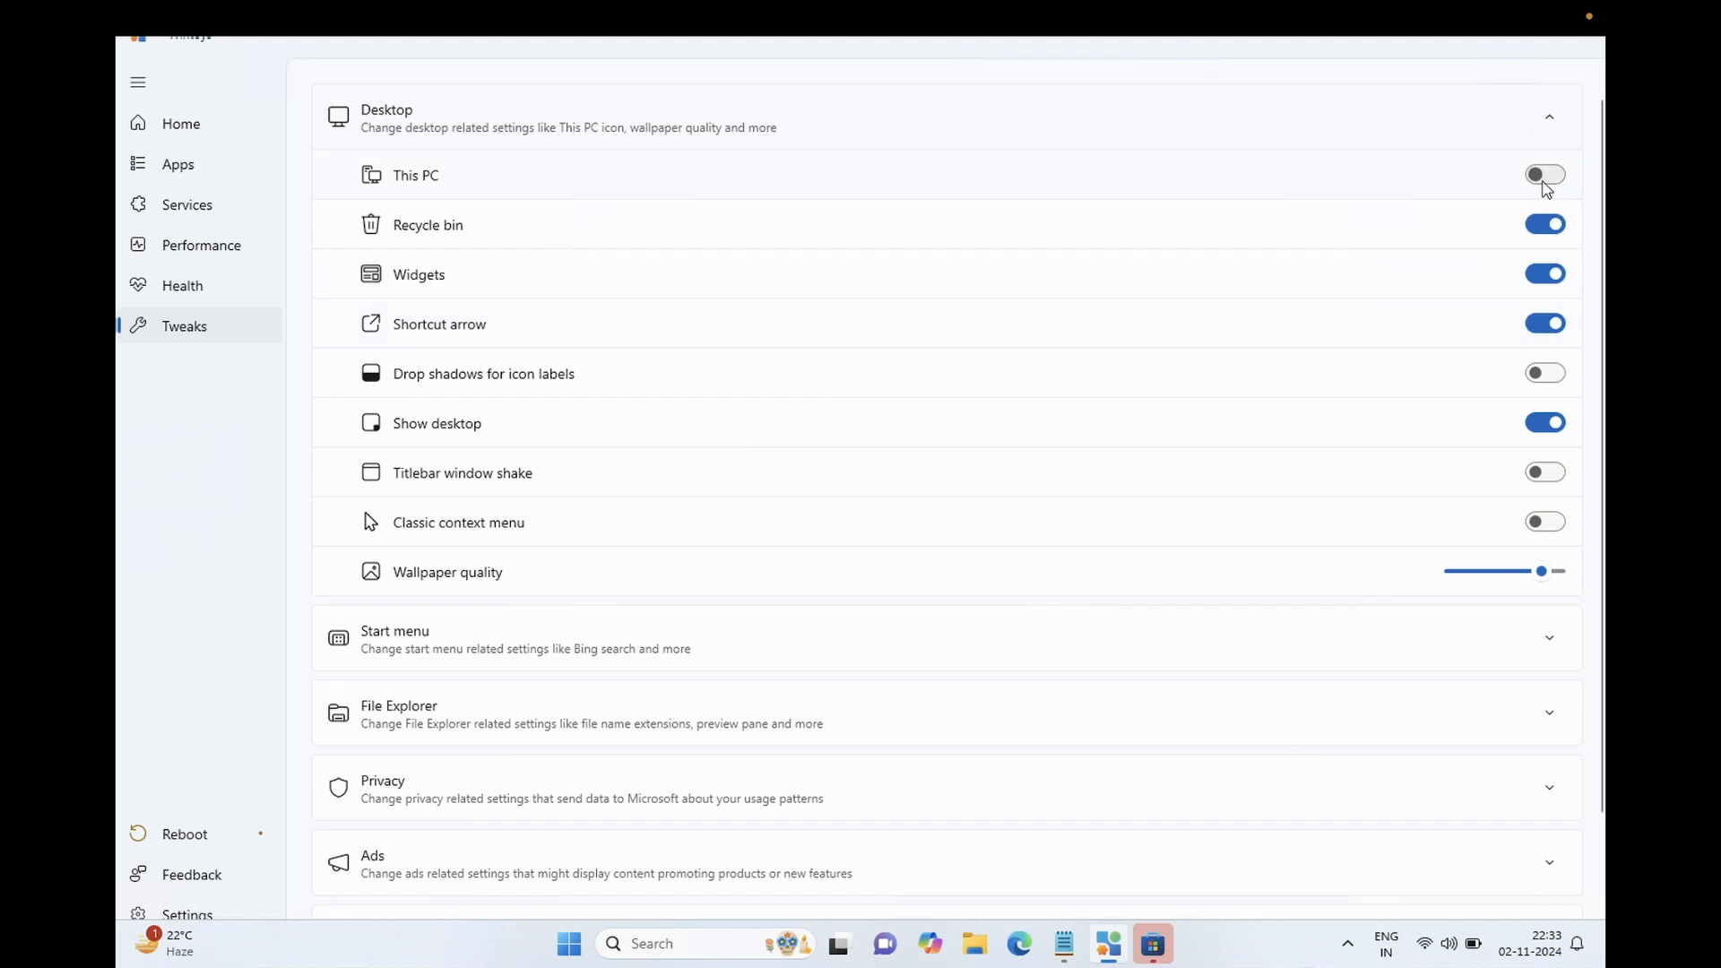
left_click(1546, 176)
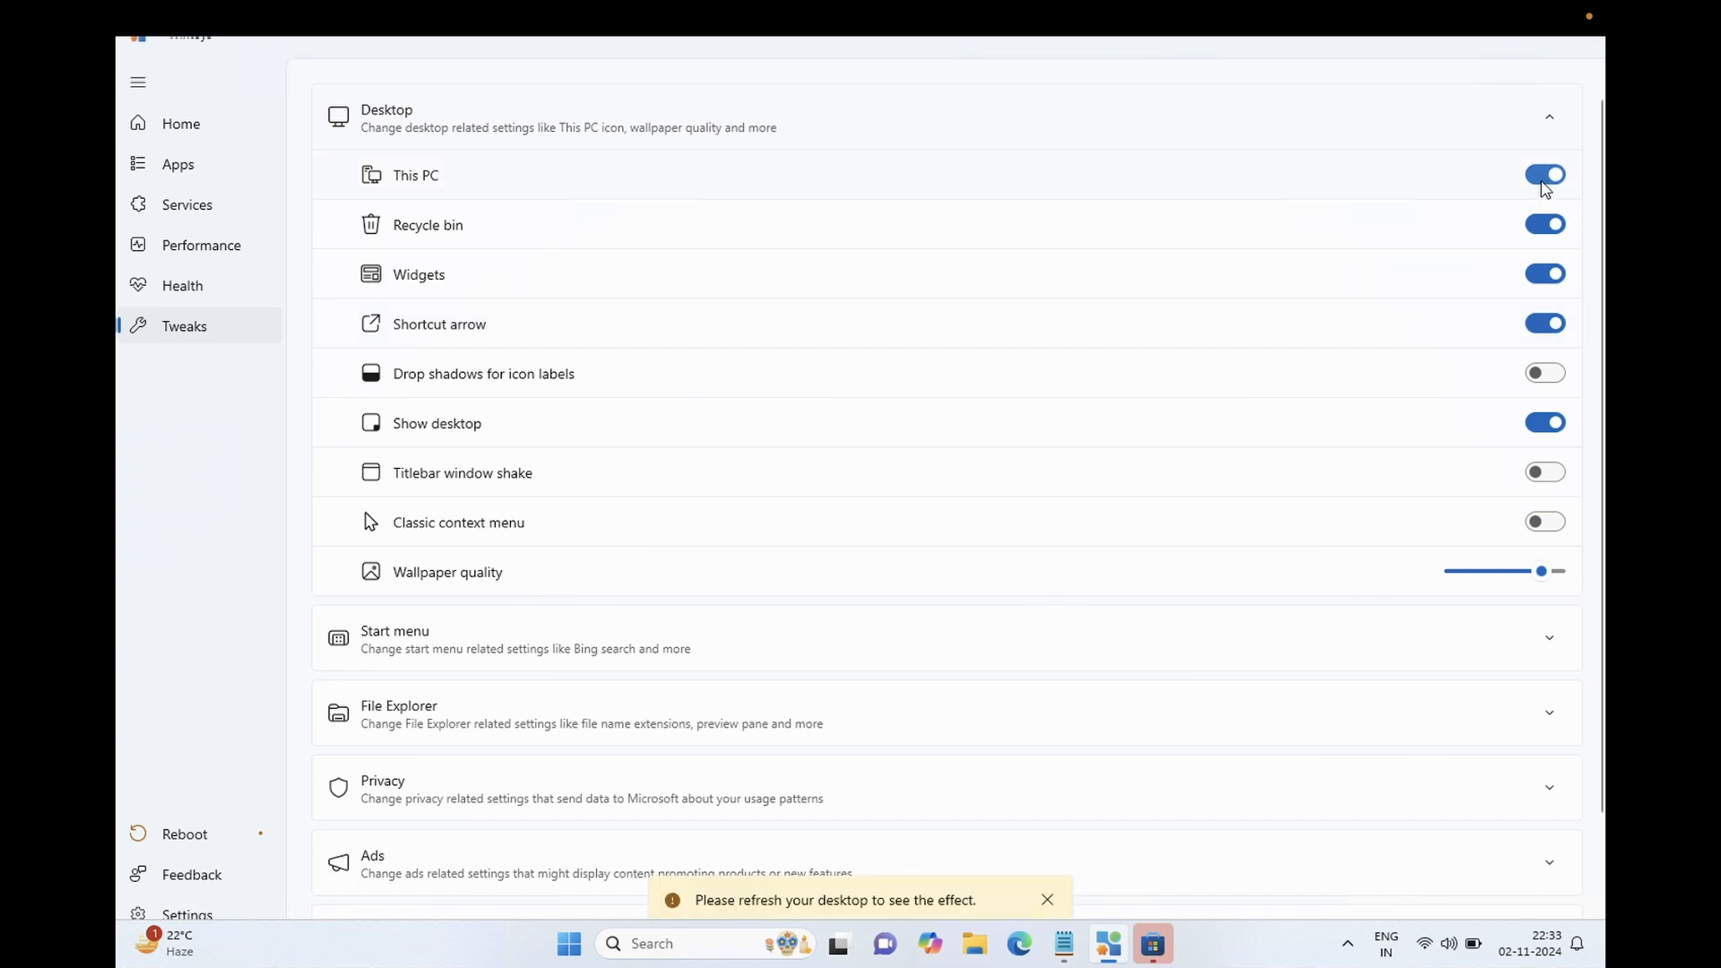
left_click(1544, 181)
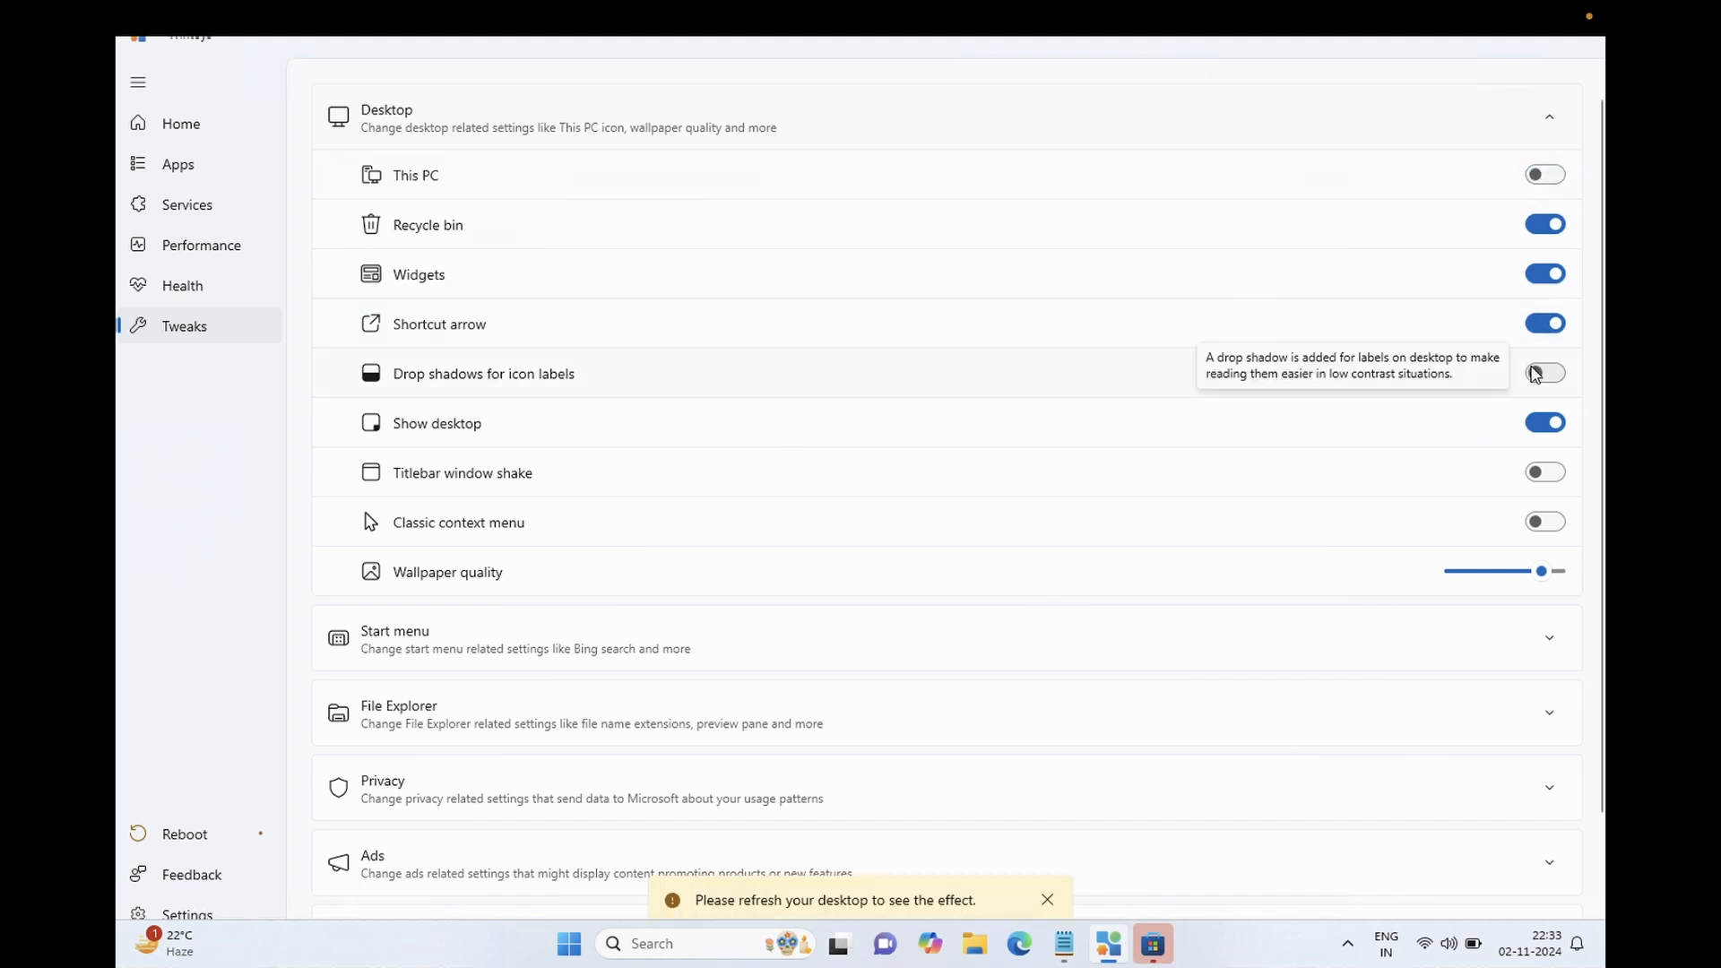
left_click(1537, 374)
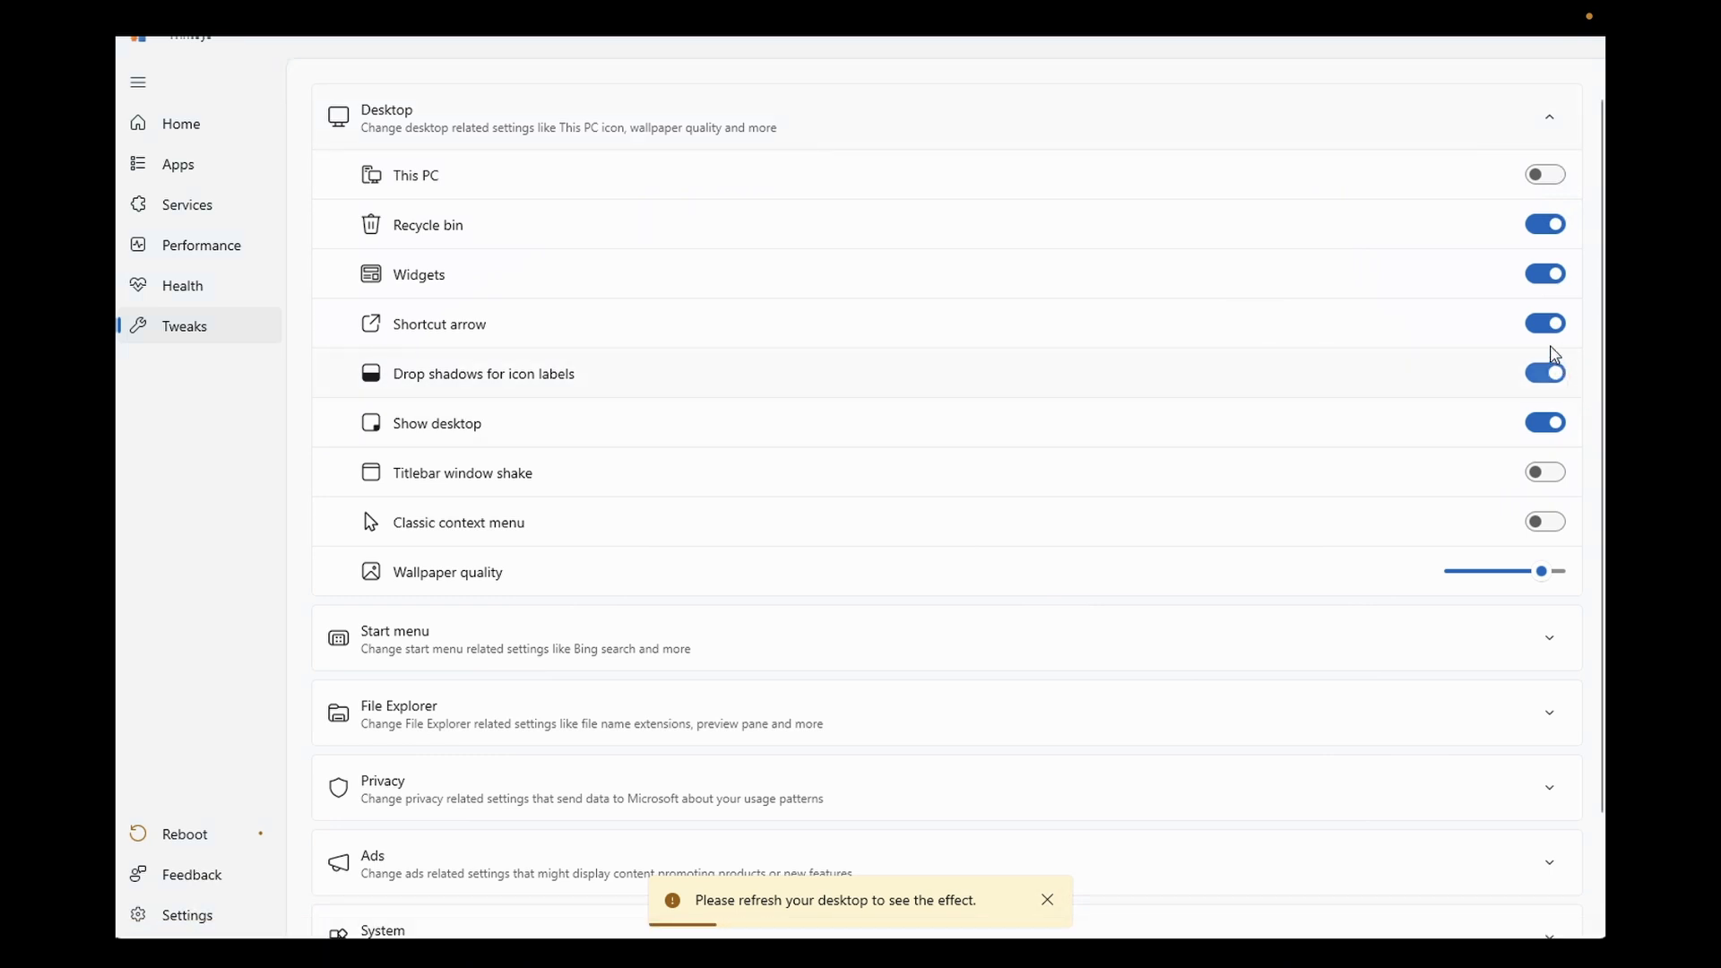
- Turn off Drop shadows for icon labels, switch Show desktop off and on again, and collapse the Desktop tweaks
left_click(1549, 381)
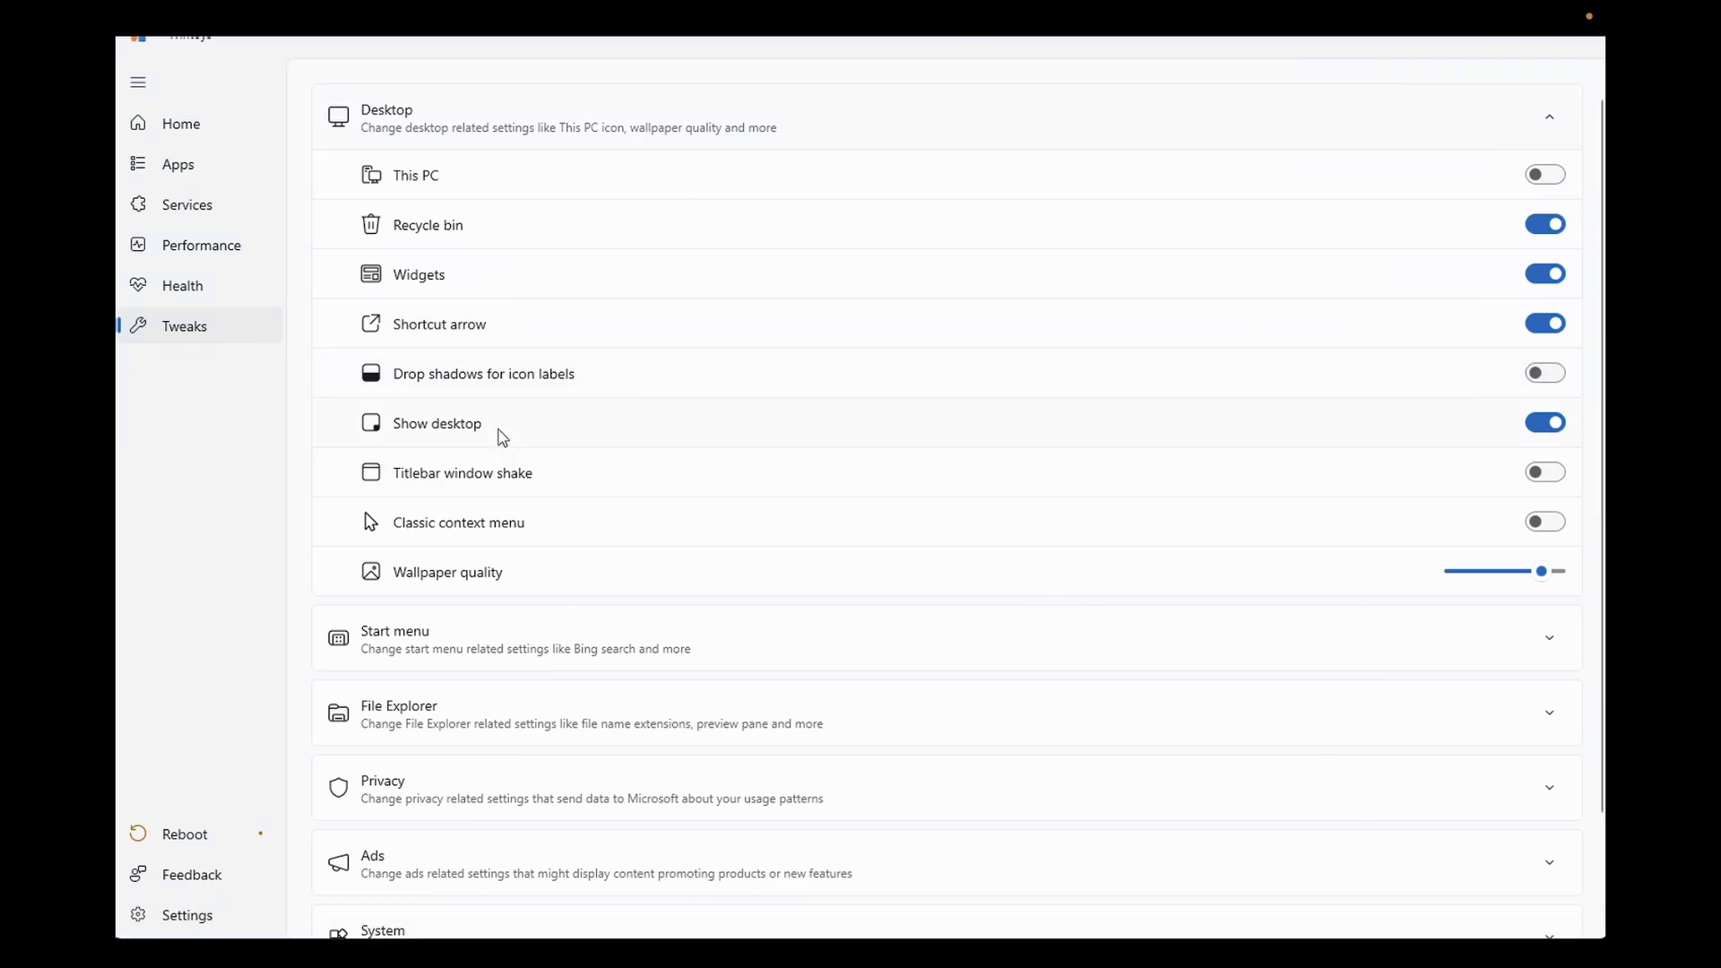
left_click(1559, 432)
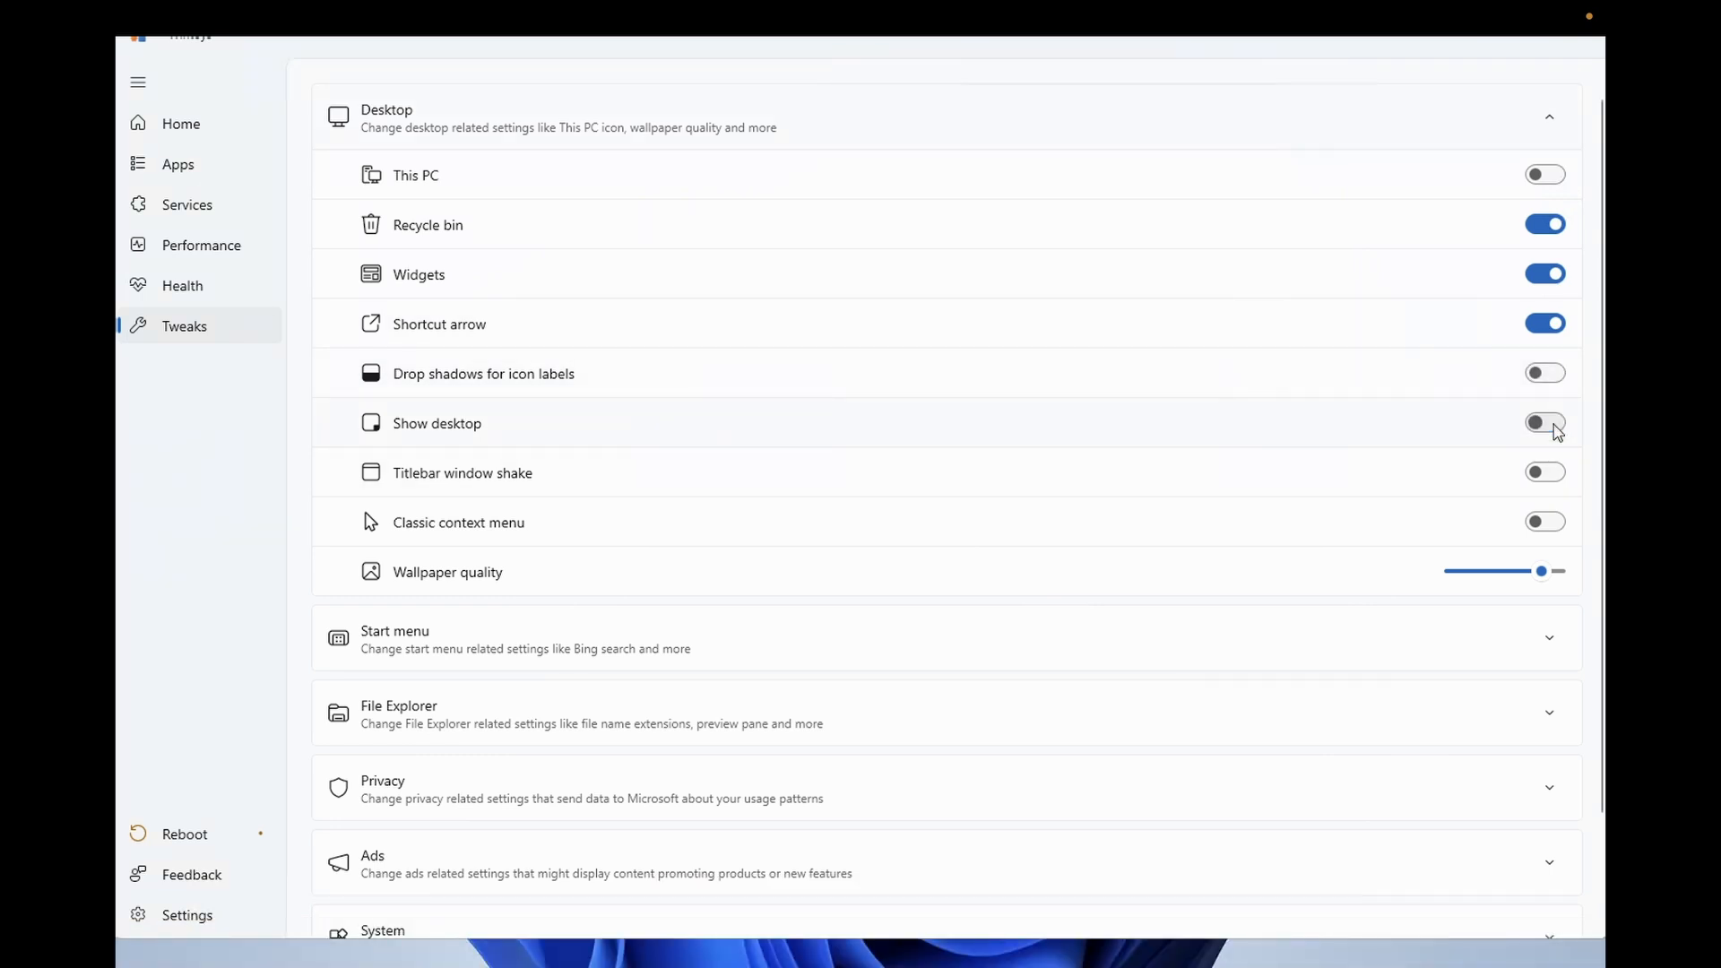
left_click(1559, 432)
left_click(1545, 129)
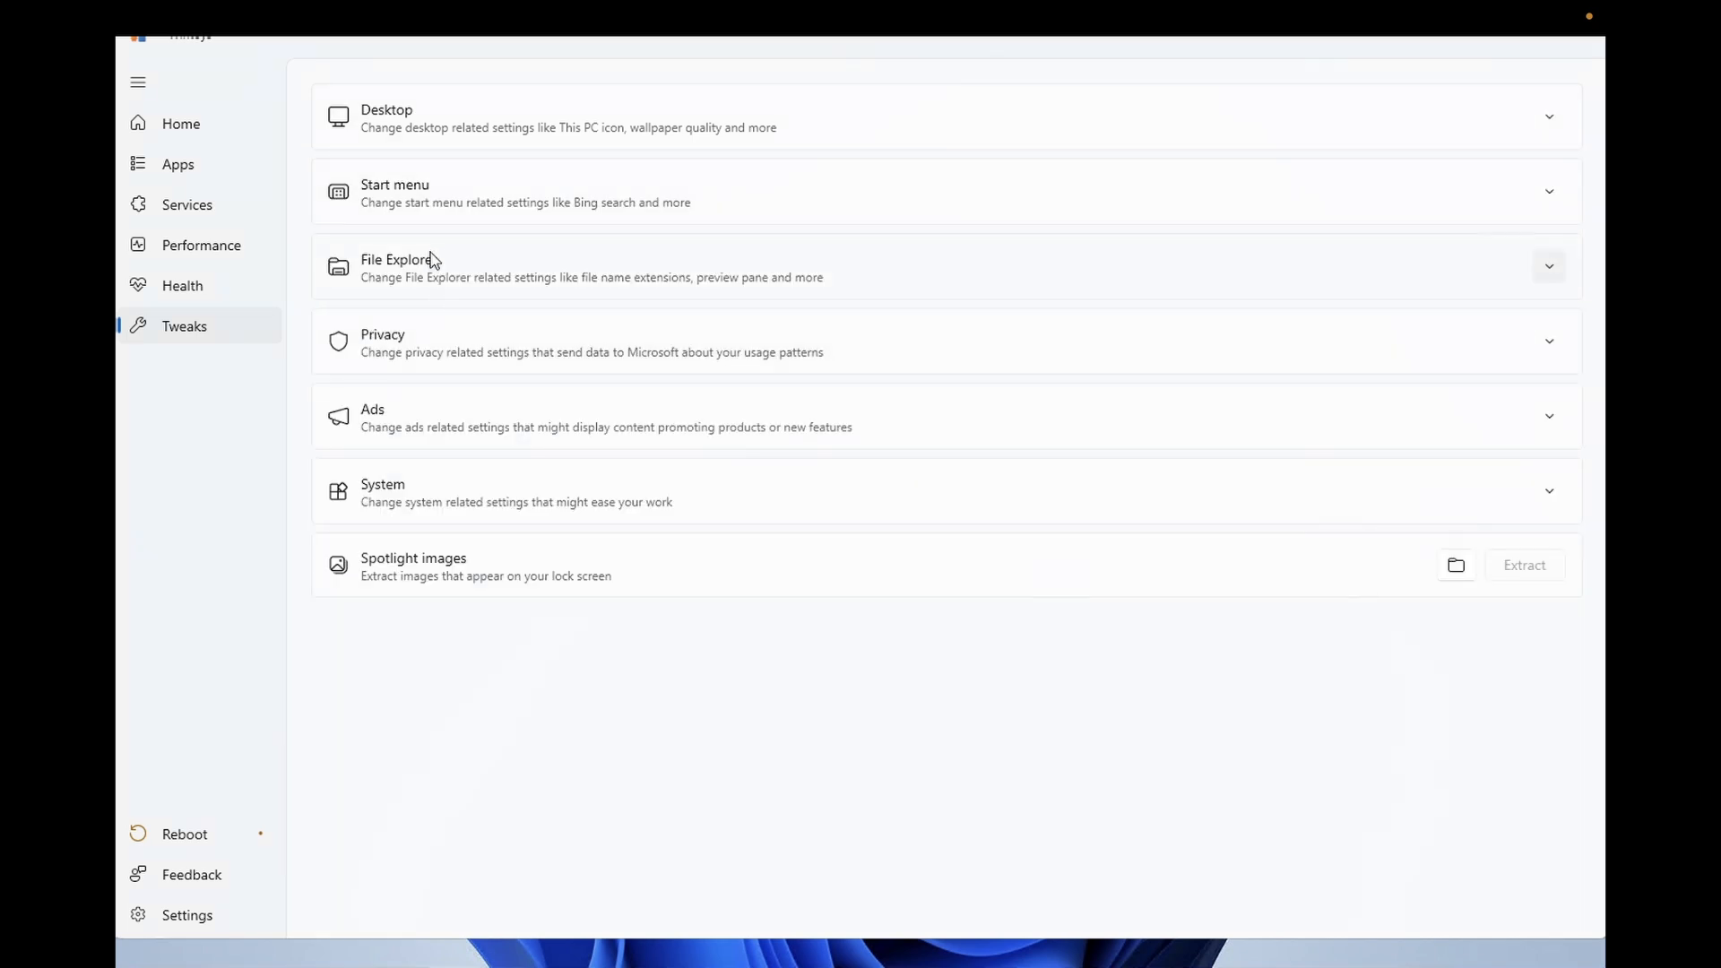
- Expand the Start menu tweaks, turn off Include Bing search results and Autoinstall suggestions, and collapse the section
left_click(524, 220)
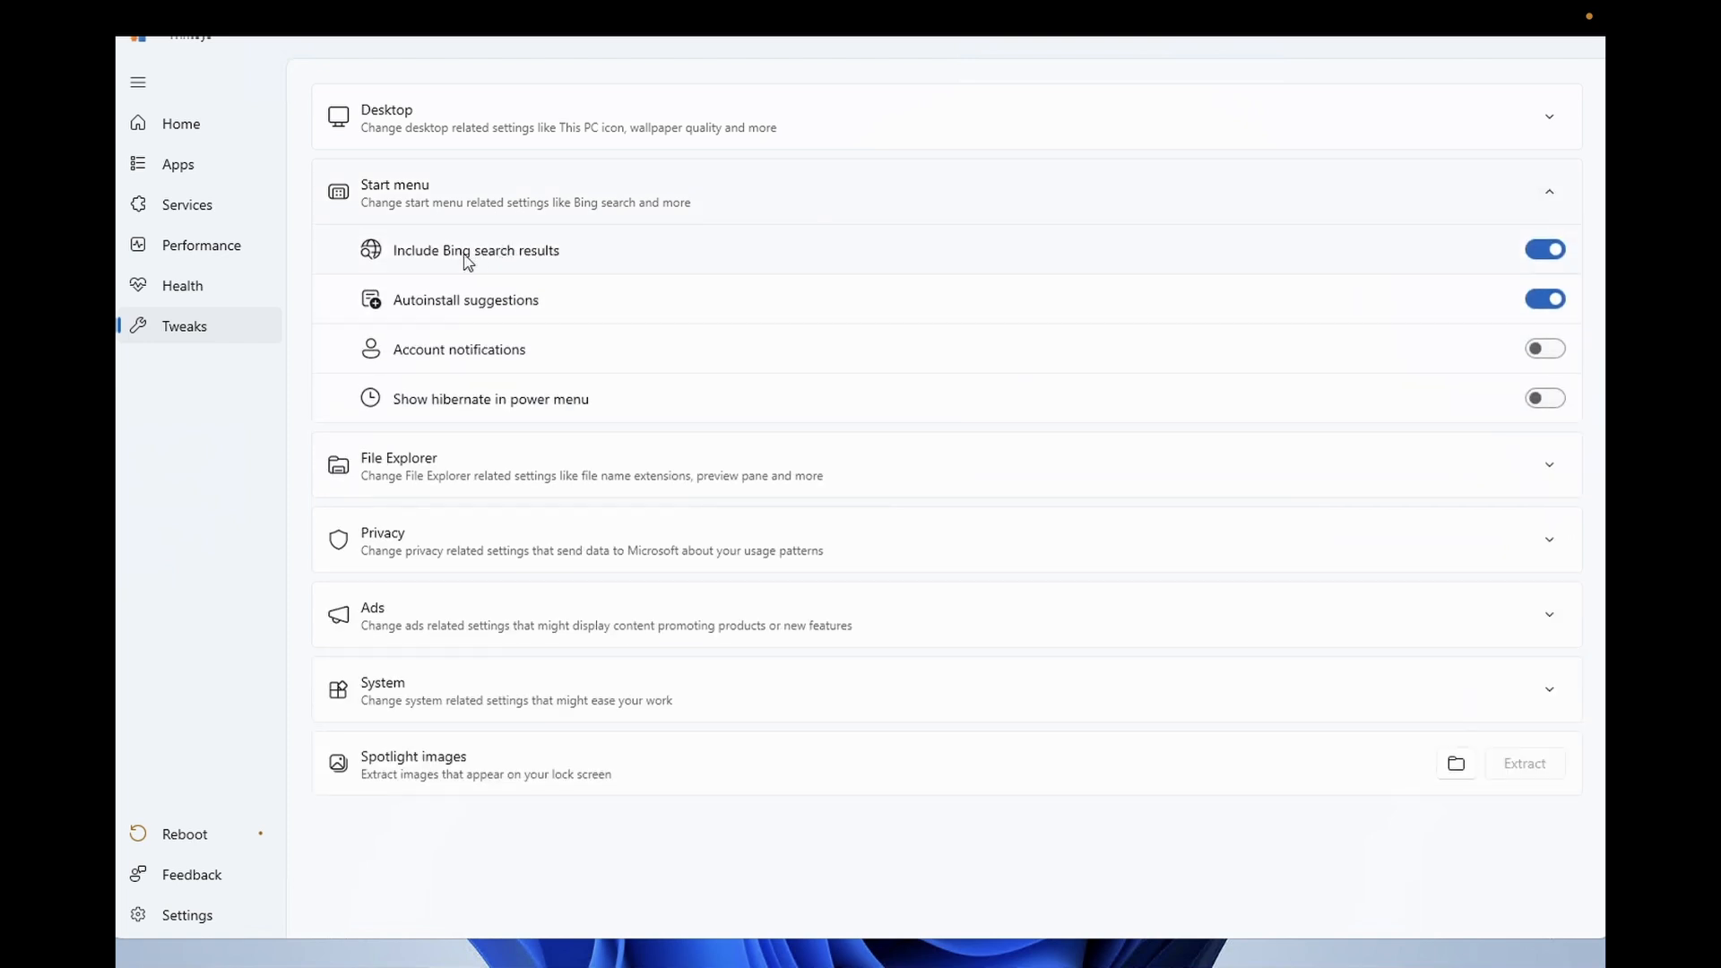
left_click(1541, 253)
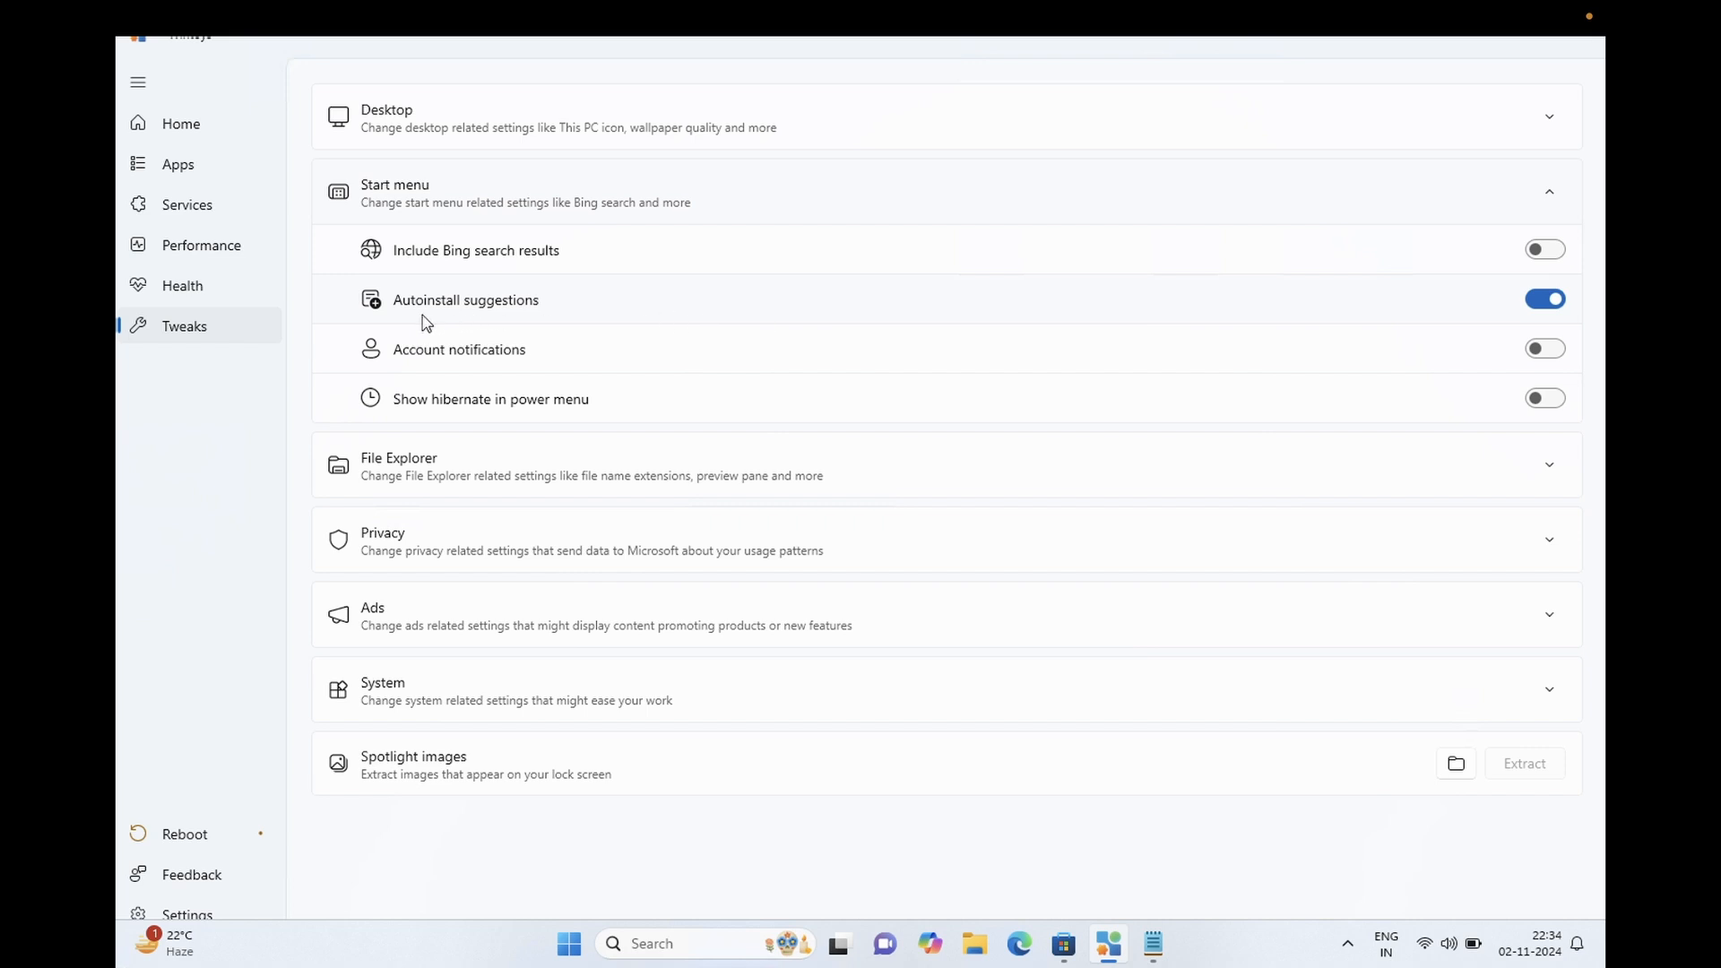
left_click(1551, 301)
left_click(1551, 194)
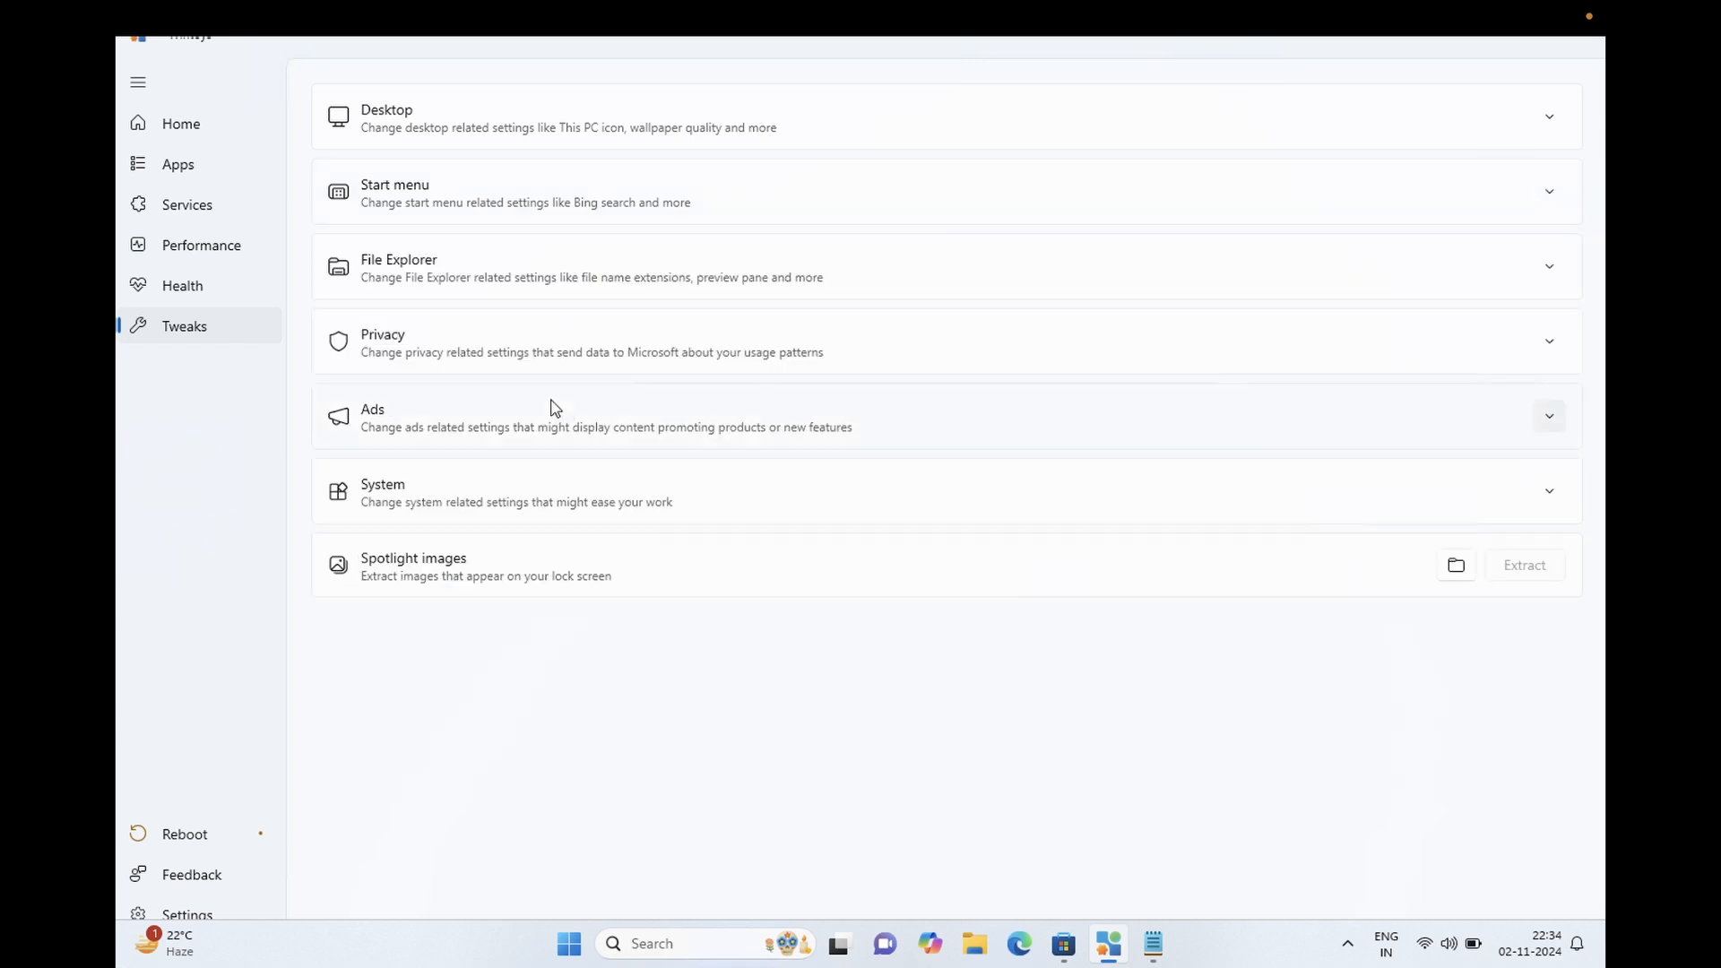
- In the File Explorer tweaks, turn on Show file extension, Show hidden and system items and Show the preview pane for files, and collapse the section
left_click(505, 286)
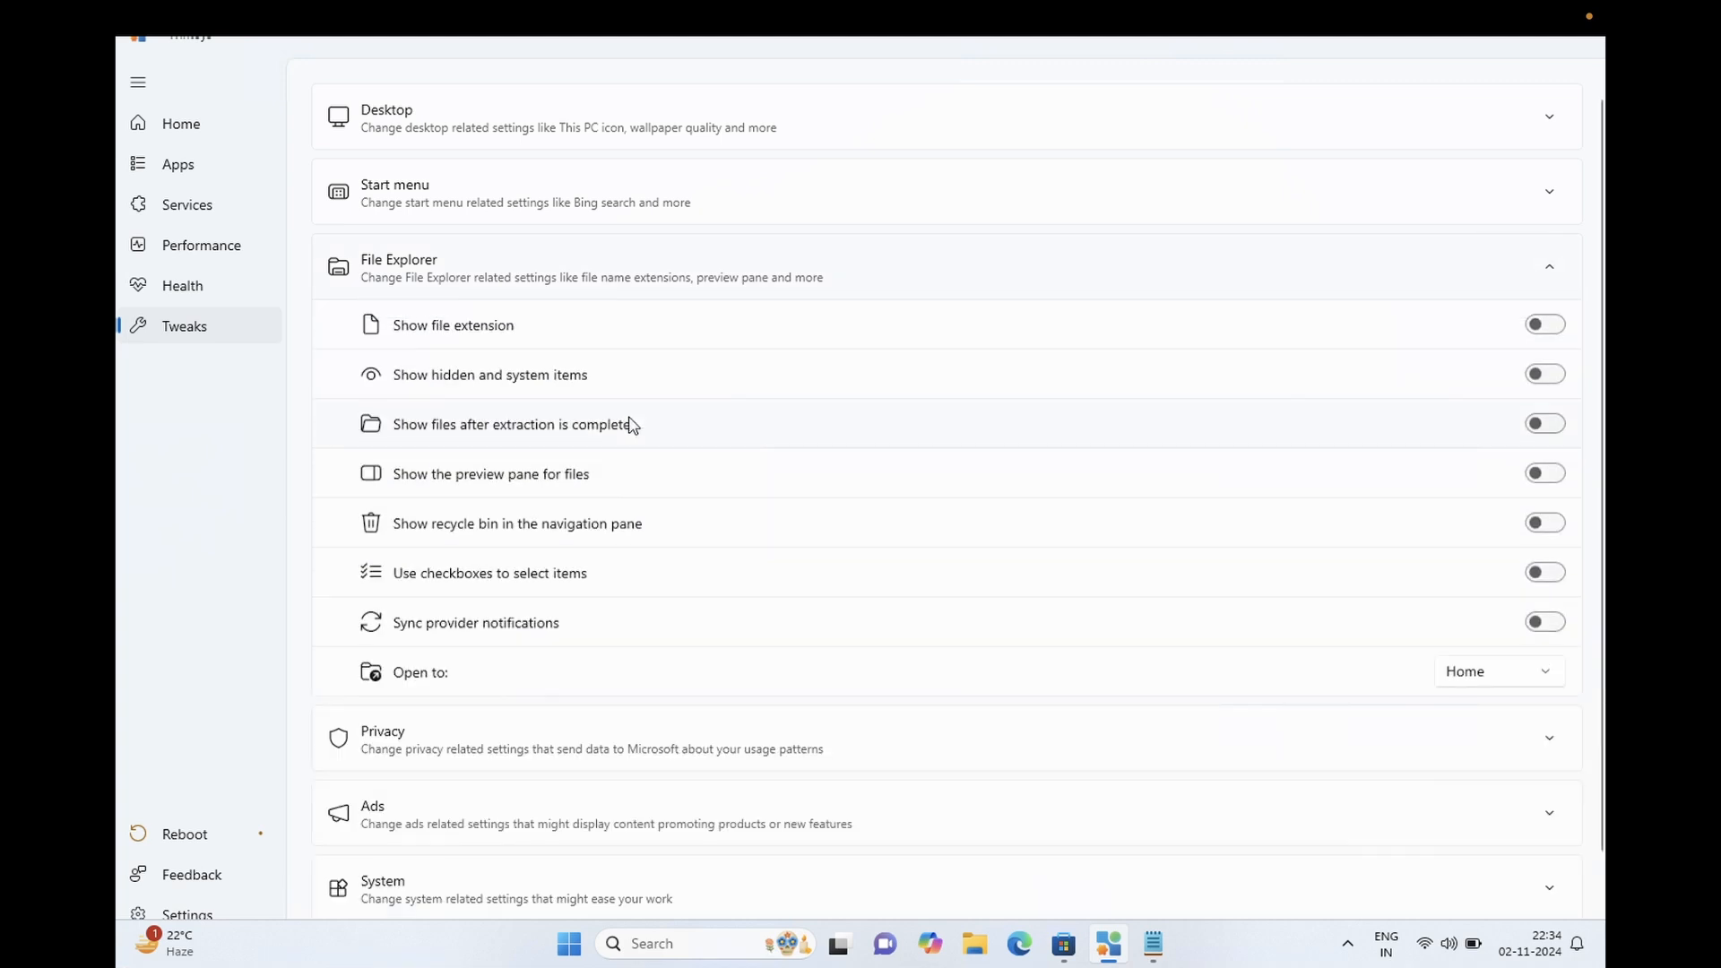
left_click(1542, 324)
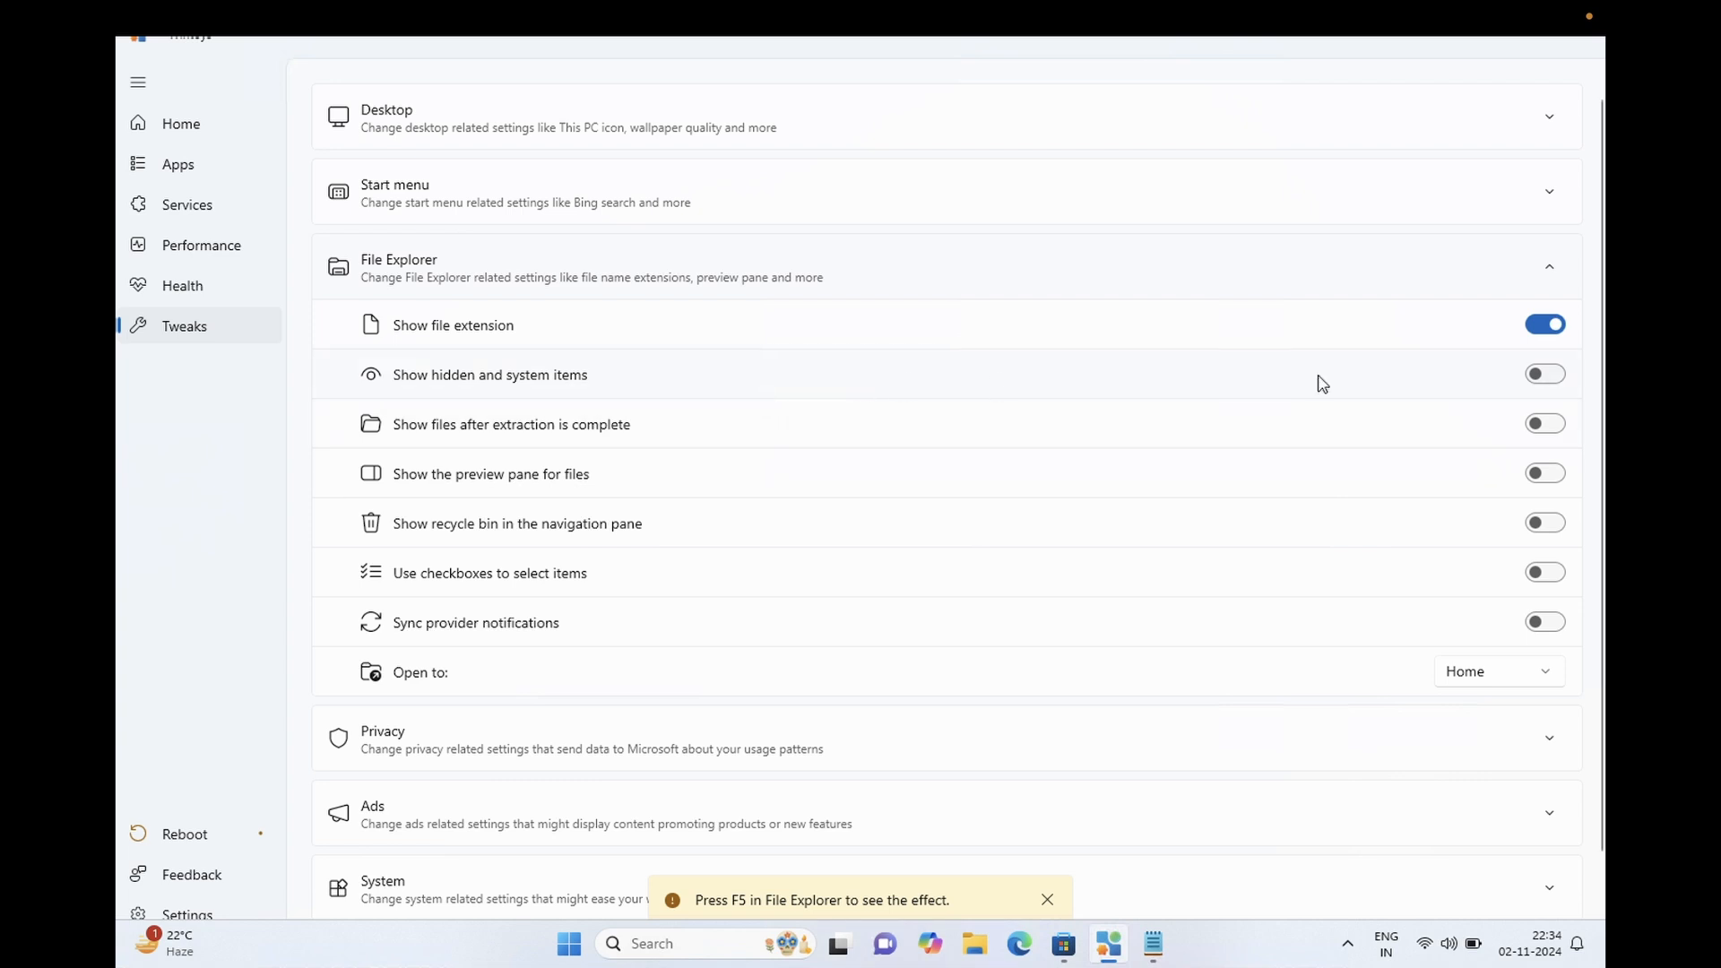
left_click(1547, 376)
left_click(1539, 474)
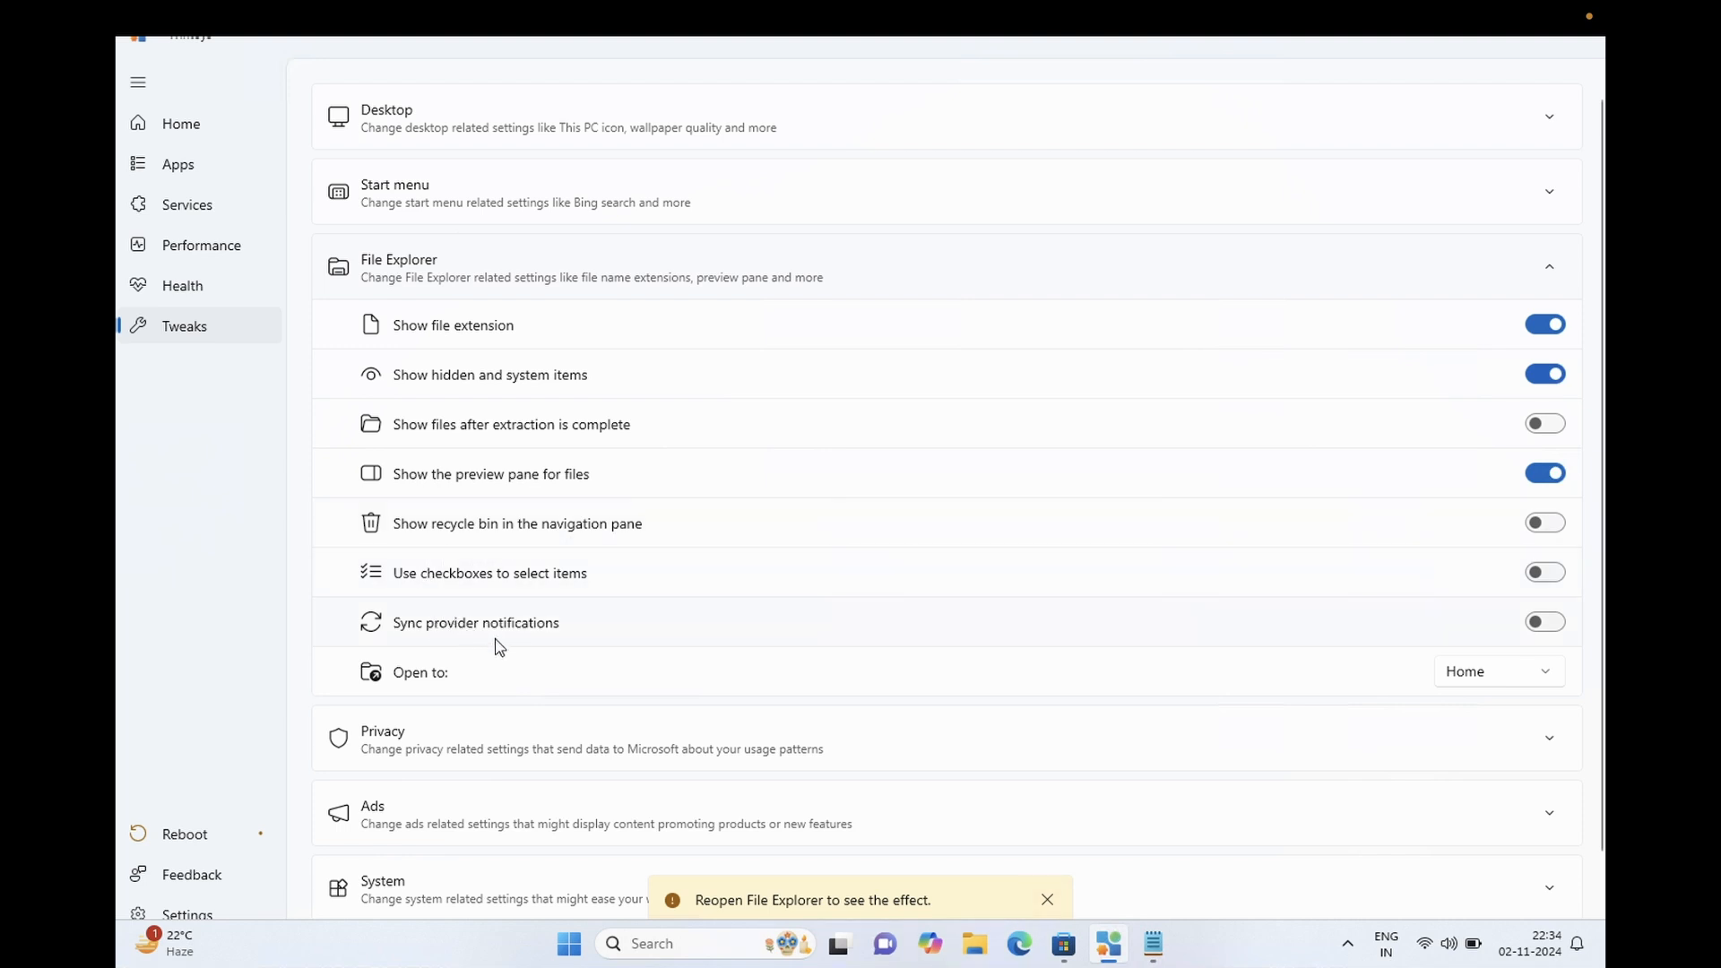
left_click(1552, 269)
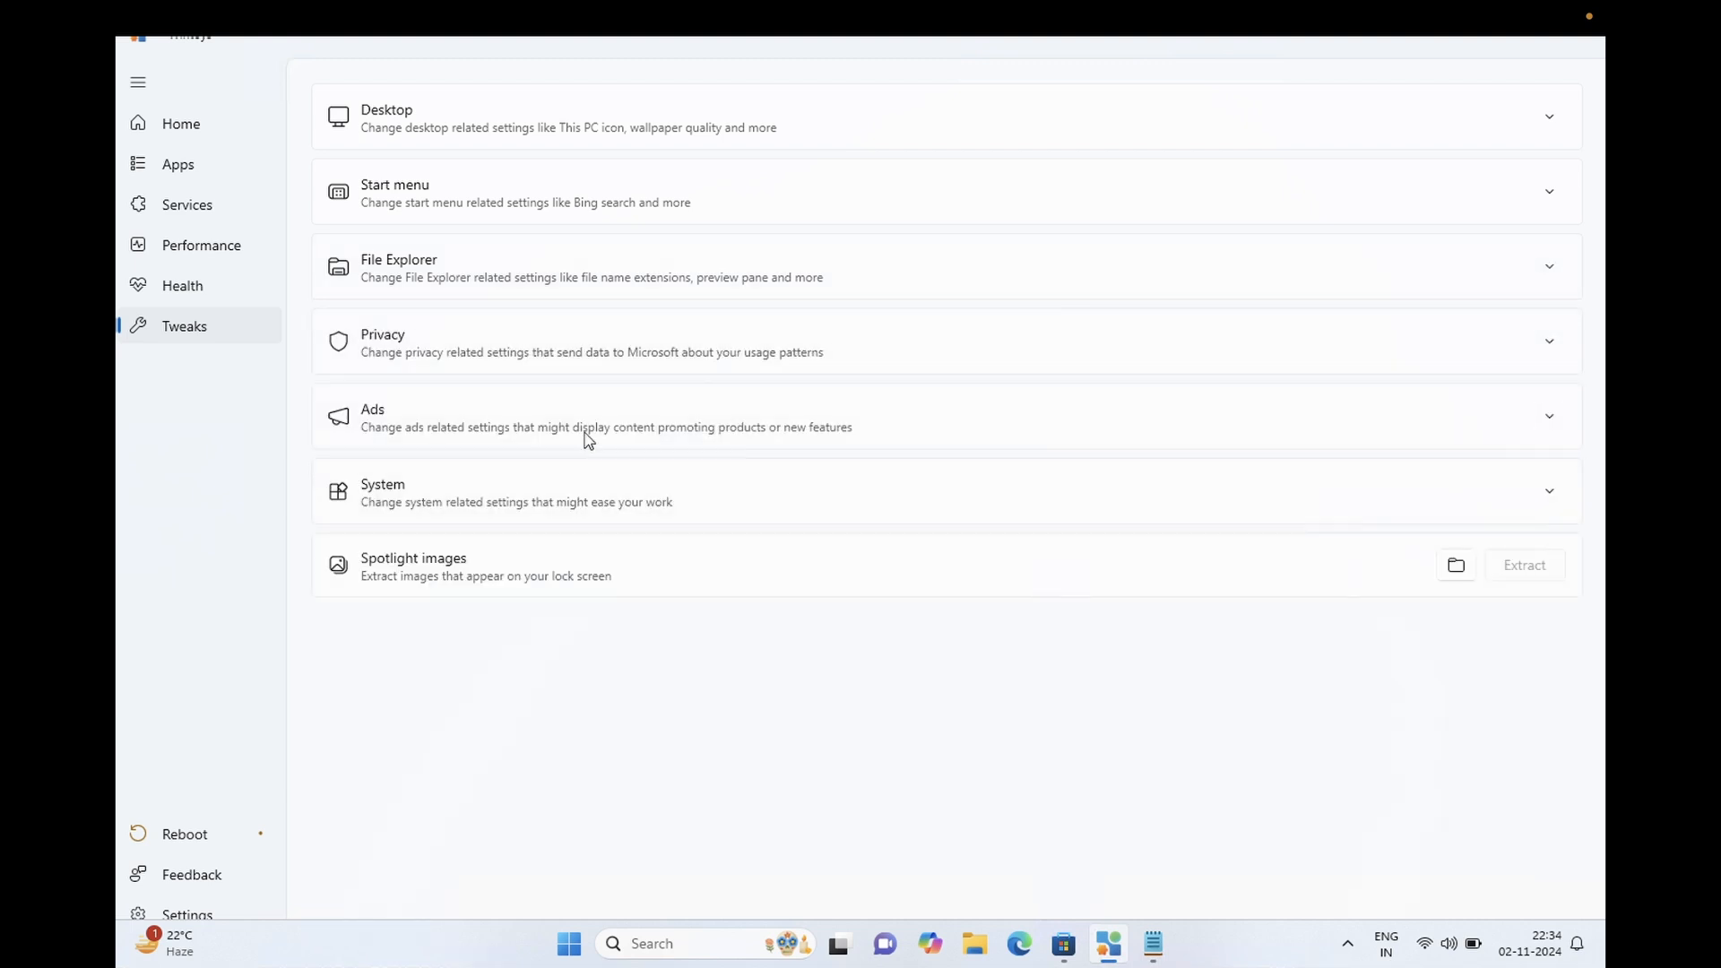
- Expand the Privacy tweaks, turn off App launches tracking, look over the remaining privacy options, and collapse the section
left_click(1556, 343)
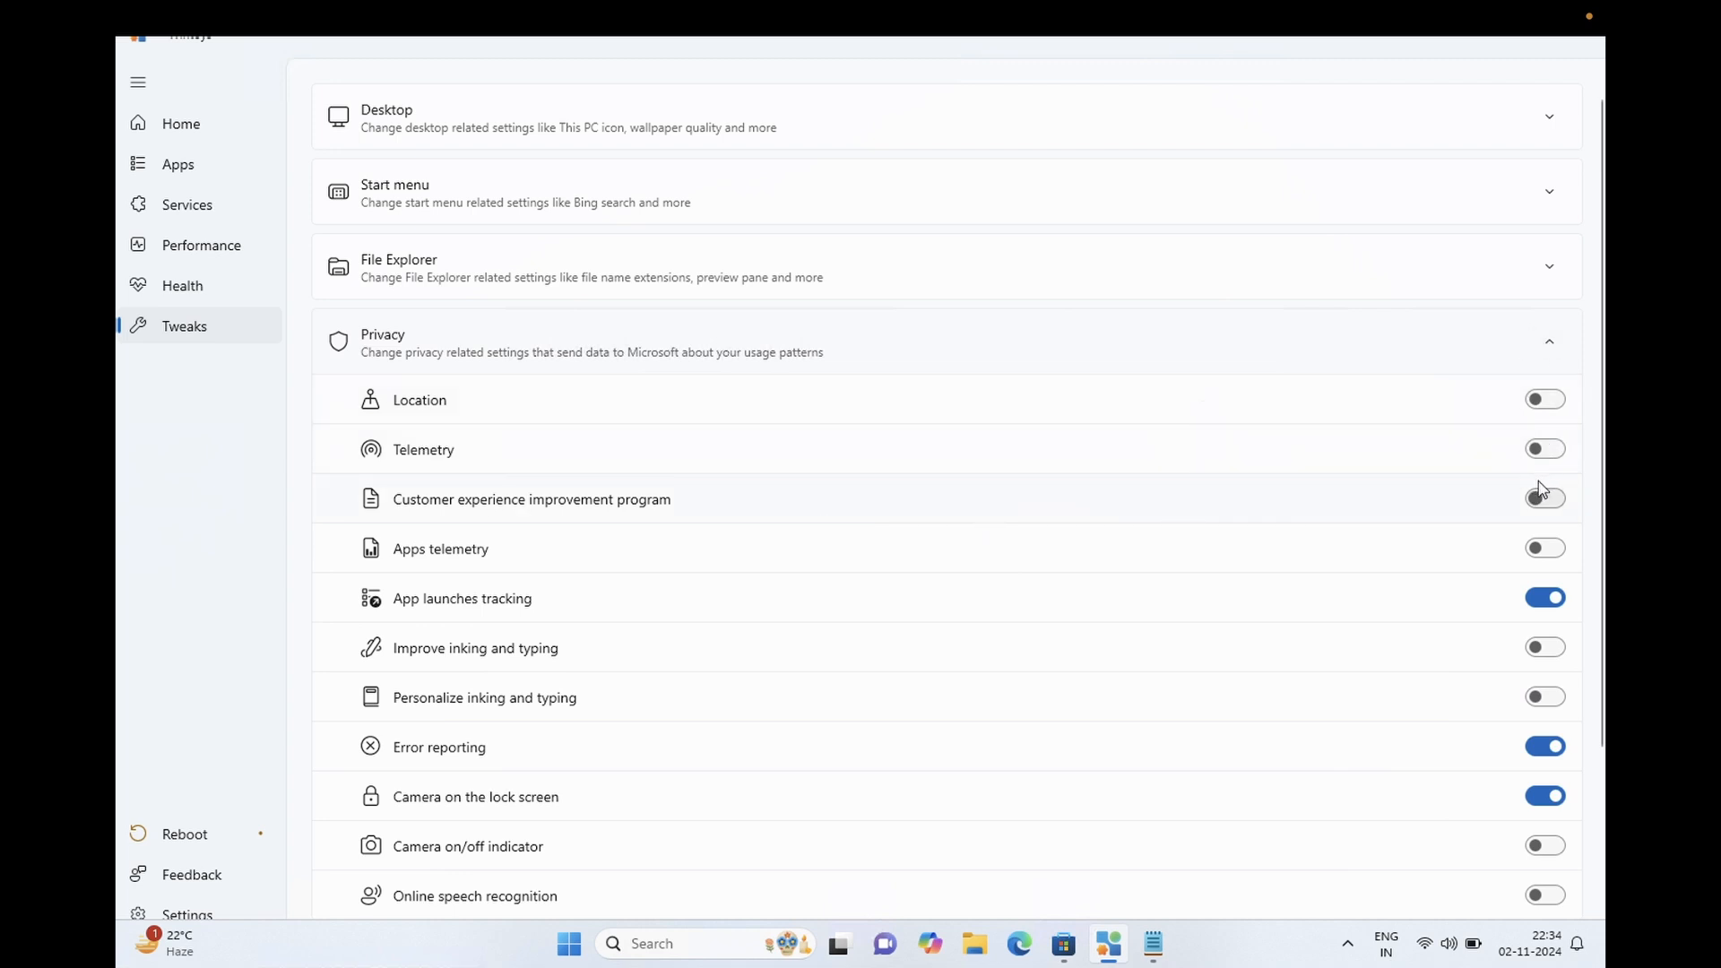
mouse_move(1539, 500)
scroll(1599, 560, "down", 1)
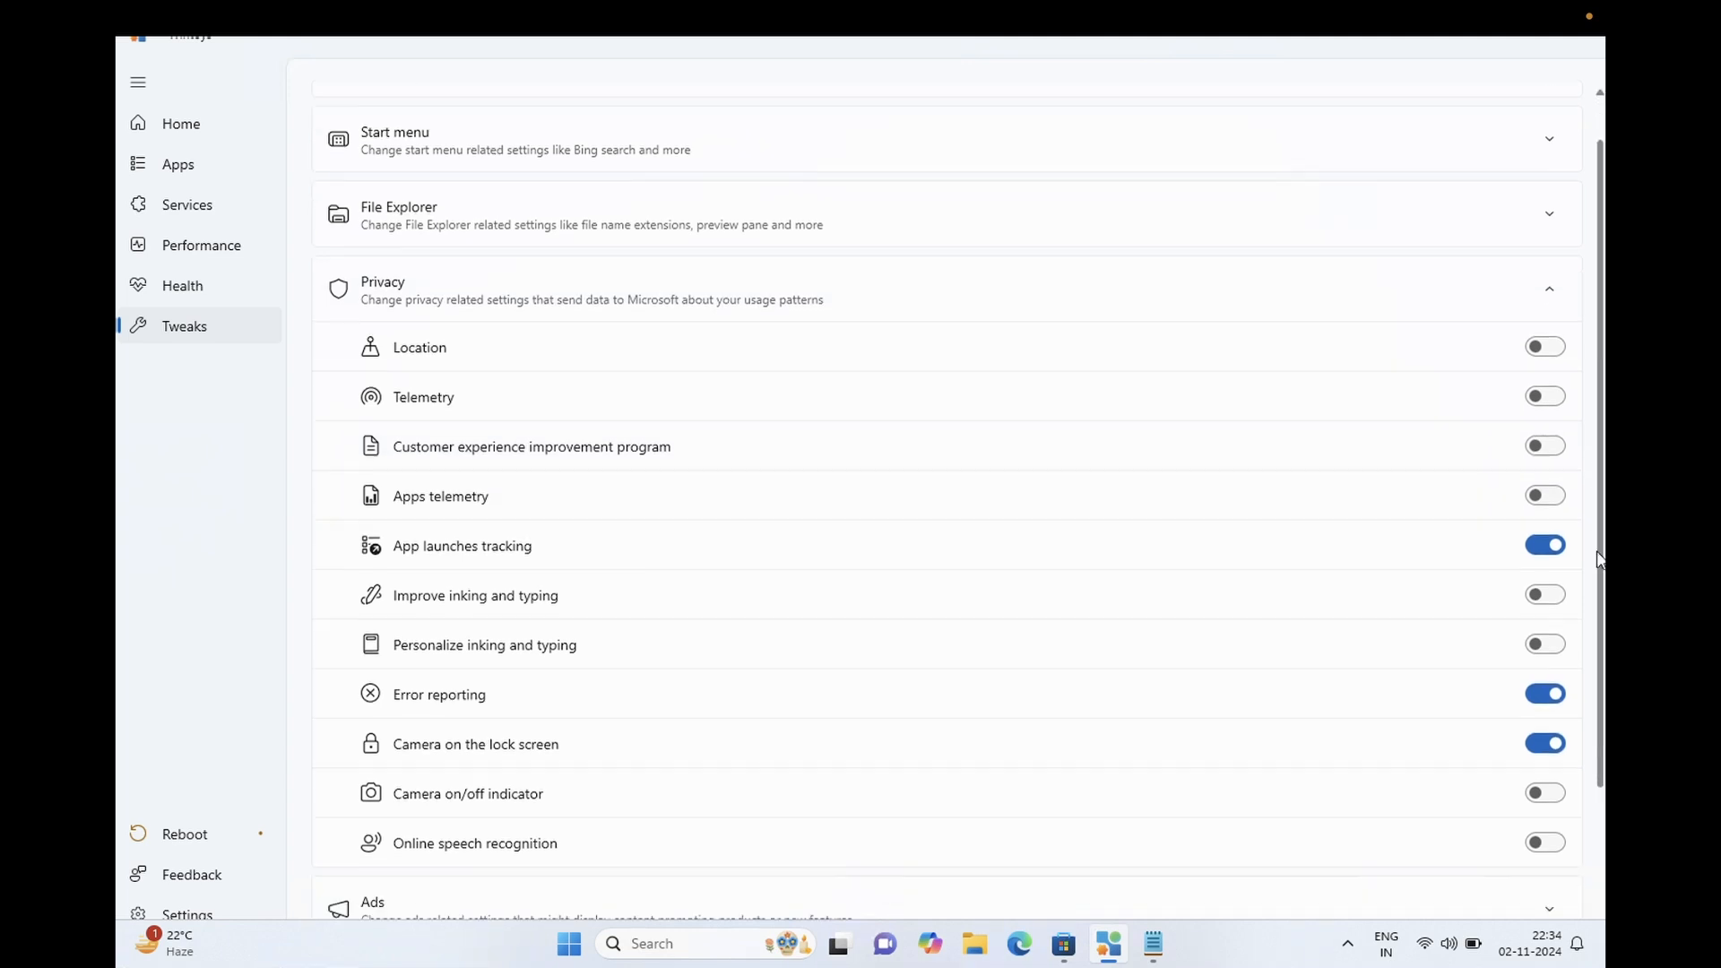
scroll(1599, 560, "down", 2)
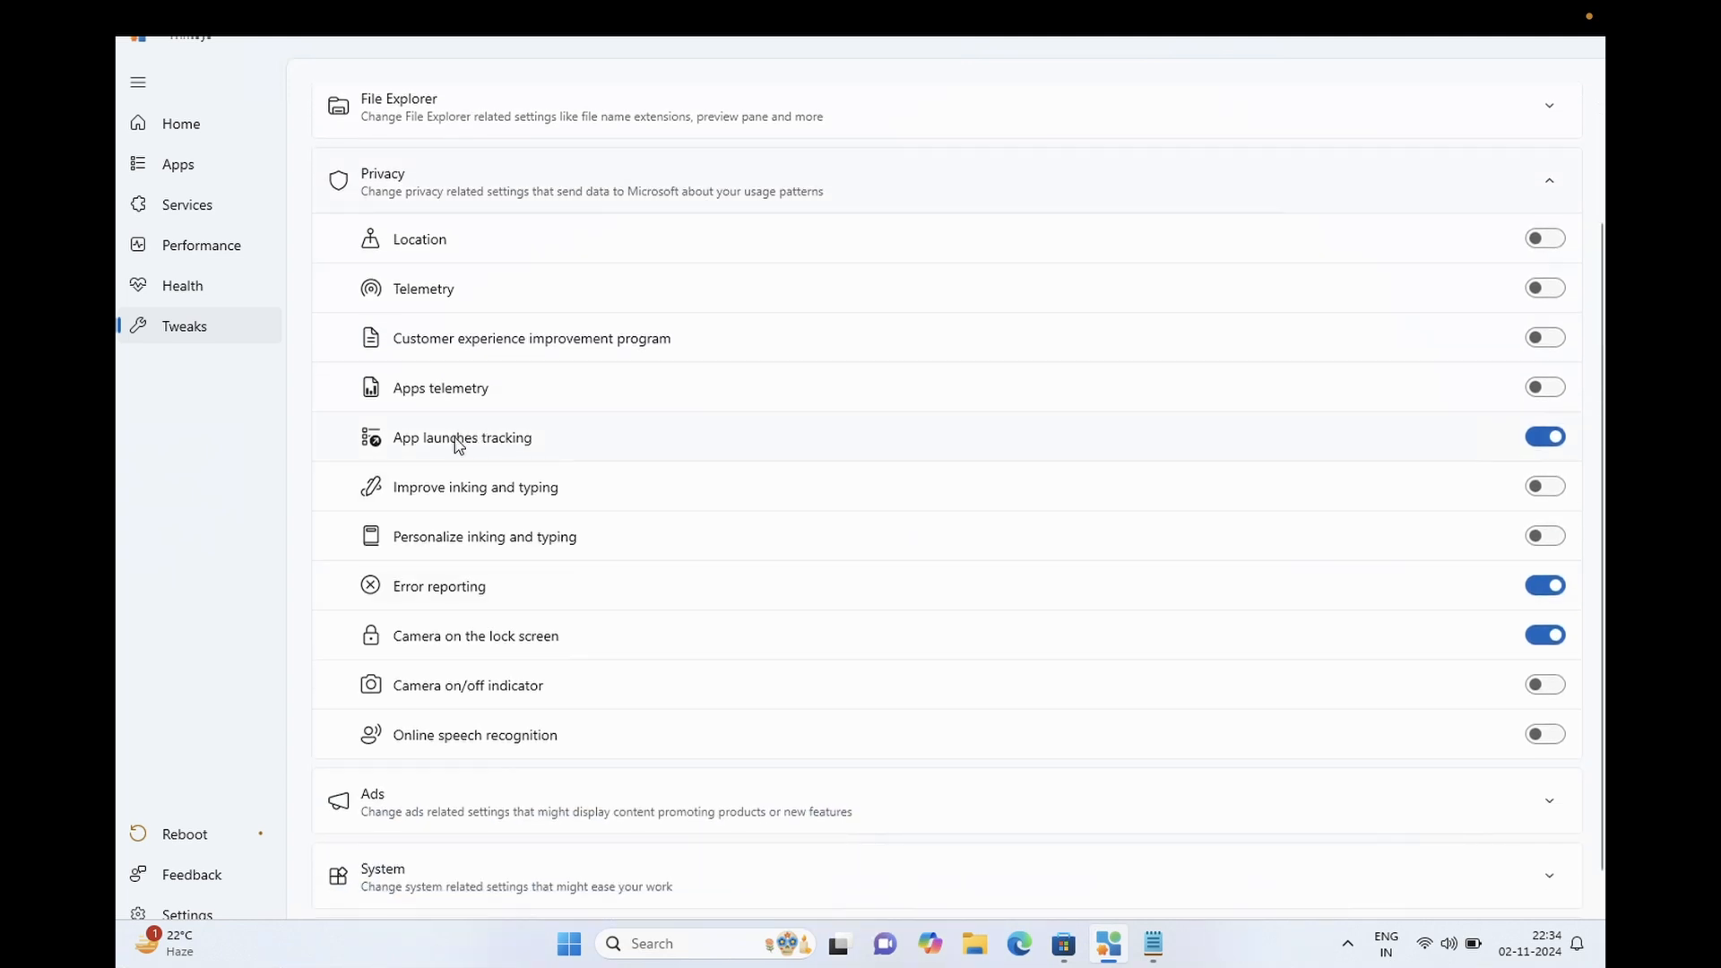
left_click(1560, 439)
scroll(1430, 659, "up", 2)
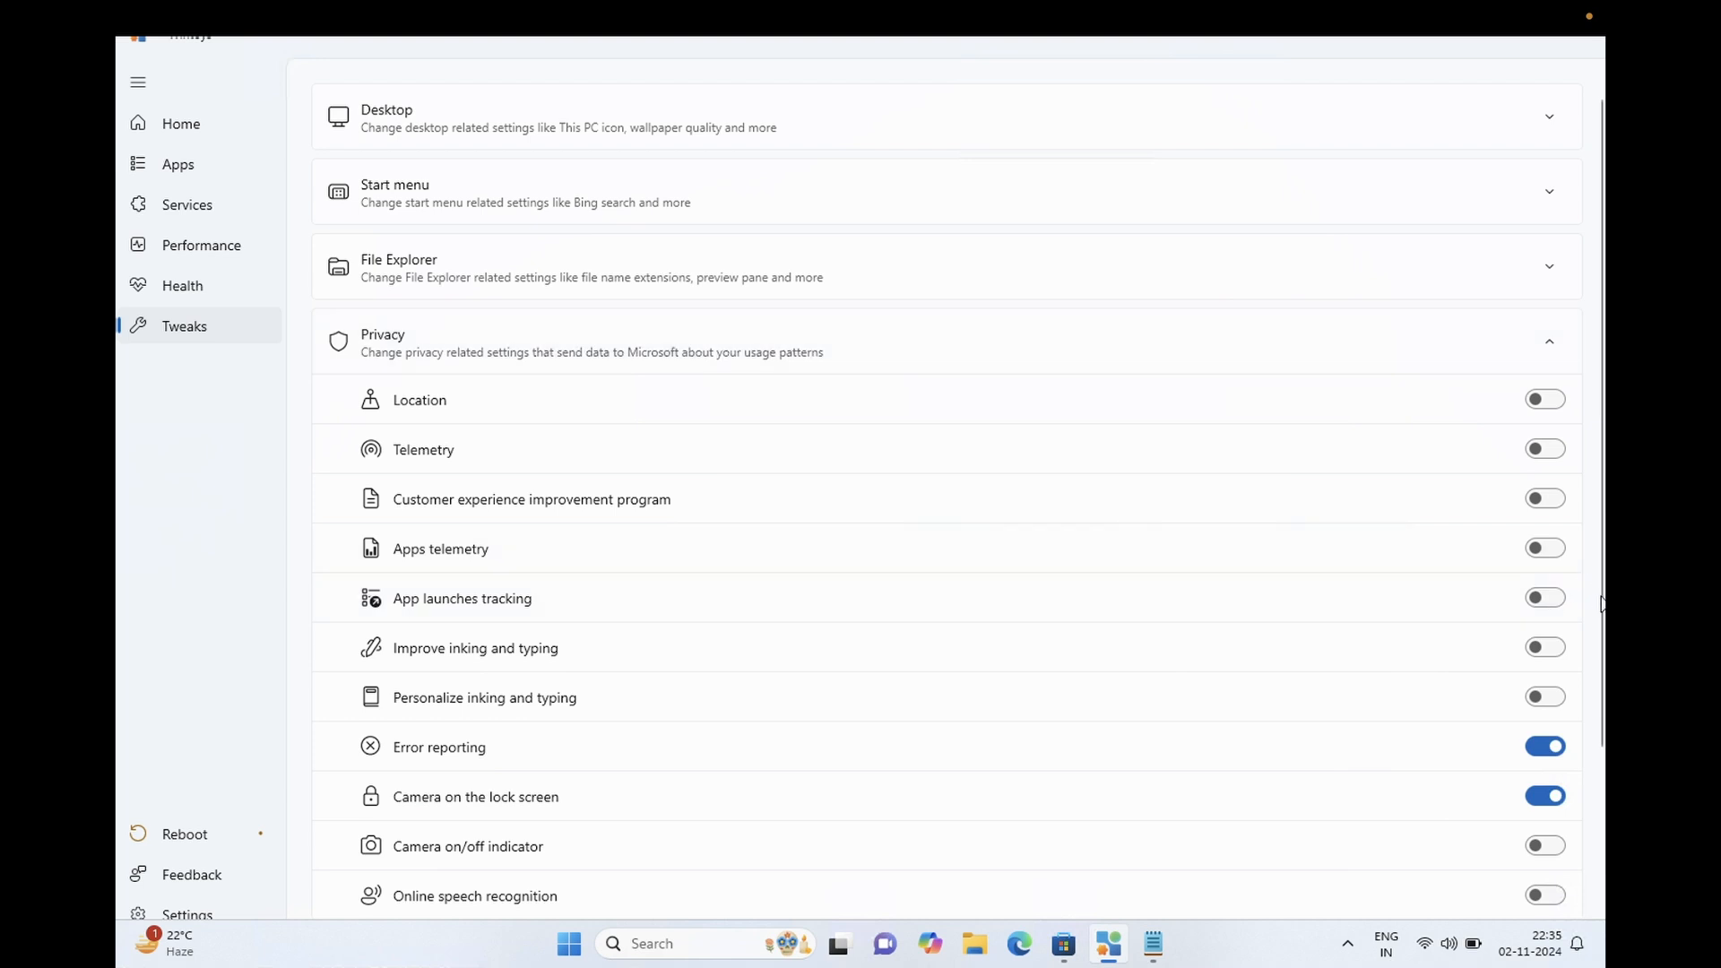
left_click_drag(1602, 603, 1603, 812)
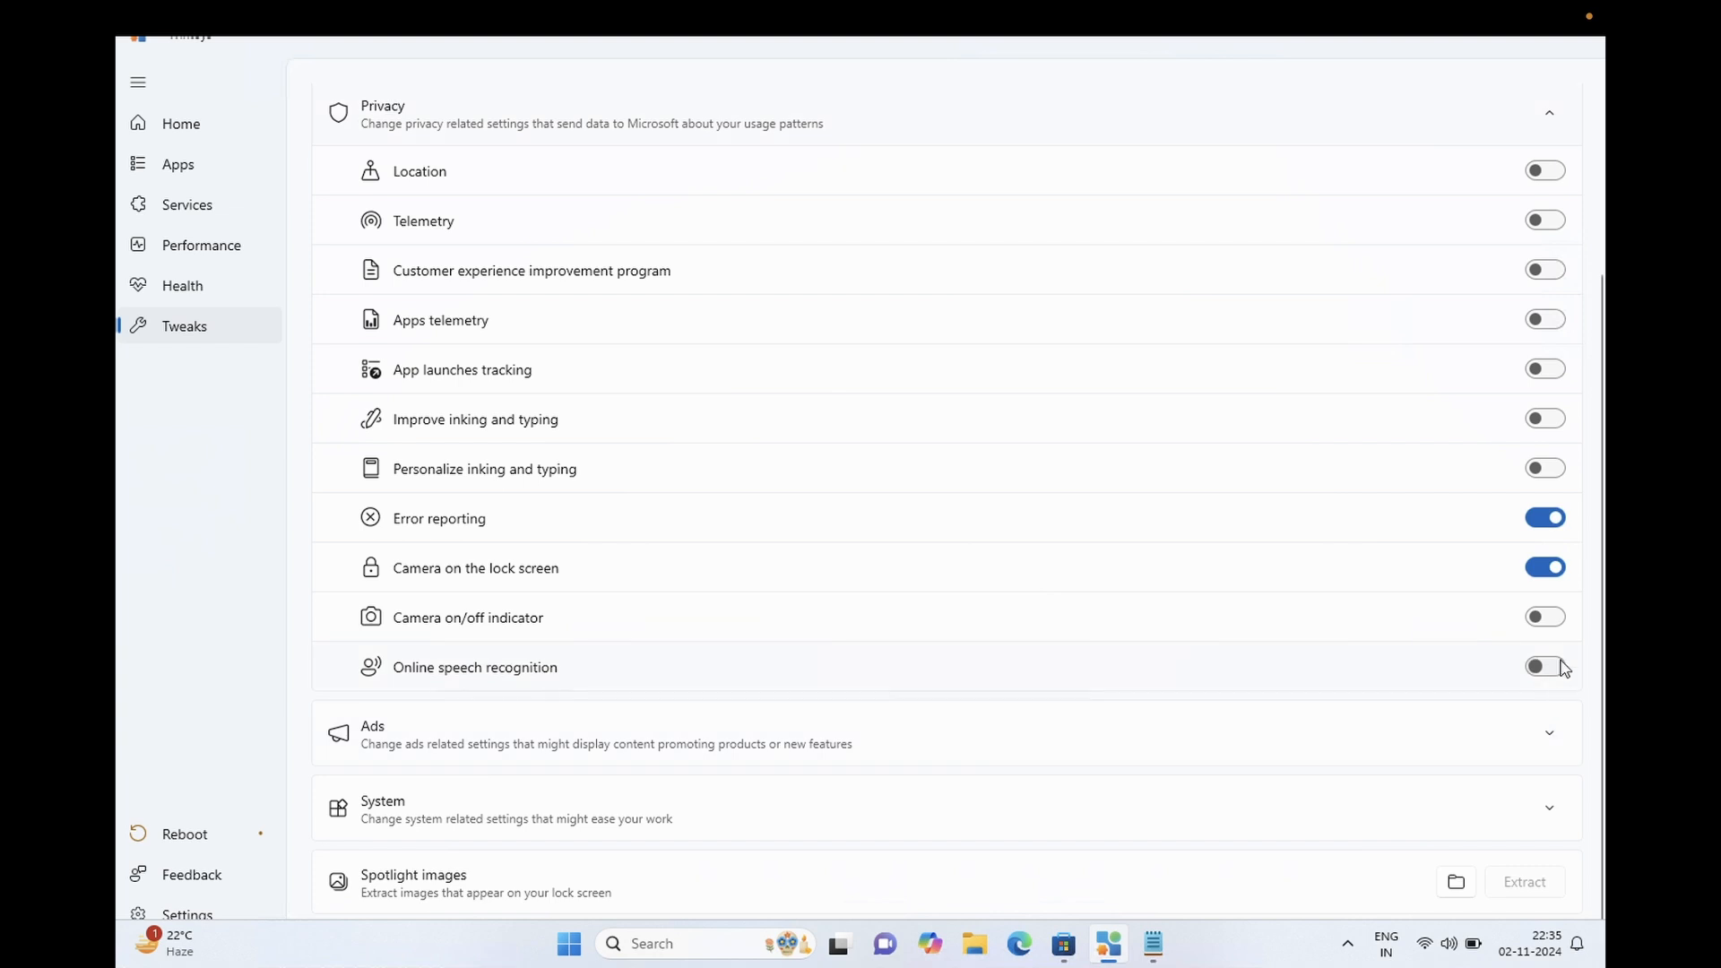
left_click(1548, 117)
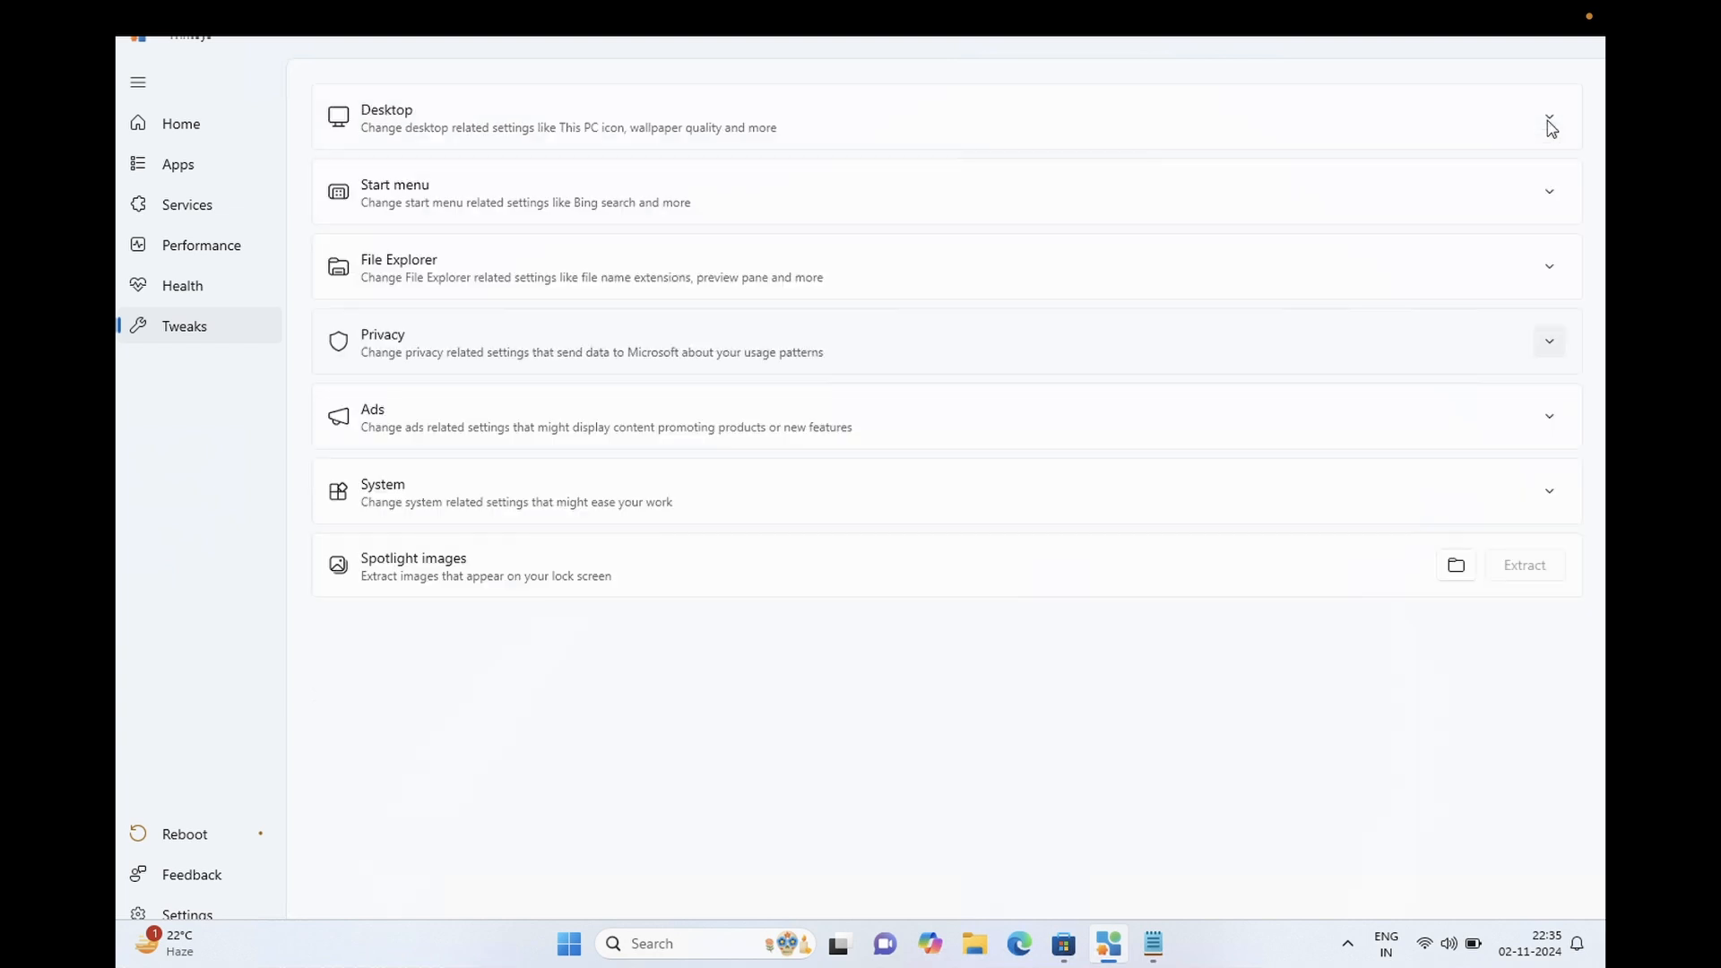
- Expand the Ads tweaks and turn off Tailored experiences, Advertising ID, Suggested content in settings and Suggested notifications
left_click(451, 434)
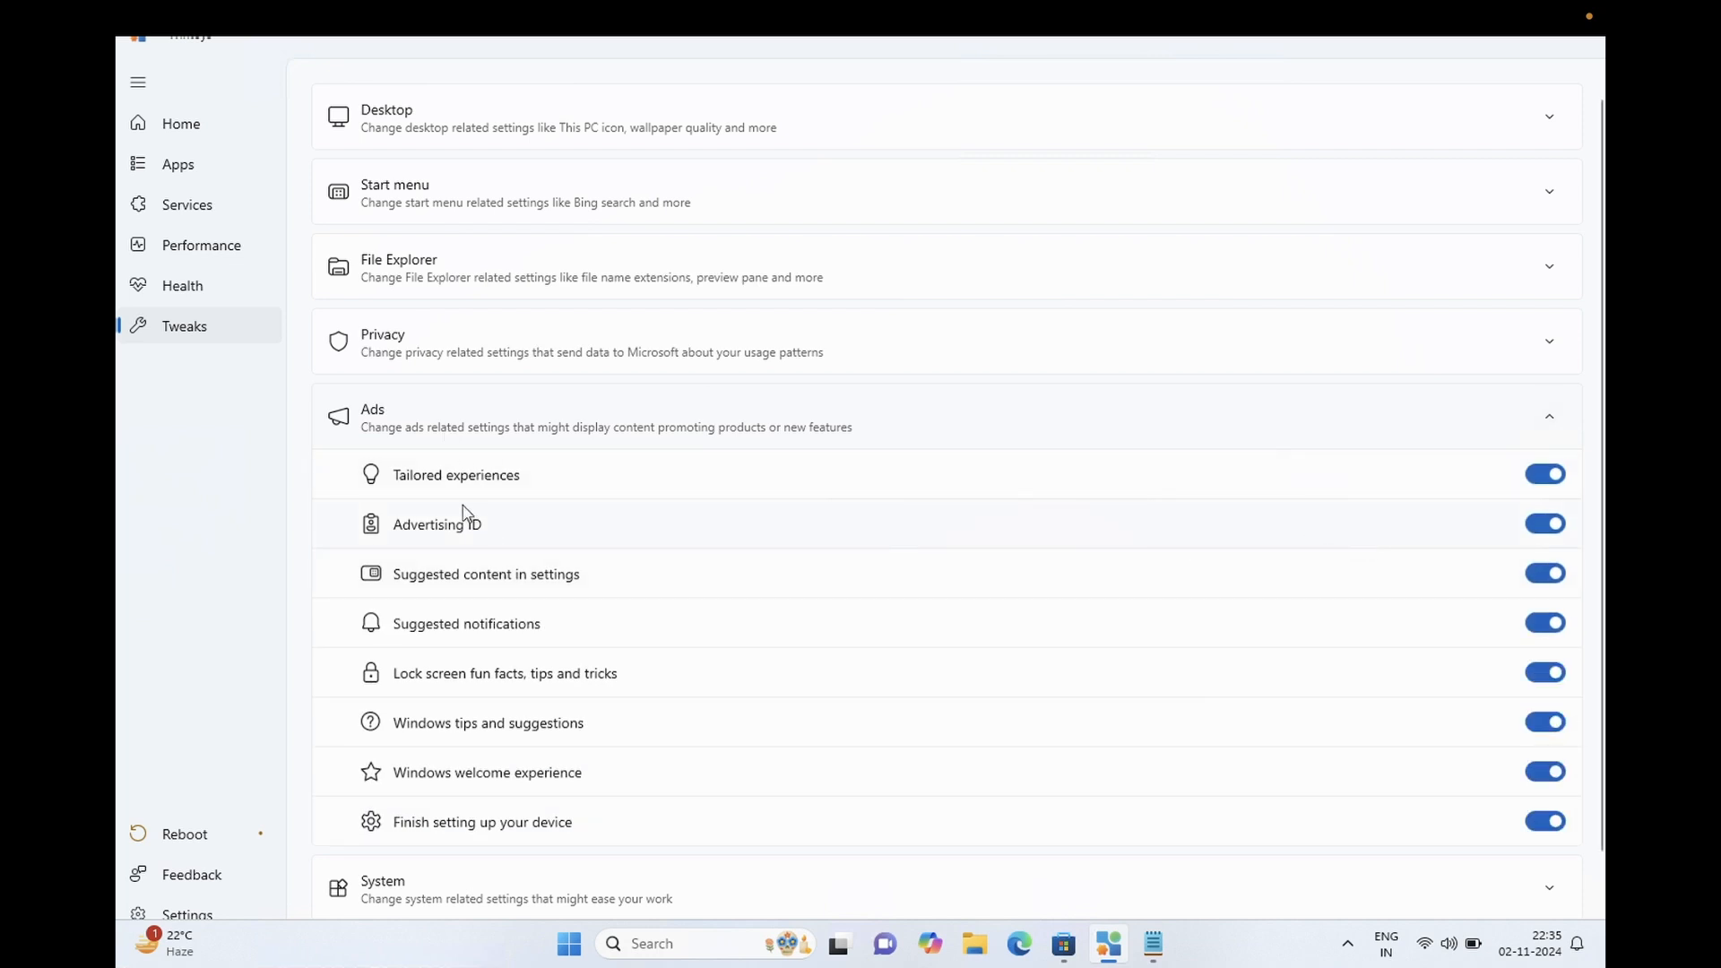
left_click(1548, 478)
left_click(1552, 529)
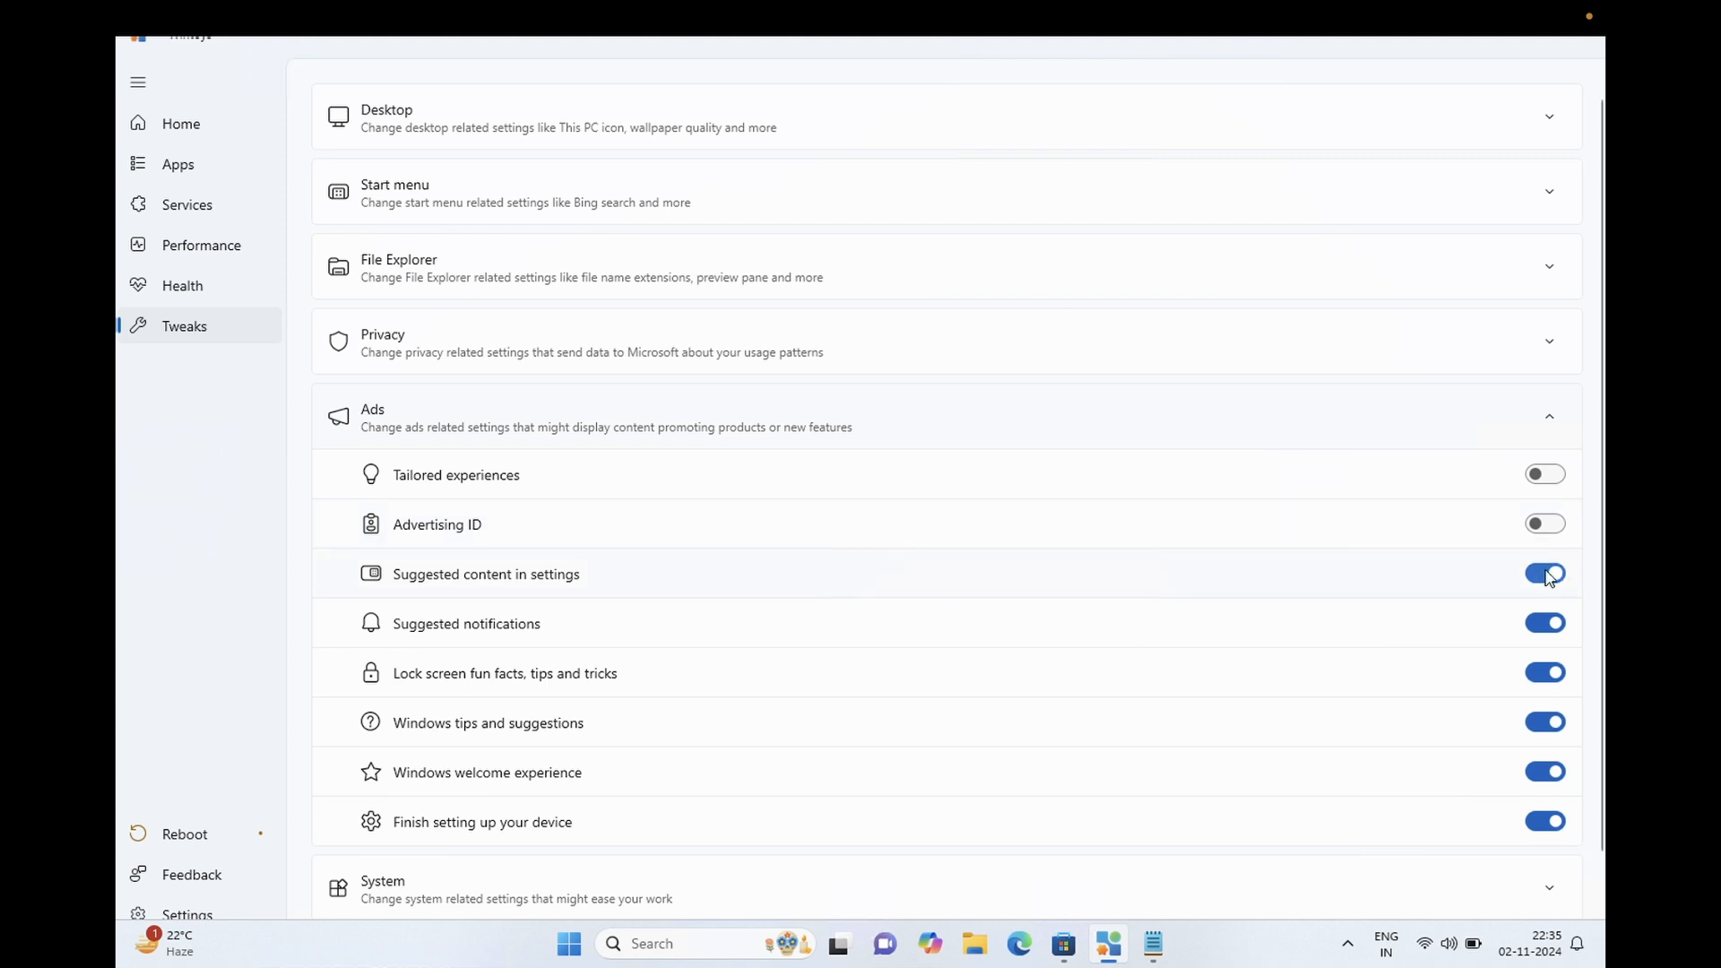
left_click(1550, 574)
left_click(1549, 628)
- Turn off "Lock screen fun facts, tips and tricks" and "Windows tips and suggestions", and collapse the Ads tweaks
scroll(1578, 628, "down", 1)
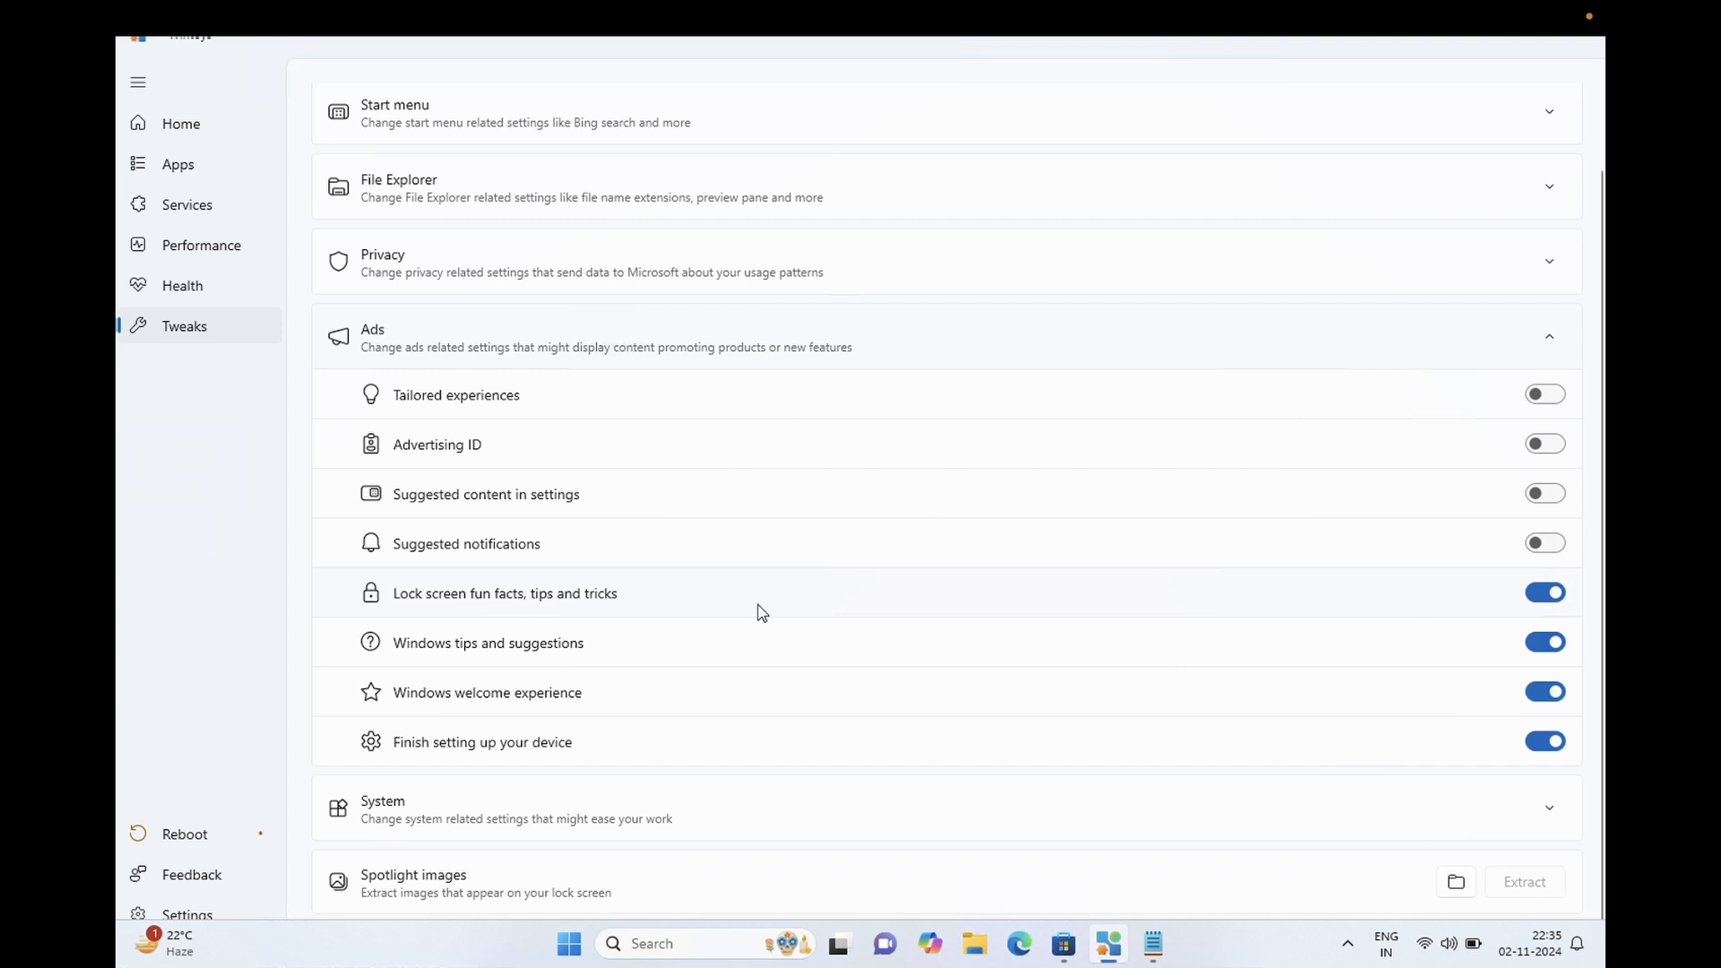
left_click(1561, 602)
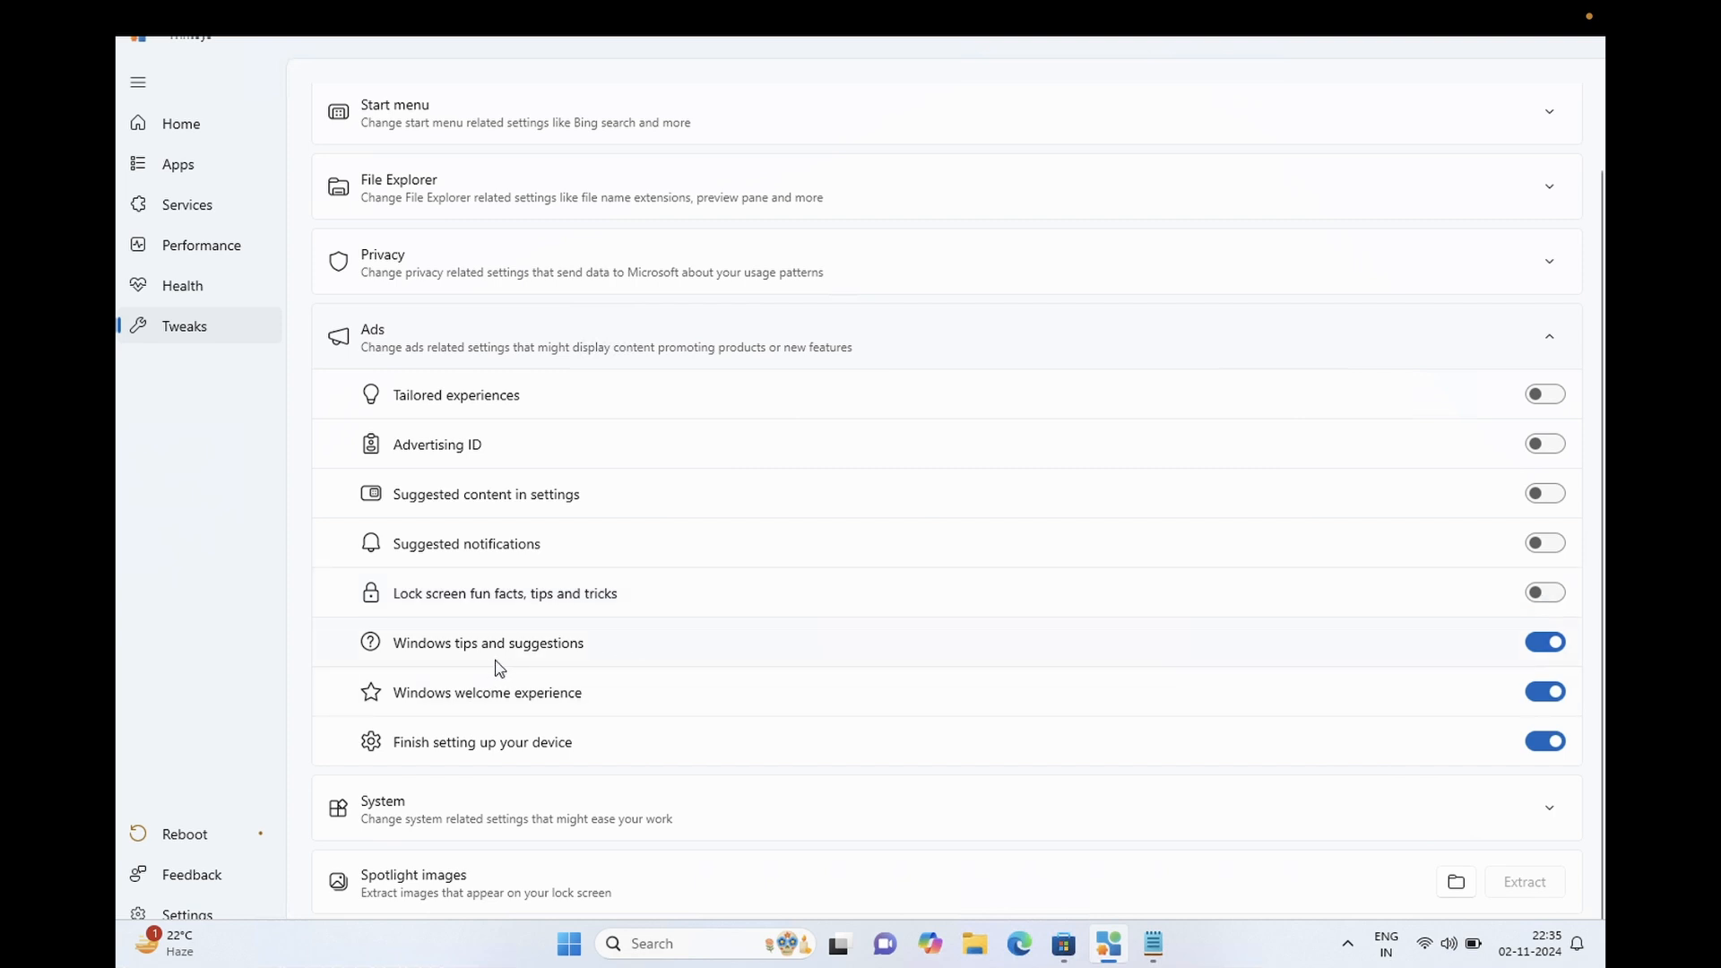
left_click(1550, 644)
left_click(1553, 343)
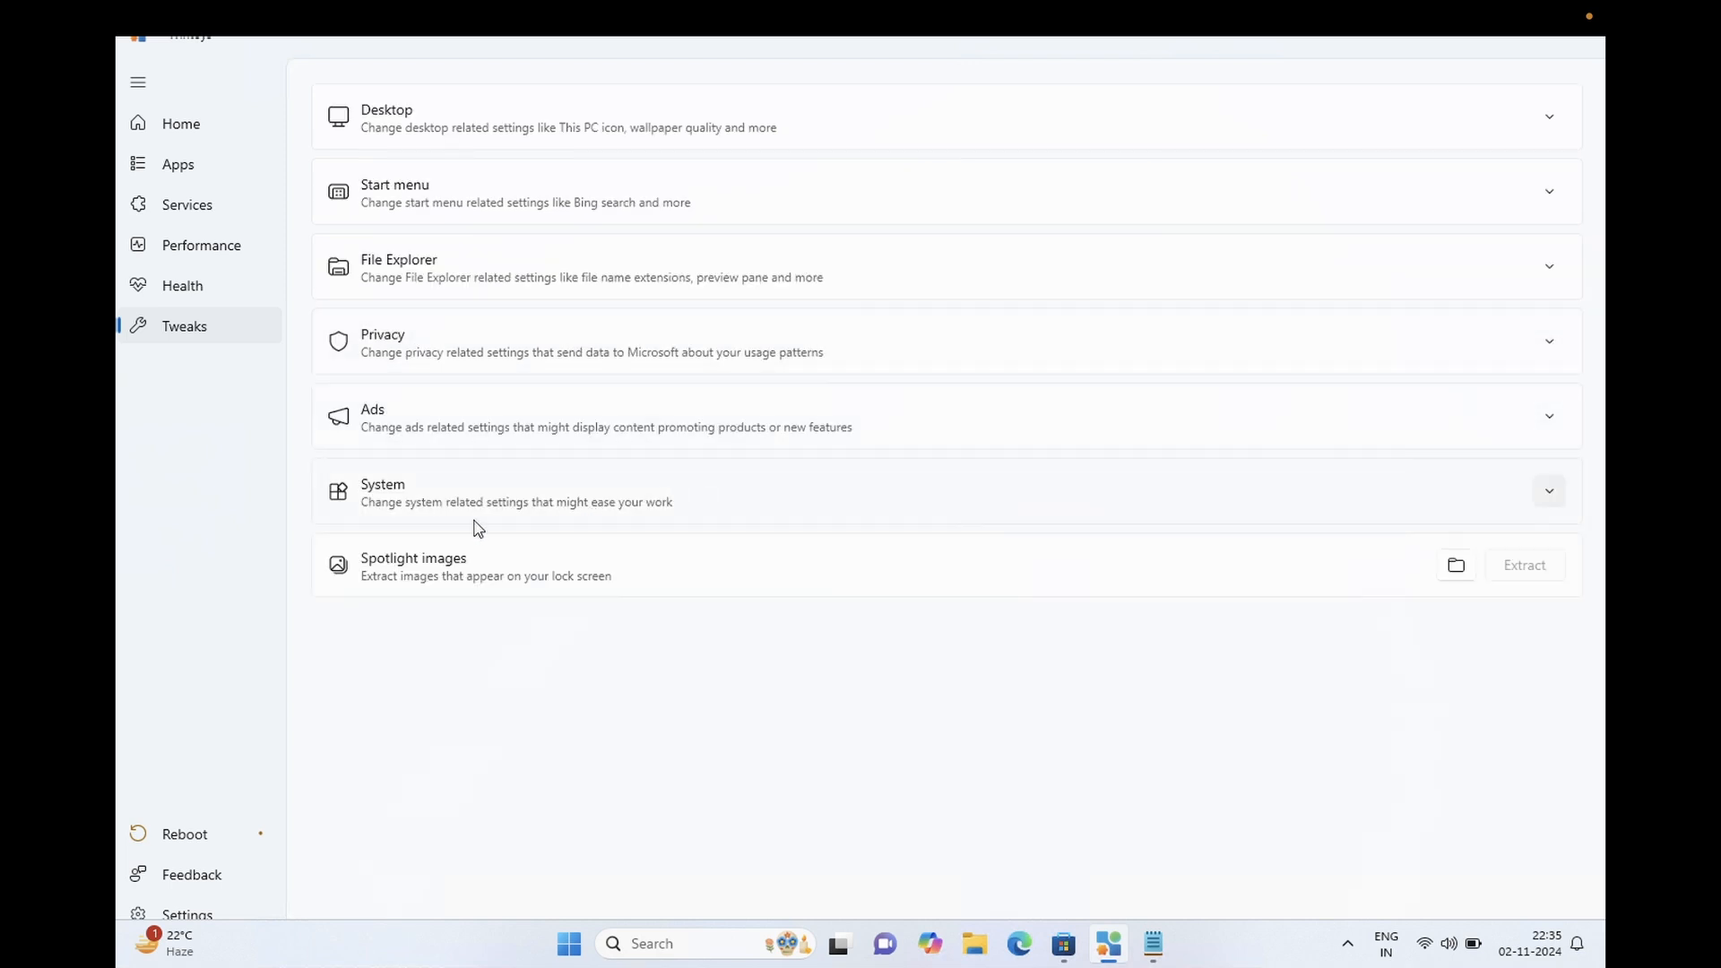
- Expand the System tweaks, switch Clock with seconds on and off again, and turn on Clipboard history
left_click(586, 485)
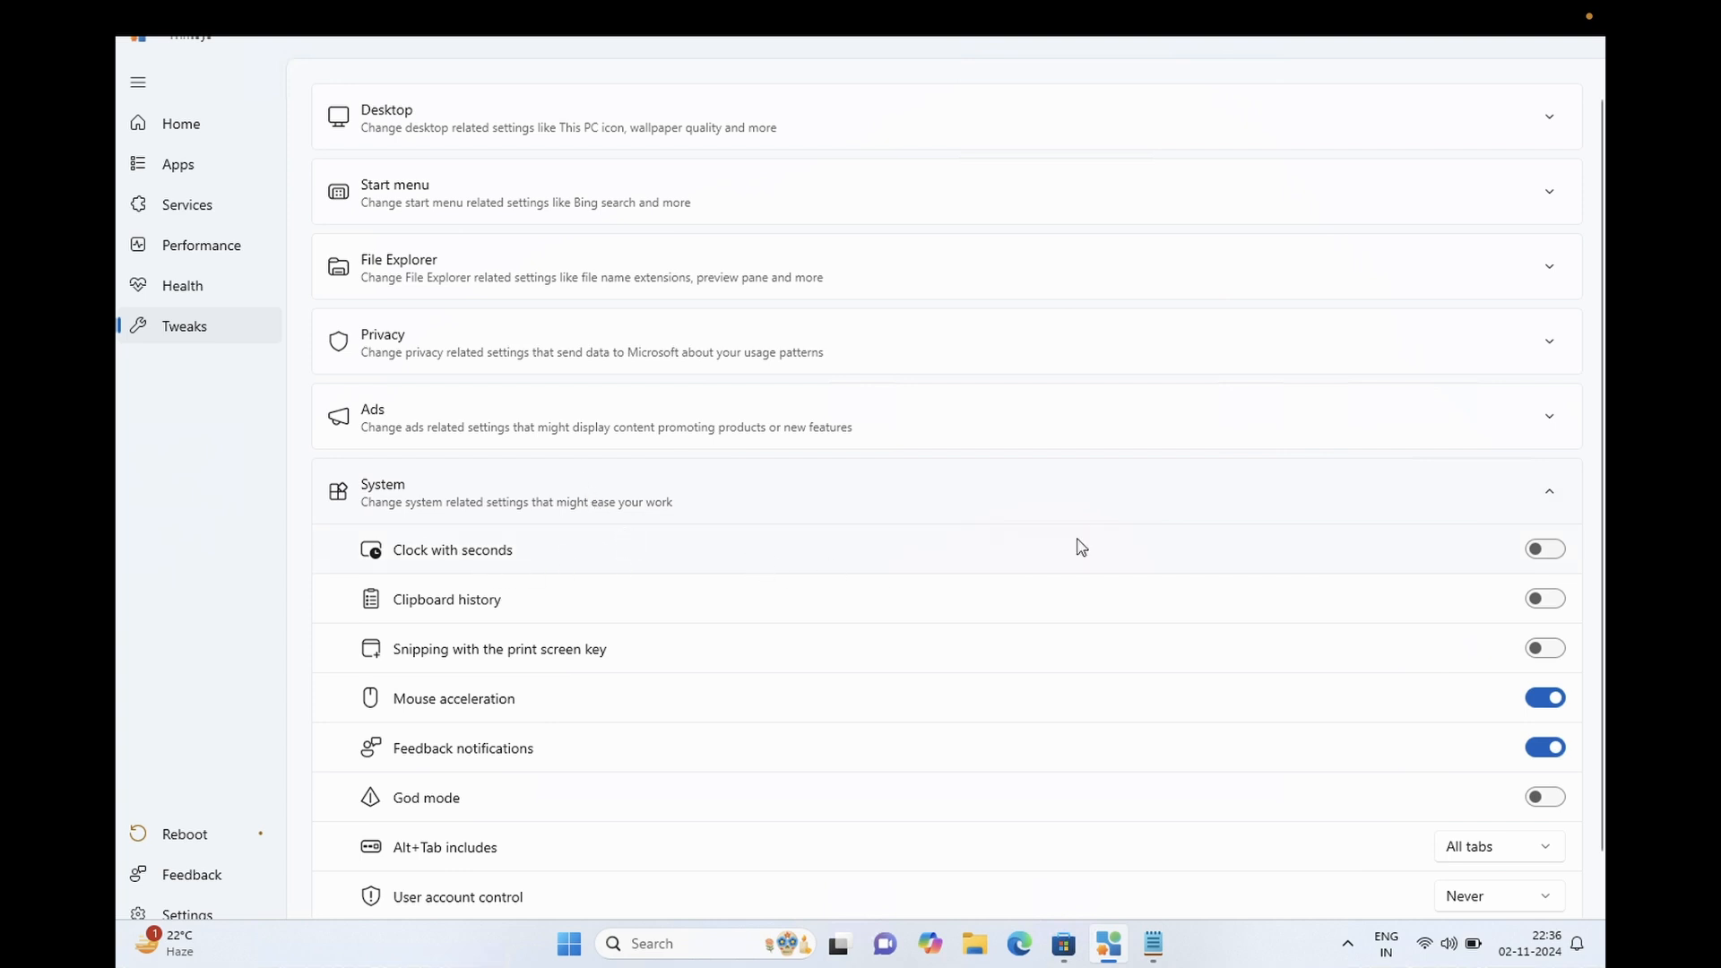
left_click(1546, 550)
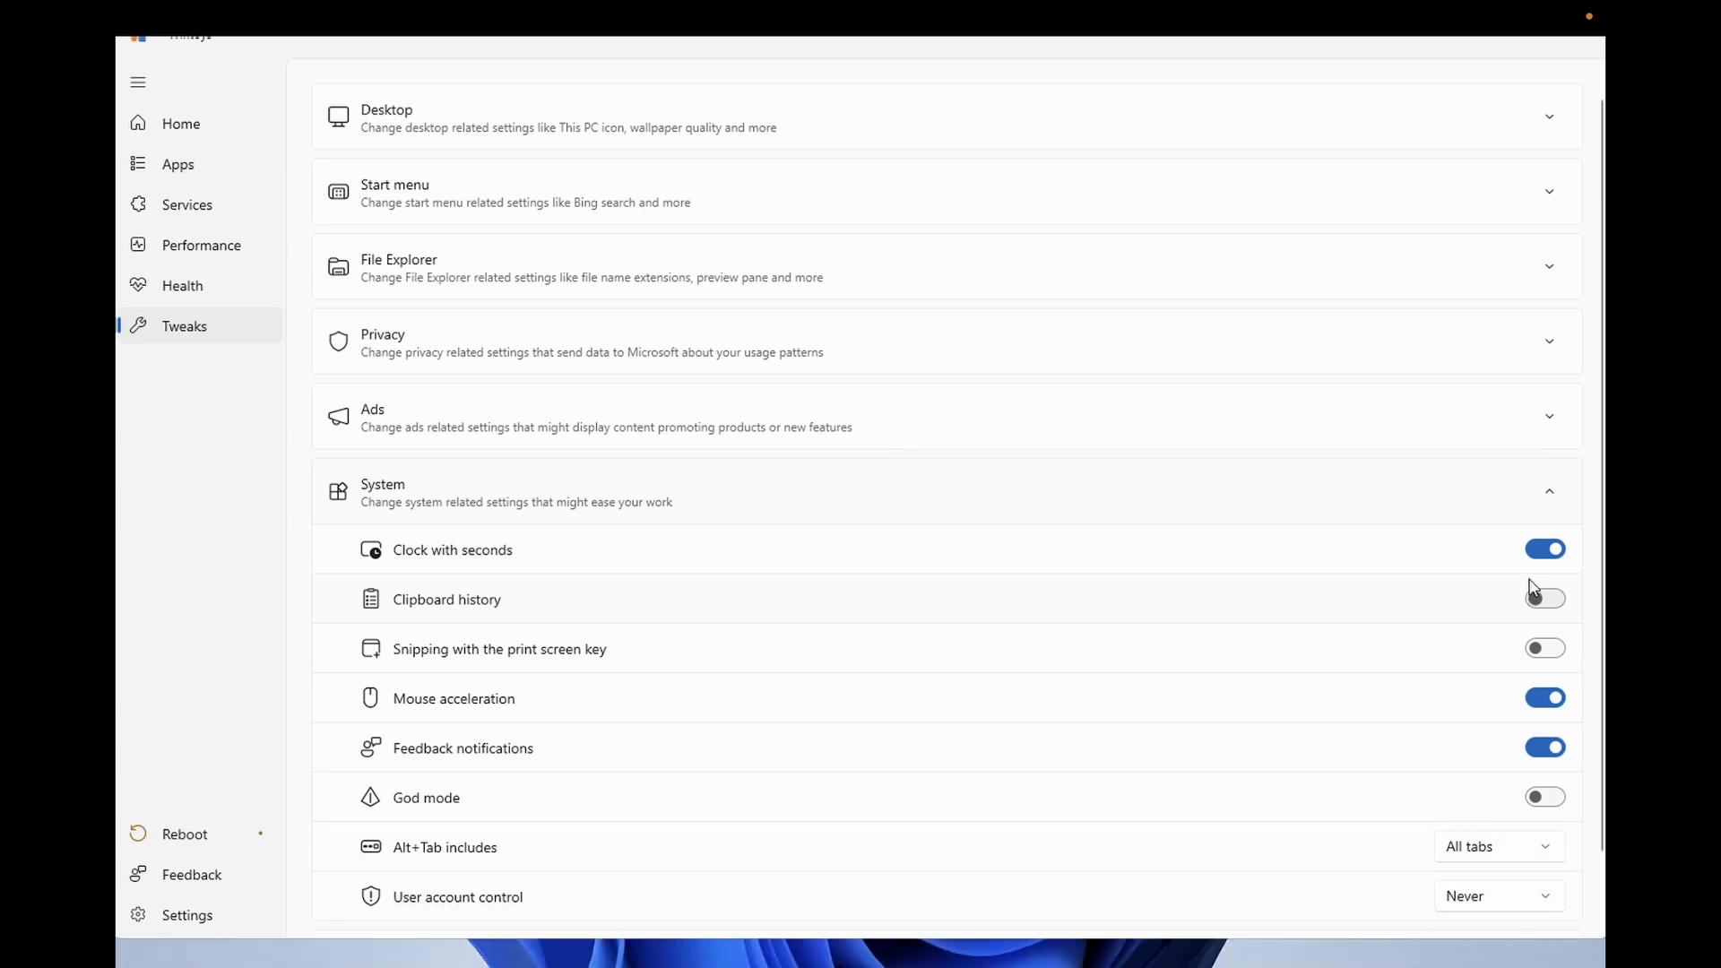
left_click(1545, 549)
left_click(1473, 625)
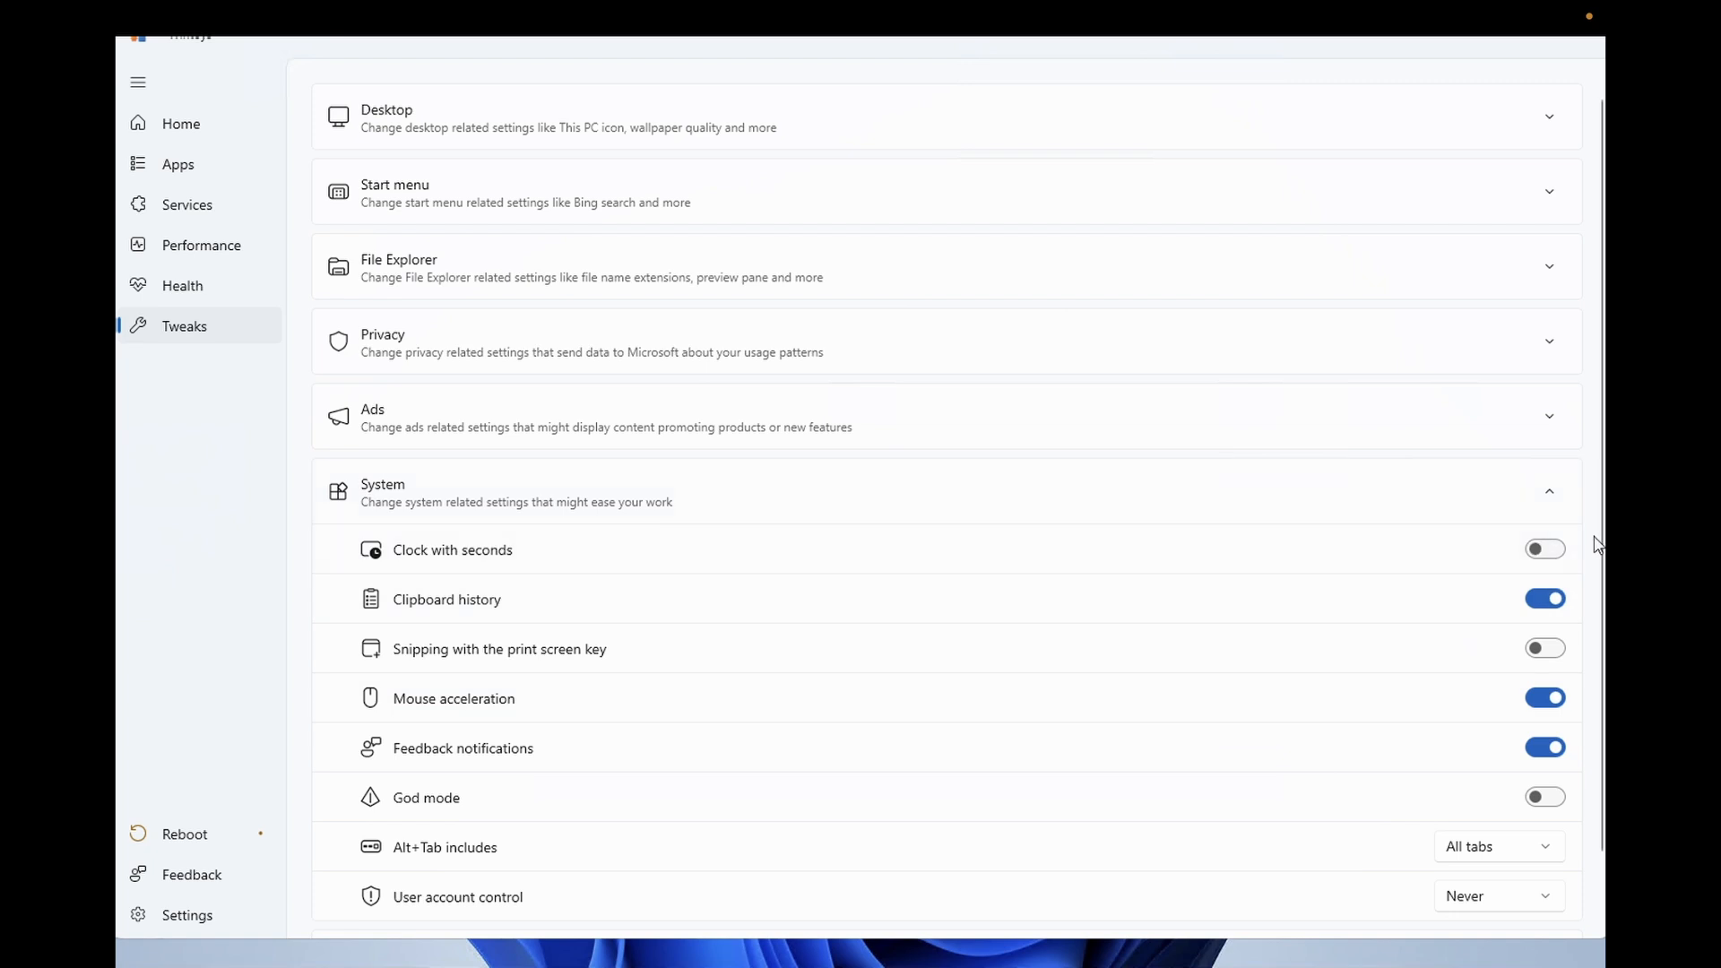
- Turn on Snipping with the print screen key, turn off Feedback notifications, and collapse the System tweaks
scroll(1602, 556, "down", 2)
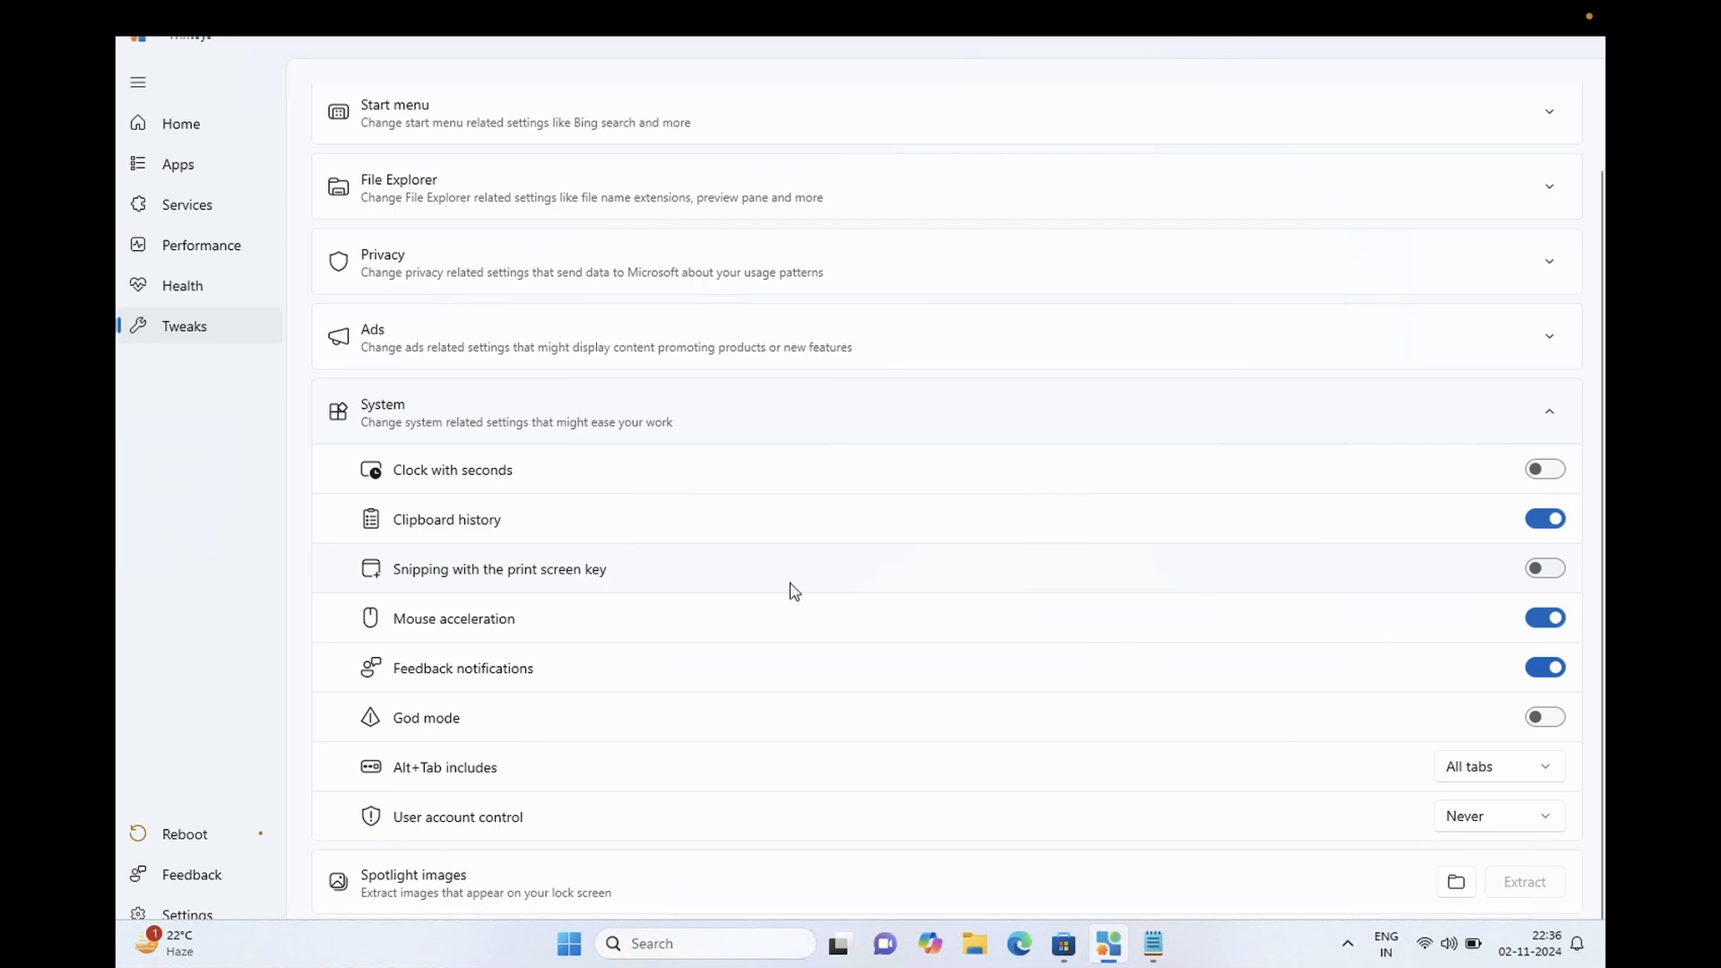
left_click(1546, 569)
left_click(1546, 668)
scroll(570, 835, "up", 2)
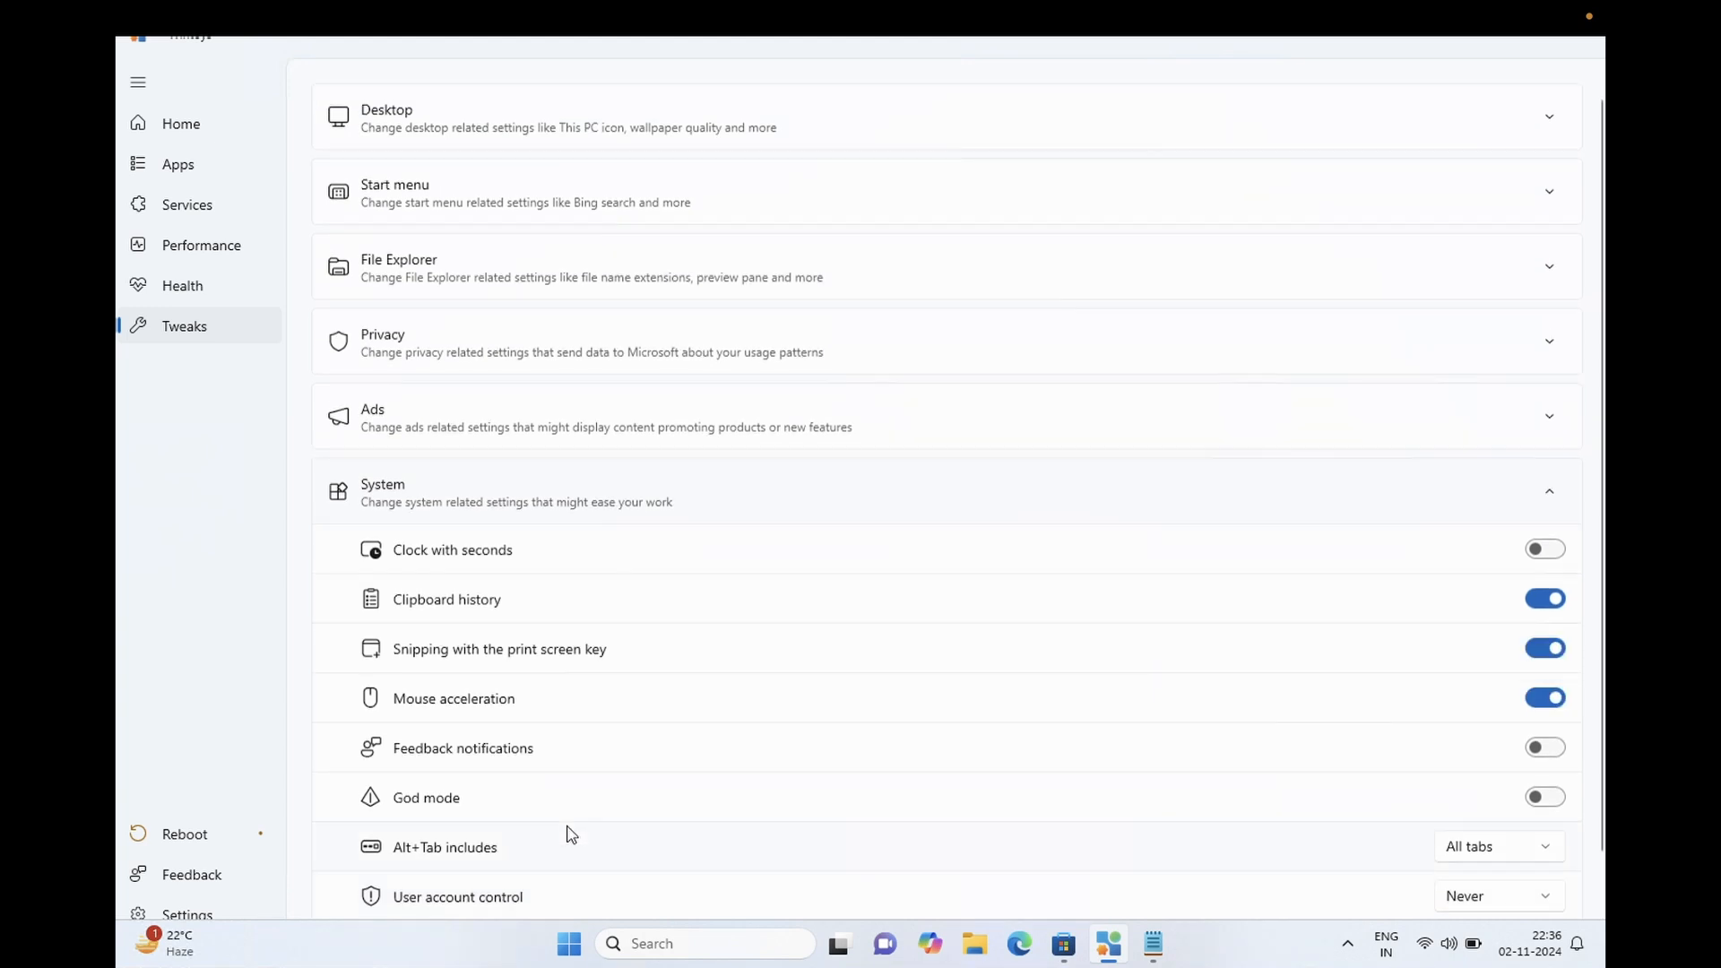
left_click(1548, 496)
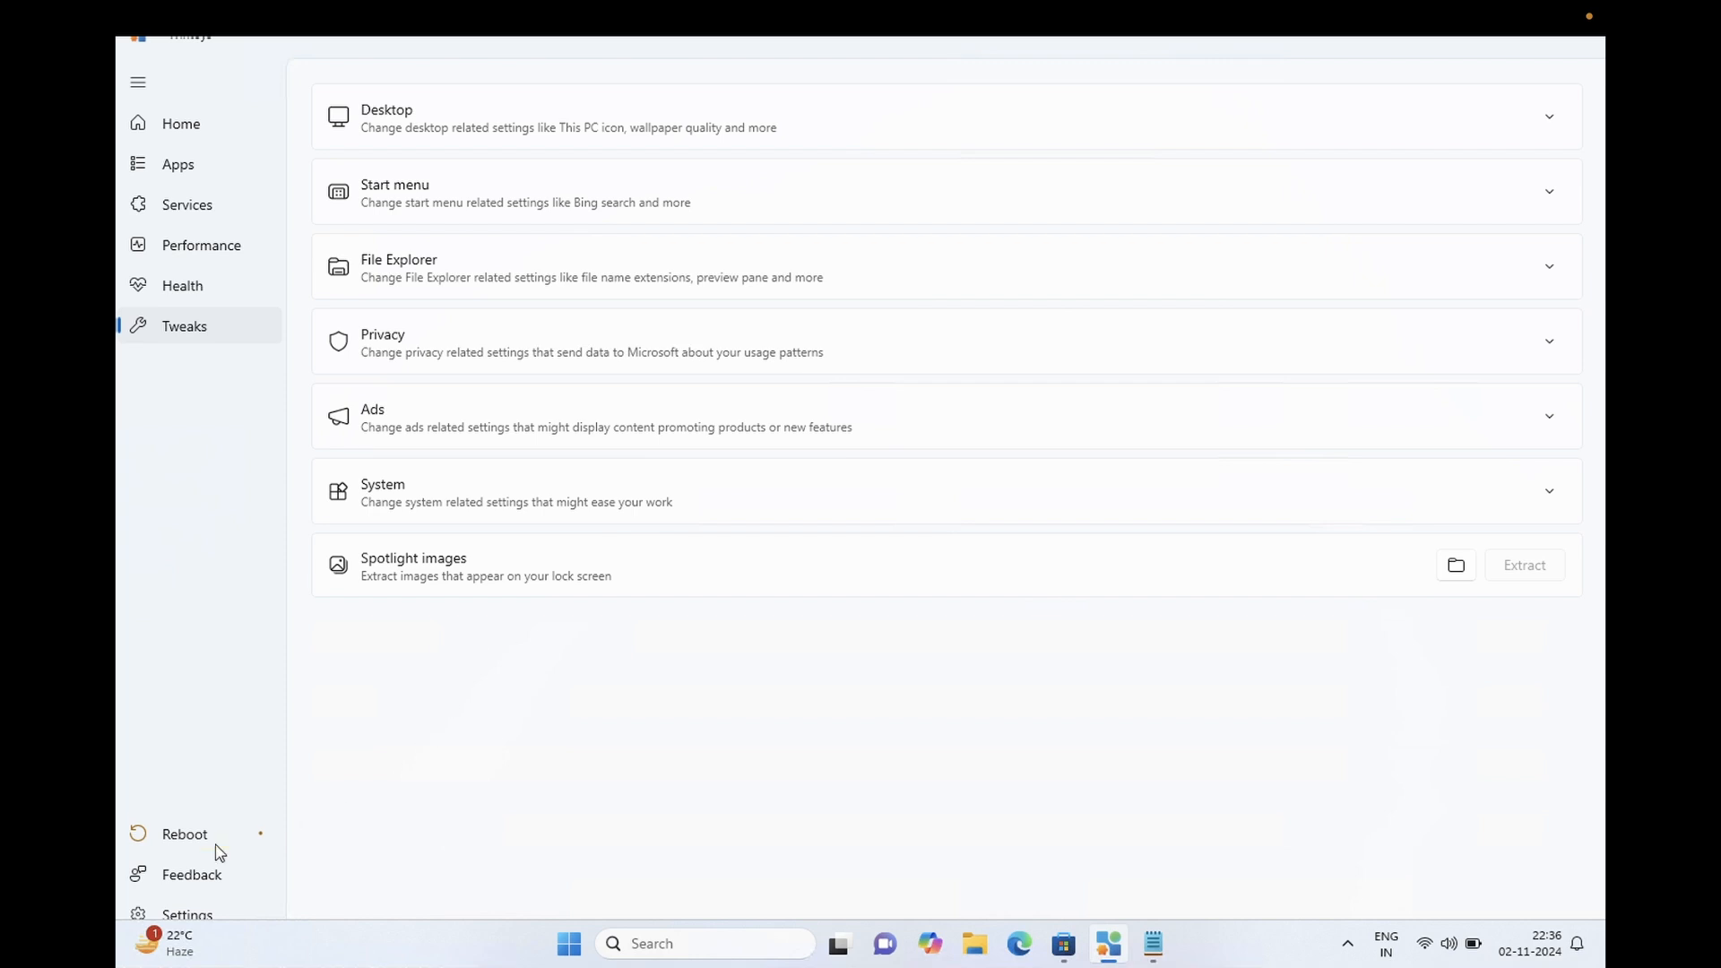
- Look over the app's own Settings page, and close Wintoys and Microsoft Store
left_click(196, 912)
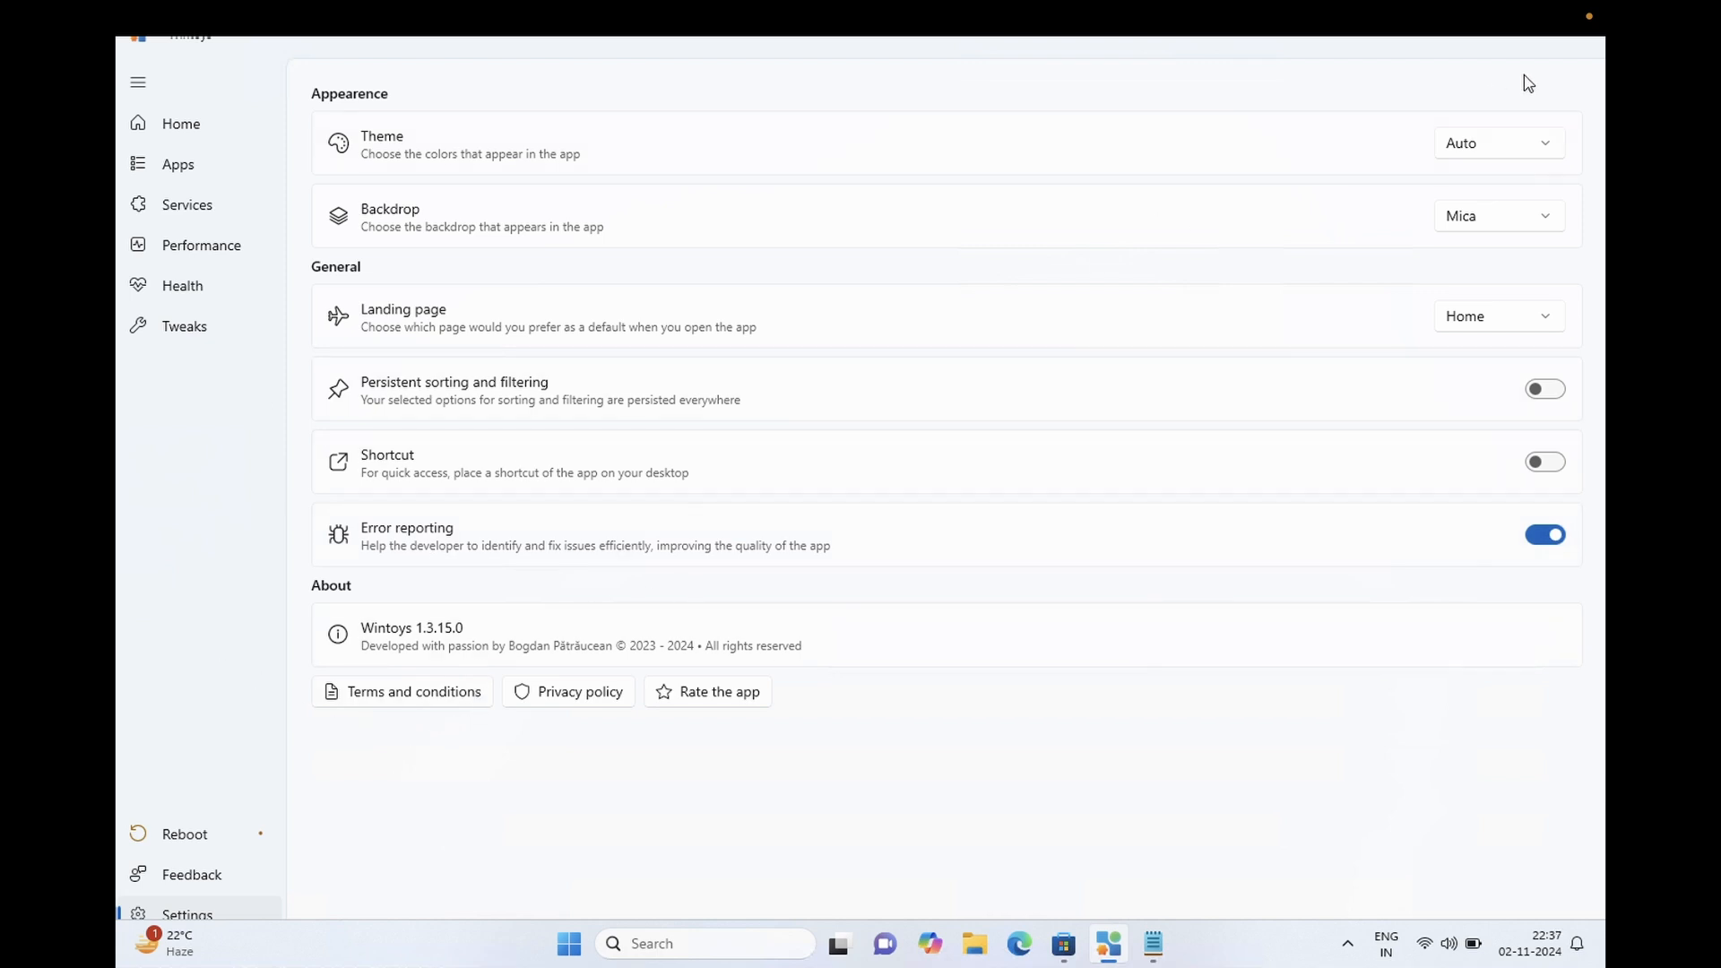
left_click(1597, 51)
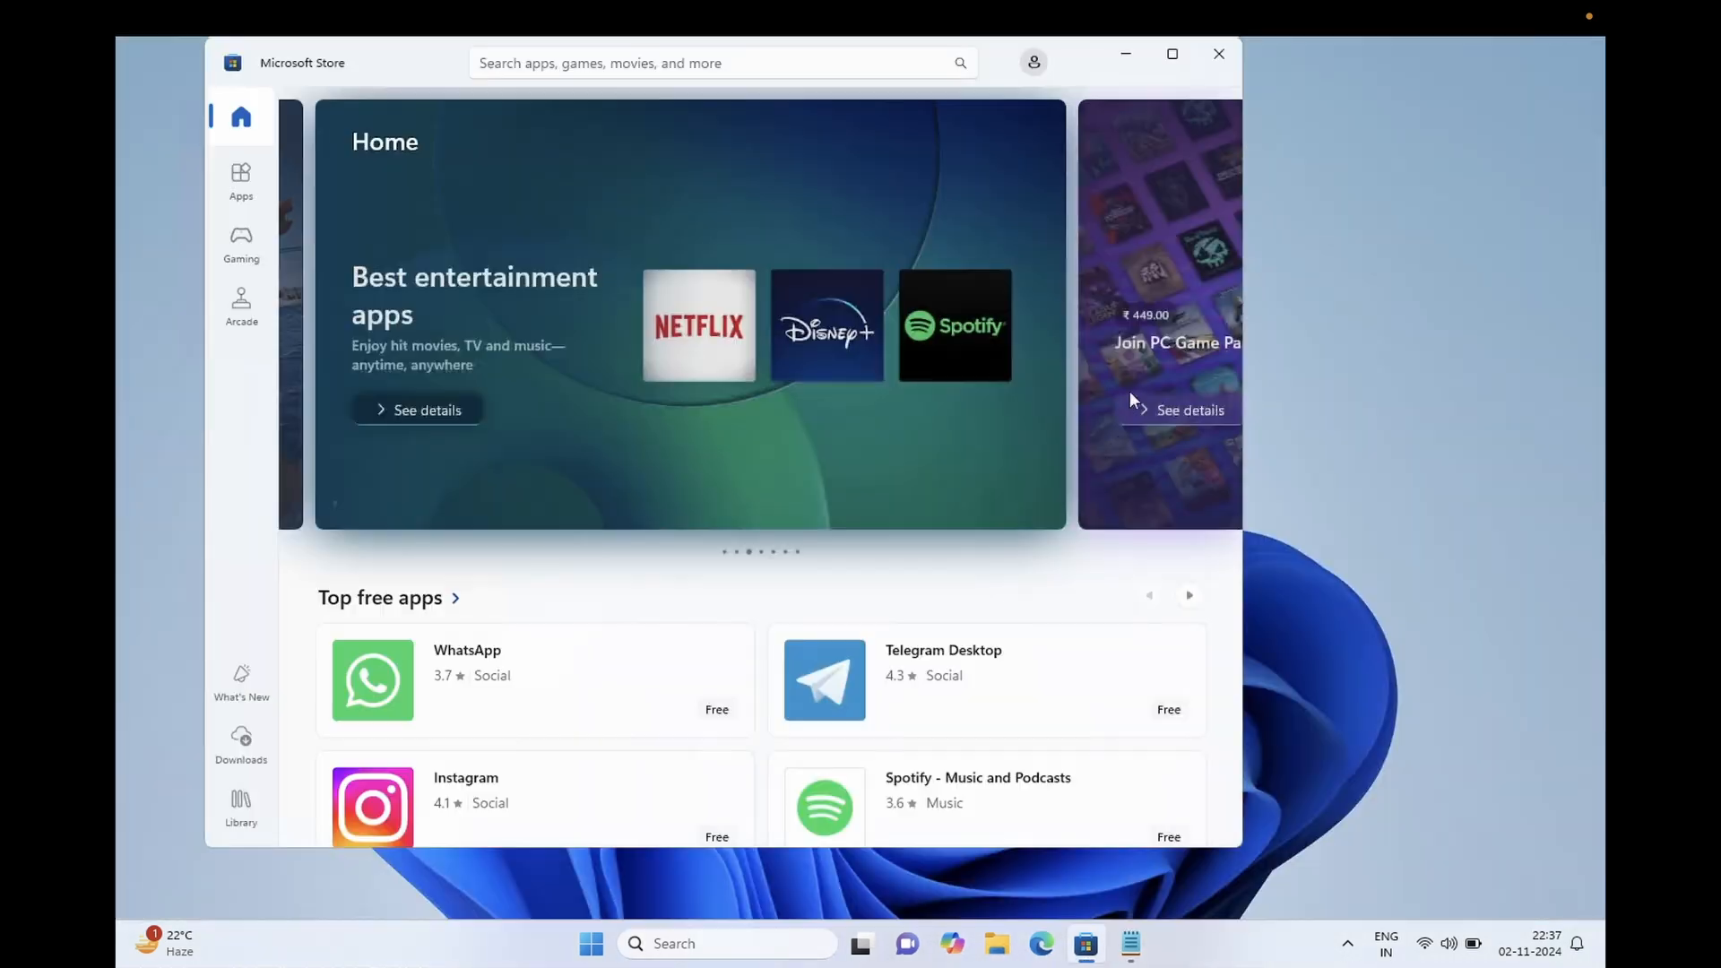
left_click(1219, 54)
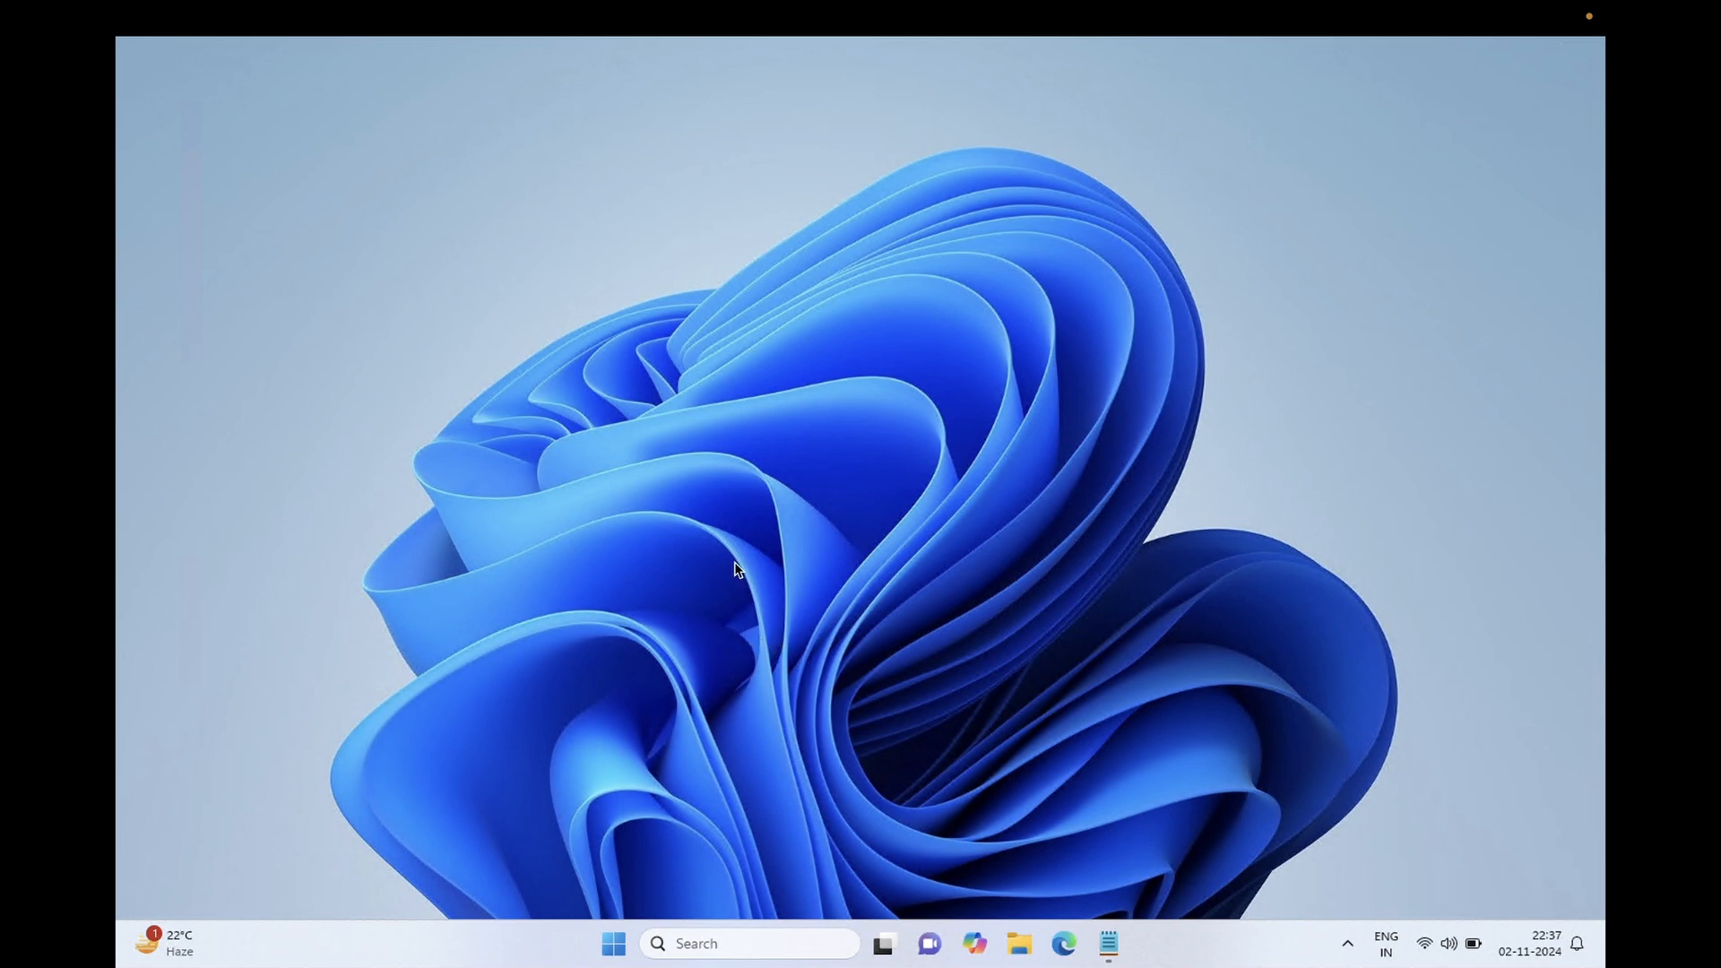
left_click(1344, 941)
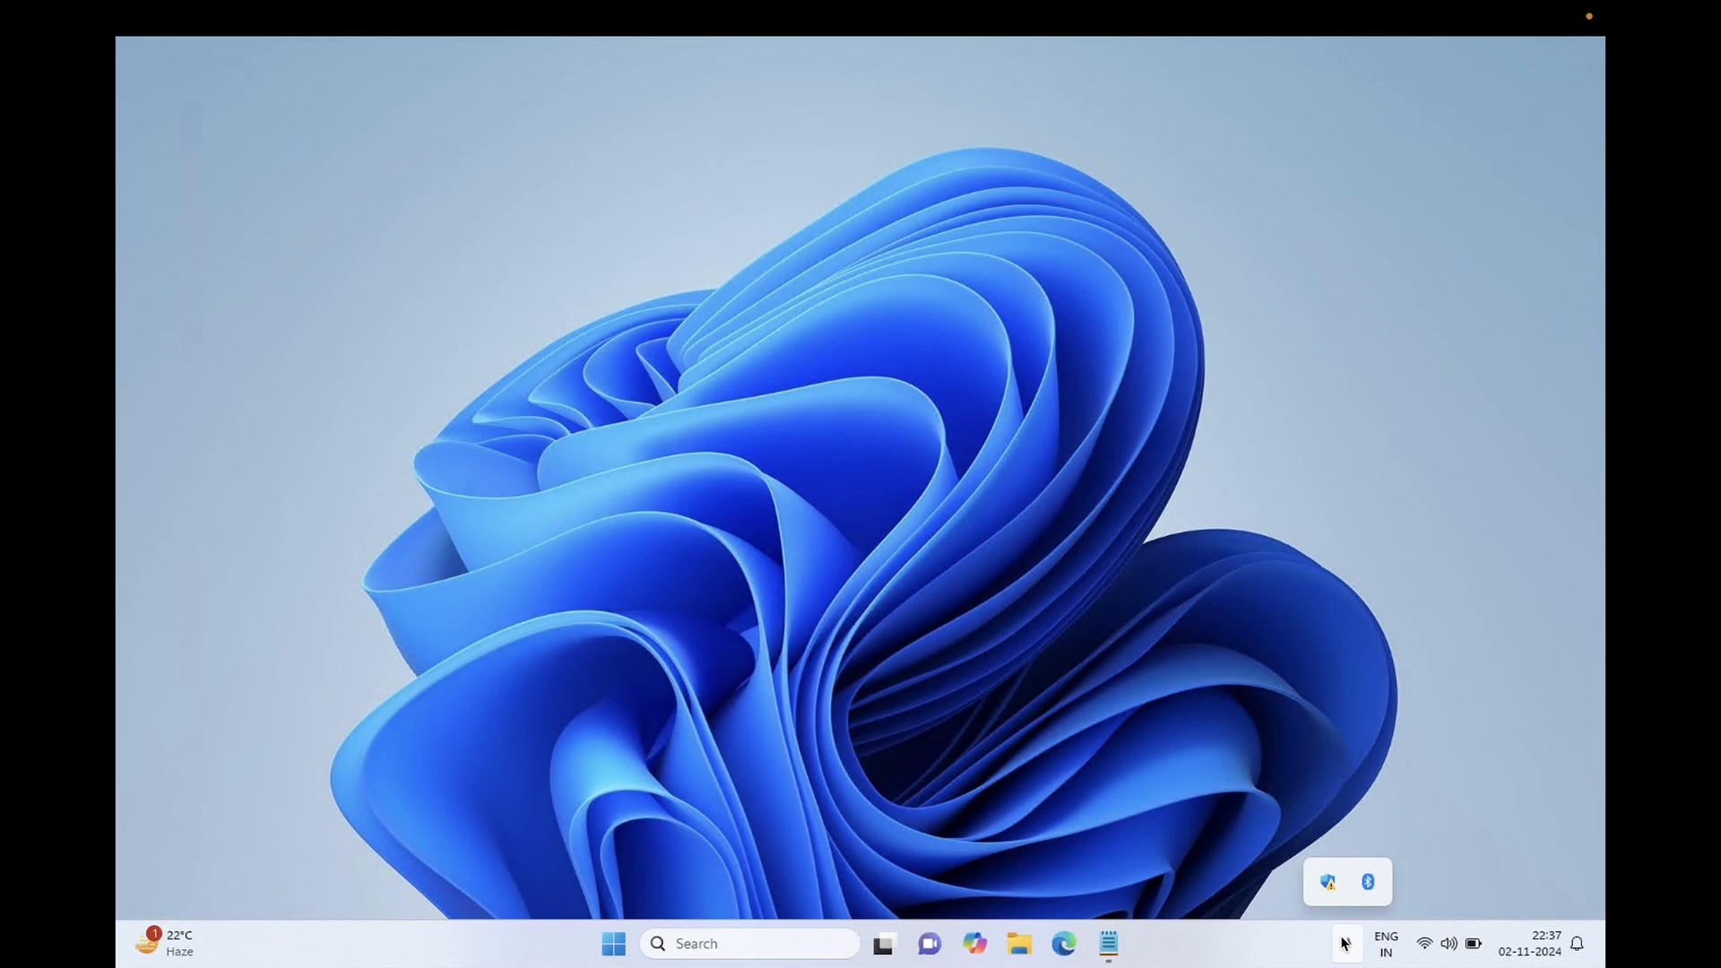
left_click(979, 640)
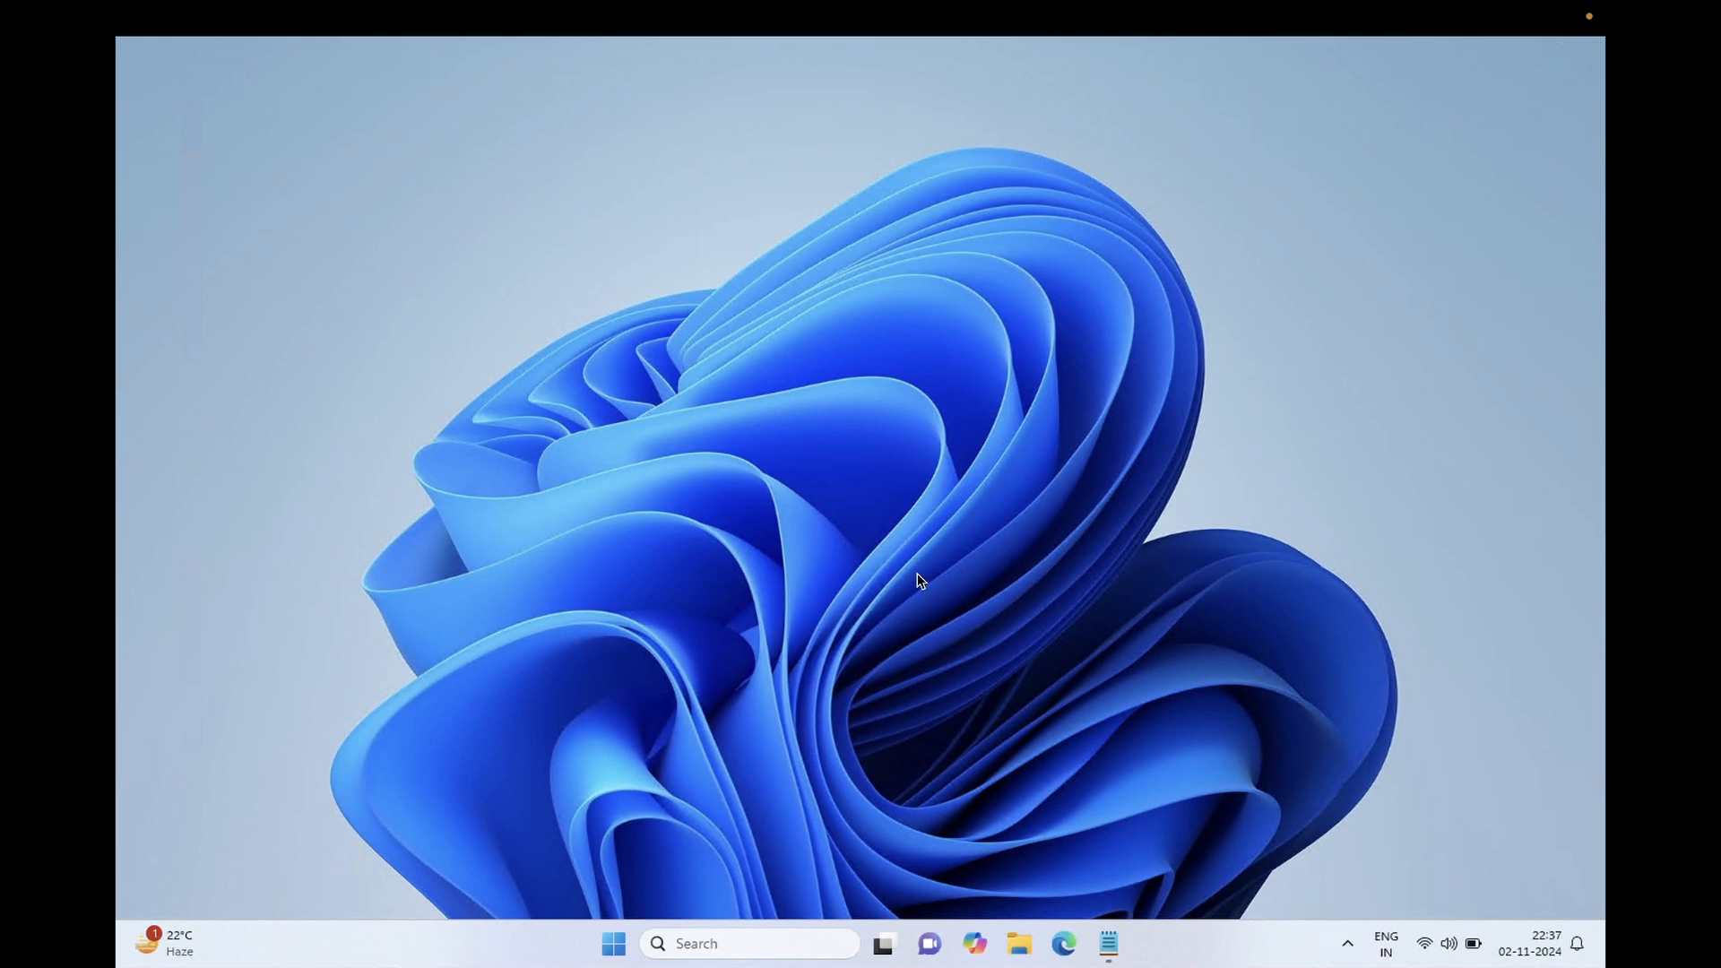